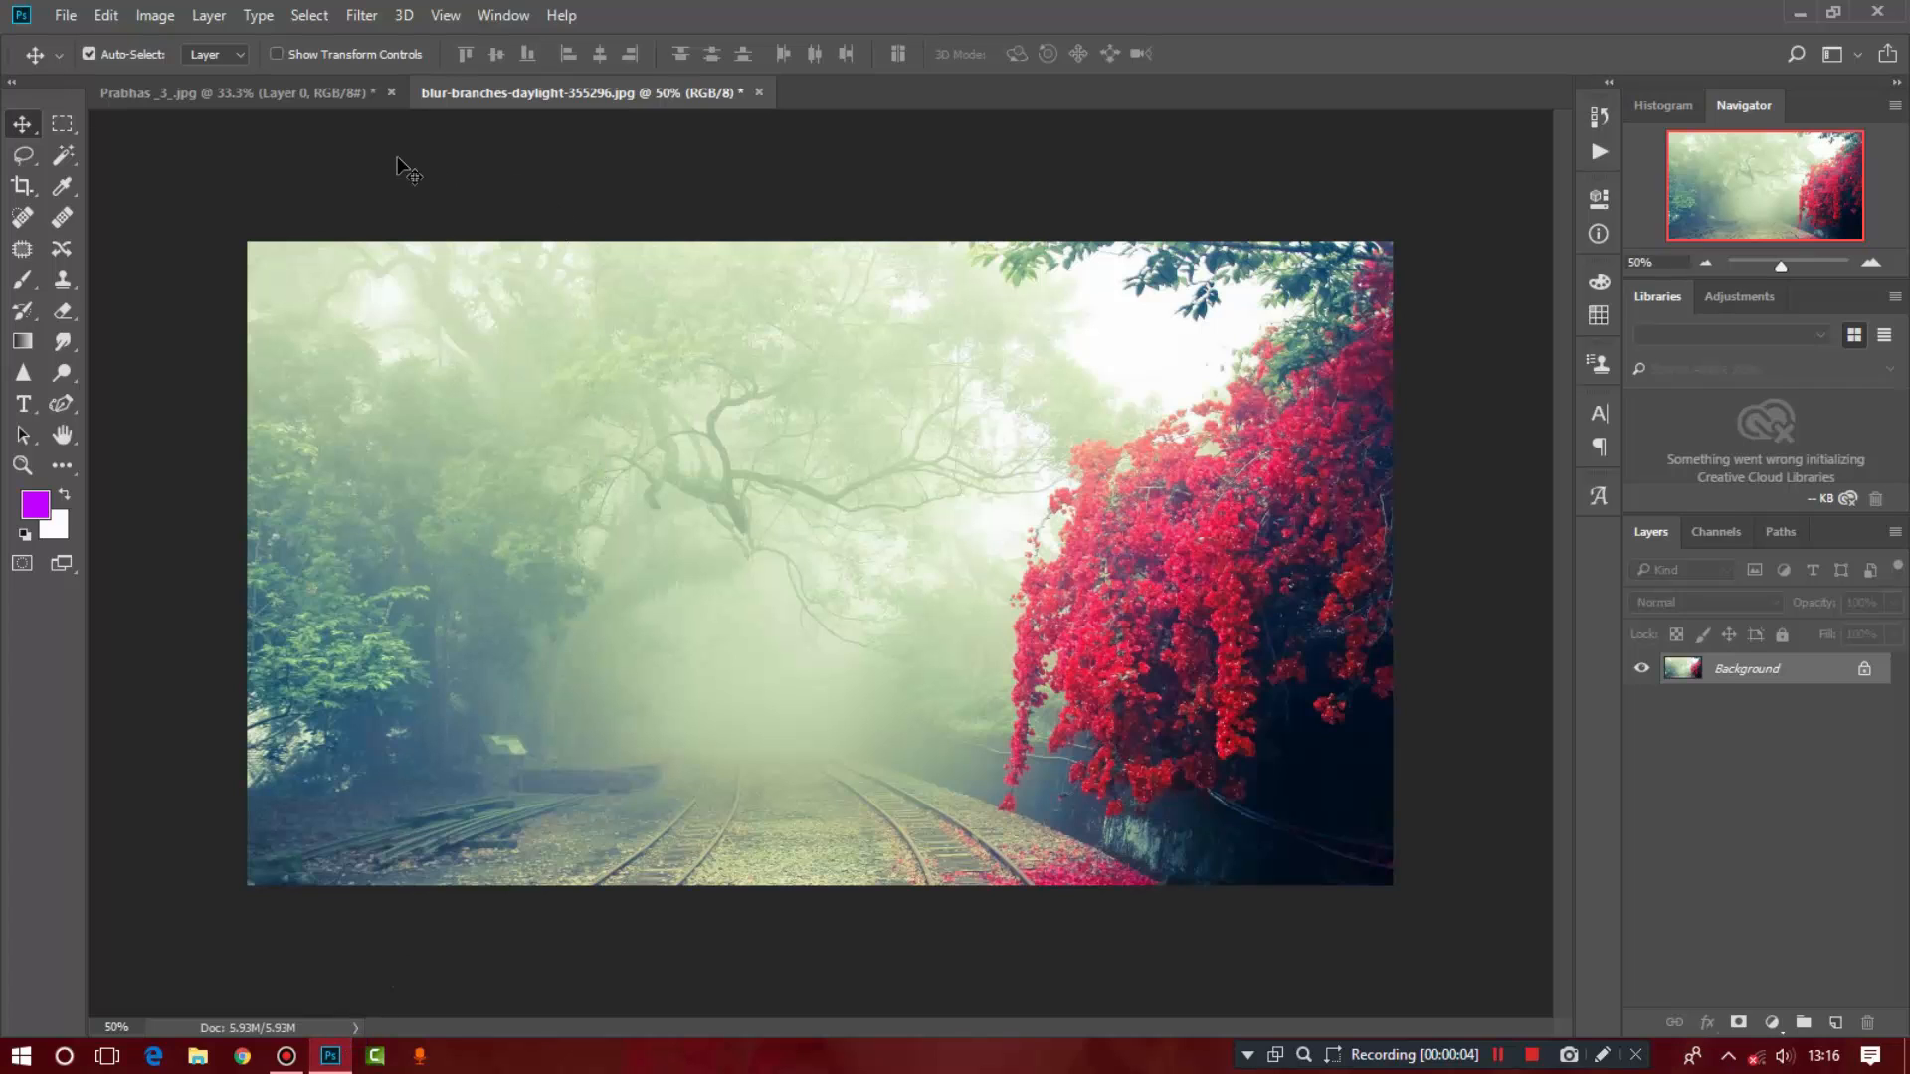
# Step: Bring the man's portrait into the blur-branches-daylight image as a layer and scale it down to about 60% width and 58% height
pyautogui.click(255, 97)
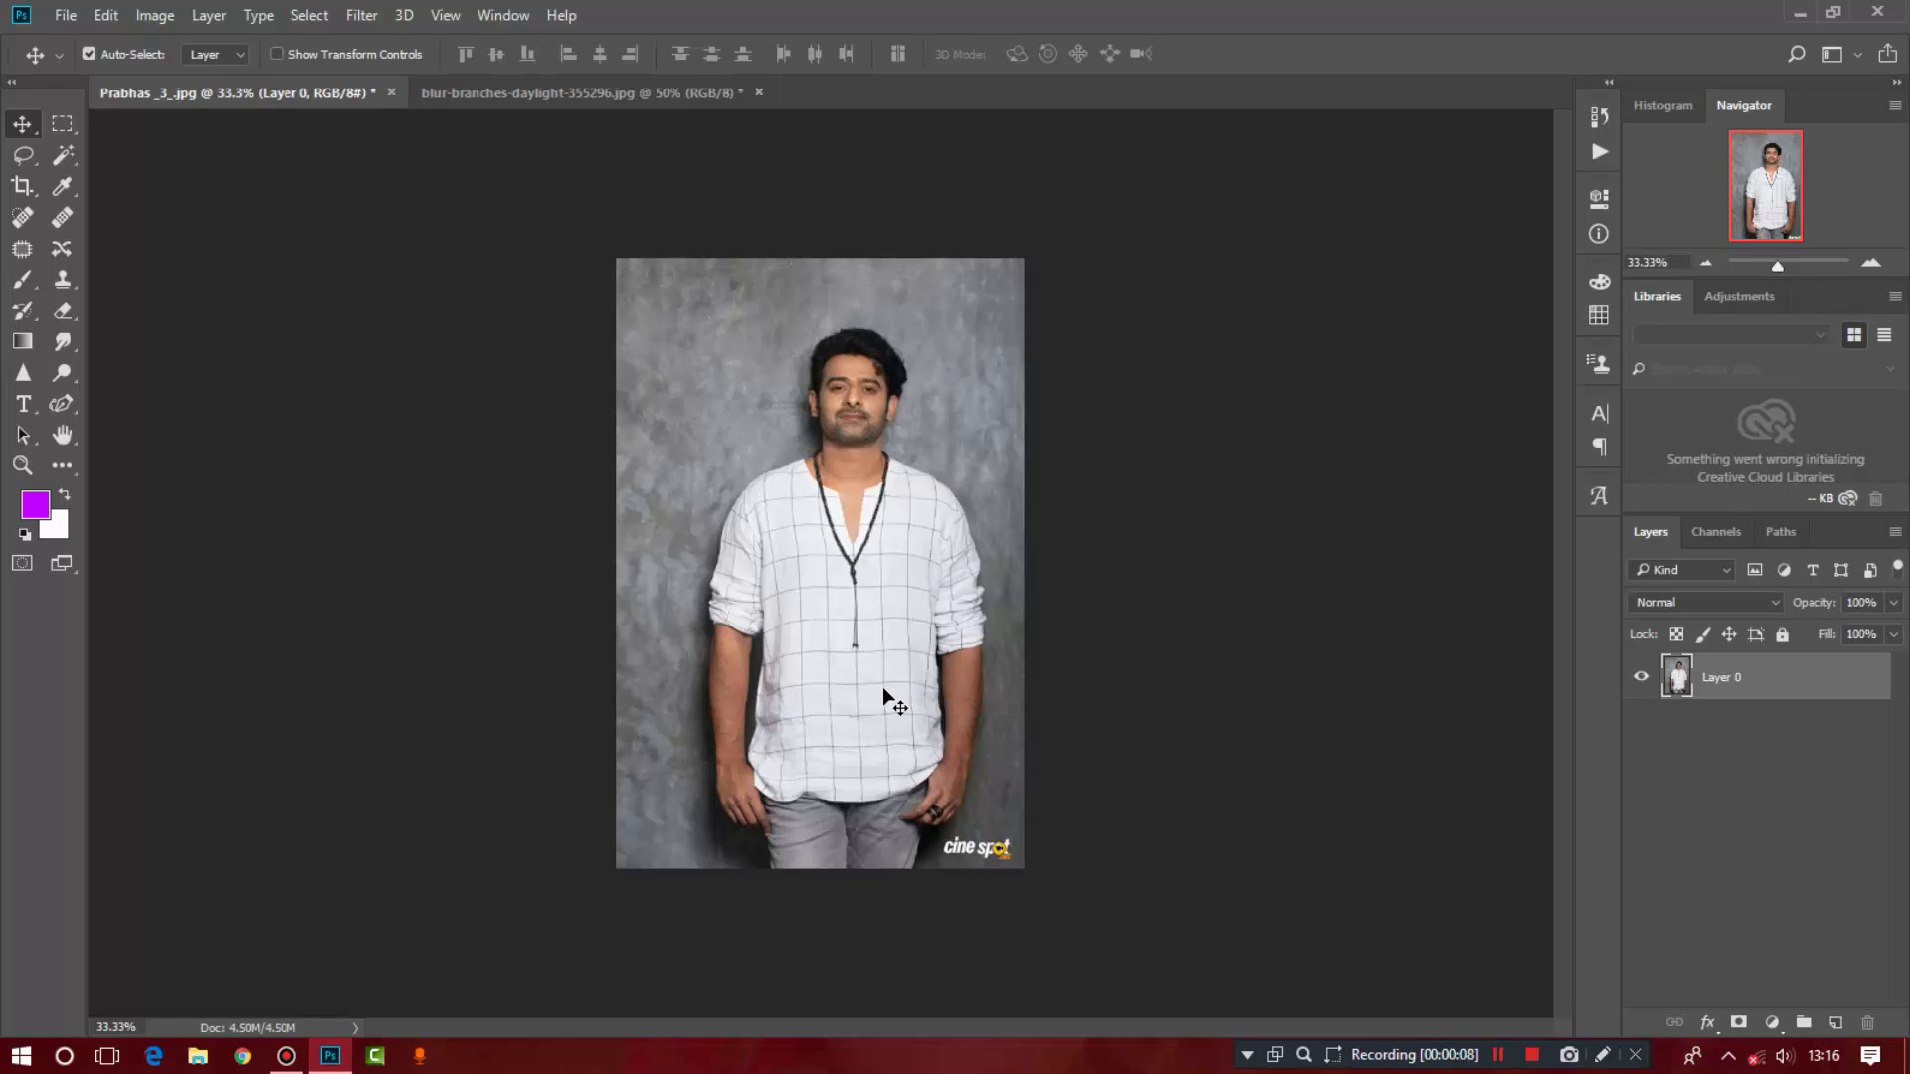
pyautogui.moveTo(882, 686); pyautogui.dragTo(787, 535)
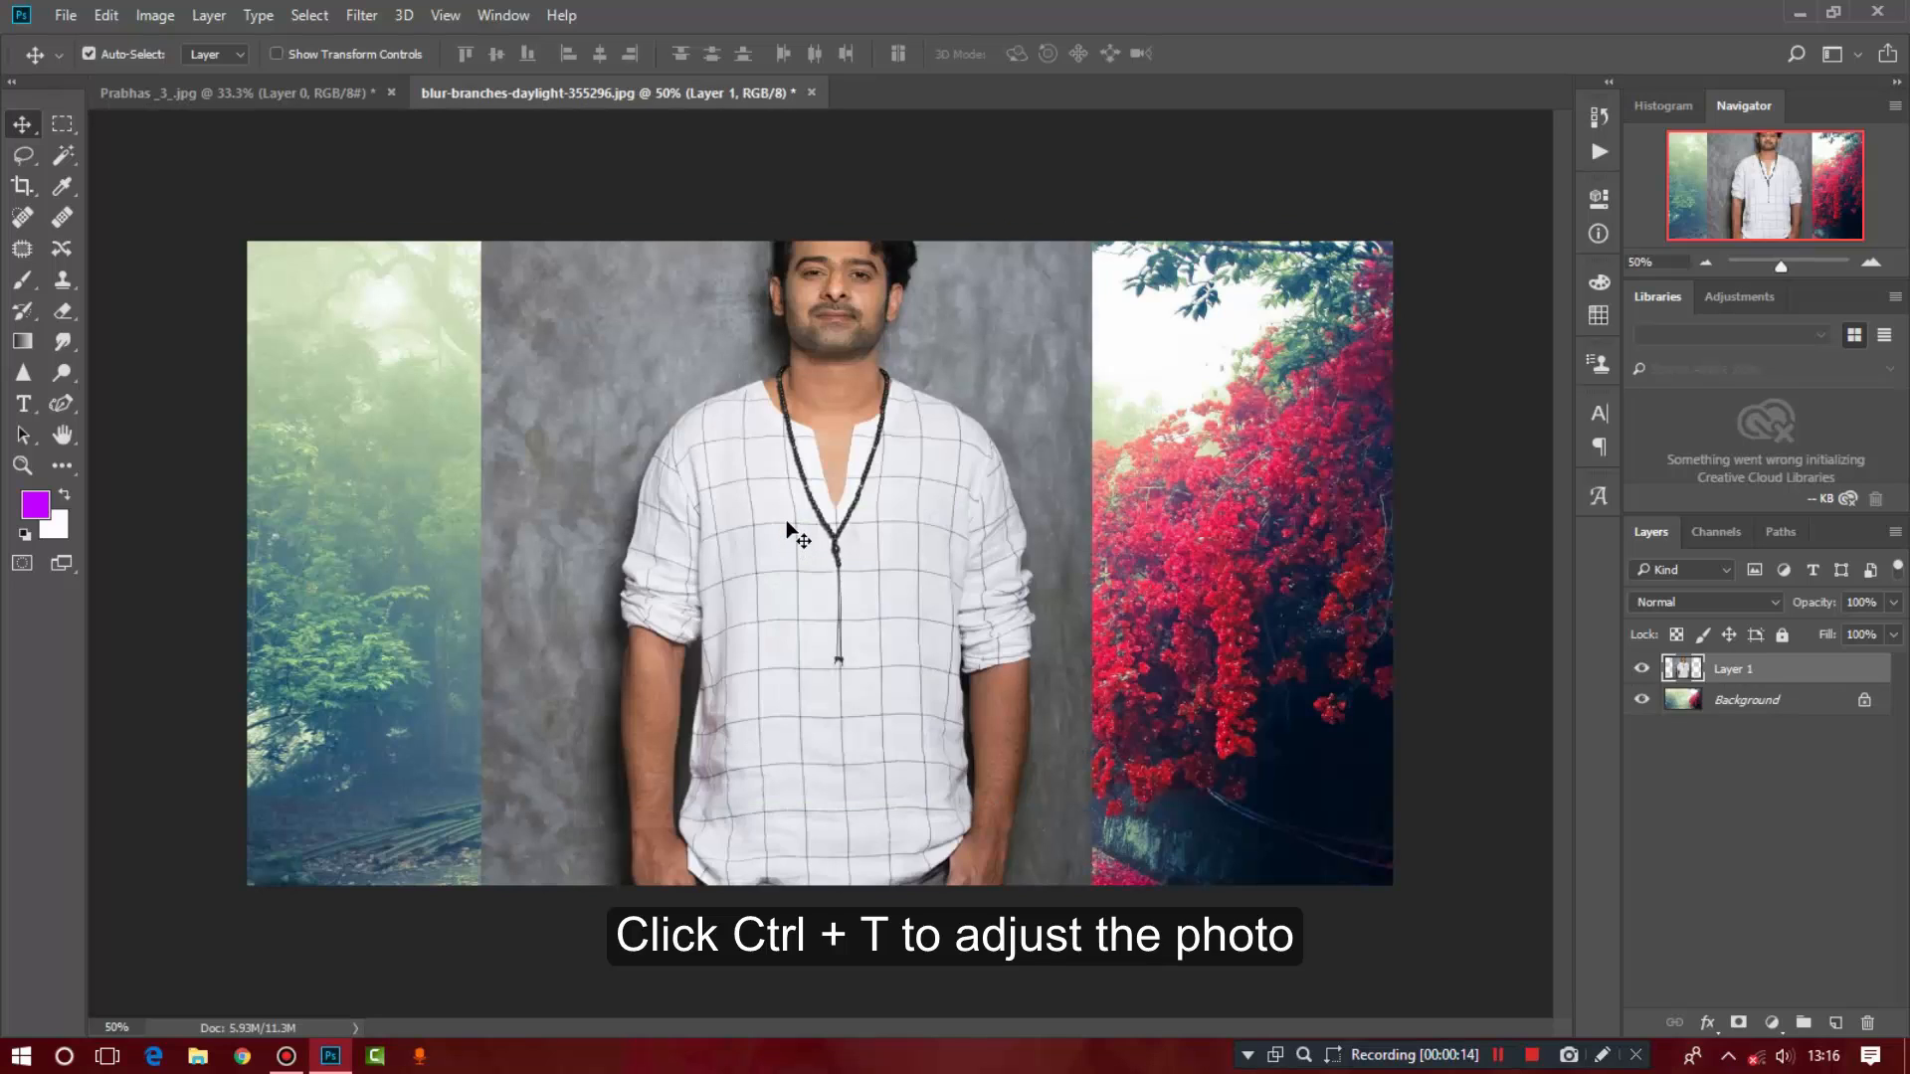
pyautogui.hotkey('ctrl', 't')
pyautogui.hotkey('ctrl', '-')
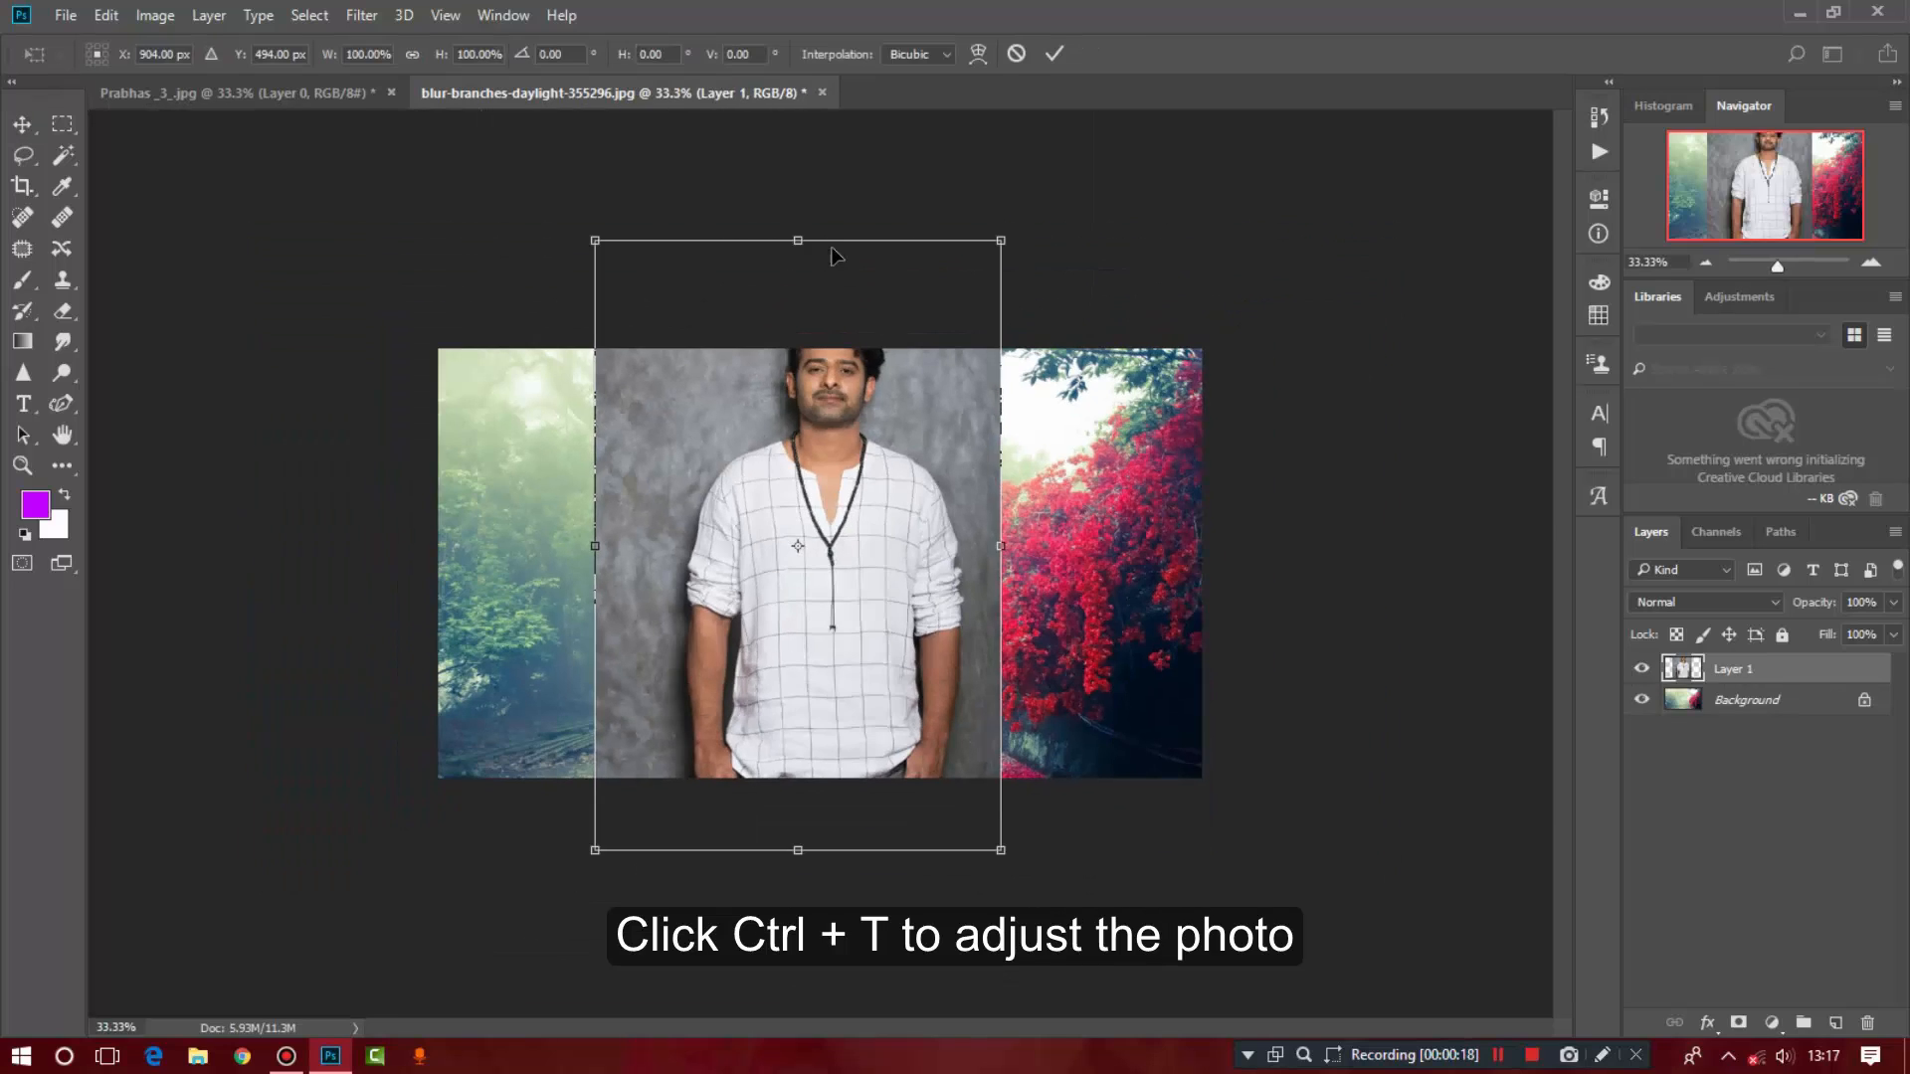
pyautogui.moveTo(797, 242); pyautogui.dragTo(784, 439)
pyautogui.moveTo(1000, 851); pyautogui.dragTo(836, 753)
pyautogui.moveTo(759, 546); pyautogui.dragTo(835, 567)
pyautogui.hotkey('ctrl', '+')
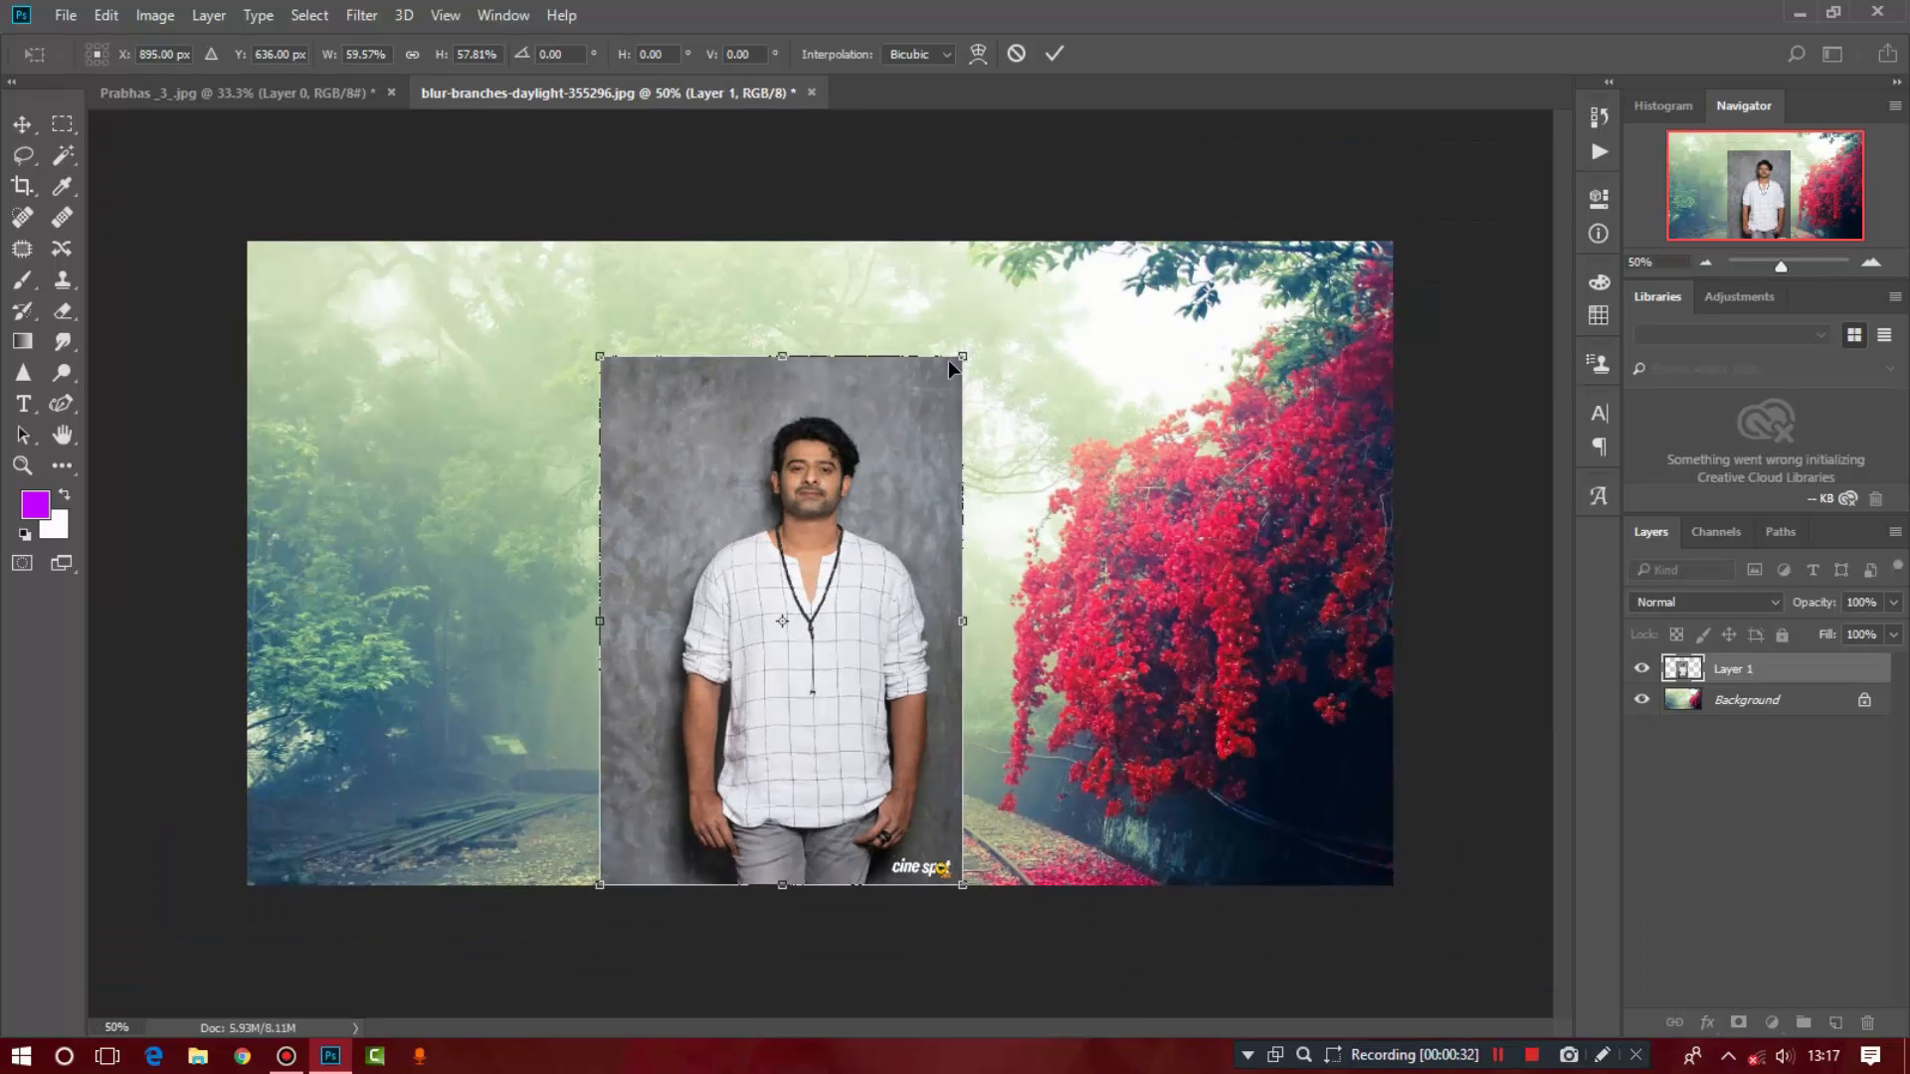
# Step: Enlarge the portrait to span the canvas height at about 70%, apply the transform and shift the layer slightly left
pyautogui.moveTo(961, 356); pyautogui.dragTo(1032, 269)
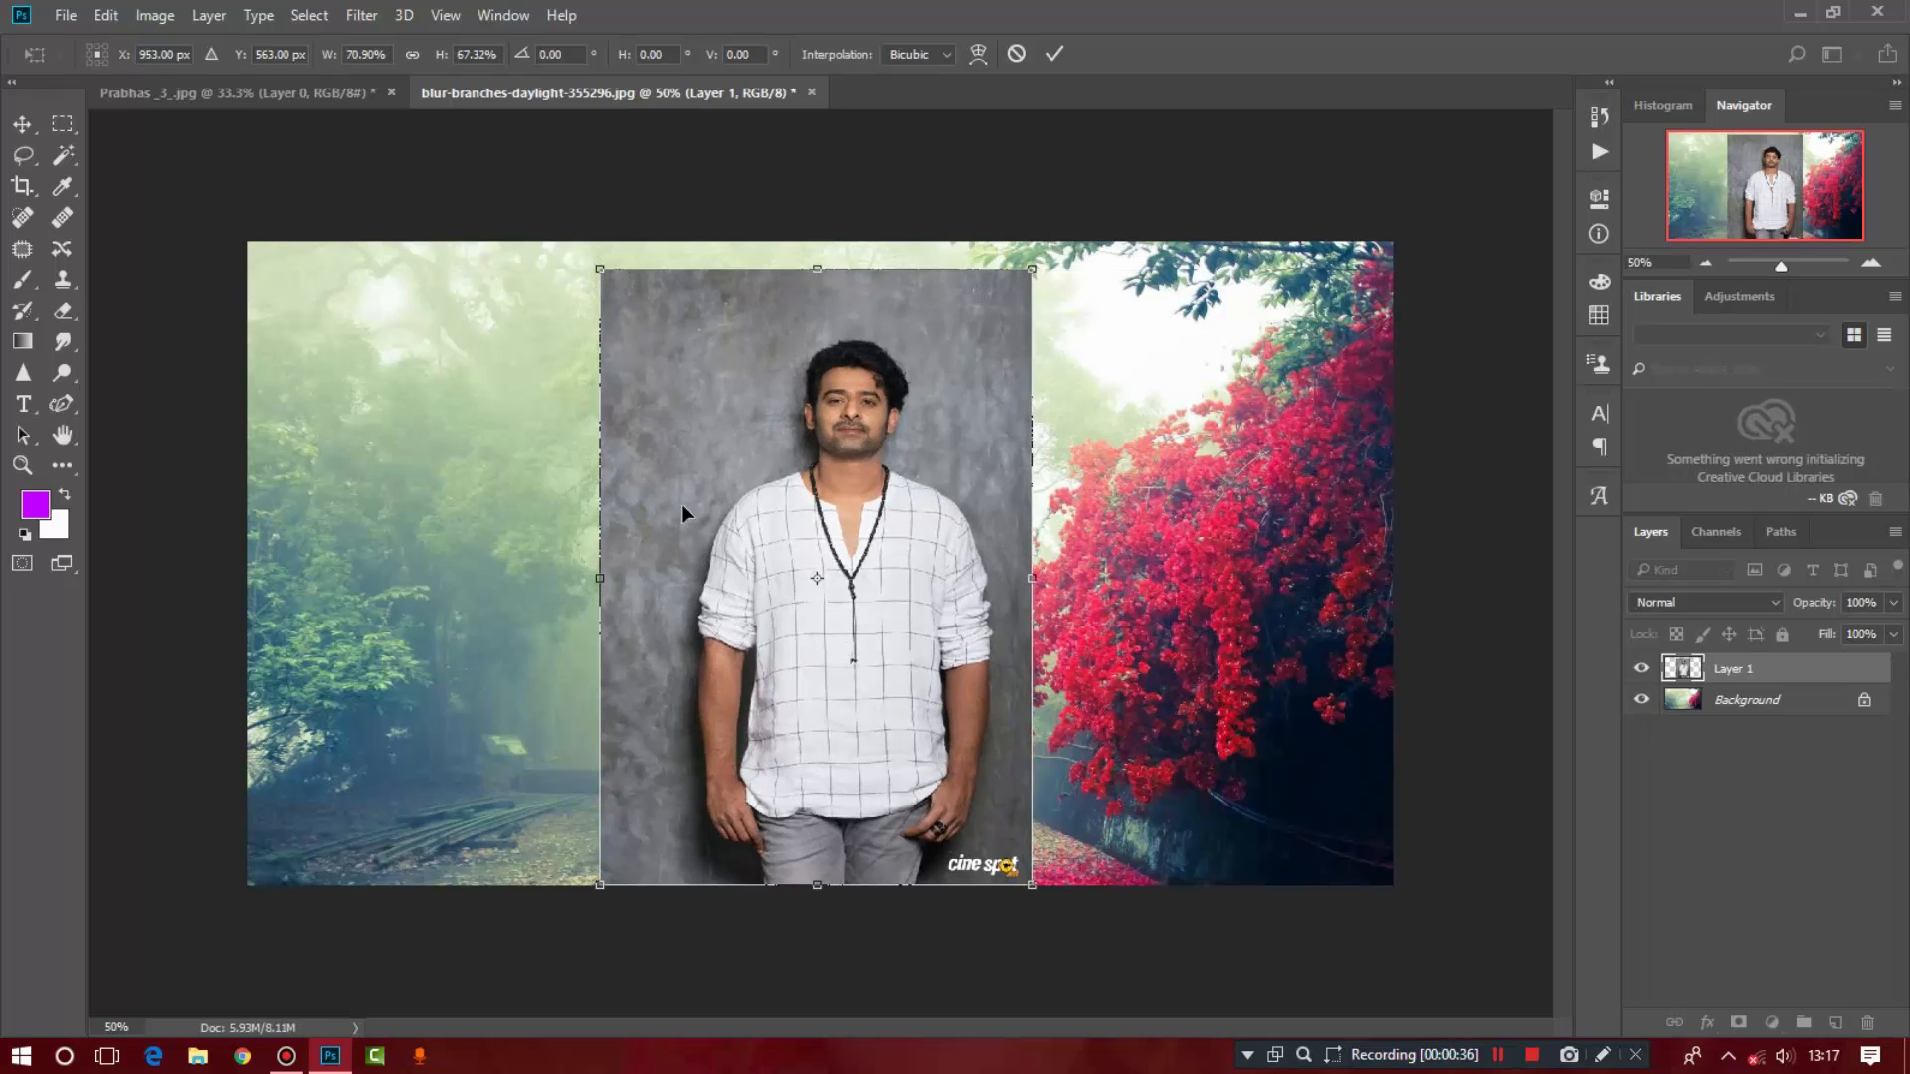
pyautogui.moveTo(601, 577); pyautogui.dragTo(581, 575)
pyautogui.moveTo(583, 269); pyautogui.dragTo(568, 243)
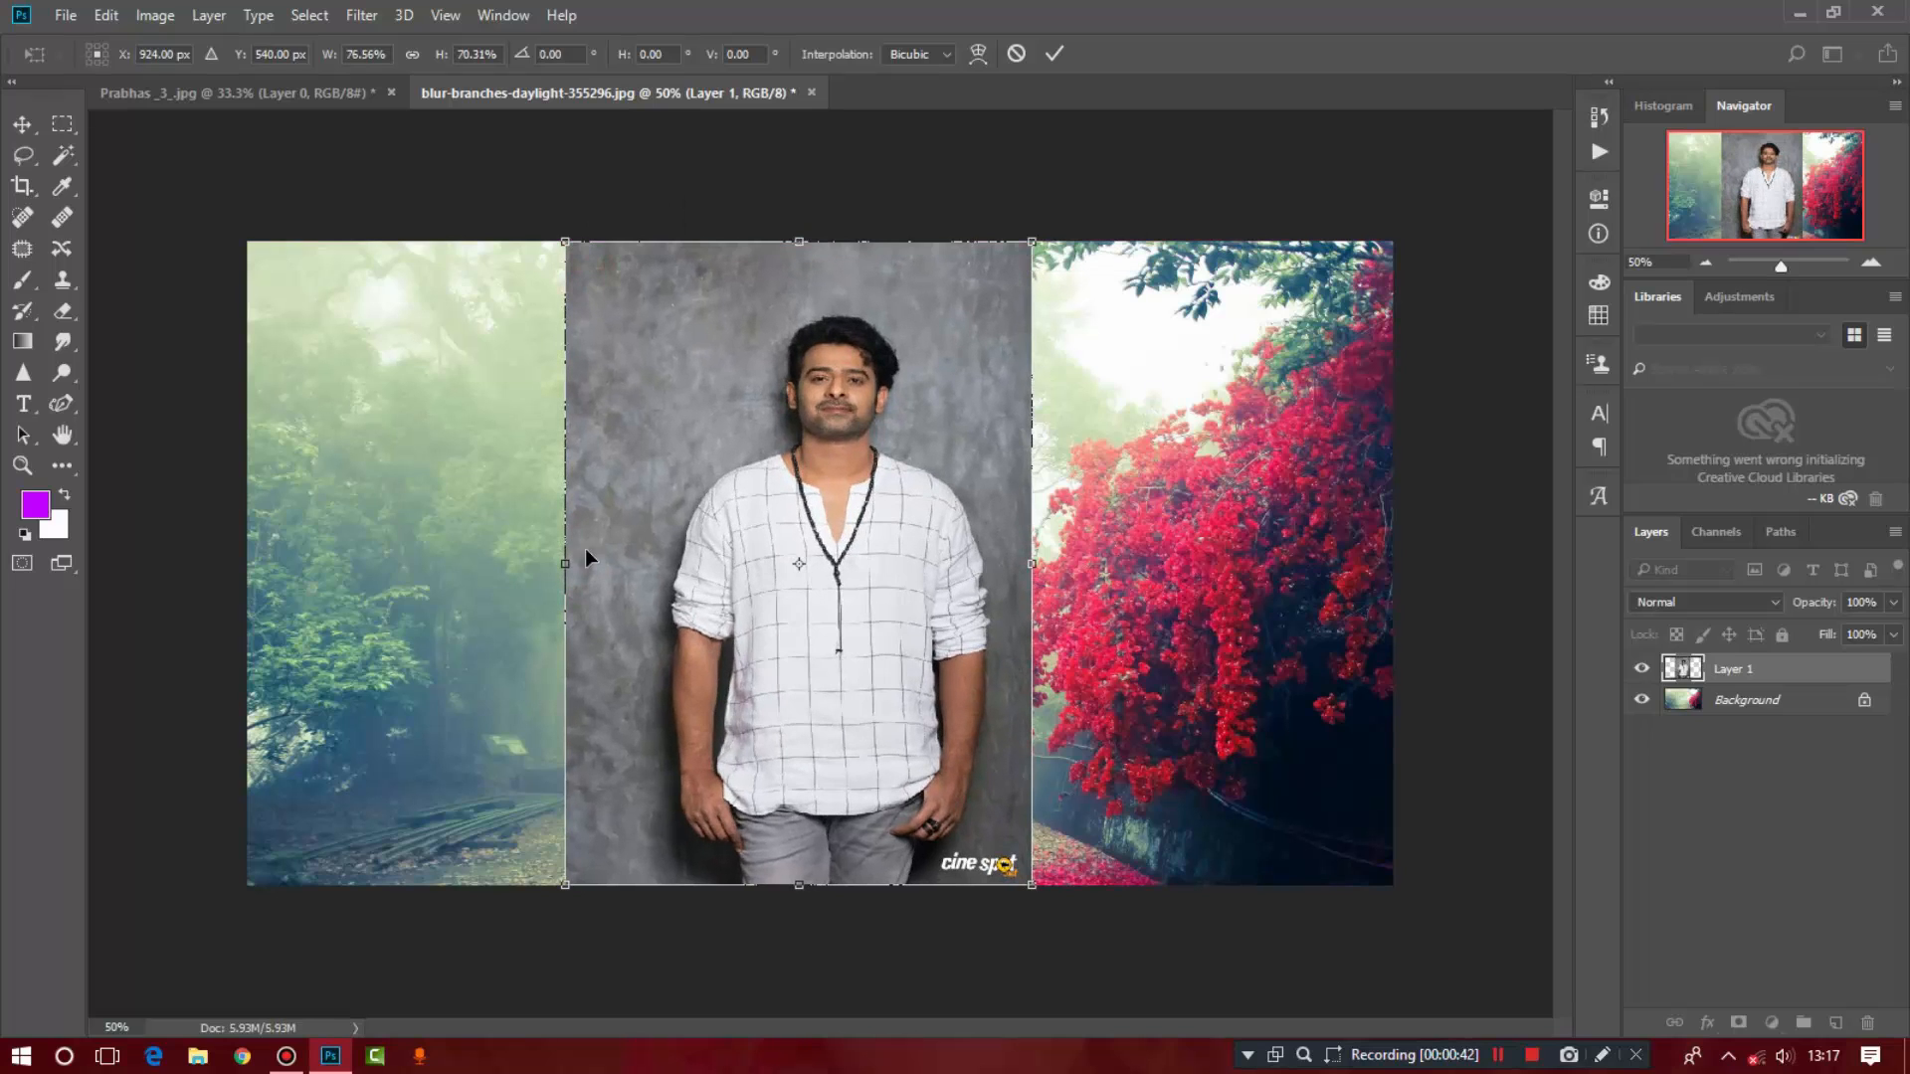
pyautogui.moveTo(565, 562); pyautogui.dragTo(579, 562)
pyautogui.click(1054, 54)
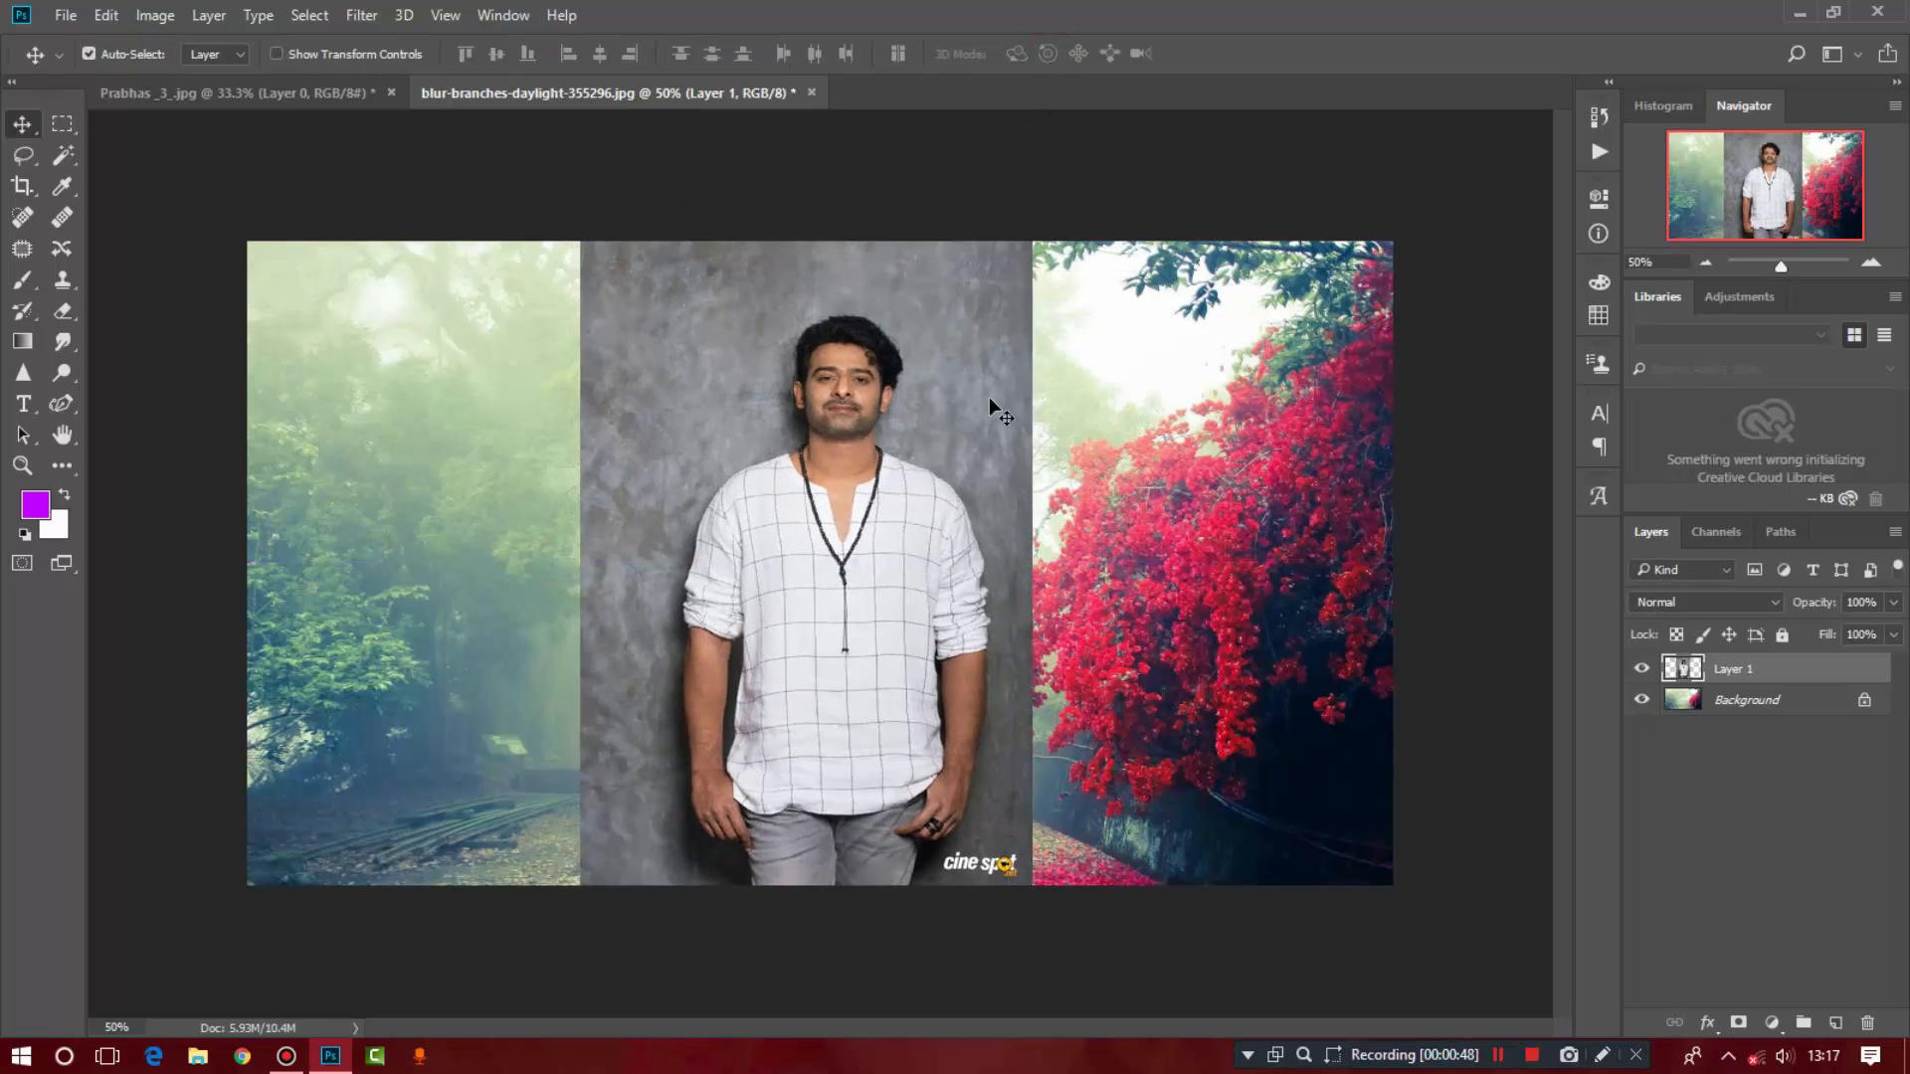
pyautogui.click(896, 523)
pyautogui.moveTo(895, 523); pyautogui.dragTo(869, 522)
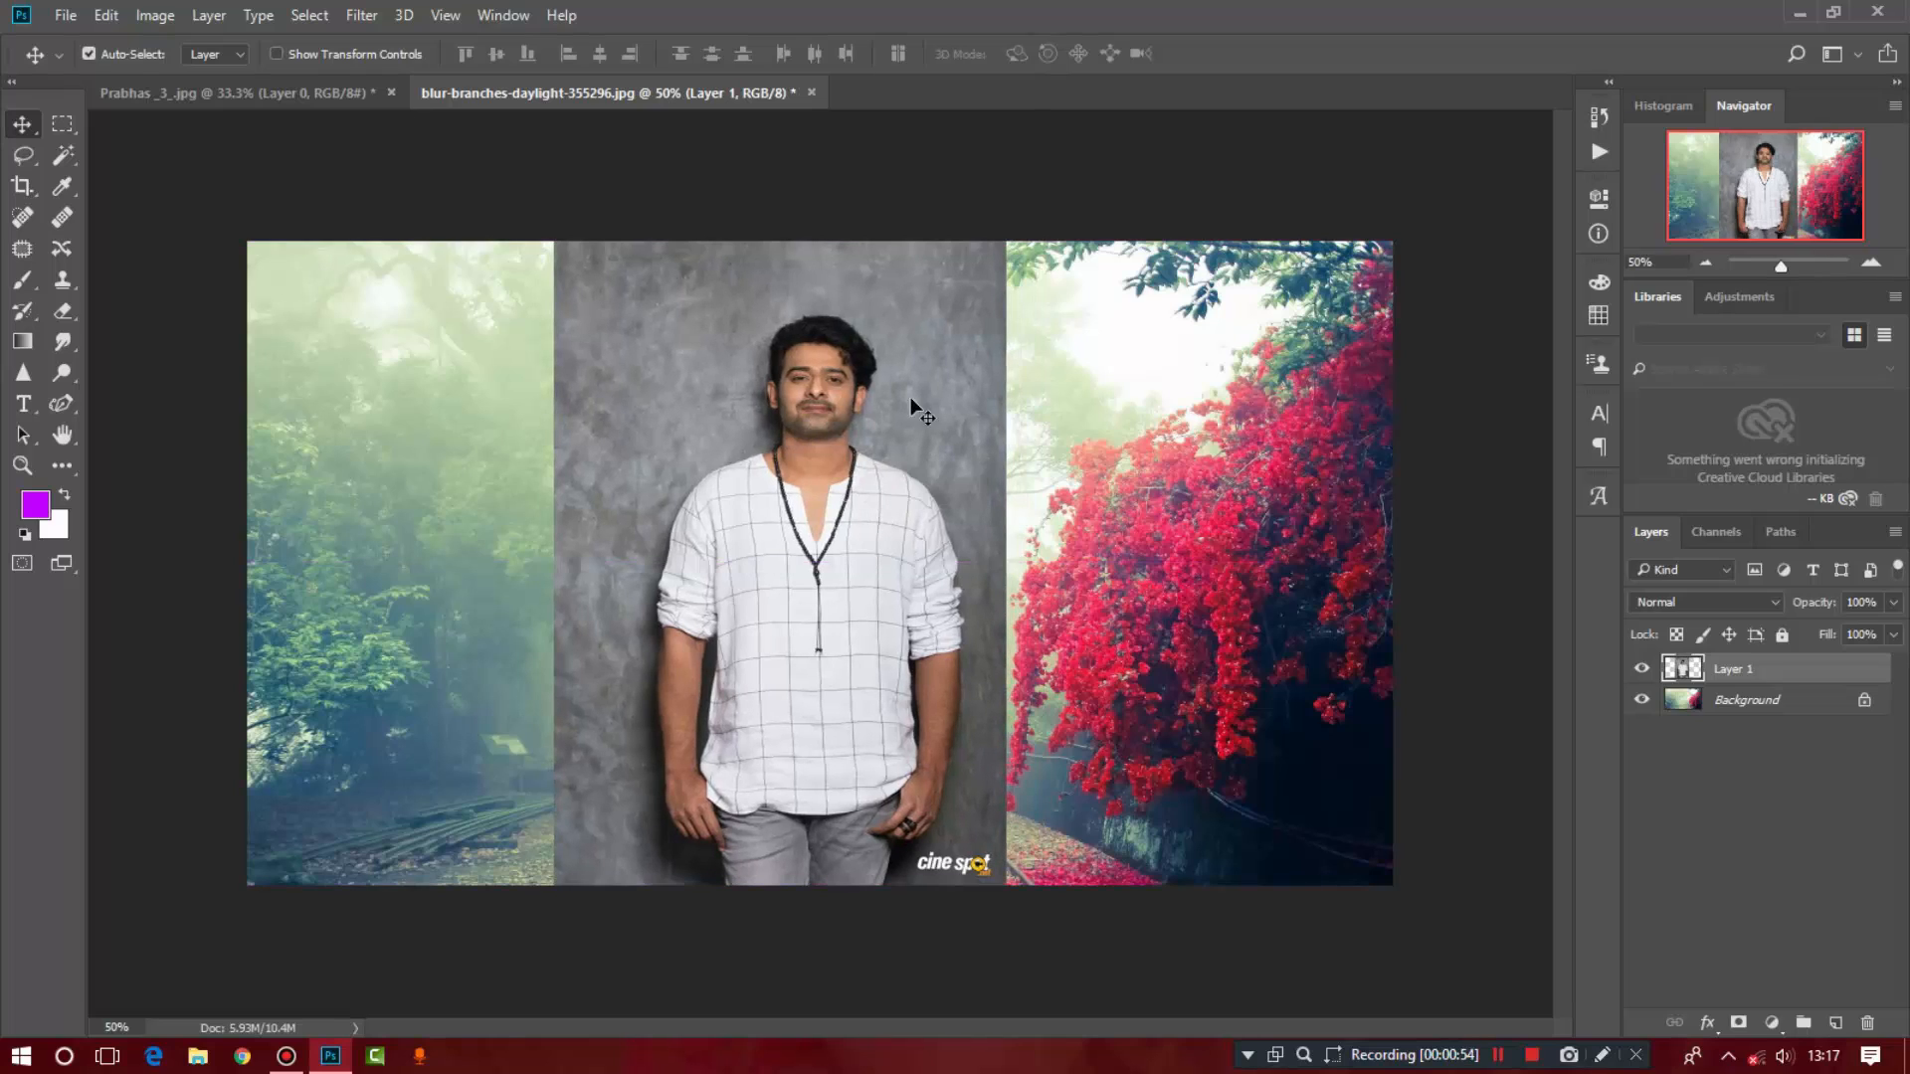
# Step: Select the grey wall around the man with the Magic Wand at tolerance 32, adding the missed areas beside his arms and head
pyautogui.click(74, 161)
pyautogui.rightClick(68, 159)
pyautogui.click(121, 158)
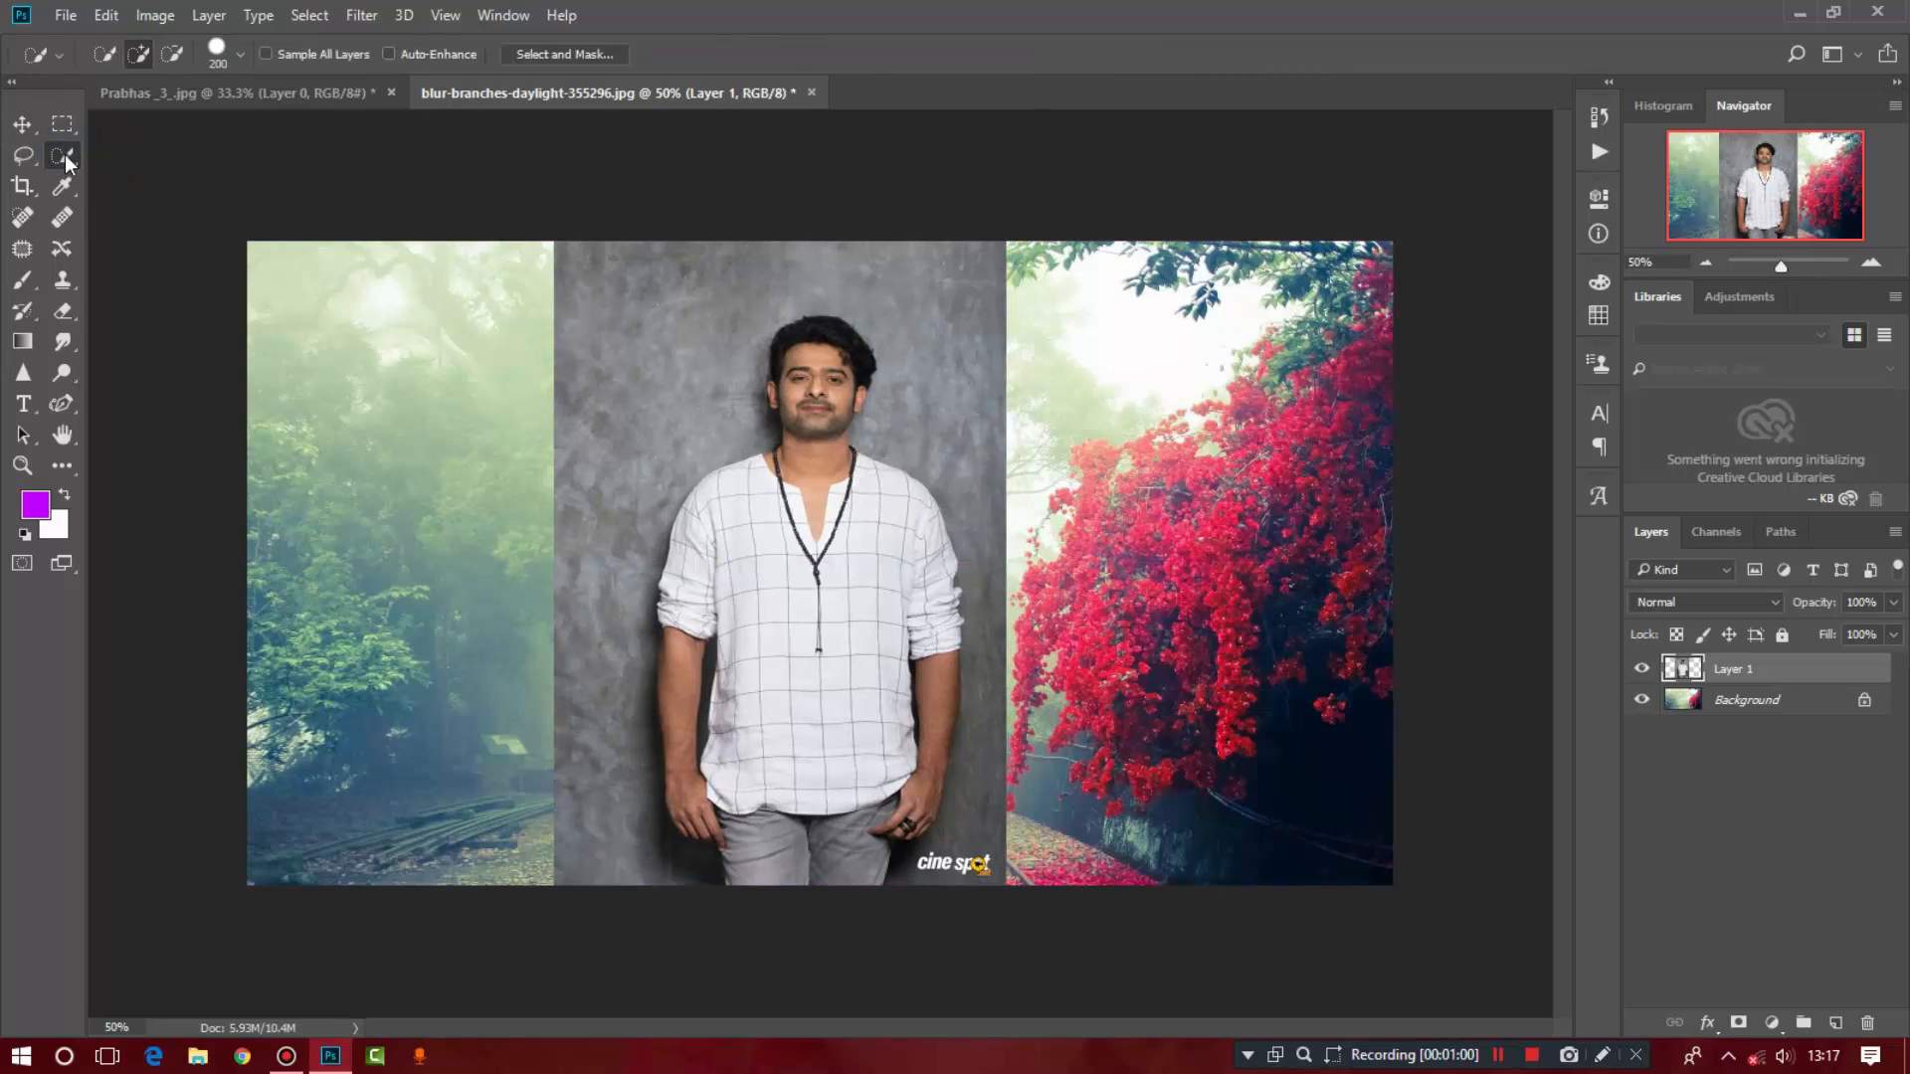
pyautogui.rightClick(68, 159)
pyautogui.click(140, 181)
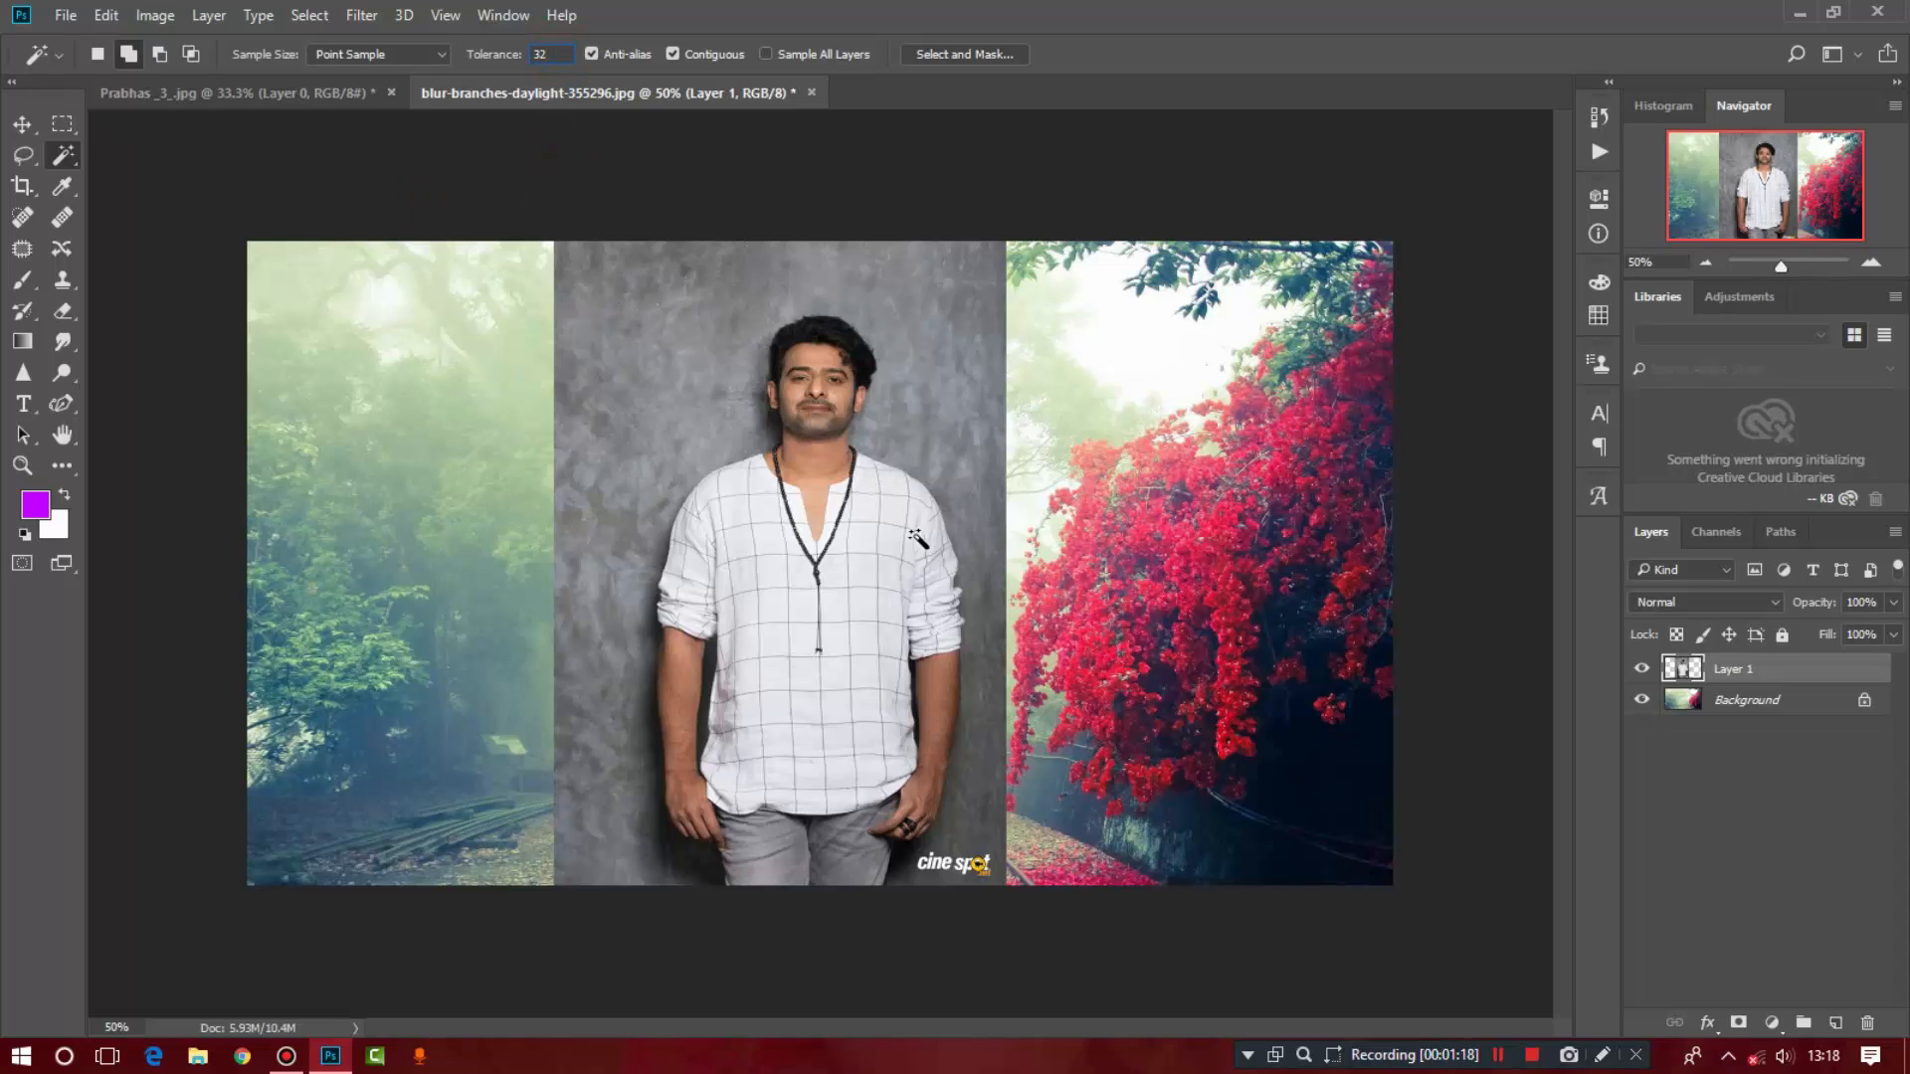
pyautogui.click(651, 353)
pyautogui.click(572, 709)
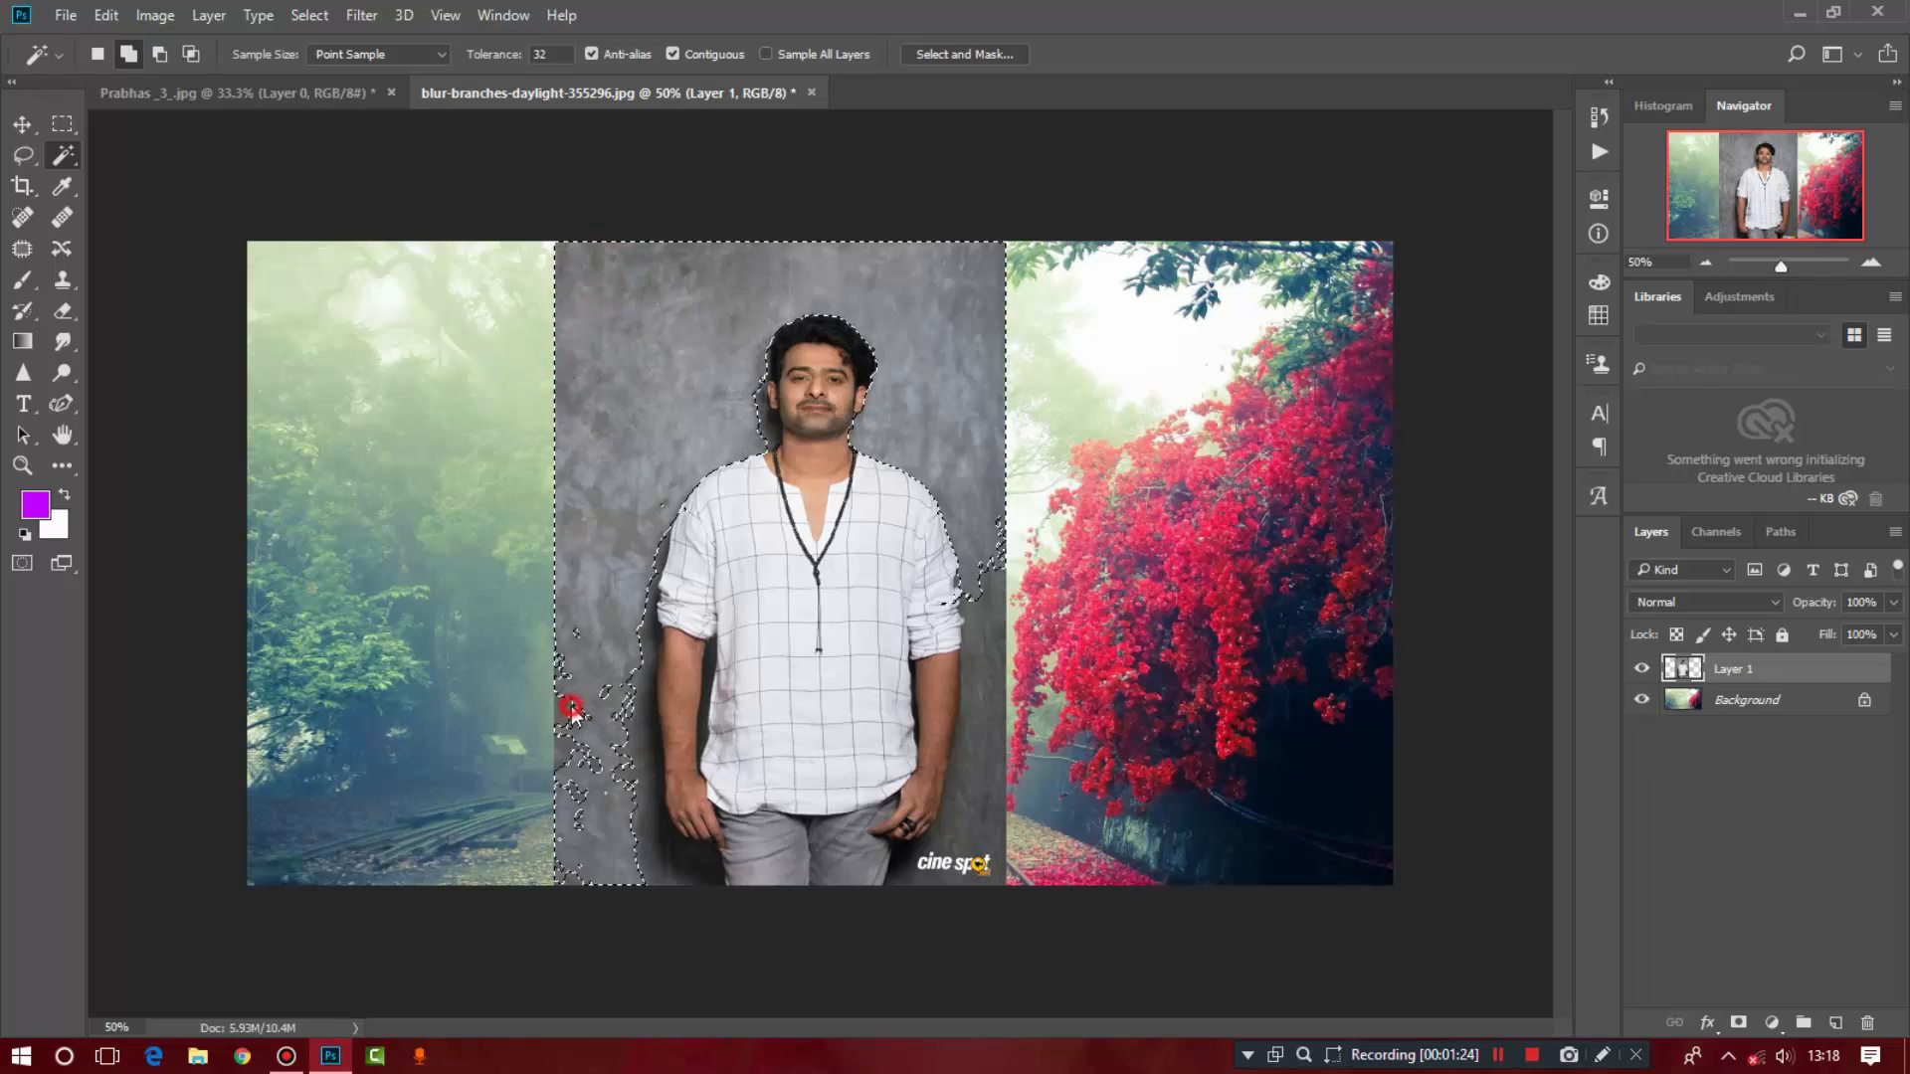
pyautogui.click(647, 786)
pyautogui.click(980, 646)
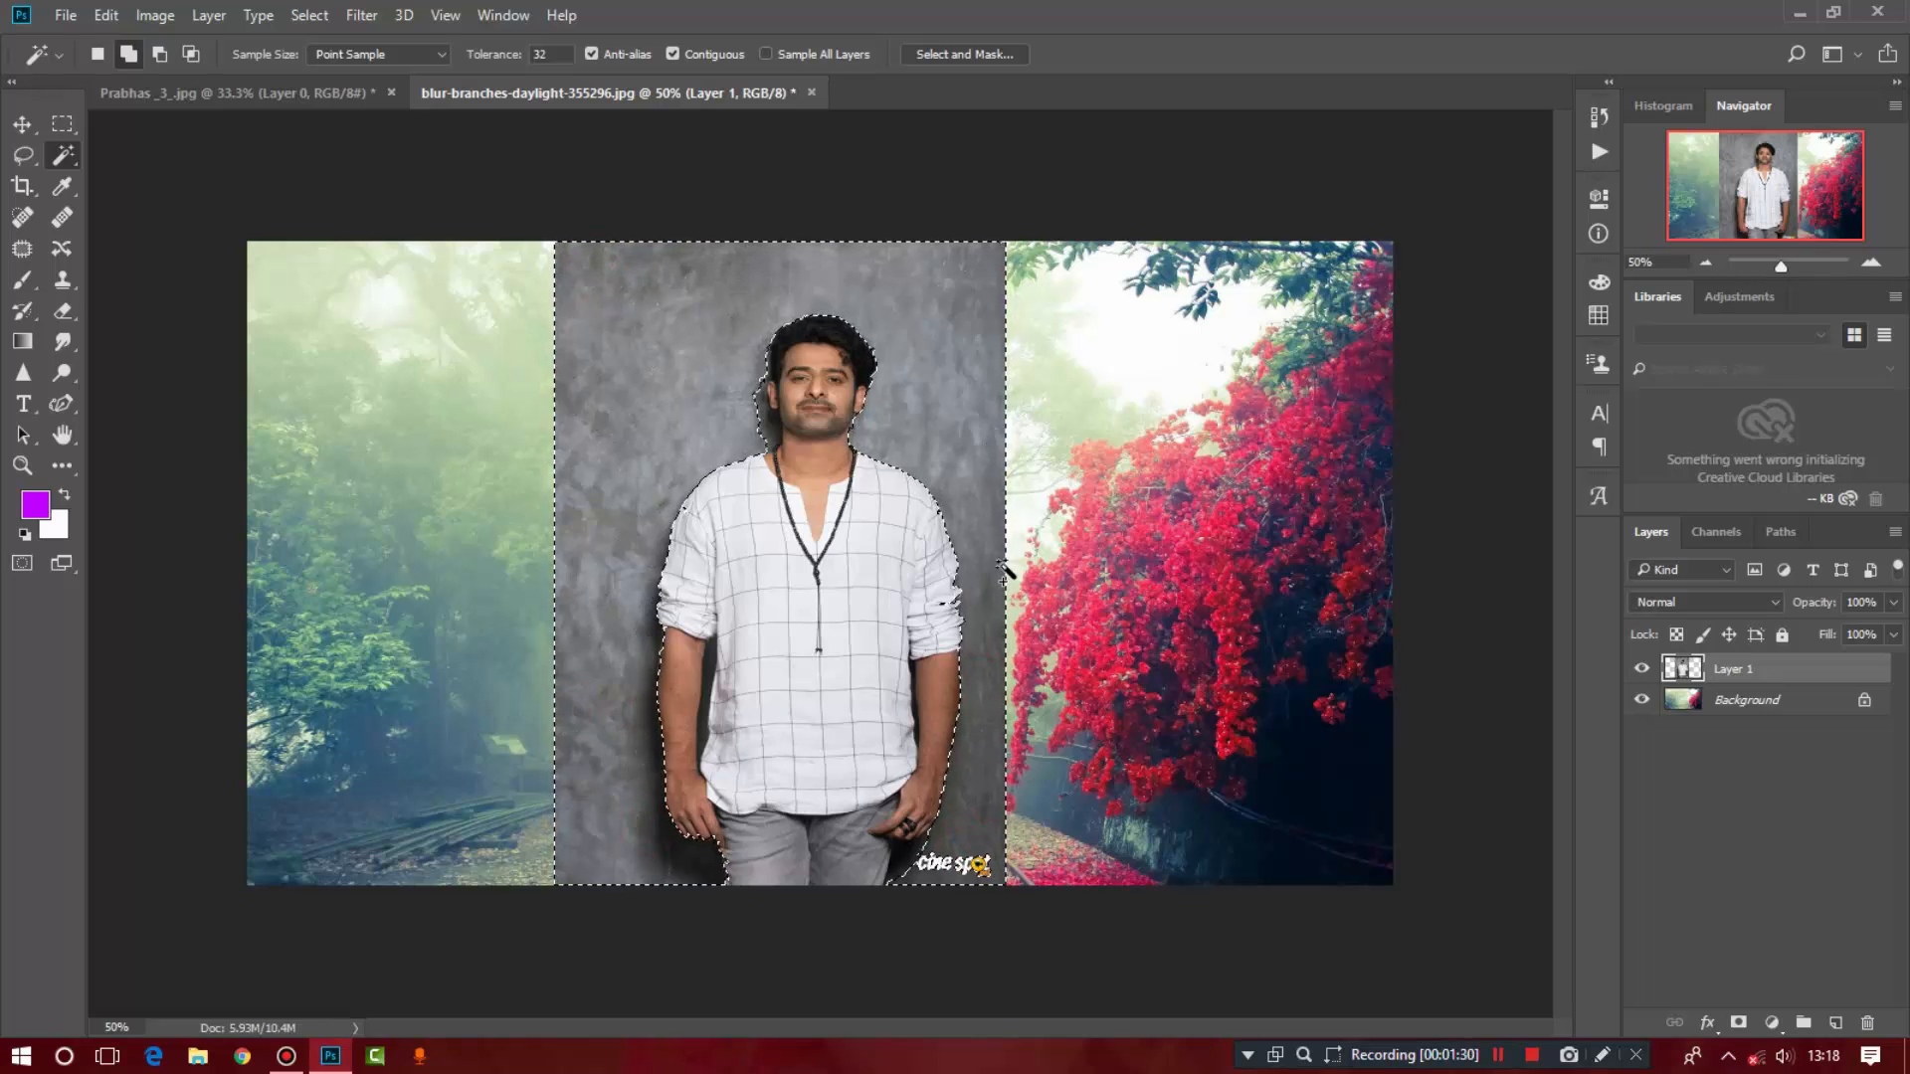
pyautogui.click(767, 415)
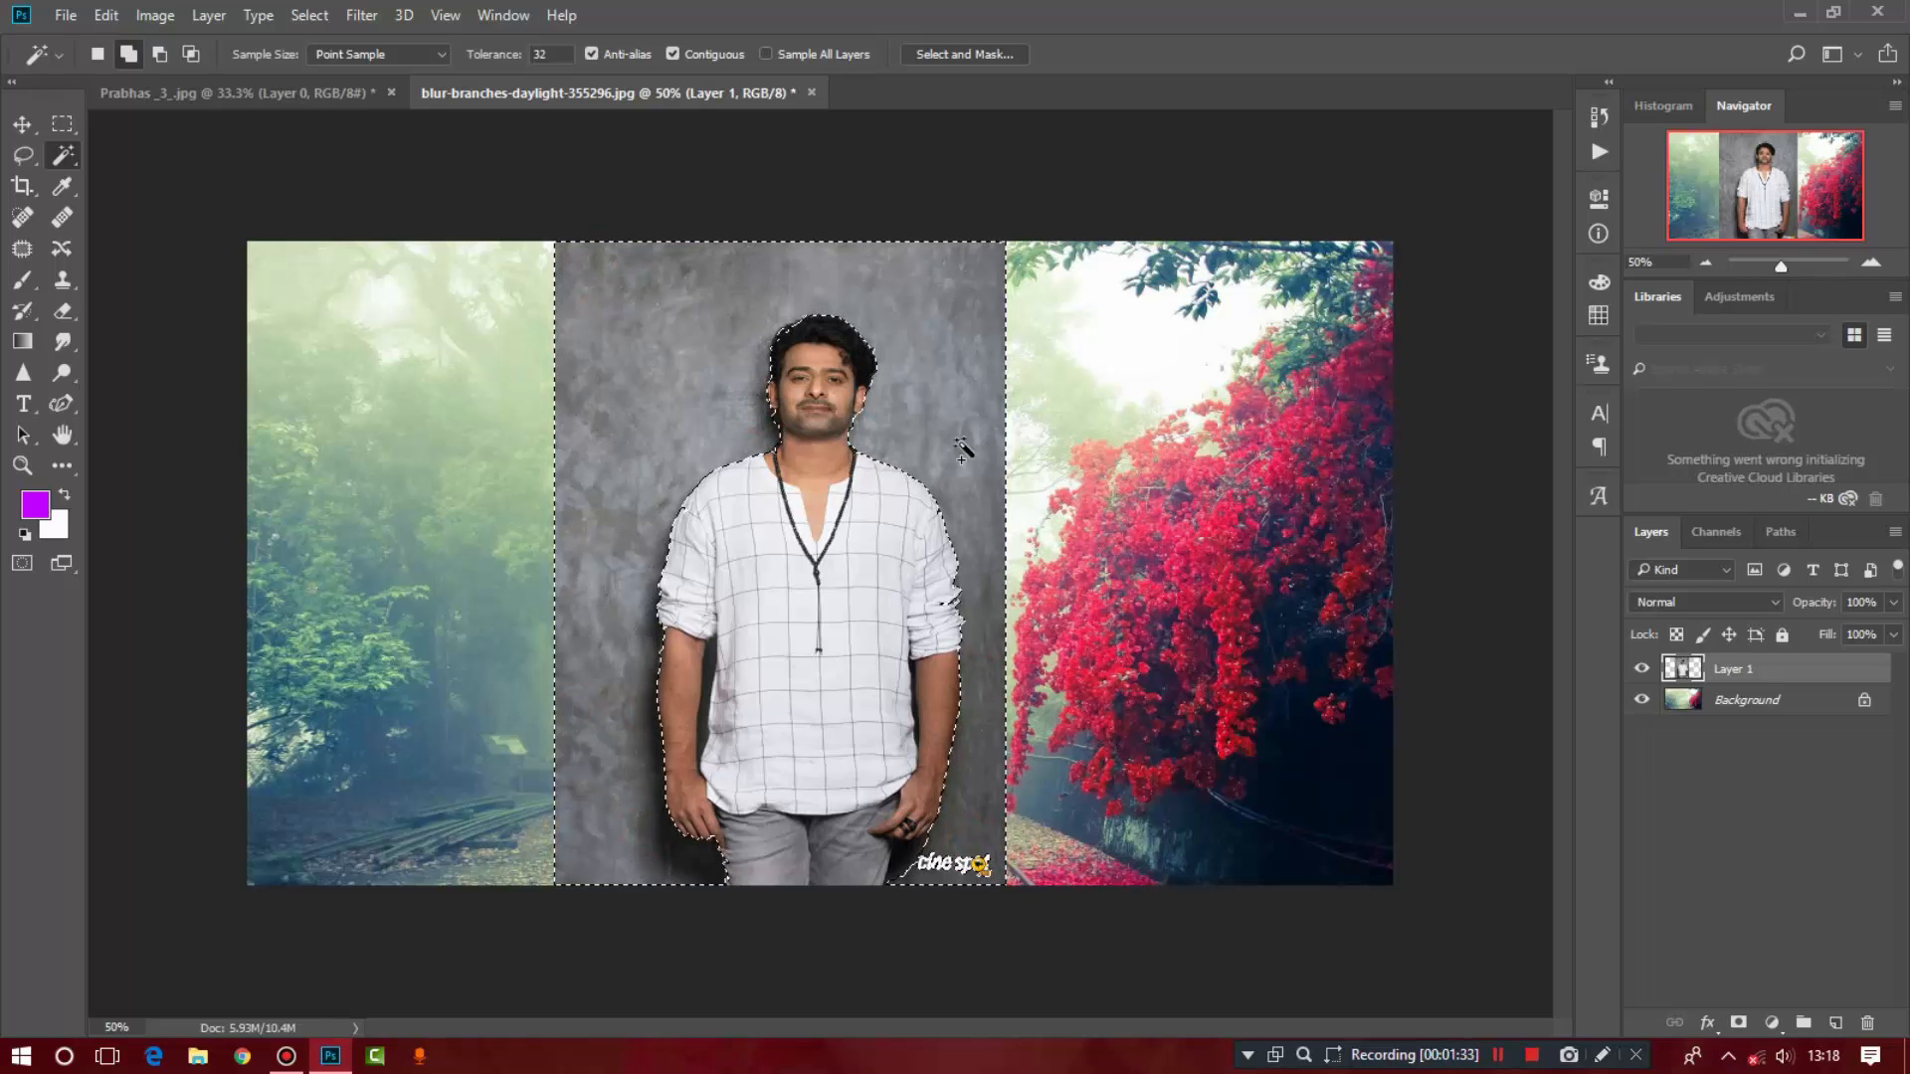
# Step: Add the wall gaps between the man's arms and torso to the selection, undoing the stray pick on the shirt
pyautogui.click(709, 667)
pyautogui.click(914, 678)
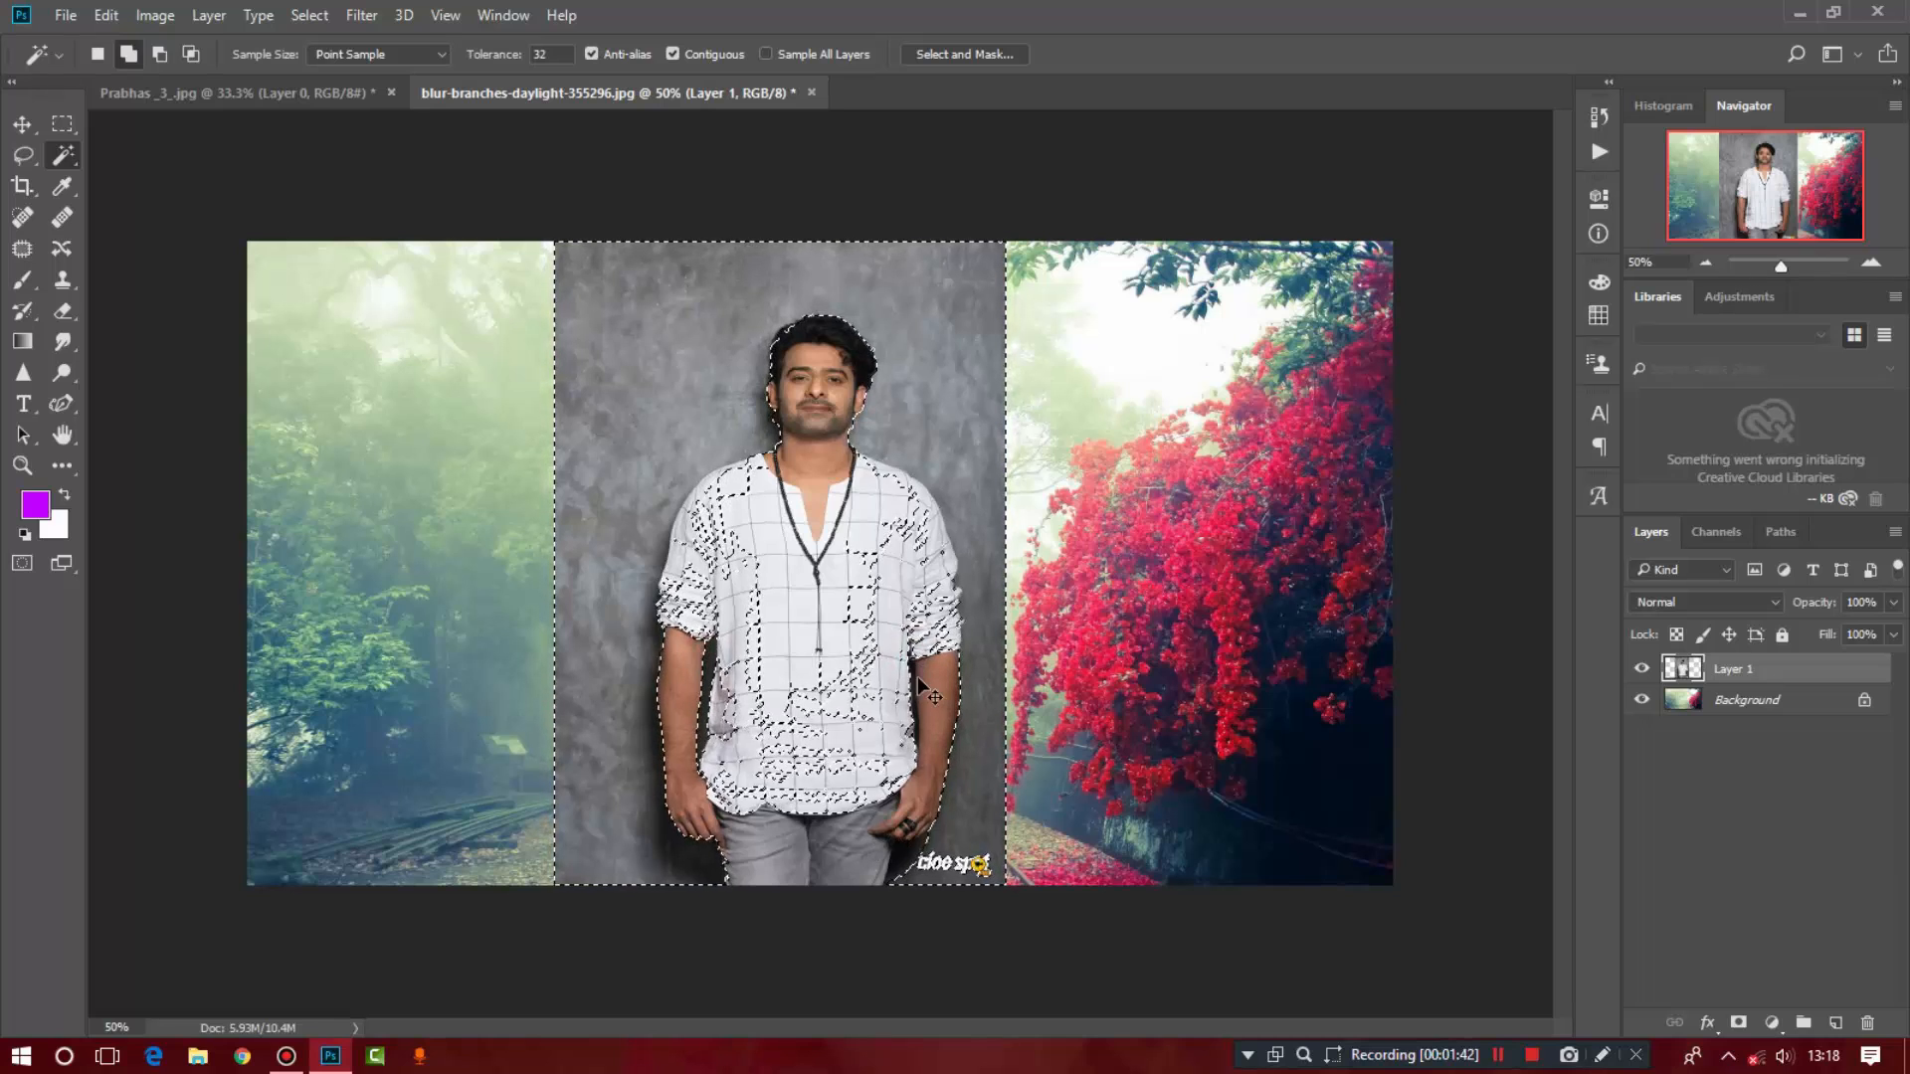
pyautogui.hotkey('ctrl', 'z')
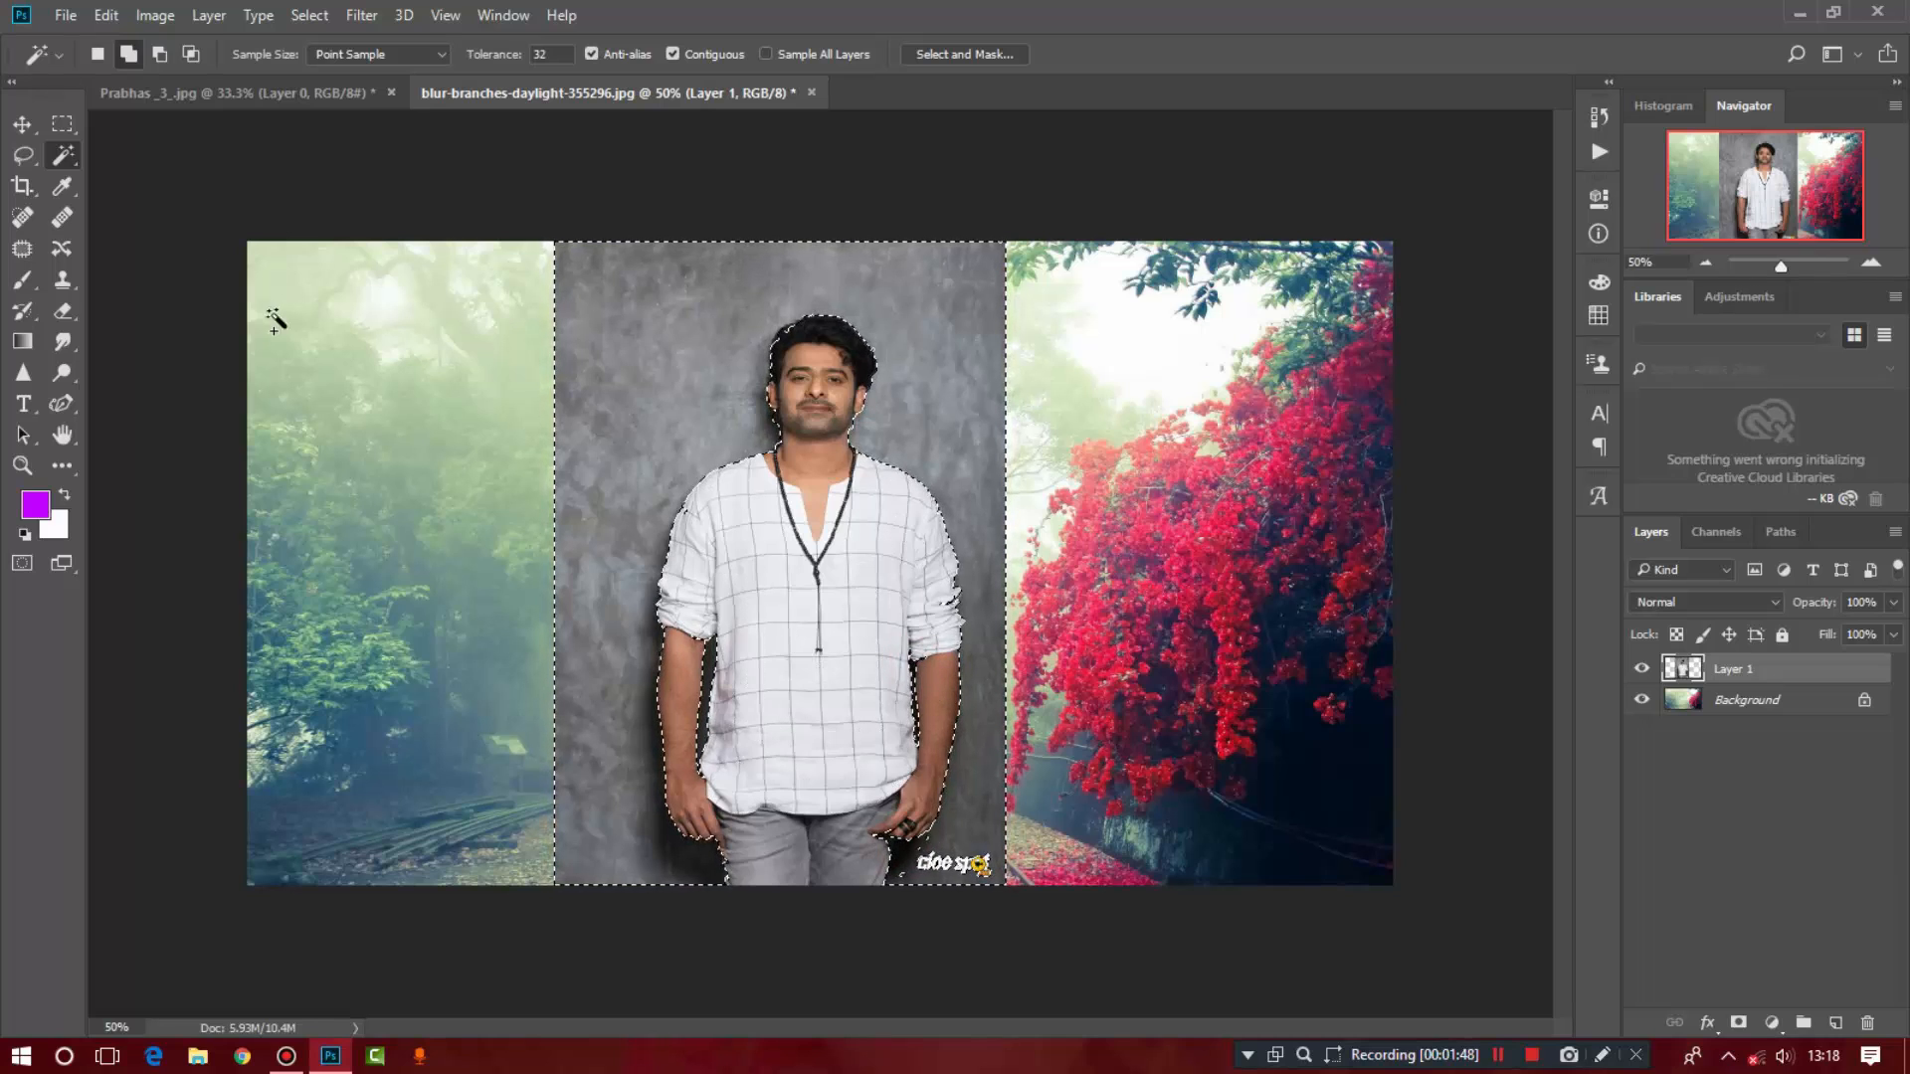
# Step: Refine the wall selection along the man's hair, ears and neck using a small Quick Selection brush
pyautogui.rightClick(63, 155)
pyautogui.click(149, 156)
pyautogui.hotkey('ctrl', '+')
pyautogui.hotkey('ctrl', '+')
pyautogui.hotkey('ctrl', '+')
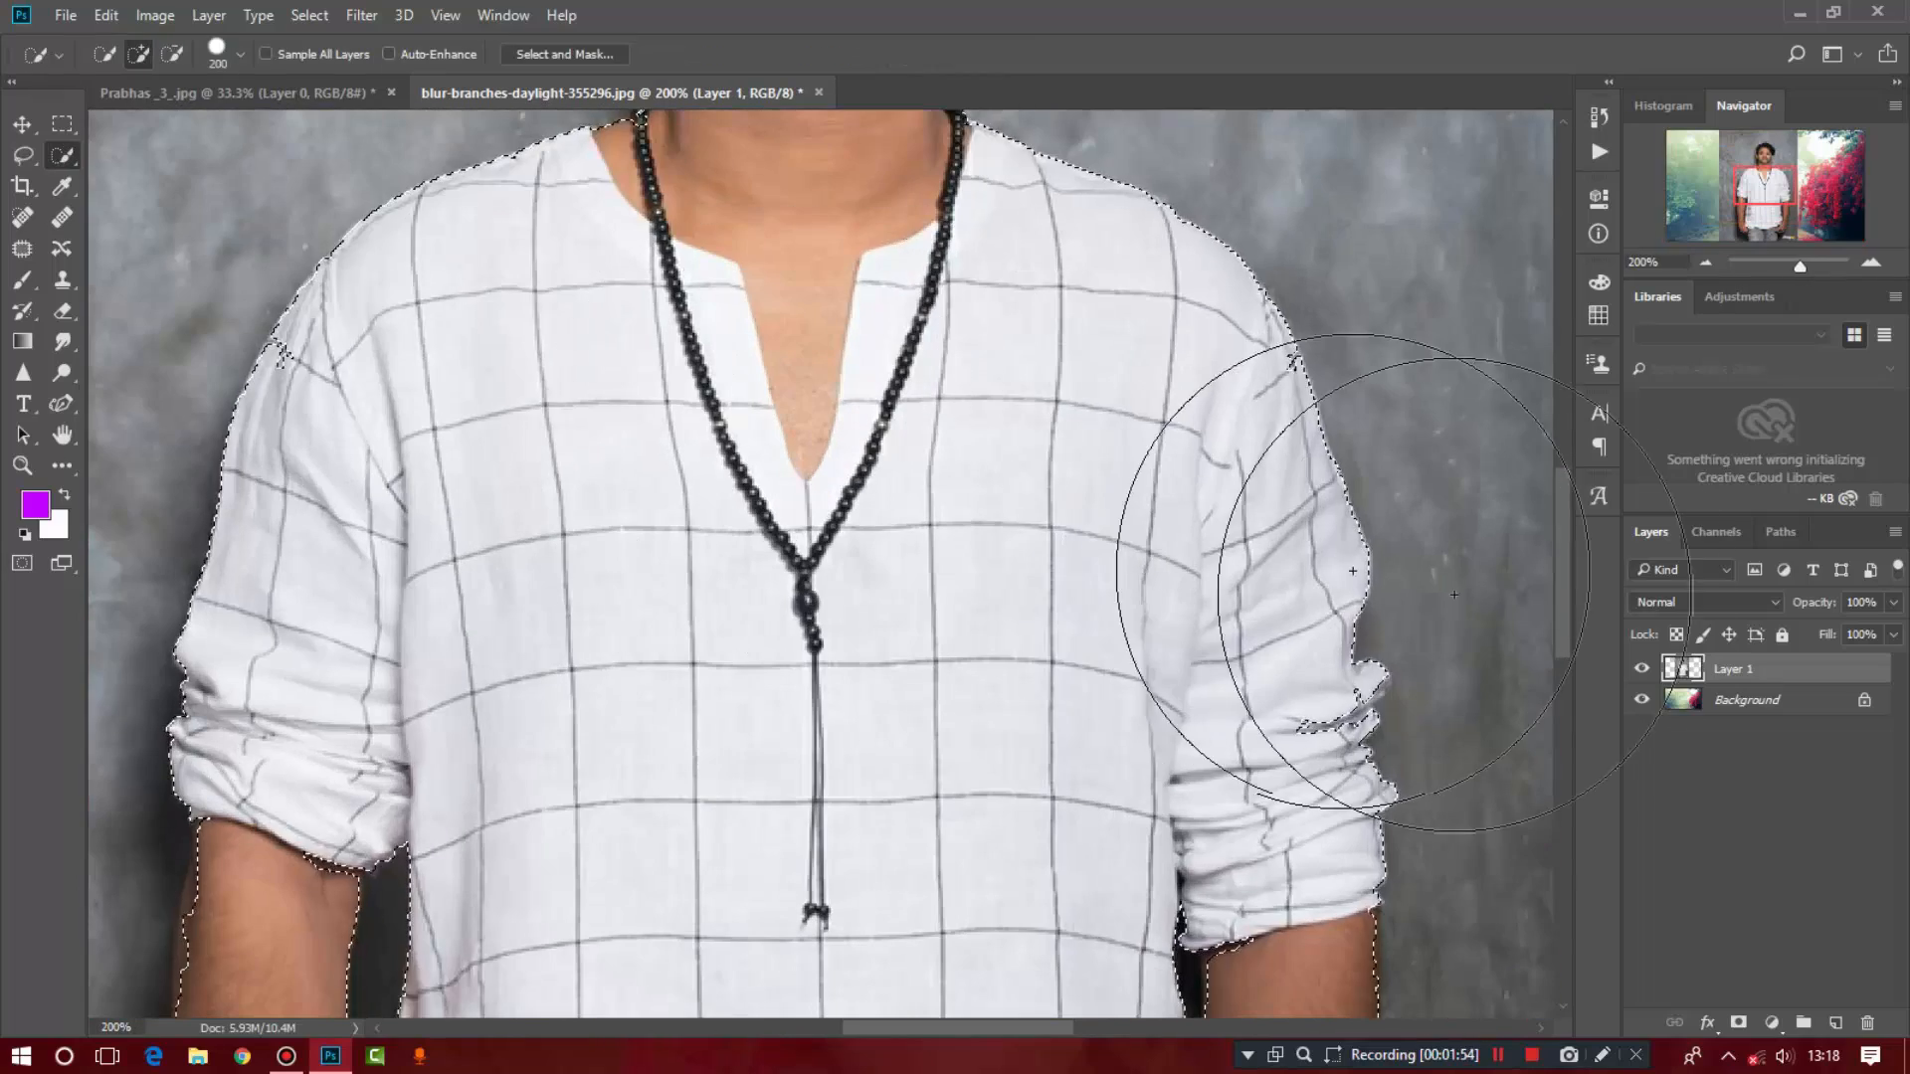
pyautogui.scroll(8, 1353, 571)
pyautogui.press('[')
pyautogui.press('[')
pyautogui.press('[')
pyautogui.press('[')
pyautogui.press('[')
pyautogui.press('[')
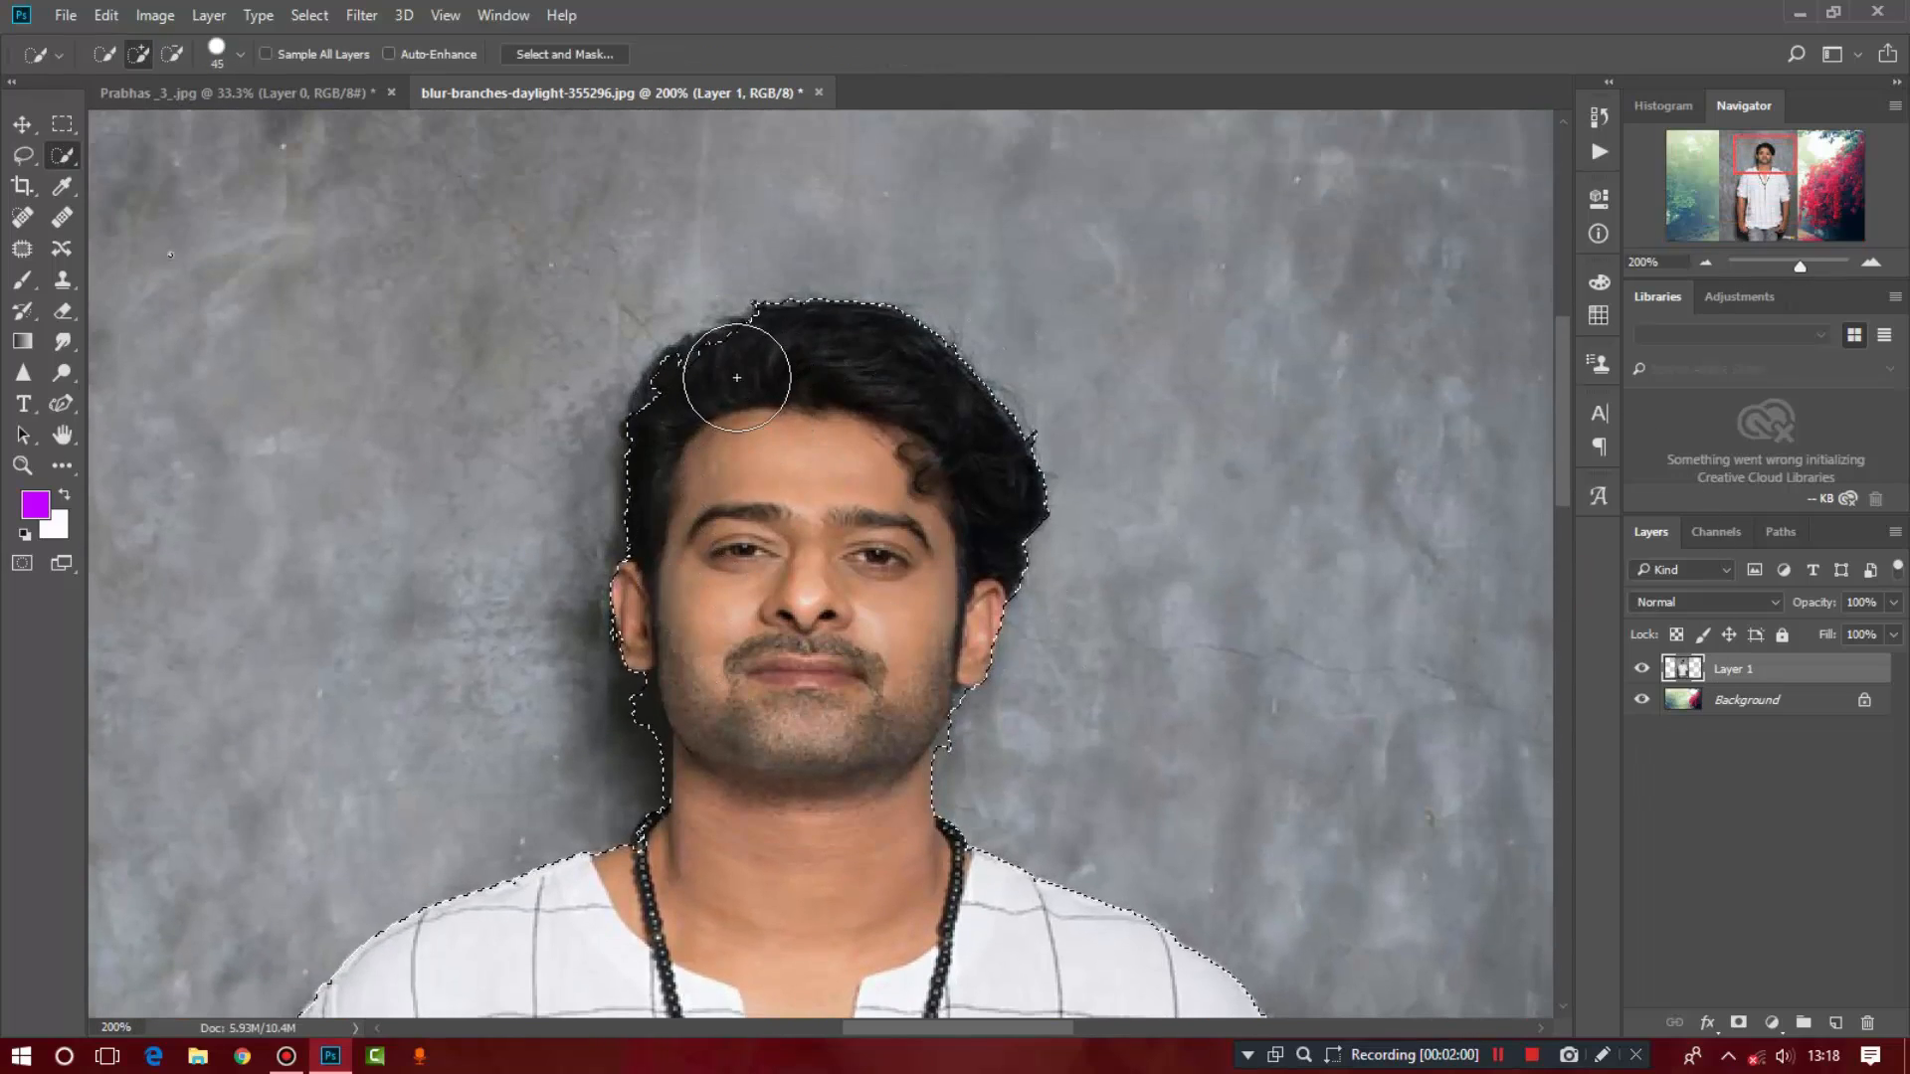
pyautogui.click(703, 380)
pyautogui.click(172, 54)
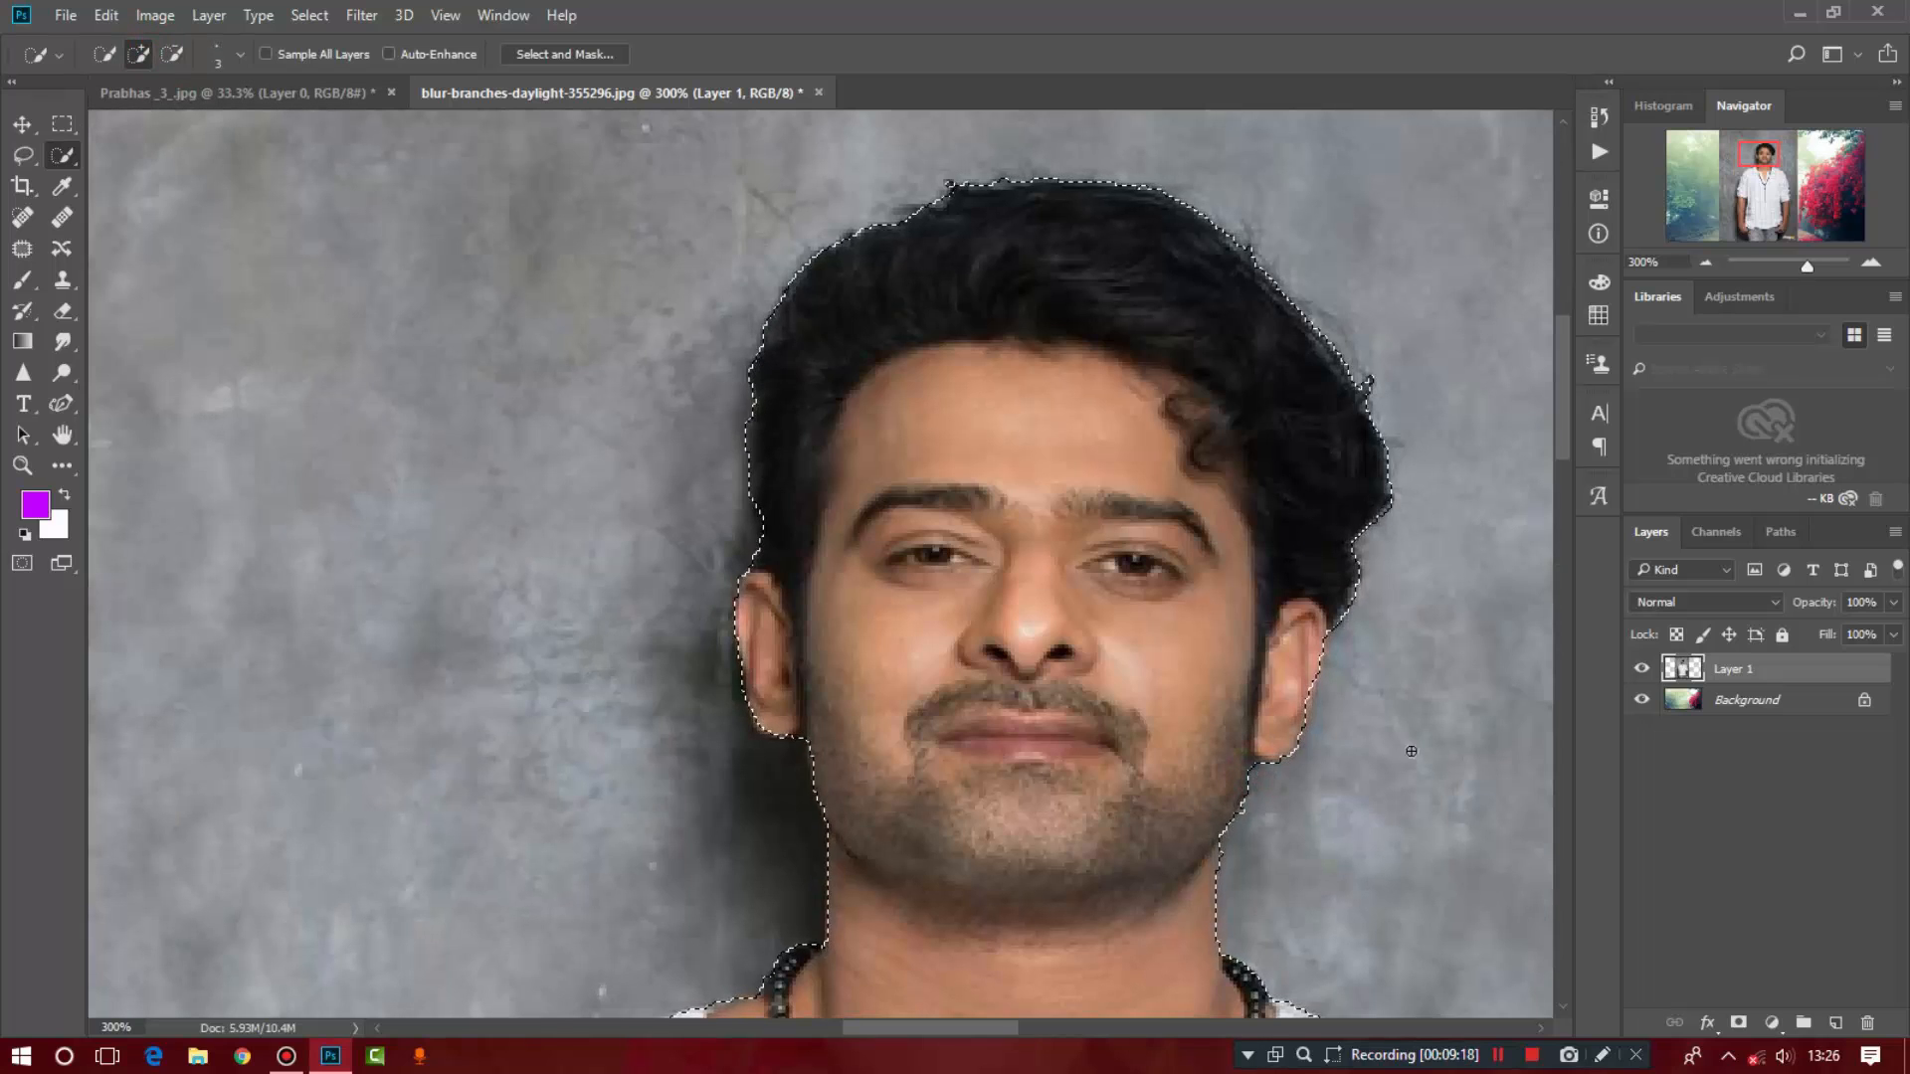
pyautogui.click(172, 54)
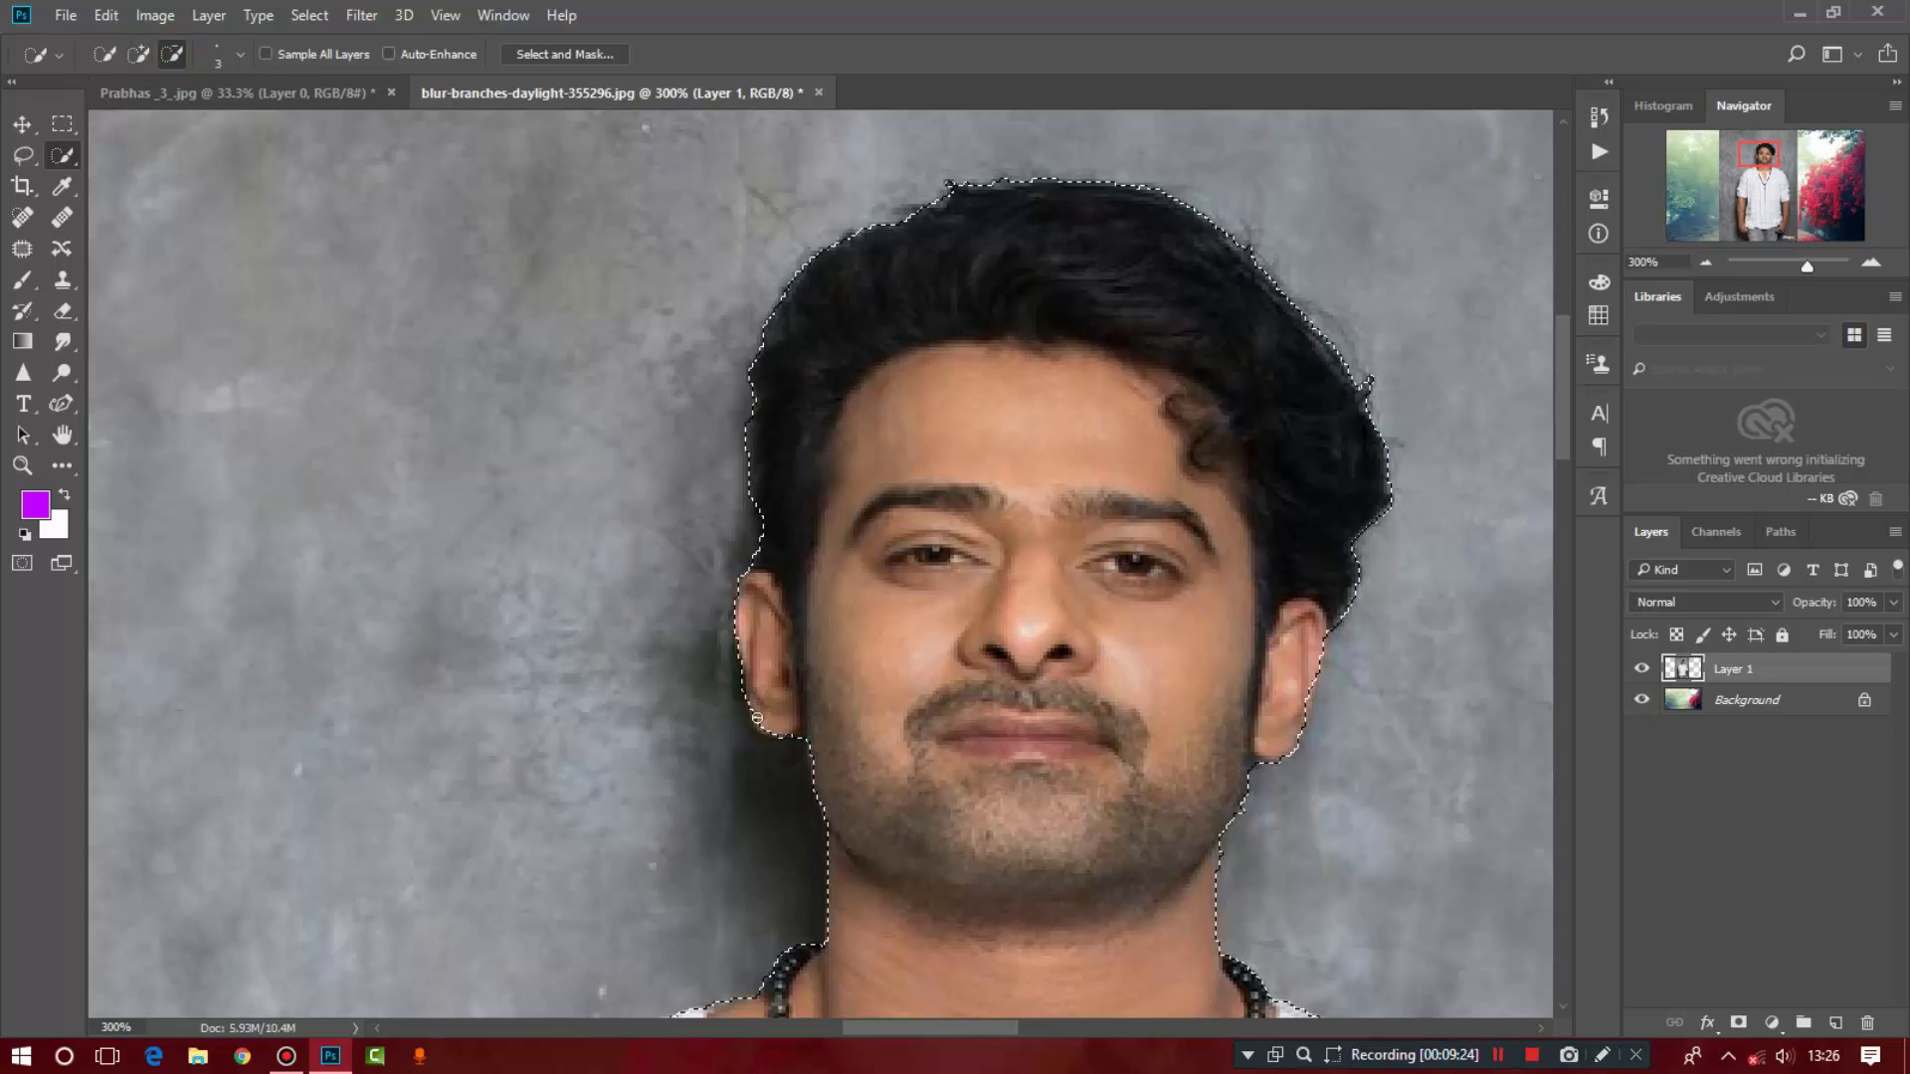
# Step: Add a layer mask to the portrait layer from the current wall selection
pyautogui.hotkey('ctrl', '-')
pyautogui.hotkey('ctrl', '-')
pyautogui.hotkey('ctrl', '-')
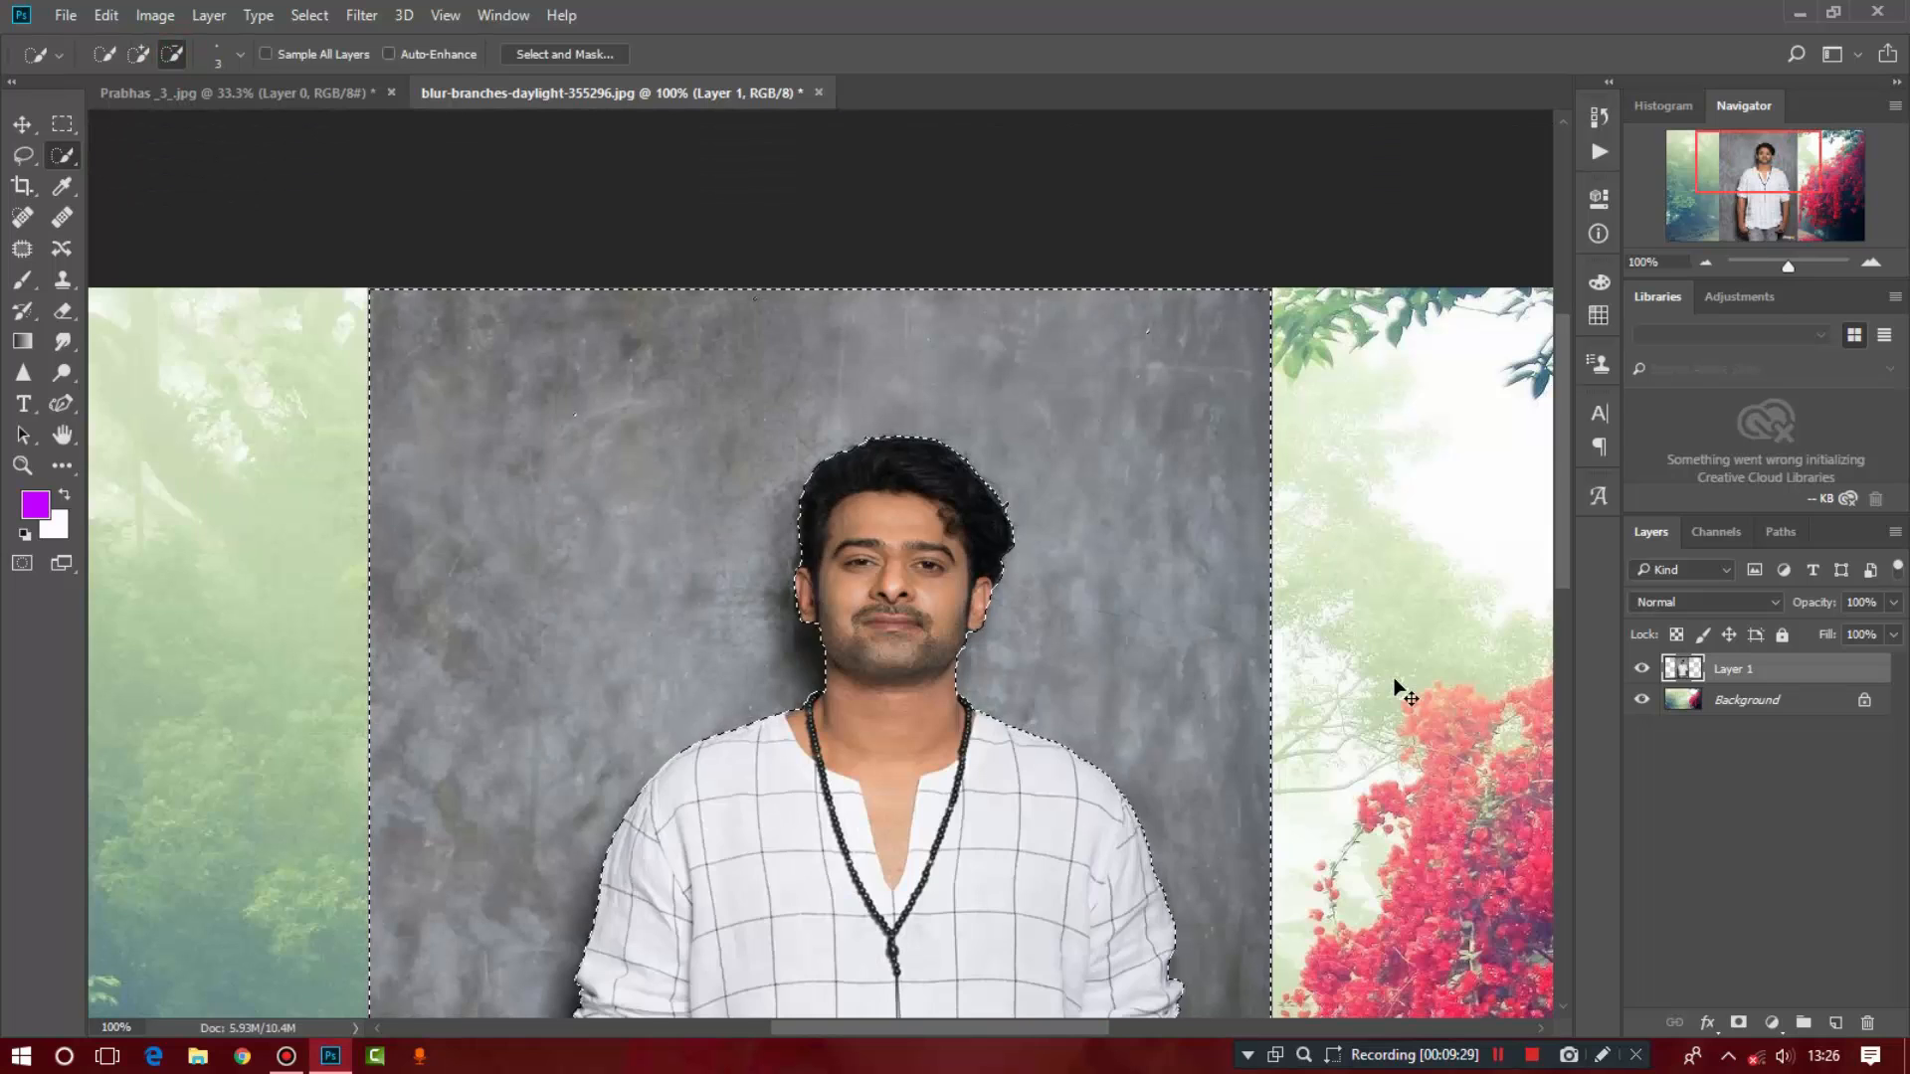
pyautogui.hotkey('ctrl', '-')
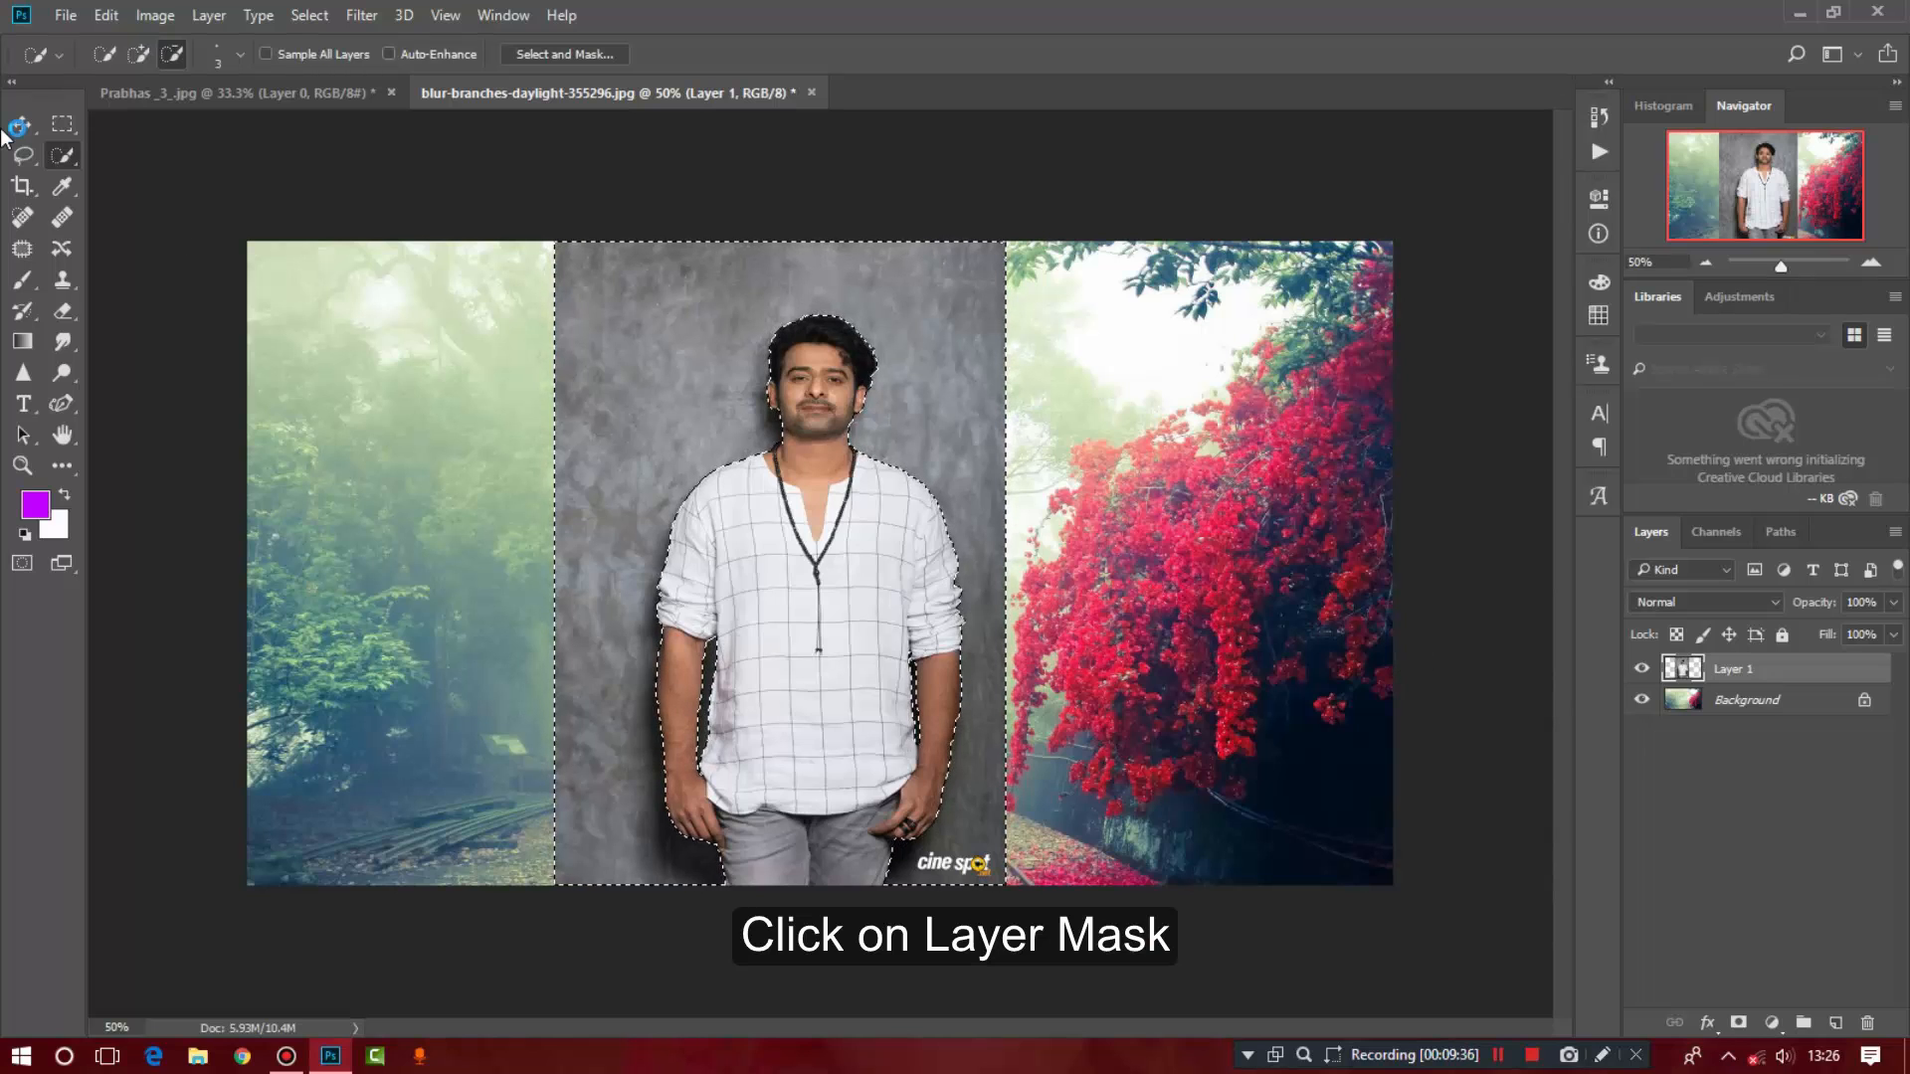
pyautogui.press('v')
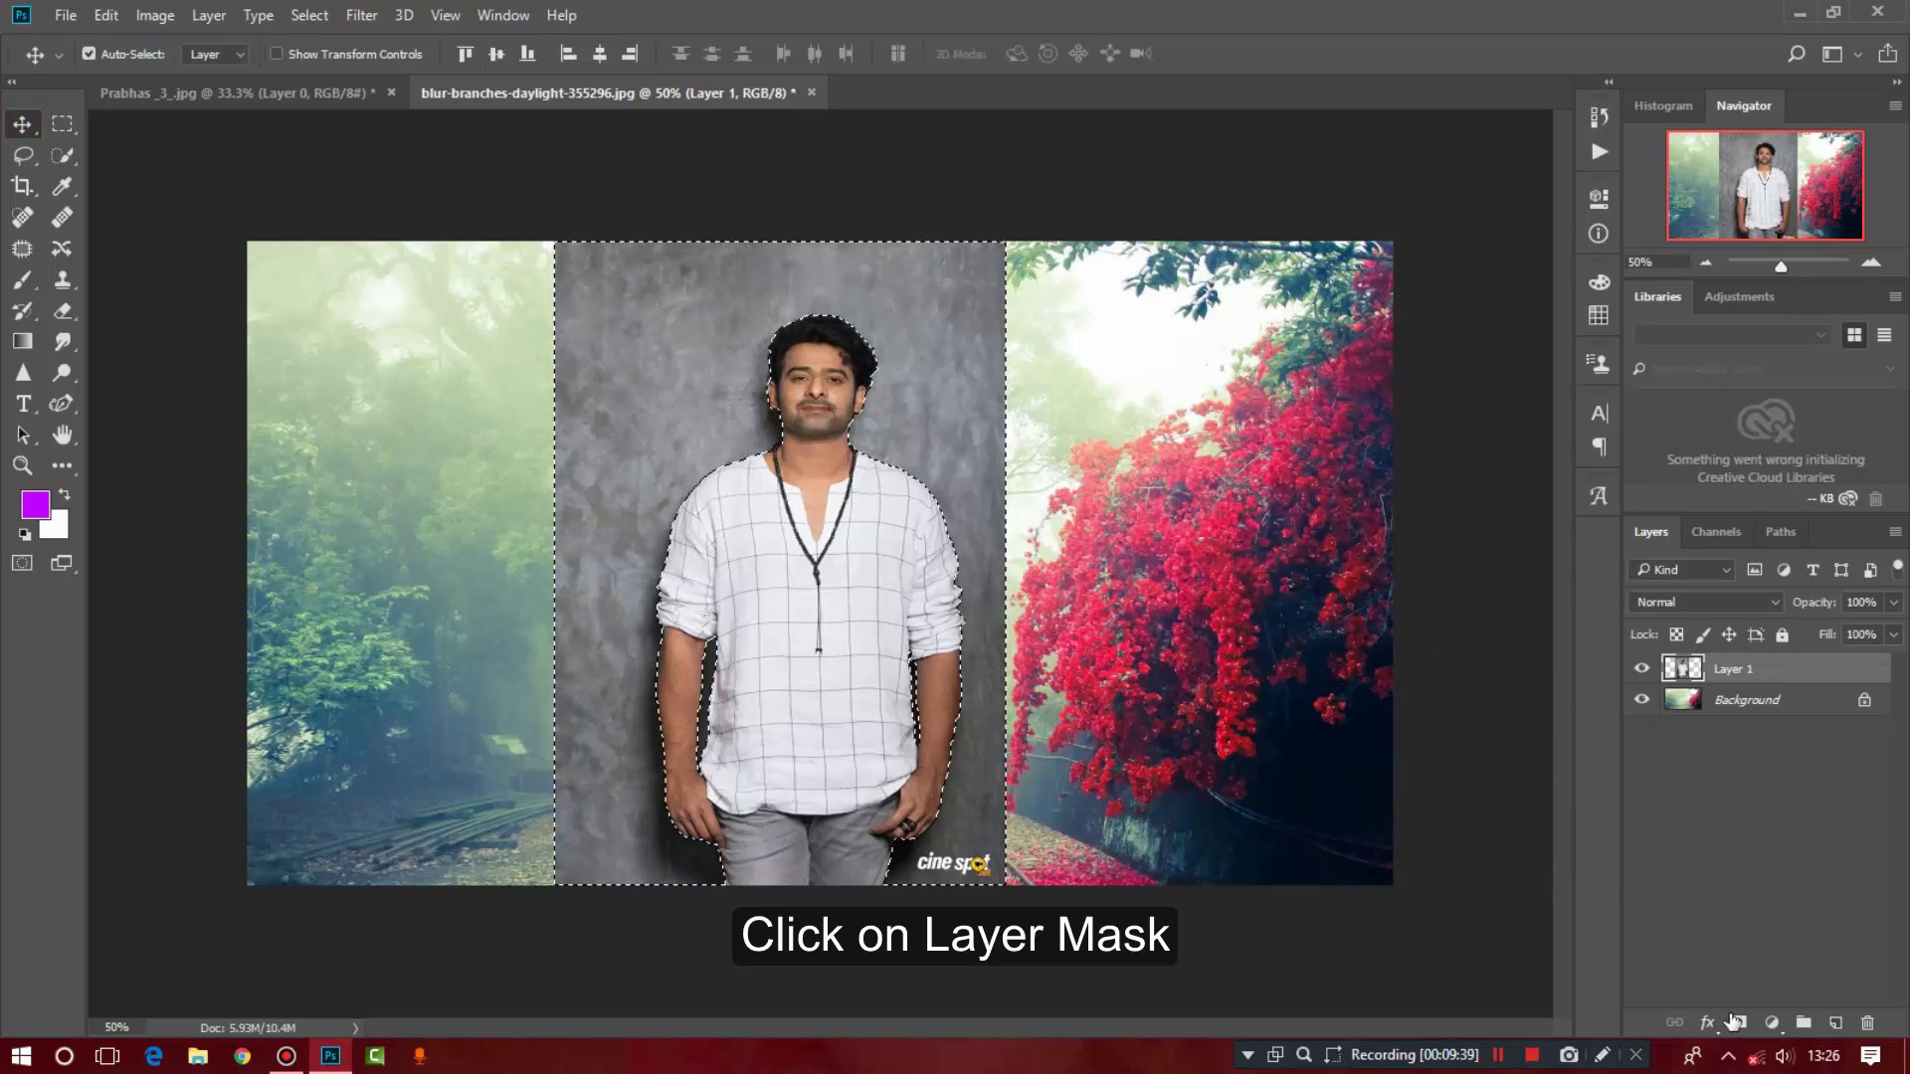
pyautogui.click(1739, 1023)
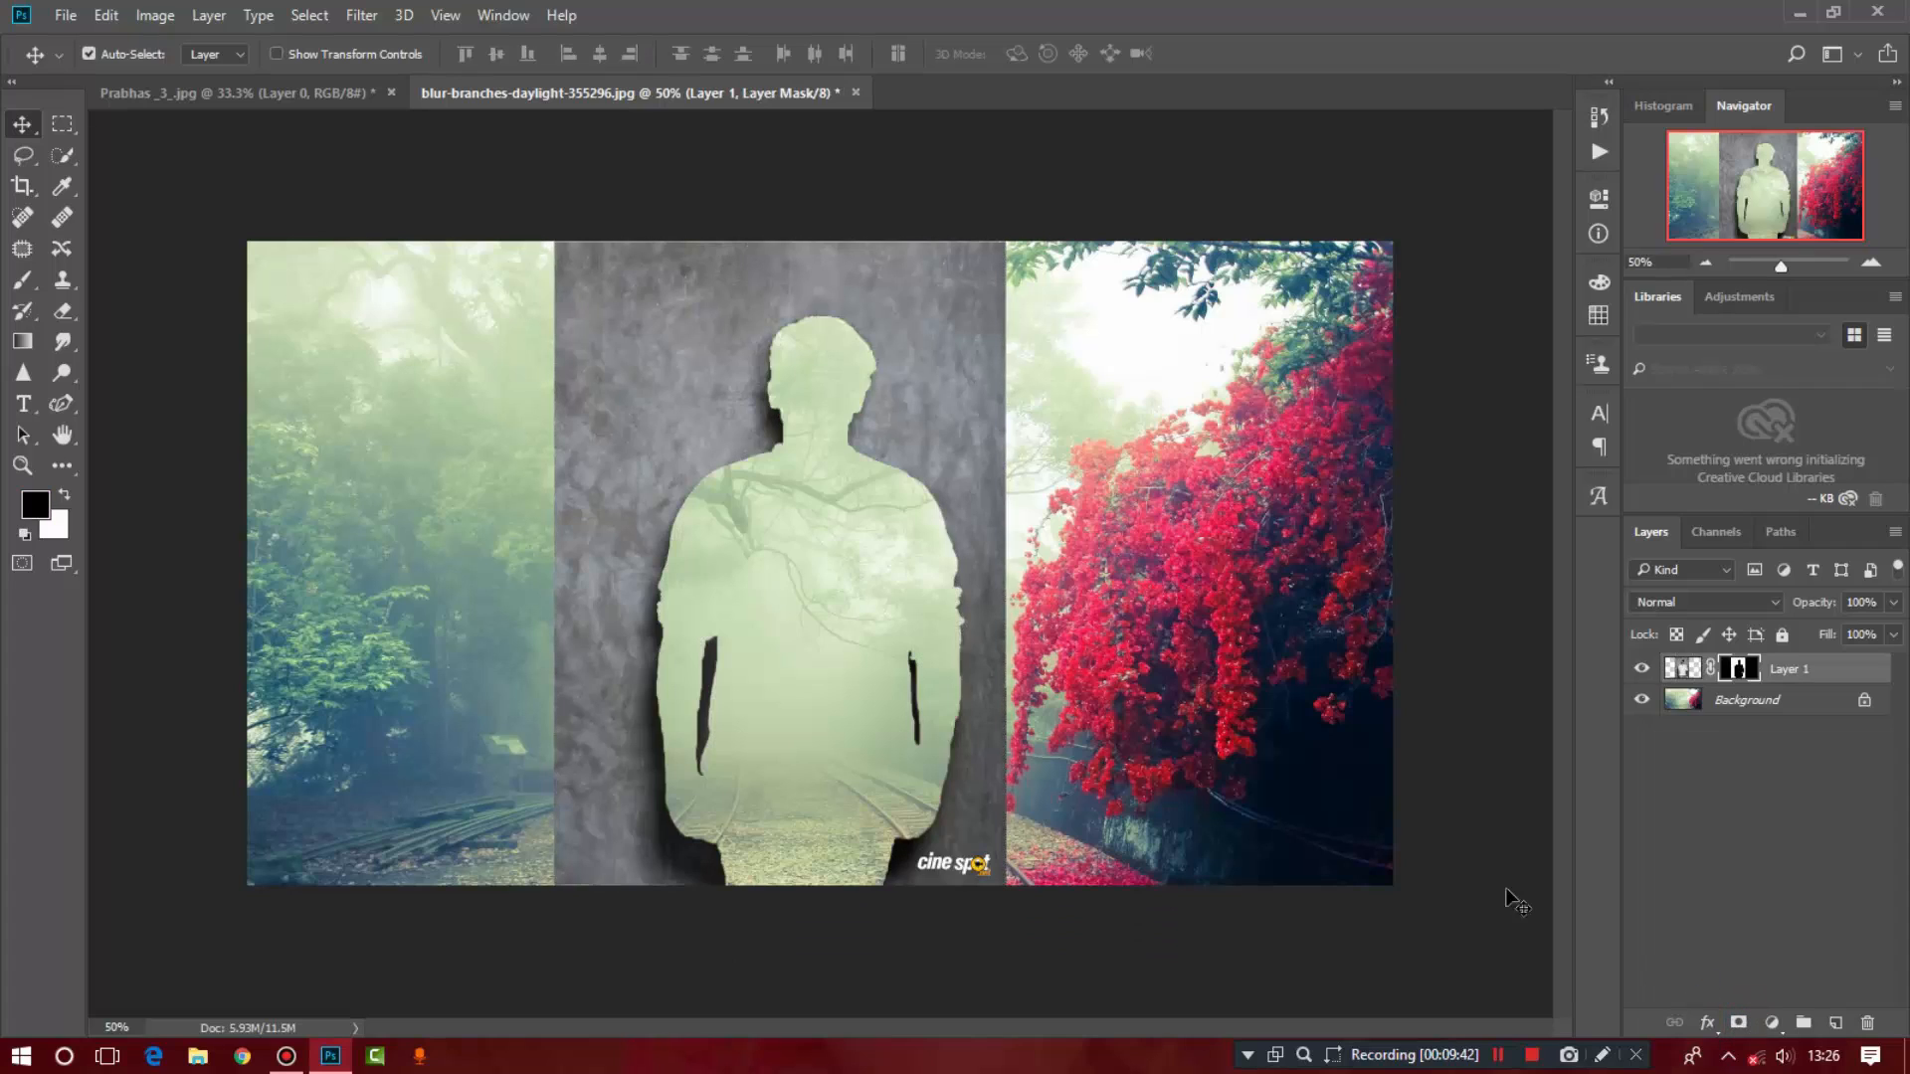
# Step: Invert the portrait's layer mask to reveal the man and hide the grey wall
pyautogui.click(1683, 674)
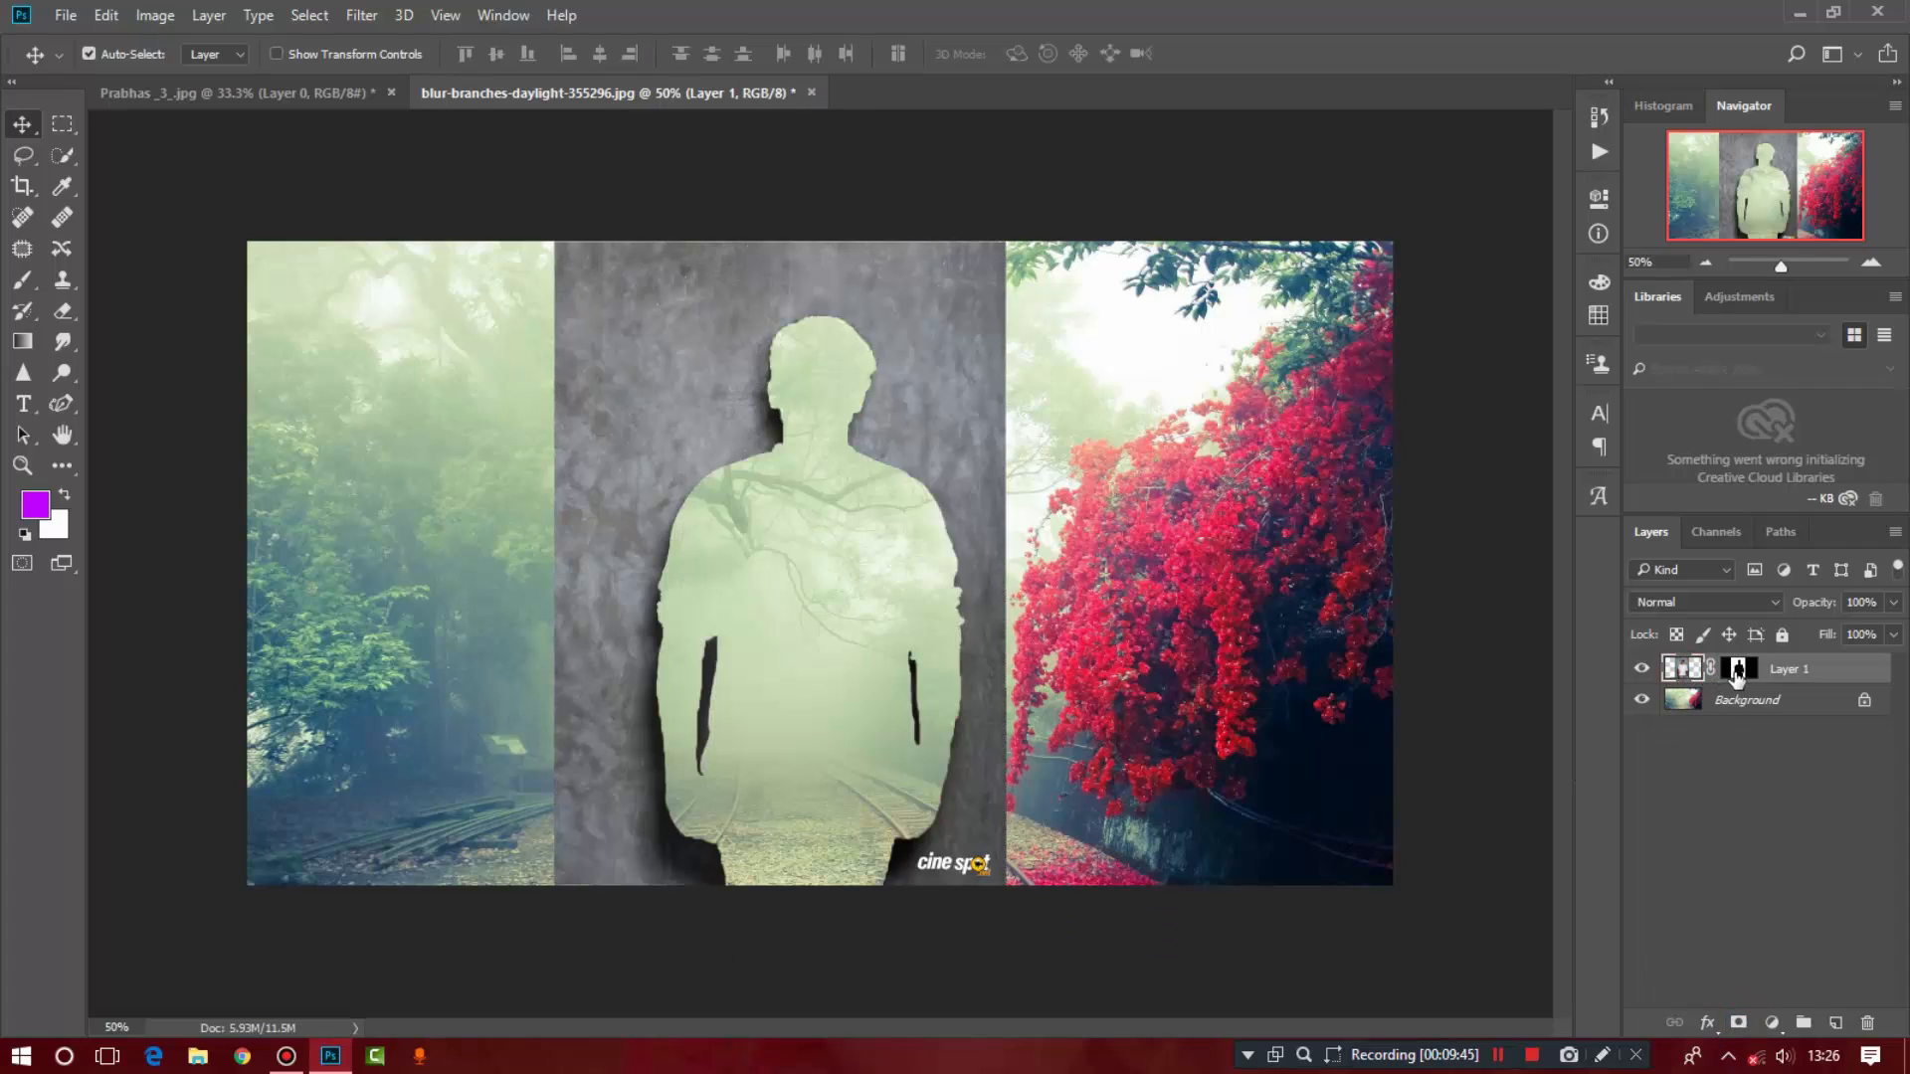
pyautogui.click(1737, 671)
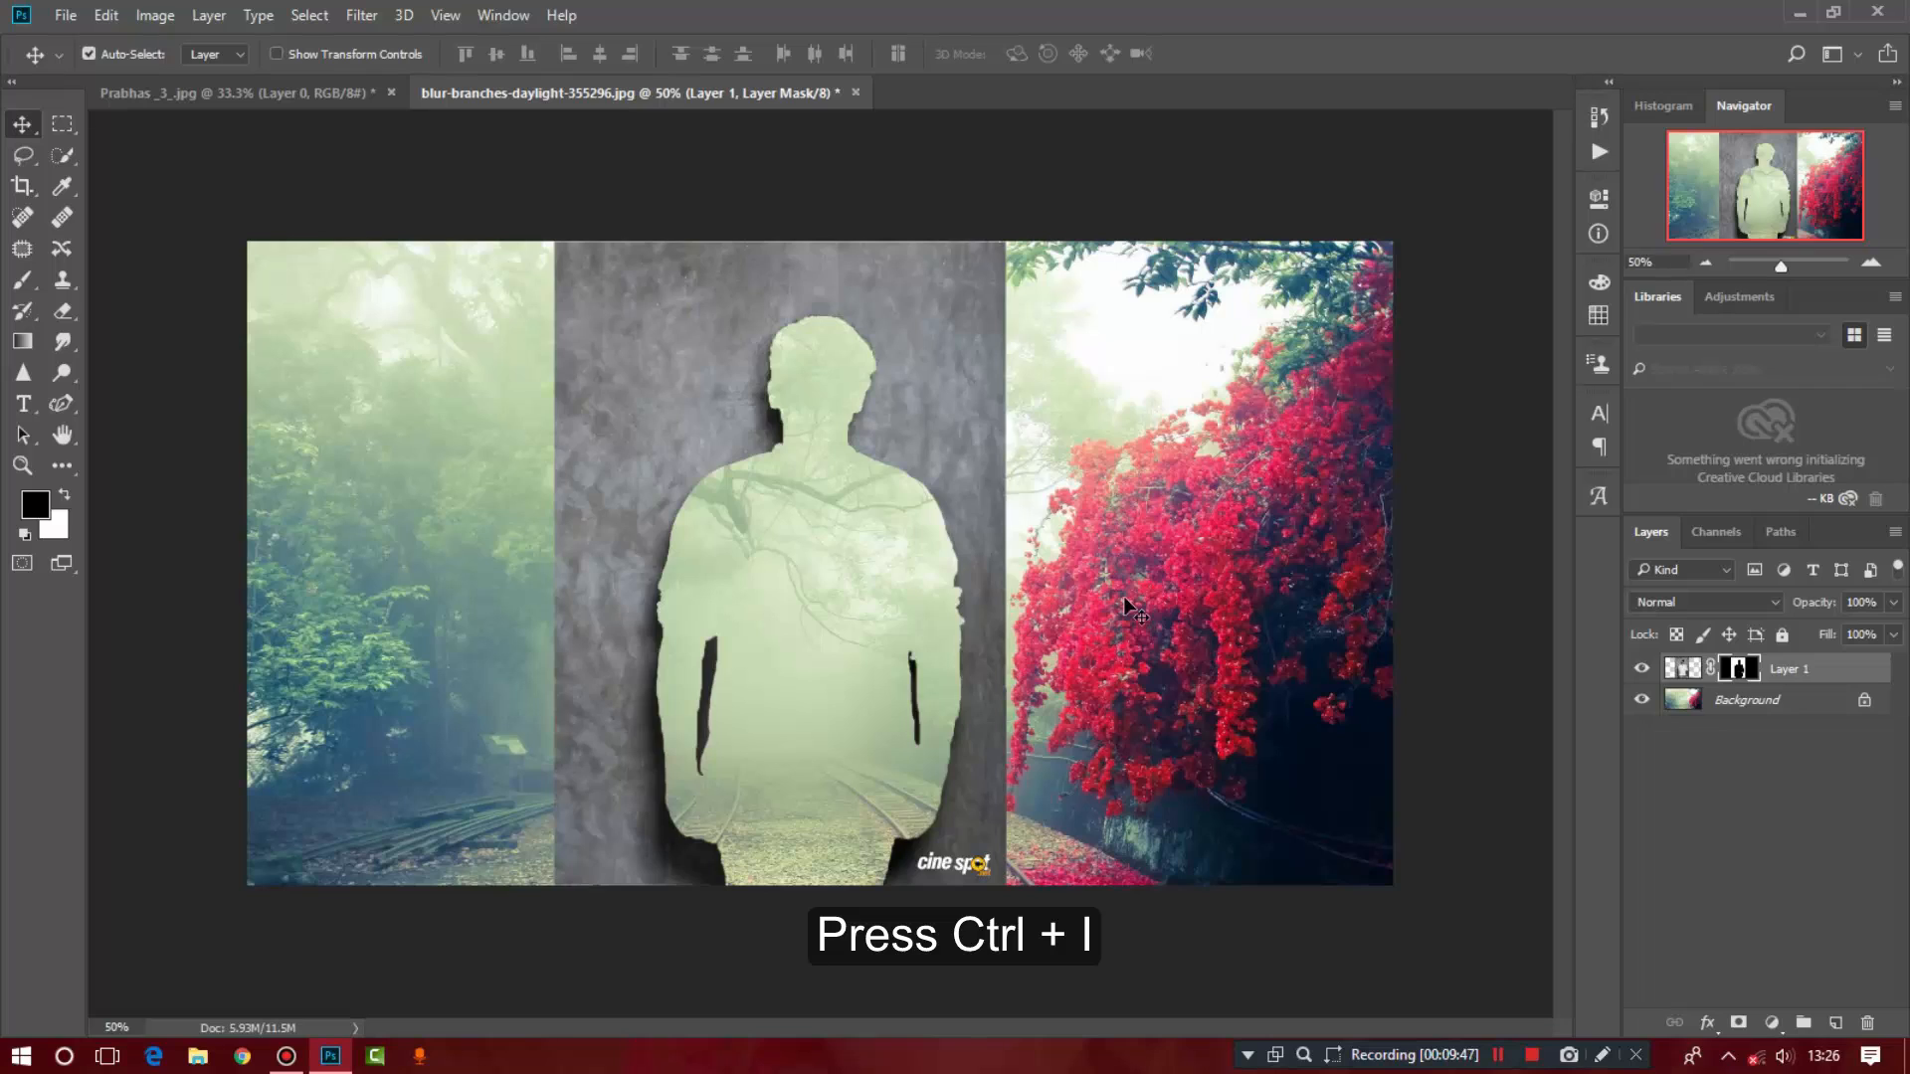
pyautogui.hotkey('ctrl', 'i')
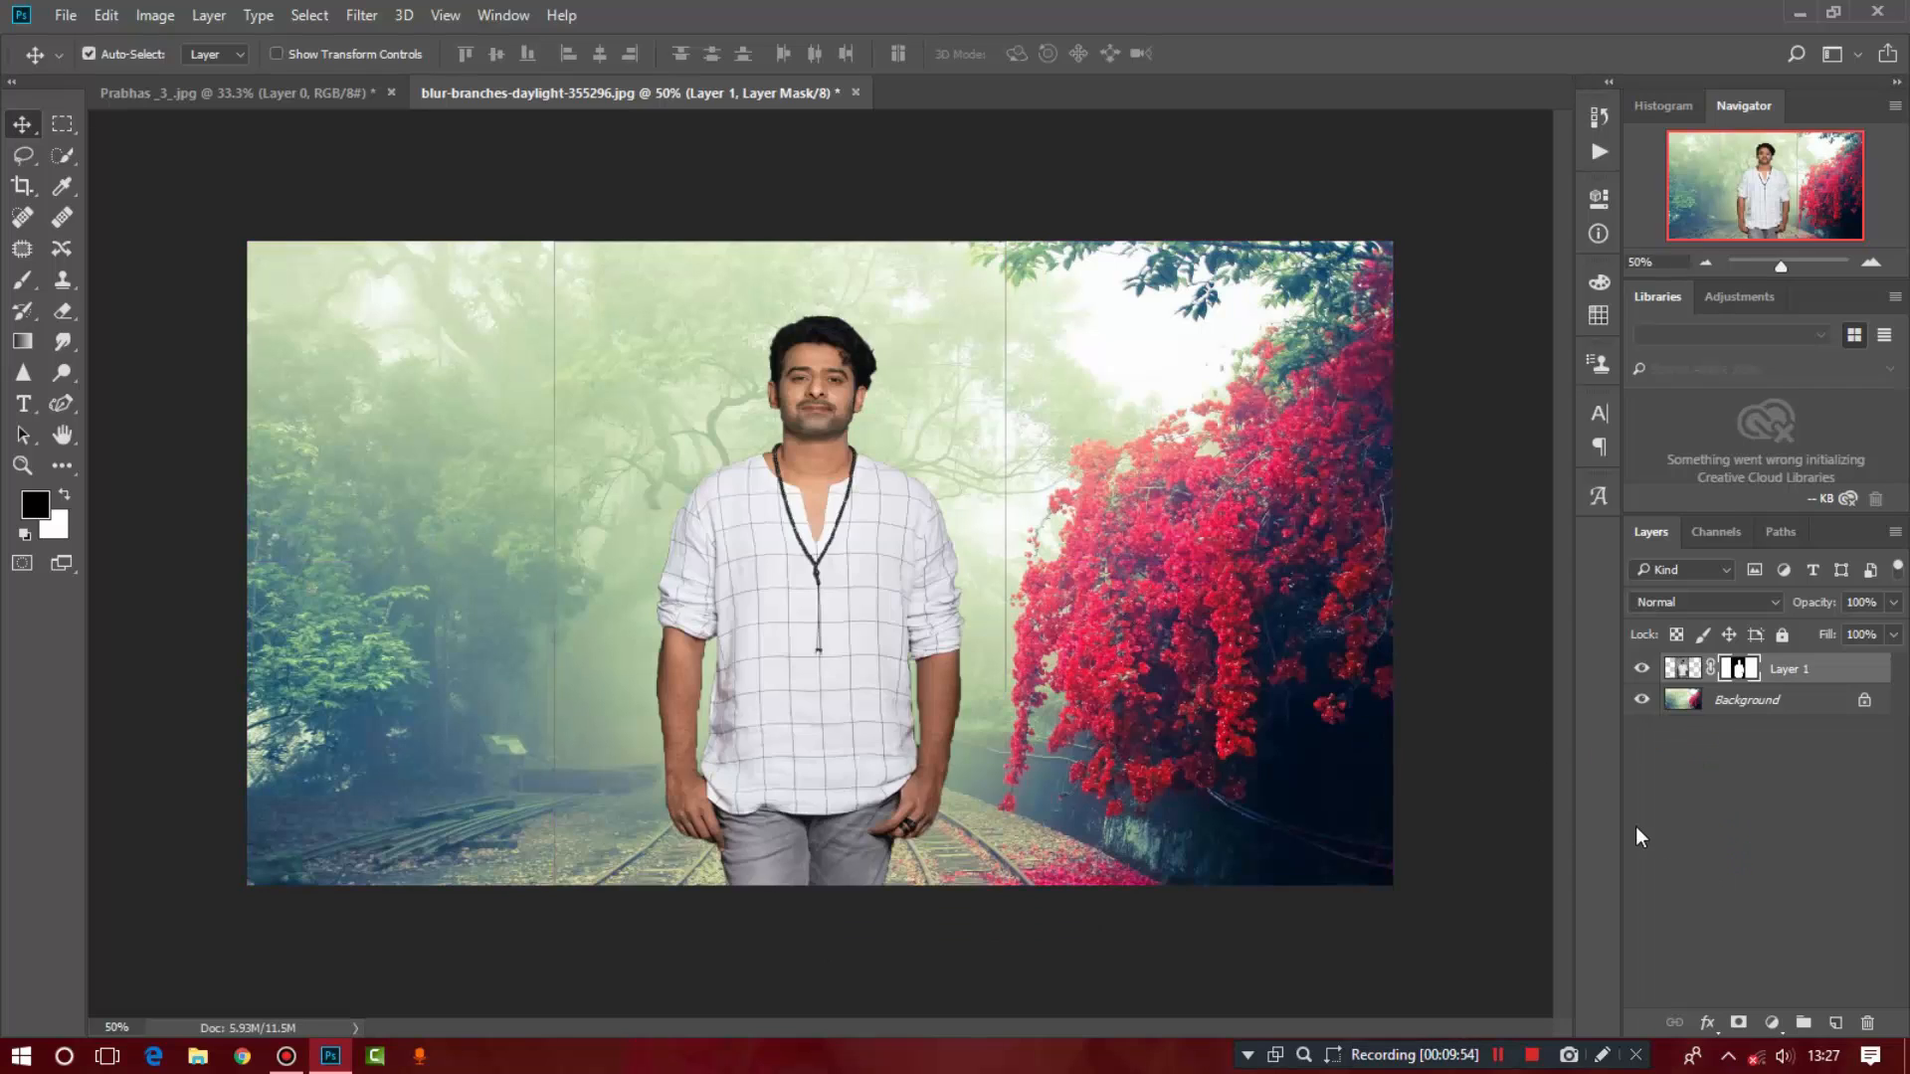
# Step: Select the man's whole checked shirt on the portrait layer's image with a 45 px Quick Selection brush in add mode
pyautogui.click(1685, 669)
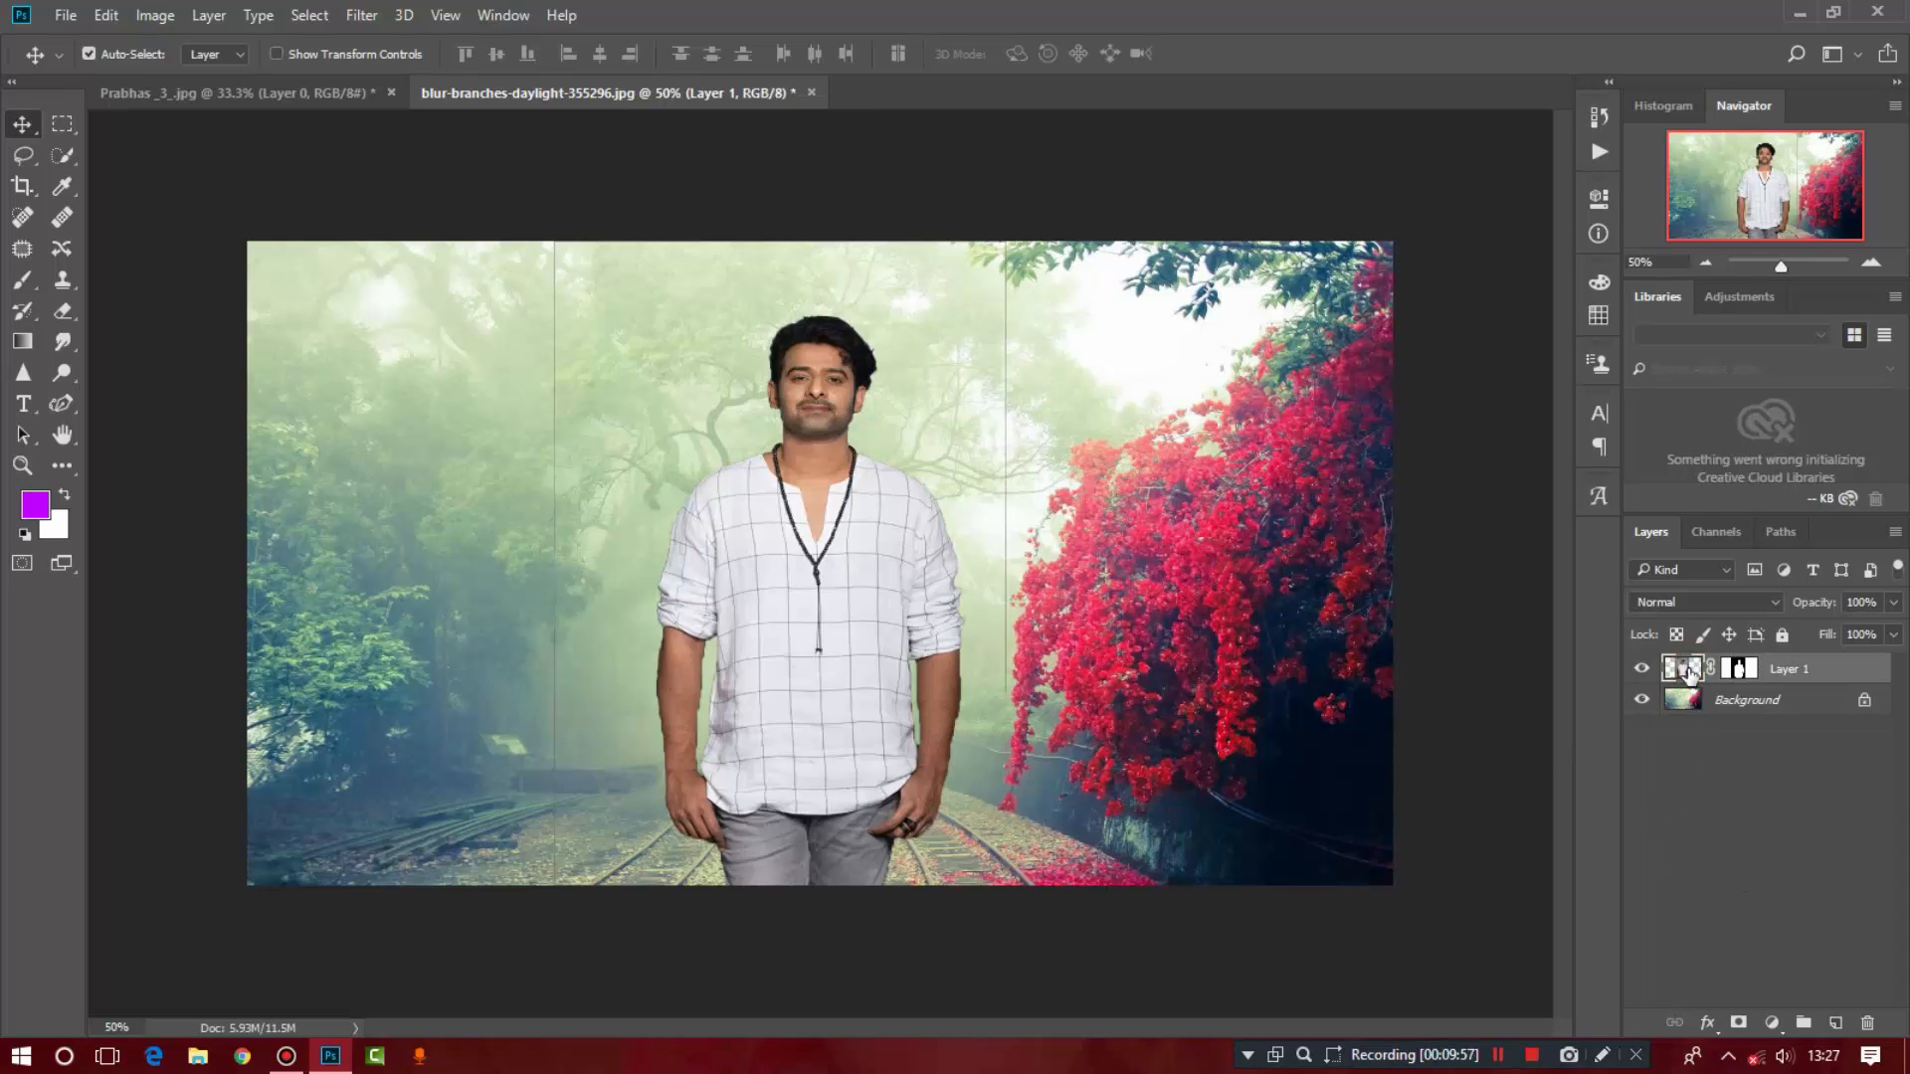
pyautogui.click(61, 159)
pyautogui.scroll(1, 758, 531)
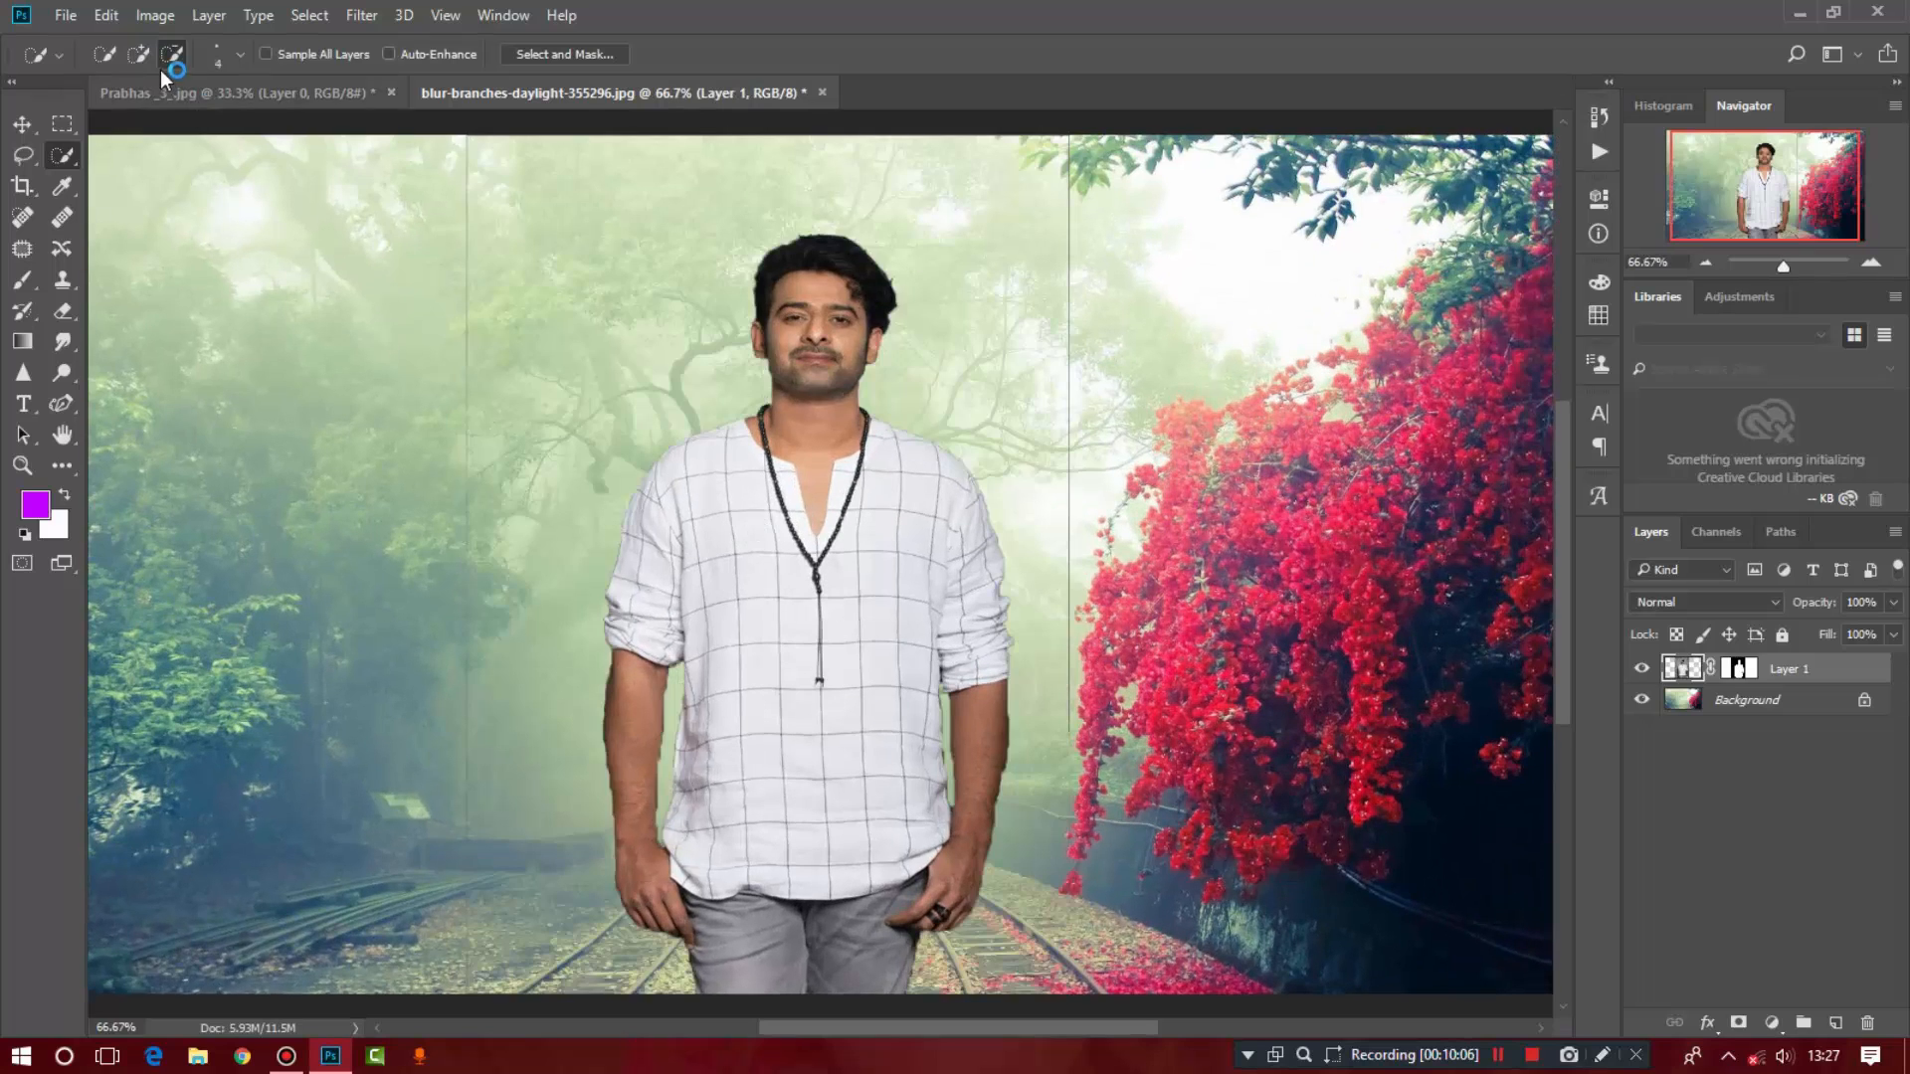
pyautogui.click(138, 53)
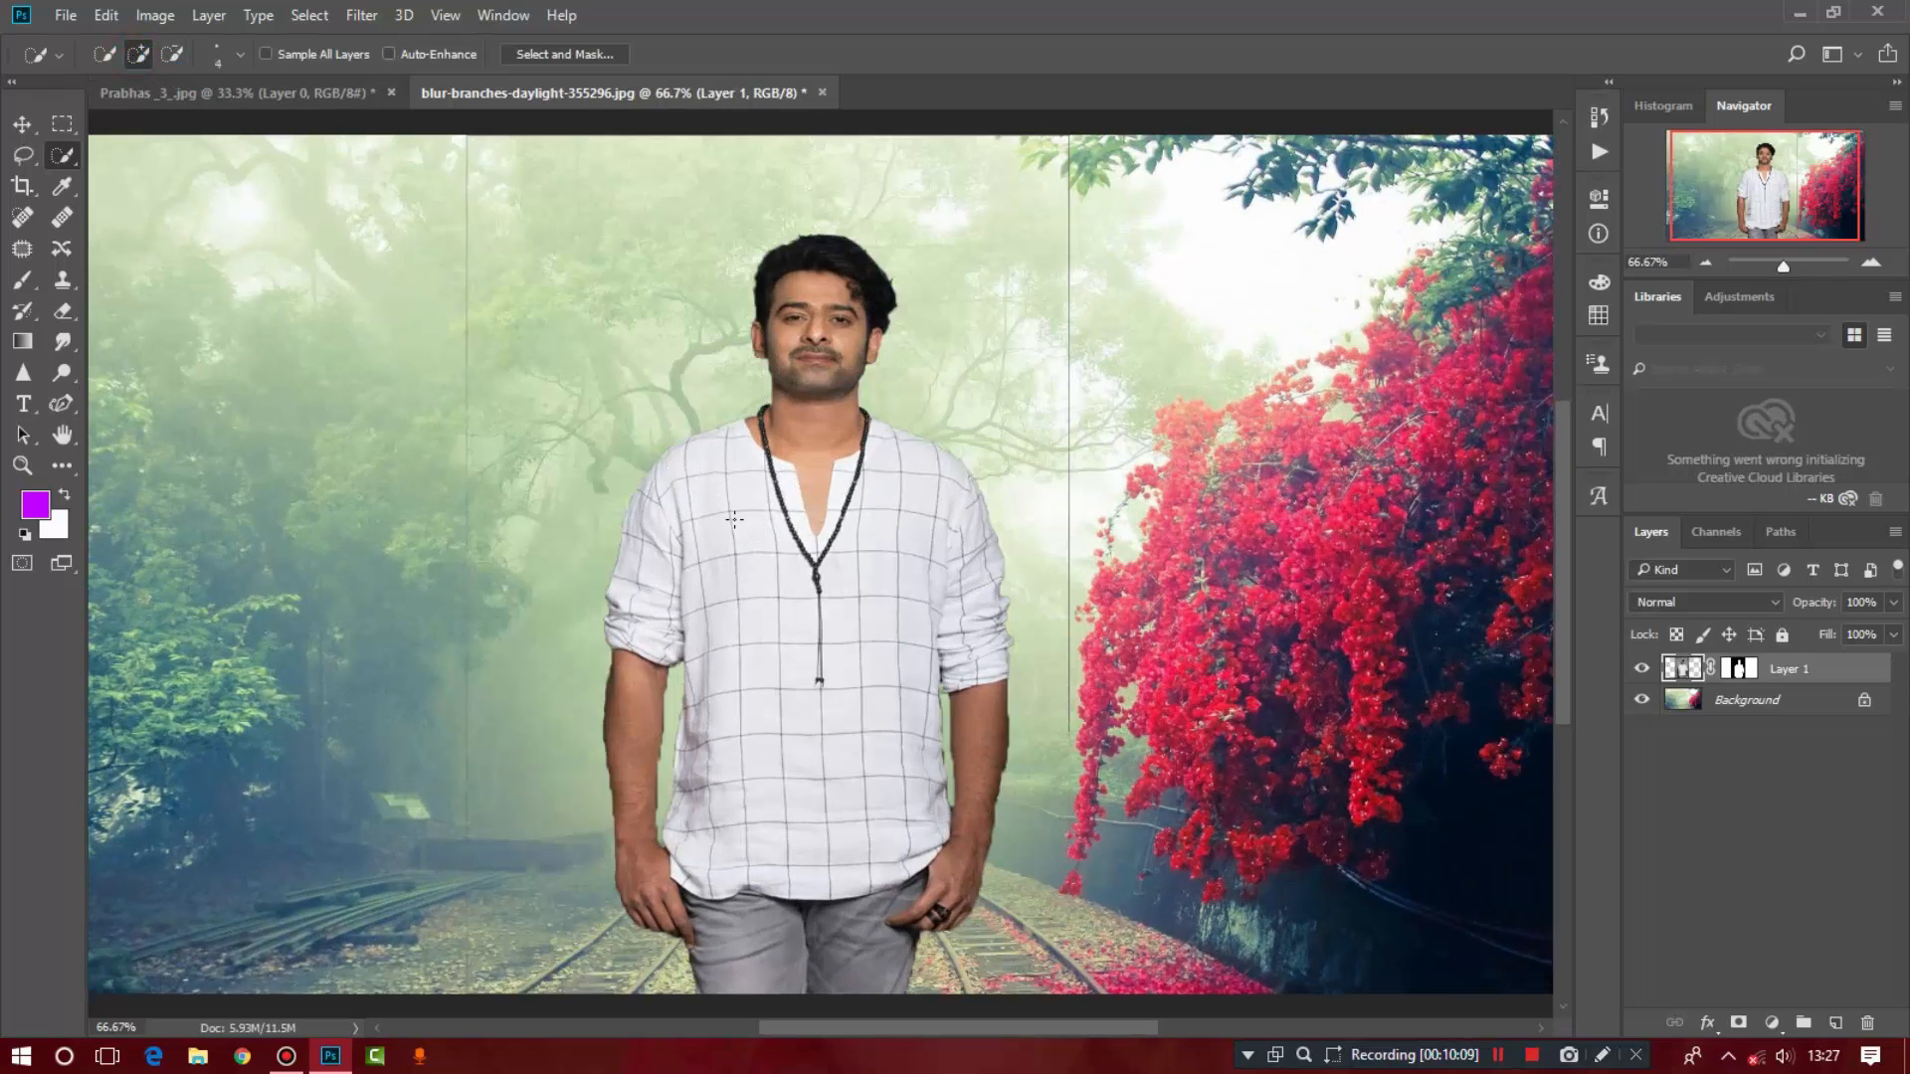
pyautogui.press(']')
pyautogui.press(']')
pyautogui.press(']')
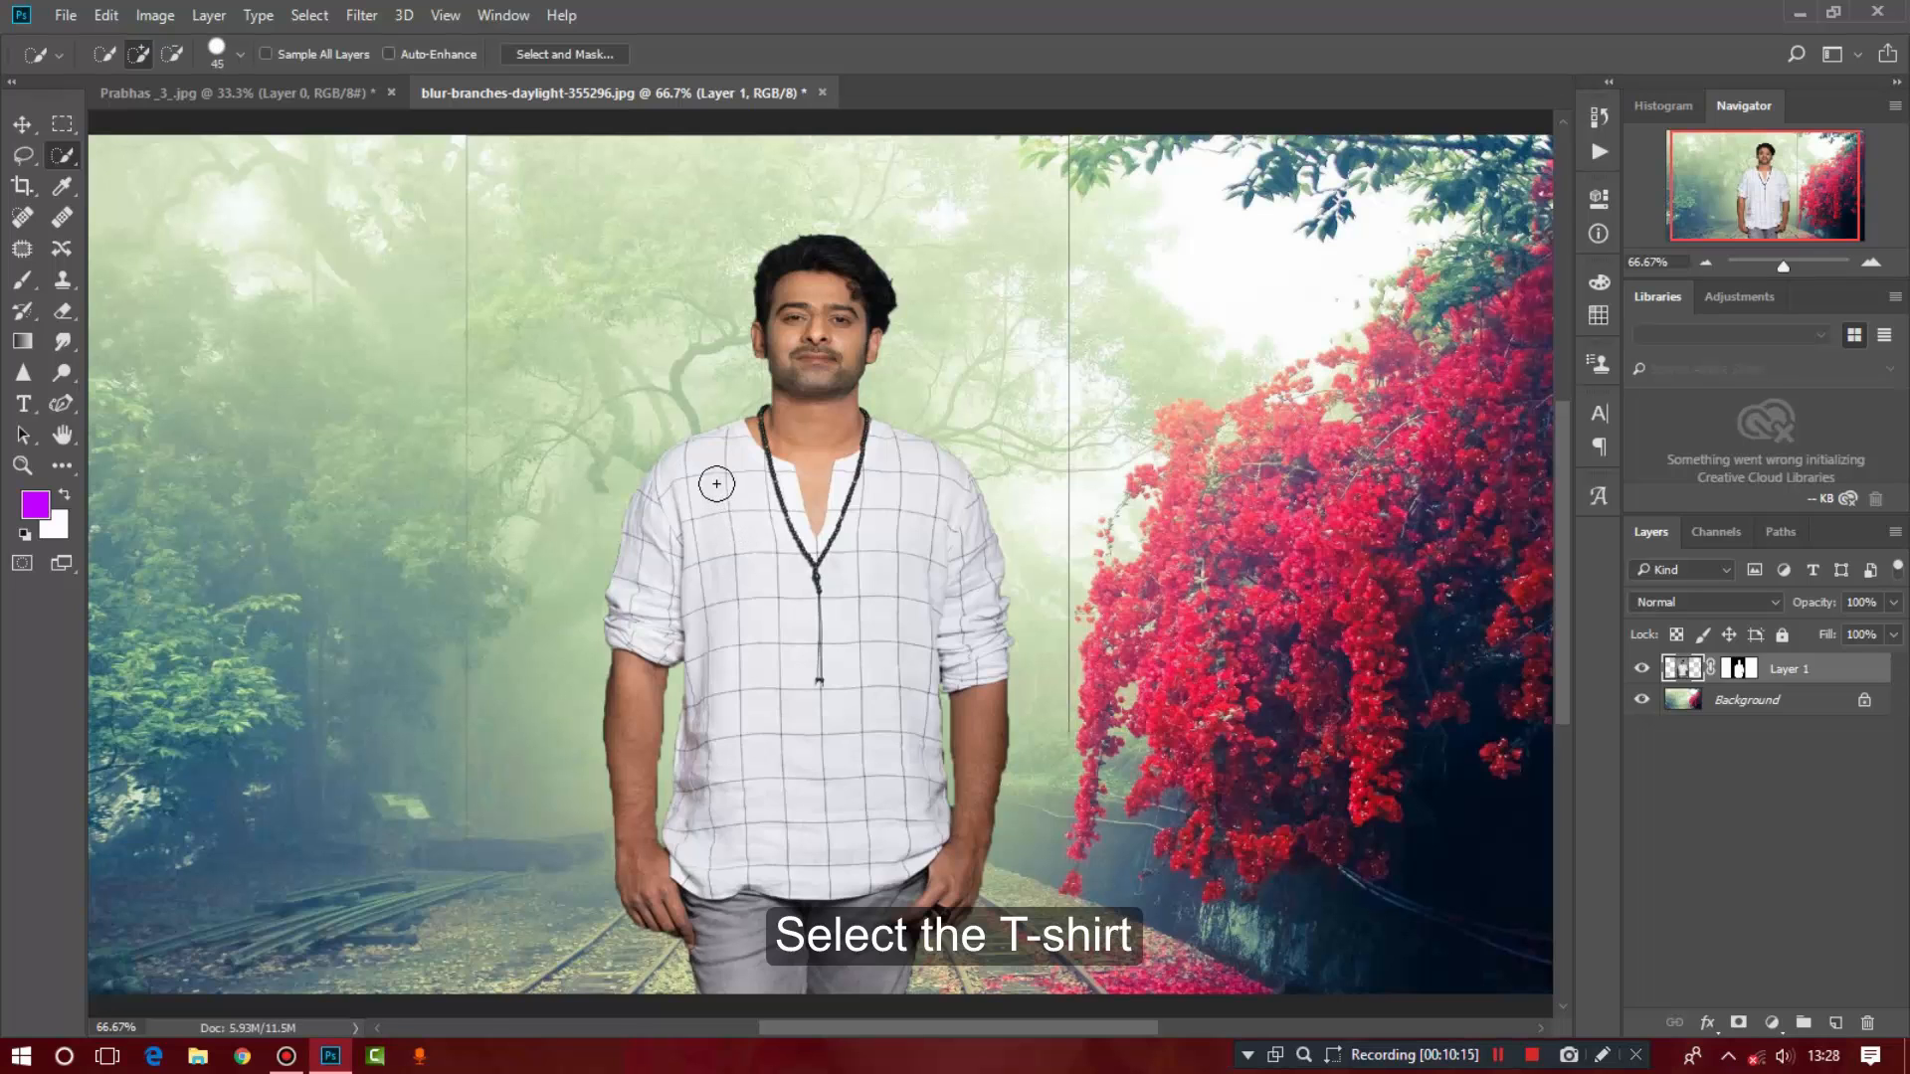
pyautogui.click(716, 484)
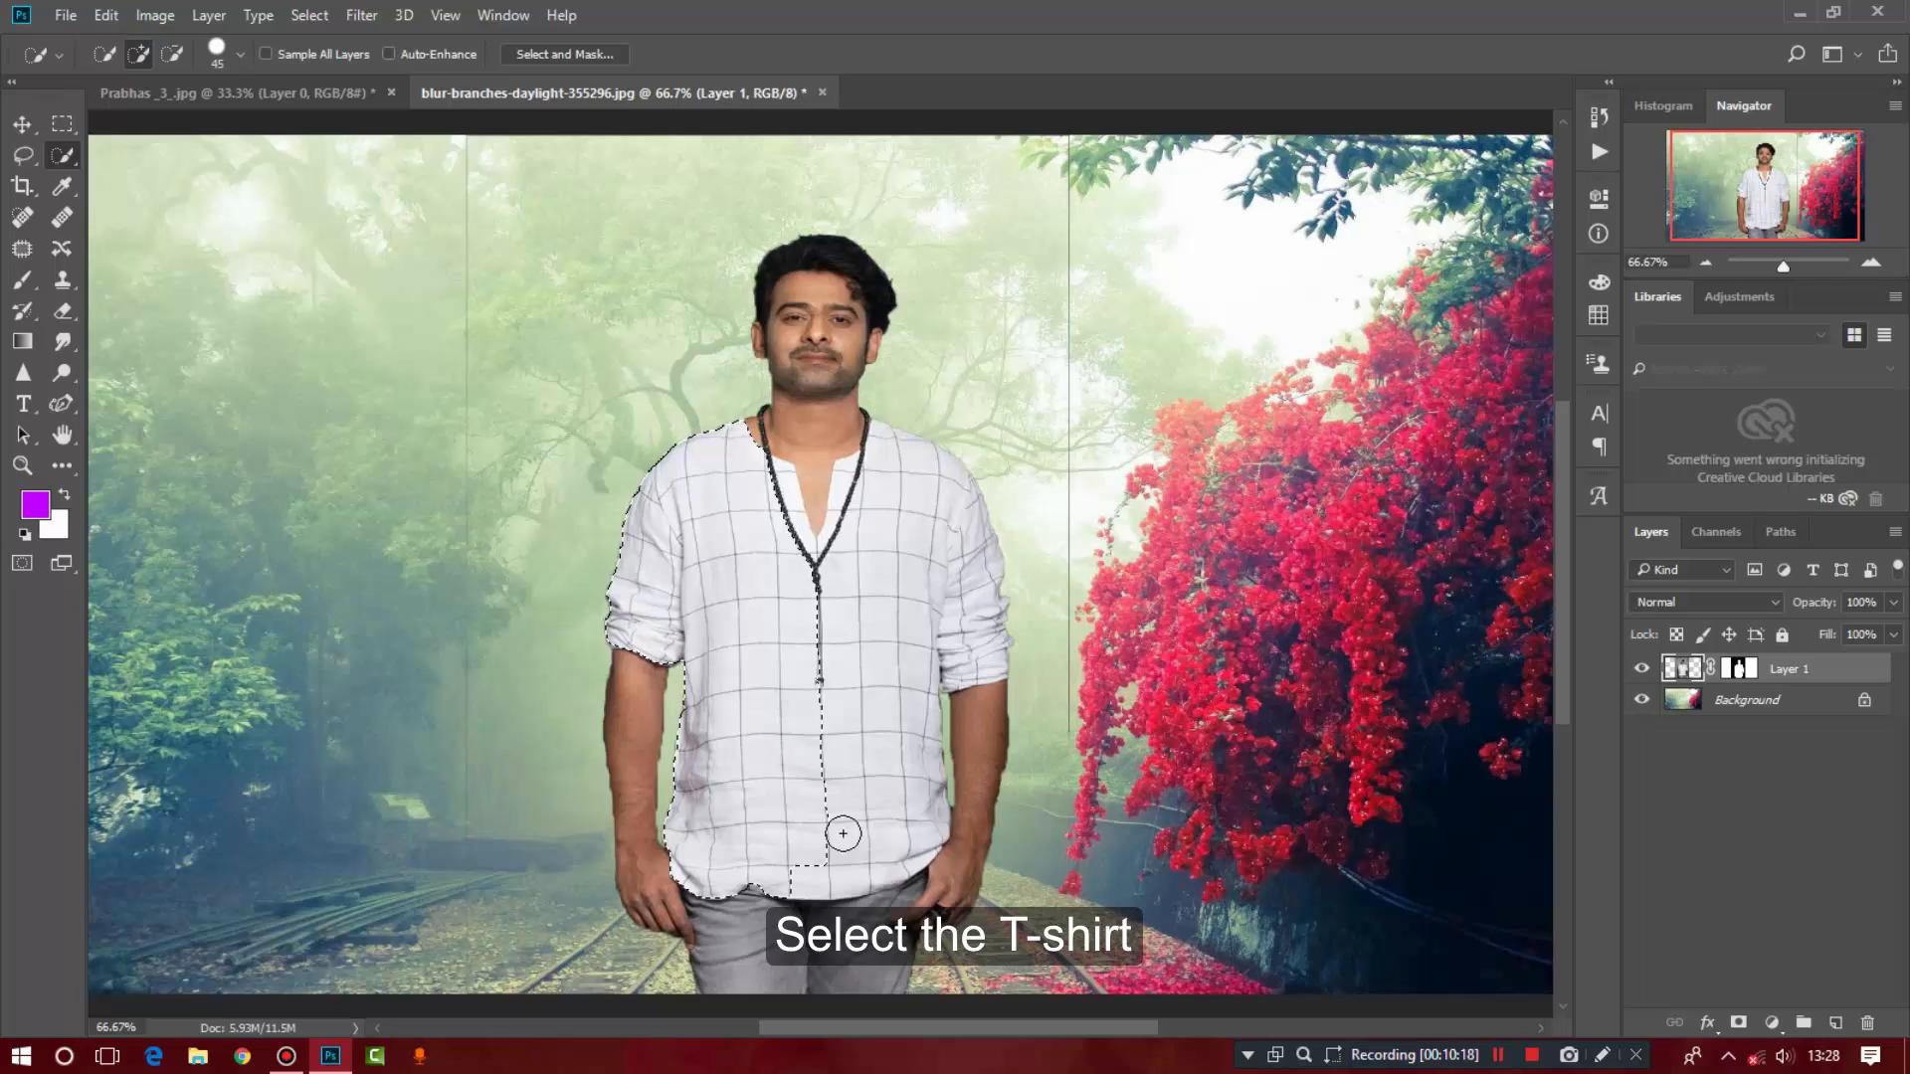
pyautogui.moveTo(840, 827)
pyautogui.mouseDown()
pyautogui.moveTo(888, 752)
pyautogui.moveTo(886, 506)
pyautogui.moveTo(853, 506)
pyautogui.moveTo(834, 552)
pyautogui.moveTo(774, 487)
pyautogui.mouseUp()
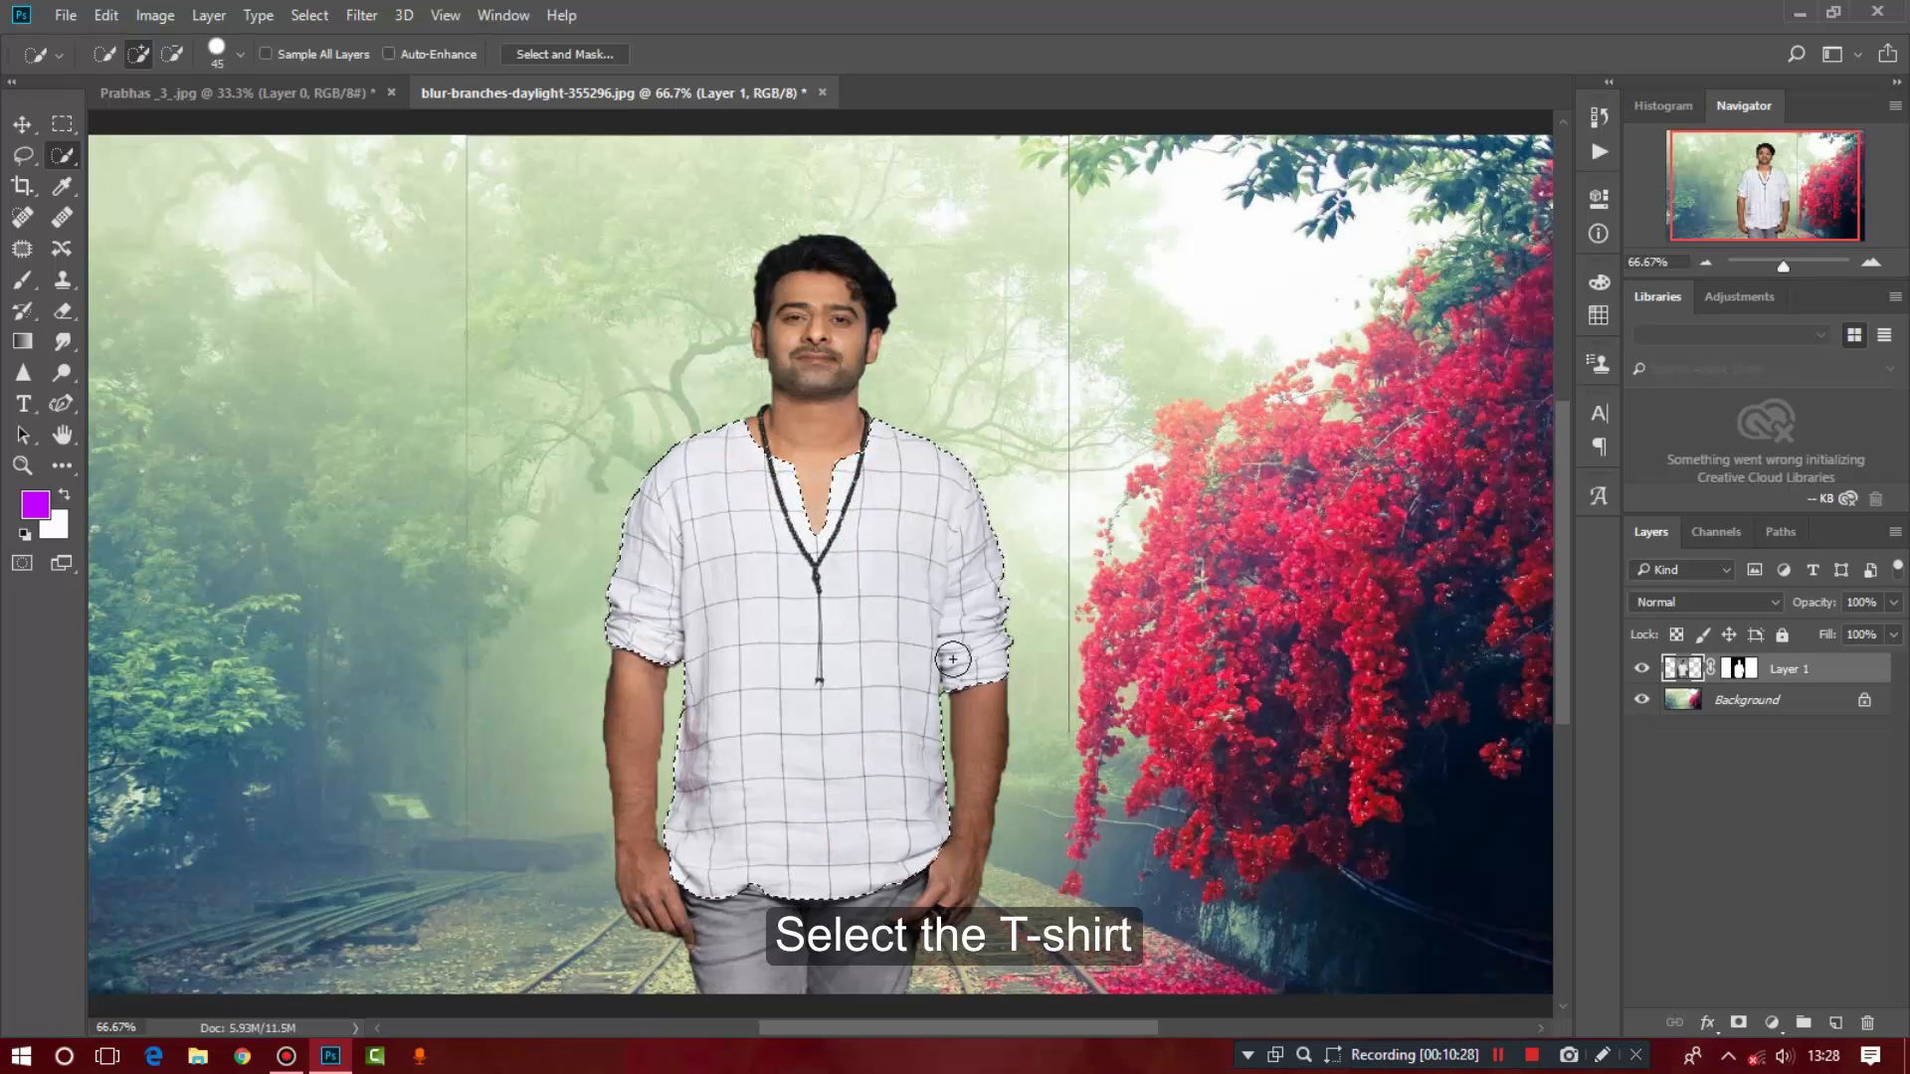
# Step: Refine the shirt selection along the neckline opening using a 9 px Quick Selection brush
pyautogui.hotkey('ctrl', '+')
pyautogui.hotkey('ctrl', '+')
pyautogui.moveTo(1563, 639); pyautogui.dragTo(1563, 589)
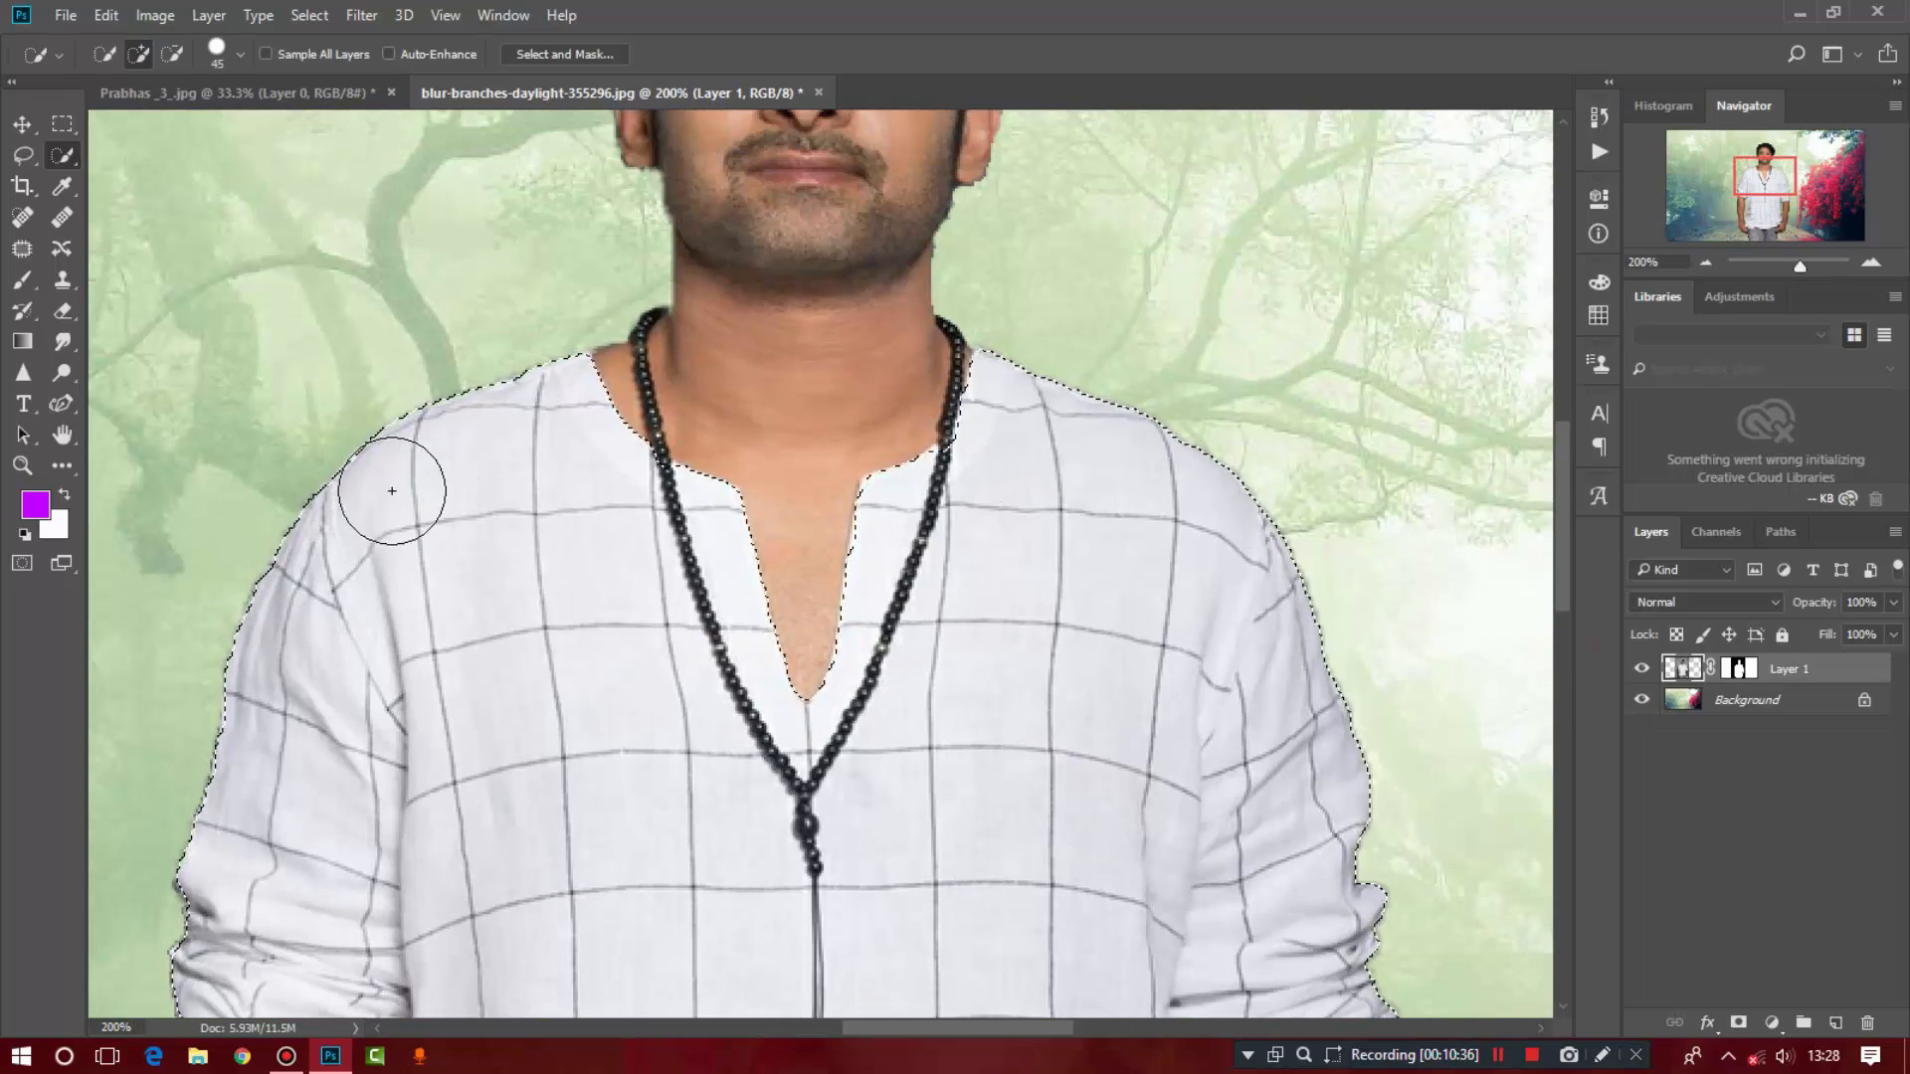
pyautogui.click(409, 490)
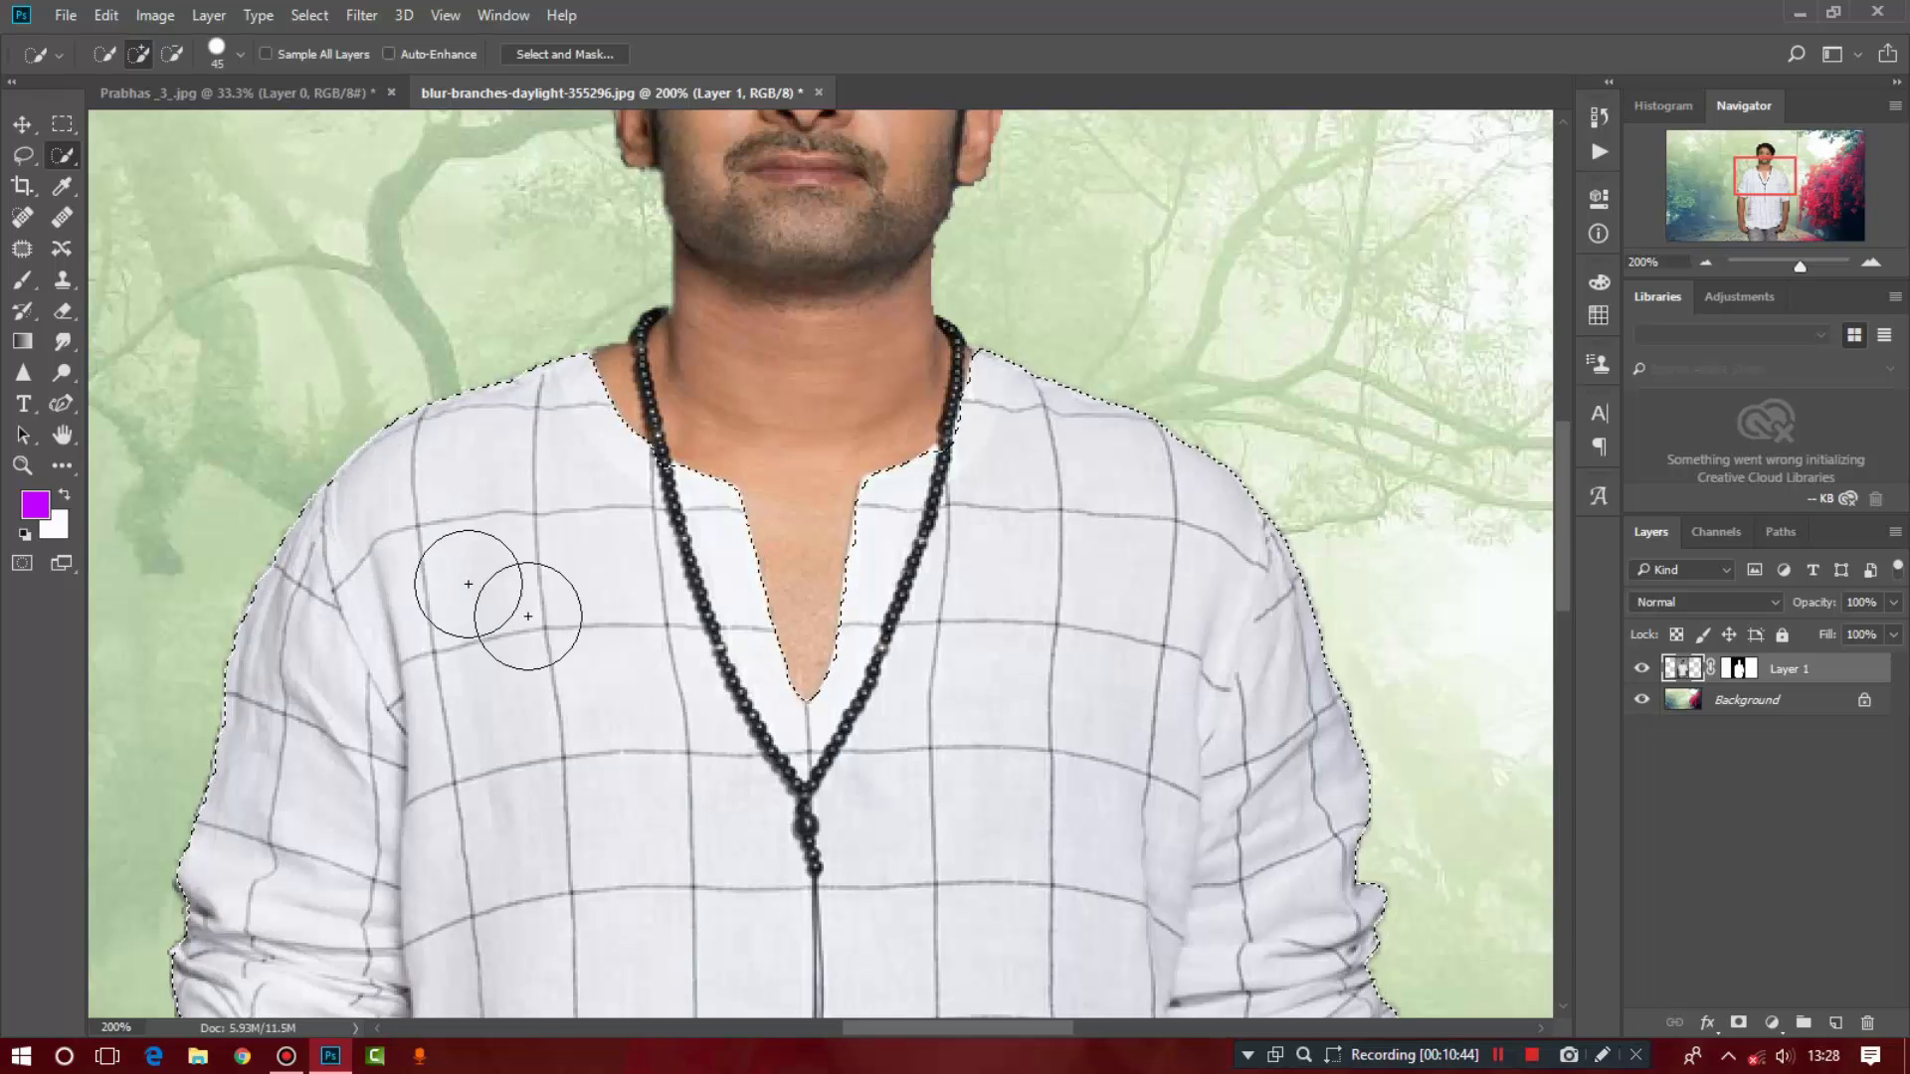
pyautogui.hotkey('ctrl', '+')
pyautogui.press('[')
pyautogui.press('[')
pyautogui.press('[')
pyautogui.press('[')
pyautogui.press('[')
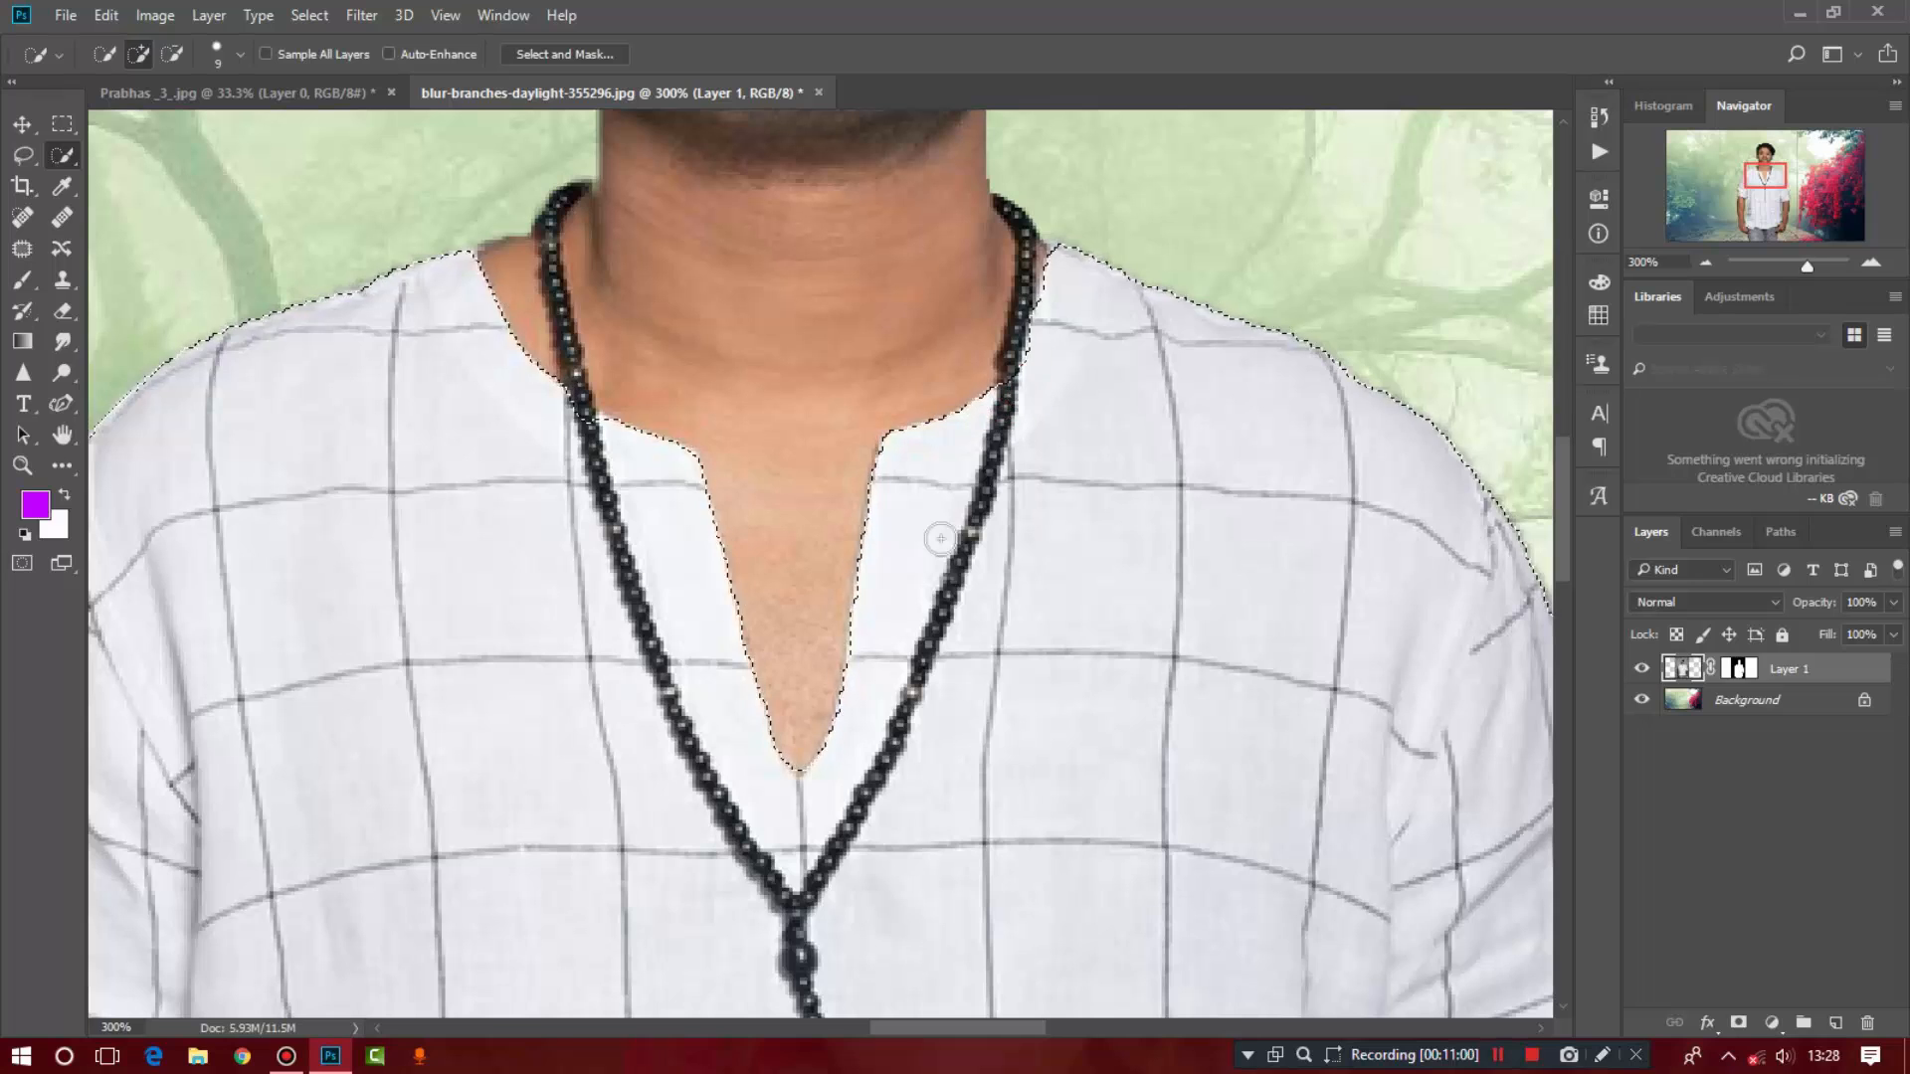
pyautogui.click(578, 422)
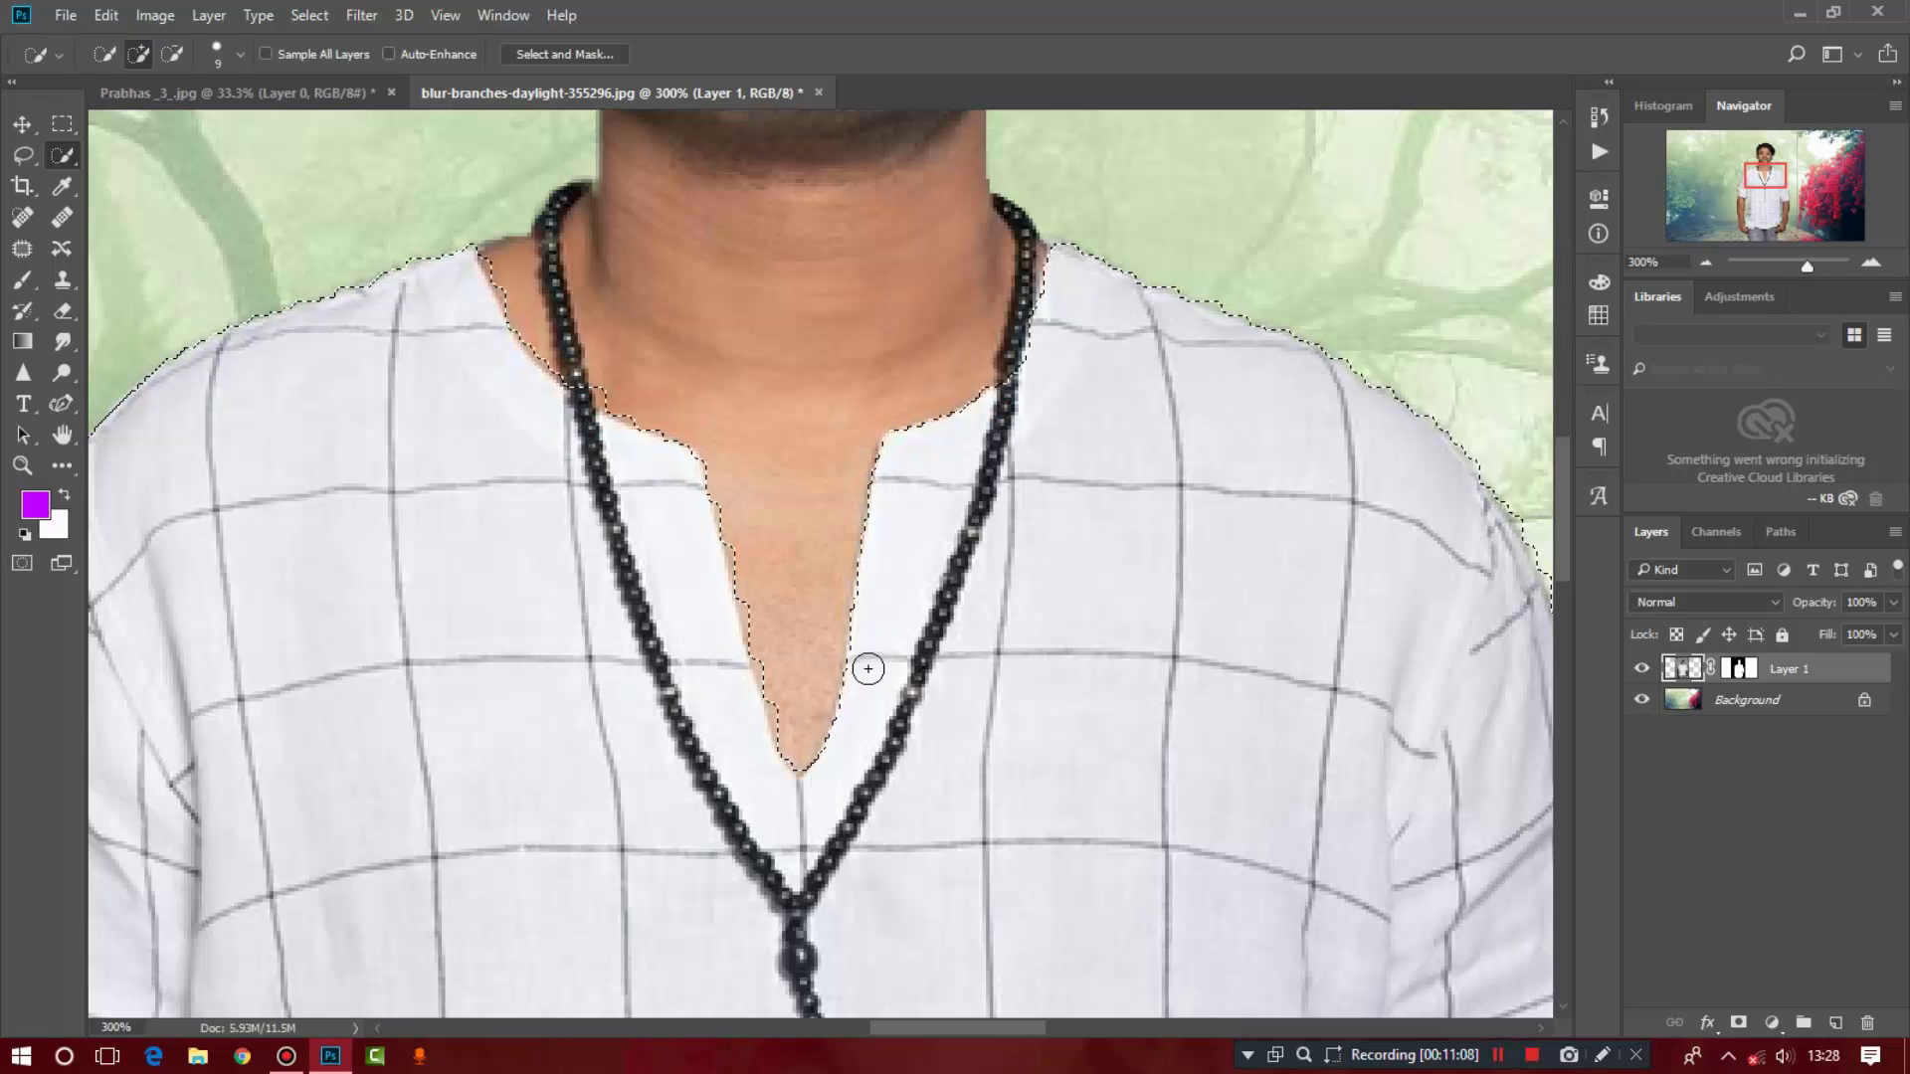
# Step: Add the bead necklace on both sides of the neck to the shirt selection with a 5 px brush
pyautogui.scroll(3, 1560, 503)
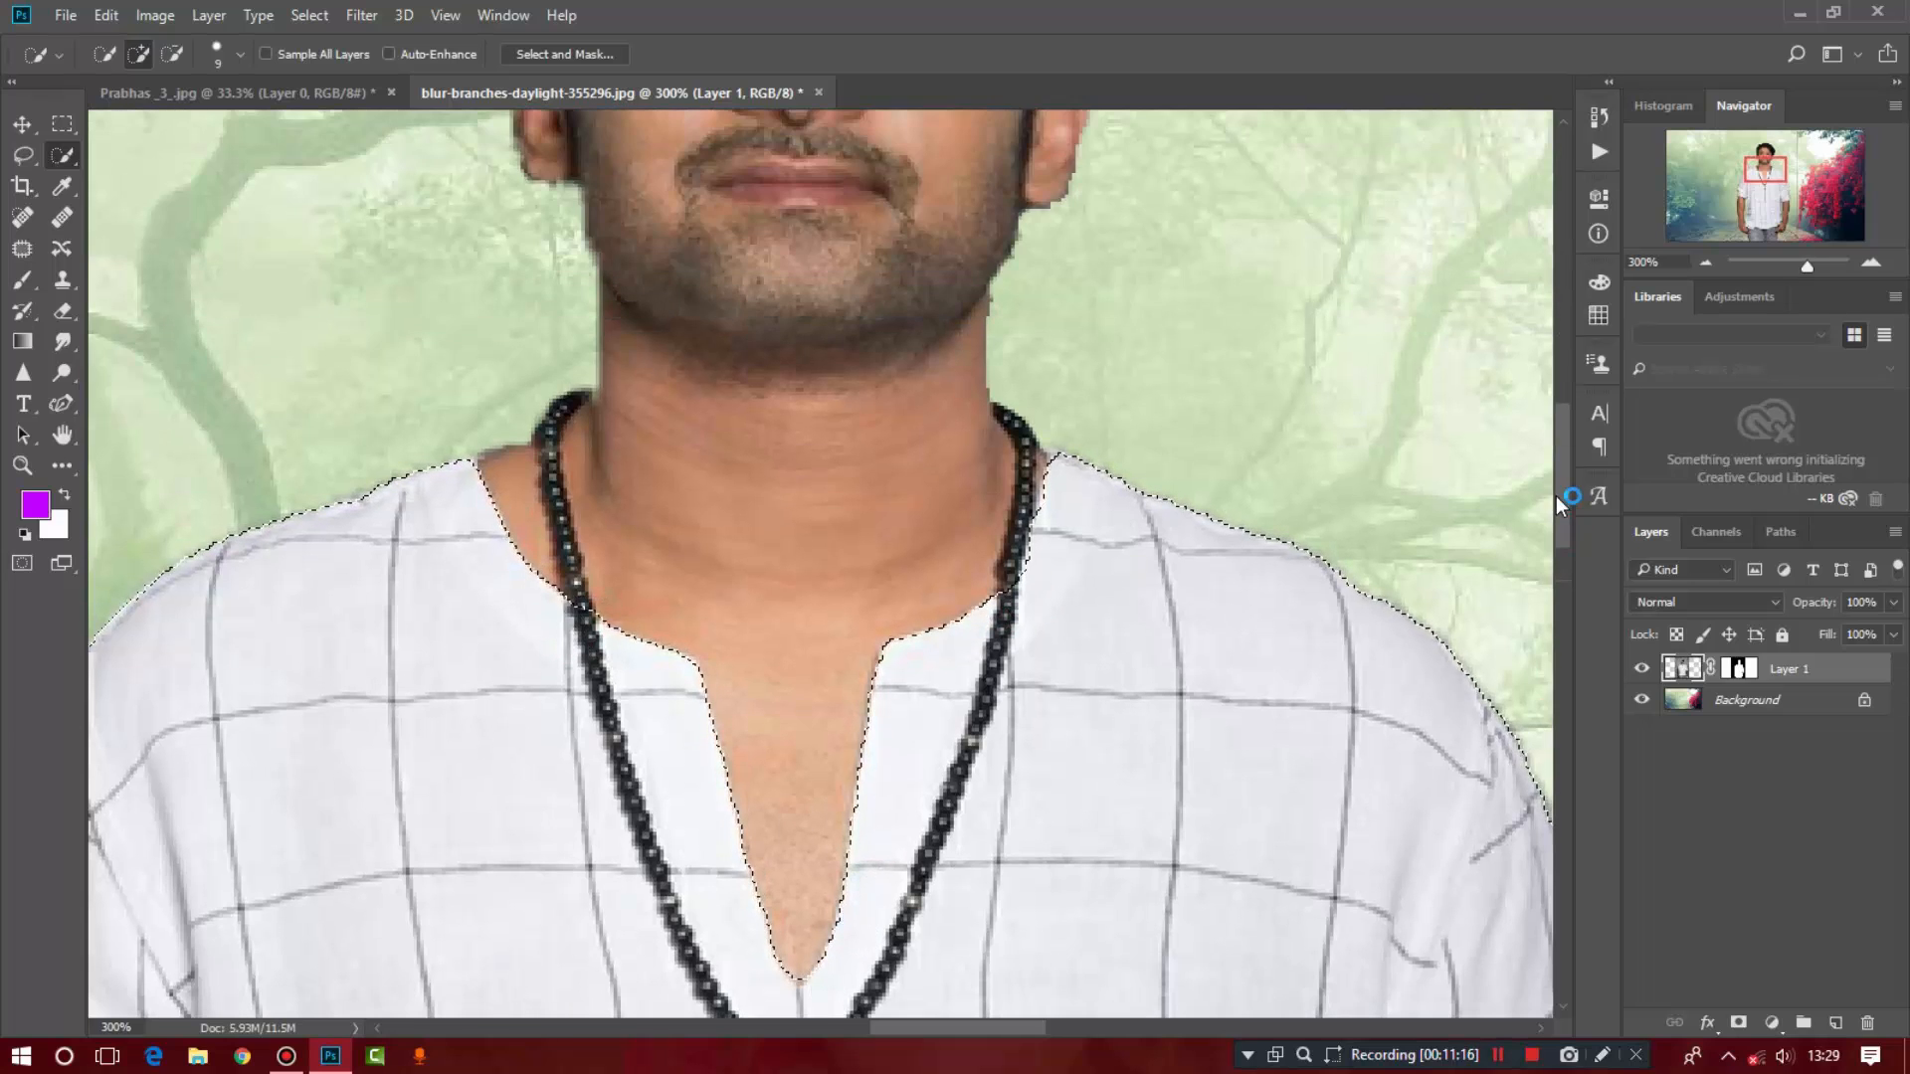
pyautogui.press('[')
pyautogui.press('[')
pyautogui.press('[')
pyautogui.press('[')
pyautogui.moveTo(1022, 437); pyautogui.dragTo(1012, 572)
pyautogui.moveTo(572, 405); pyautogui.dragTo(574, 568)
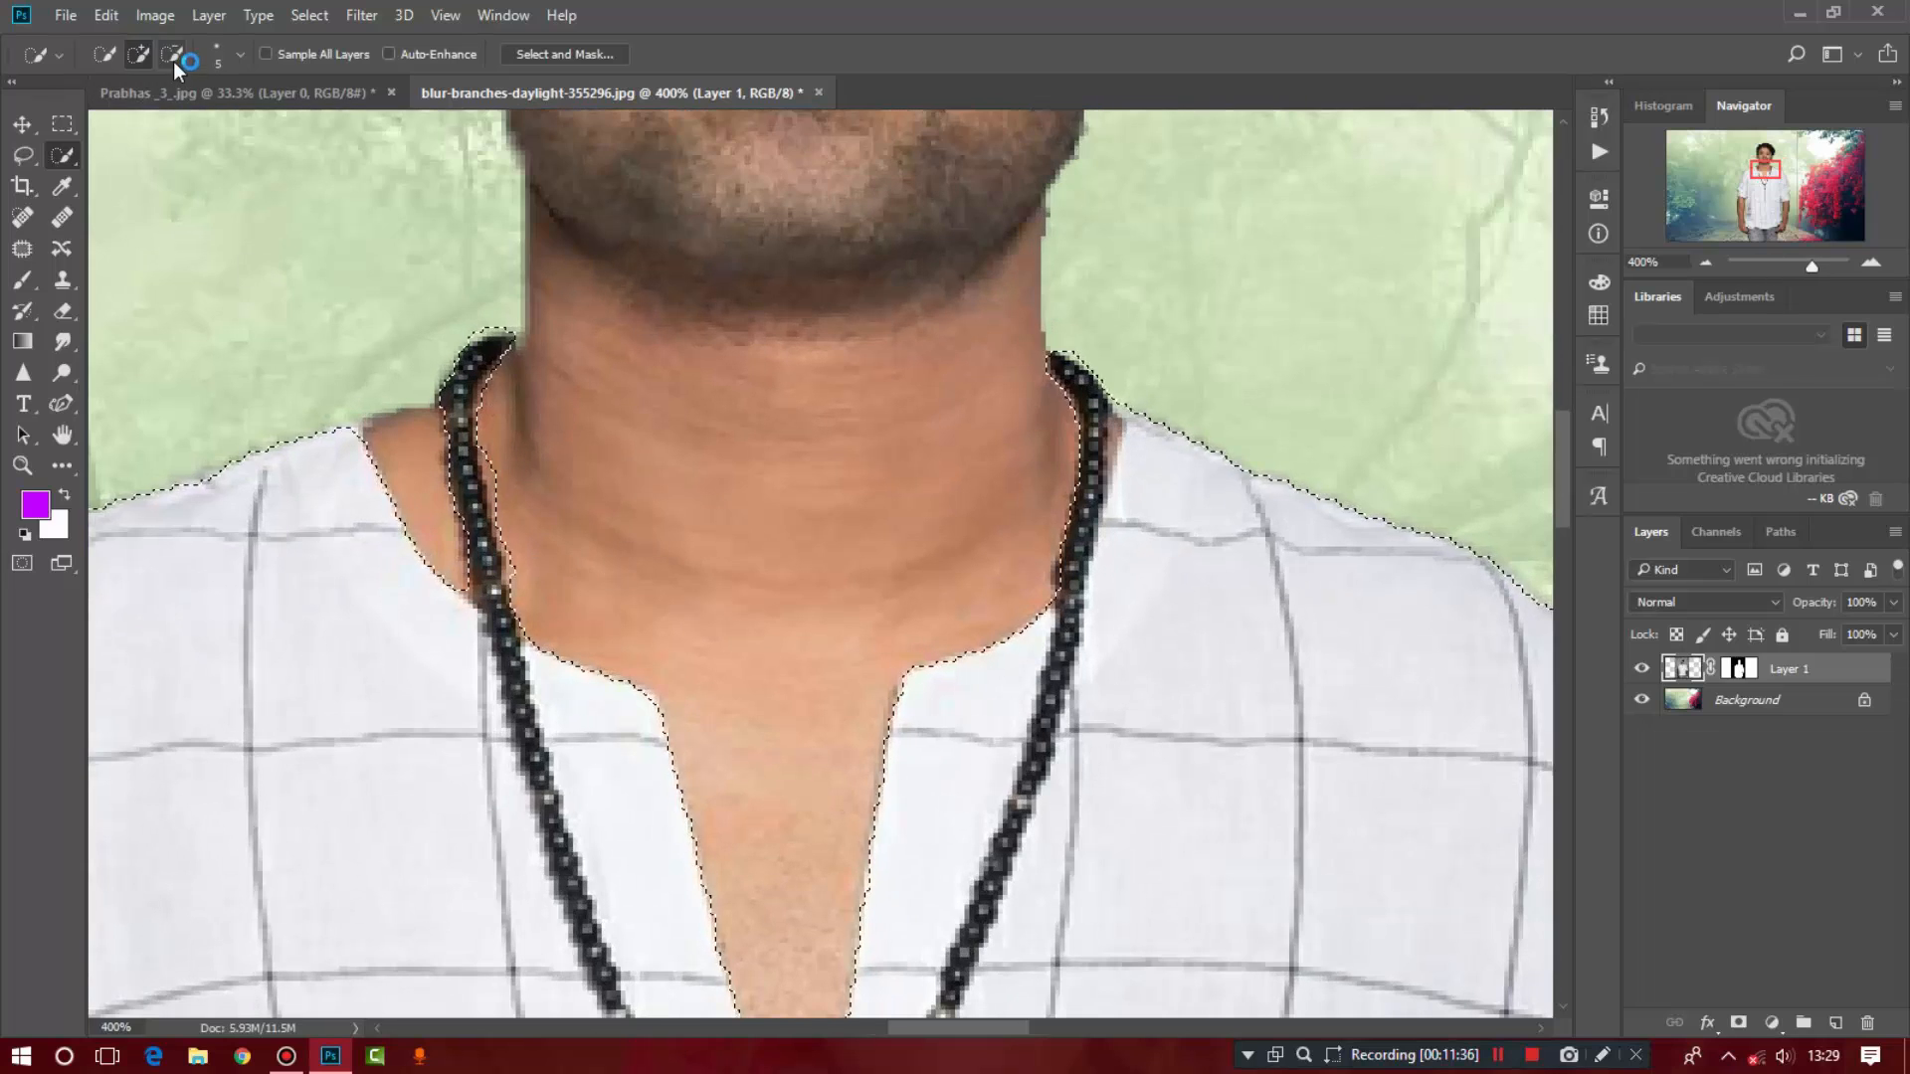
# Step: Subtract the excess selection around the necklace and collar with a 2 px Quick Selection brush
pyautogui.click(173, 53)
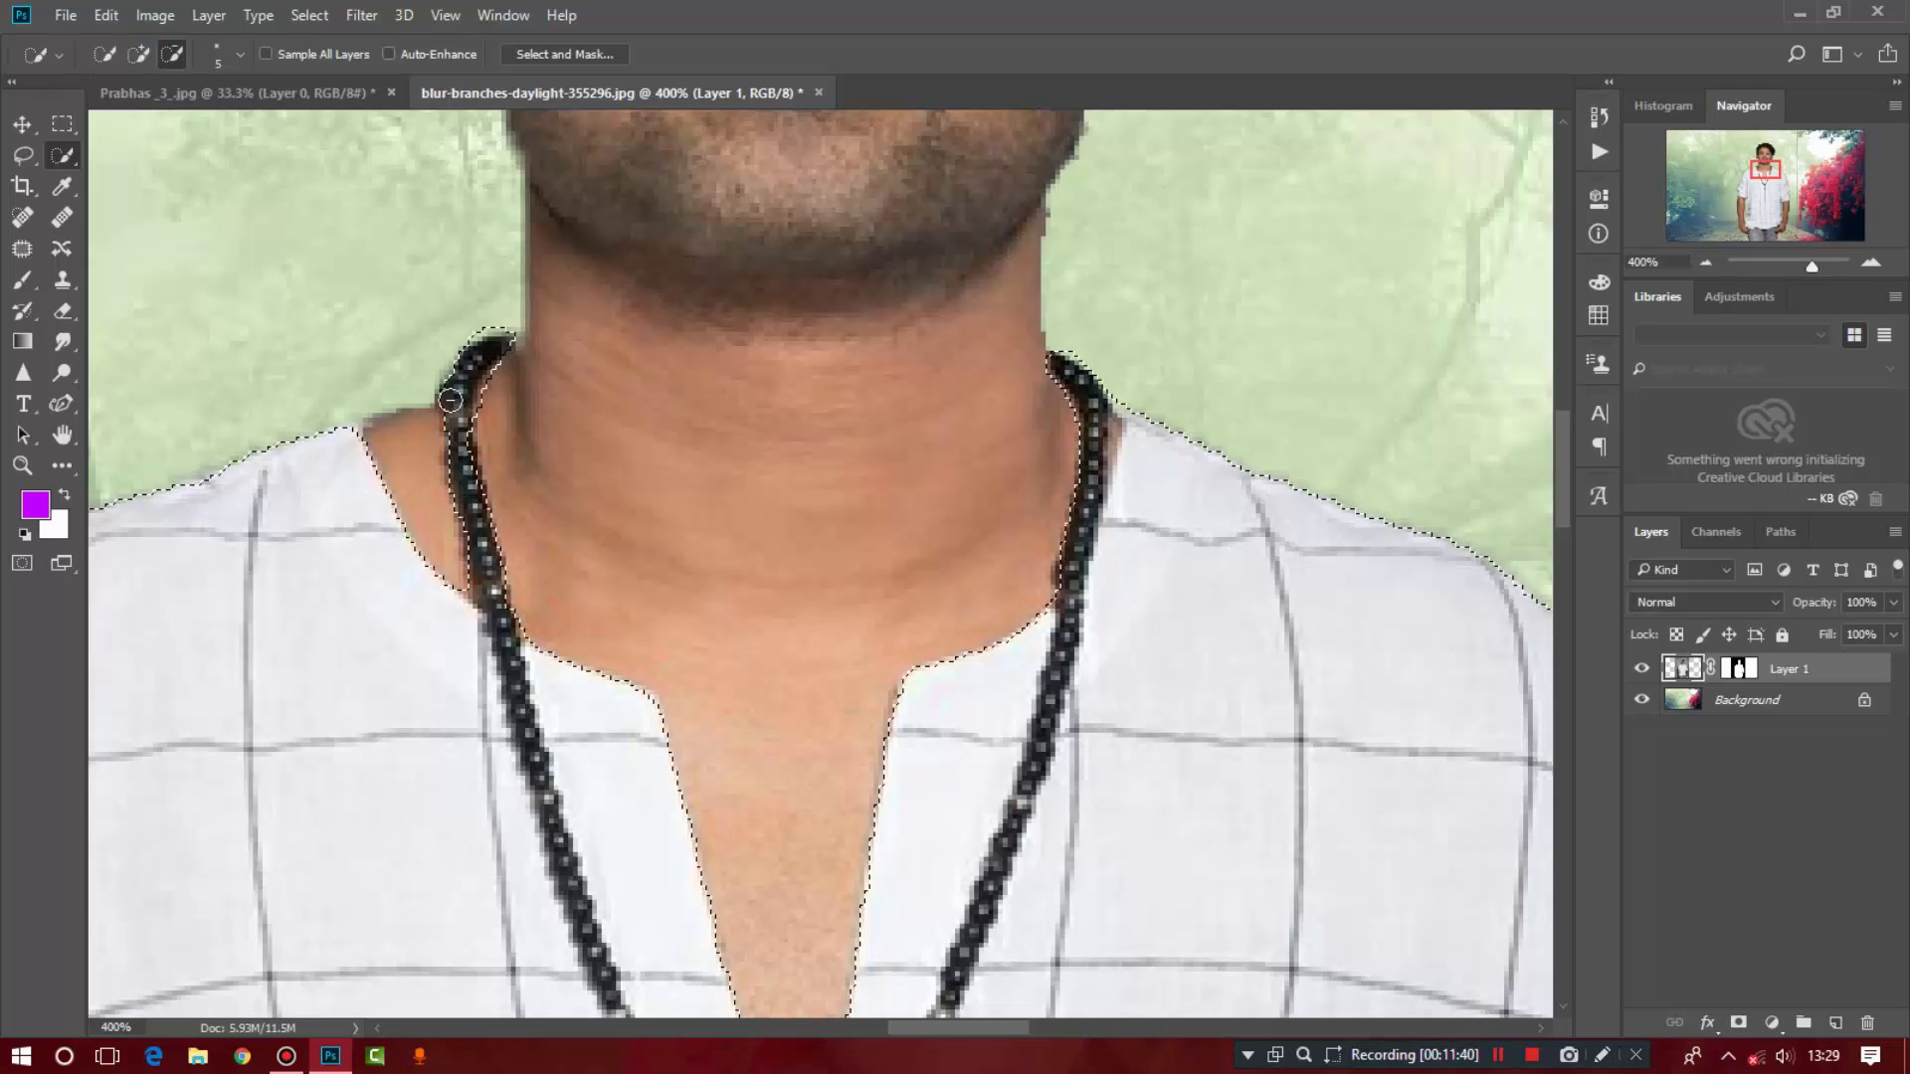
pyautogui.moveTo(460, 341); pyautogui.dragTo(498, 319)
pyautogui.moveTo(446, 453); pyautogui.dragTo(461, 572)
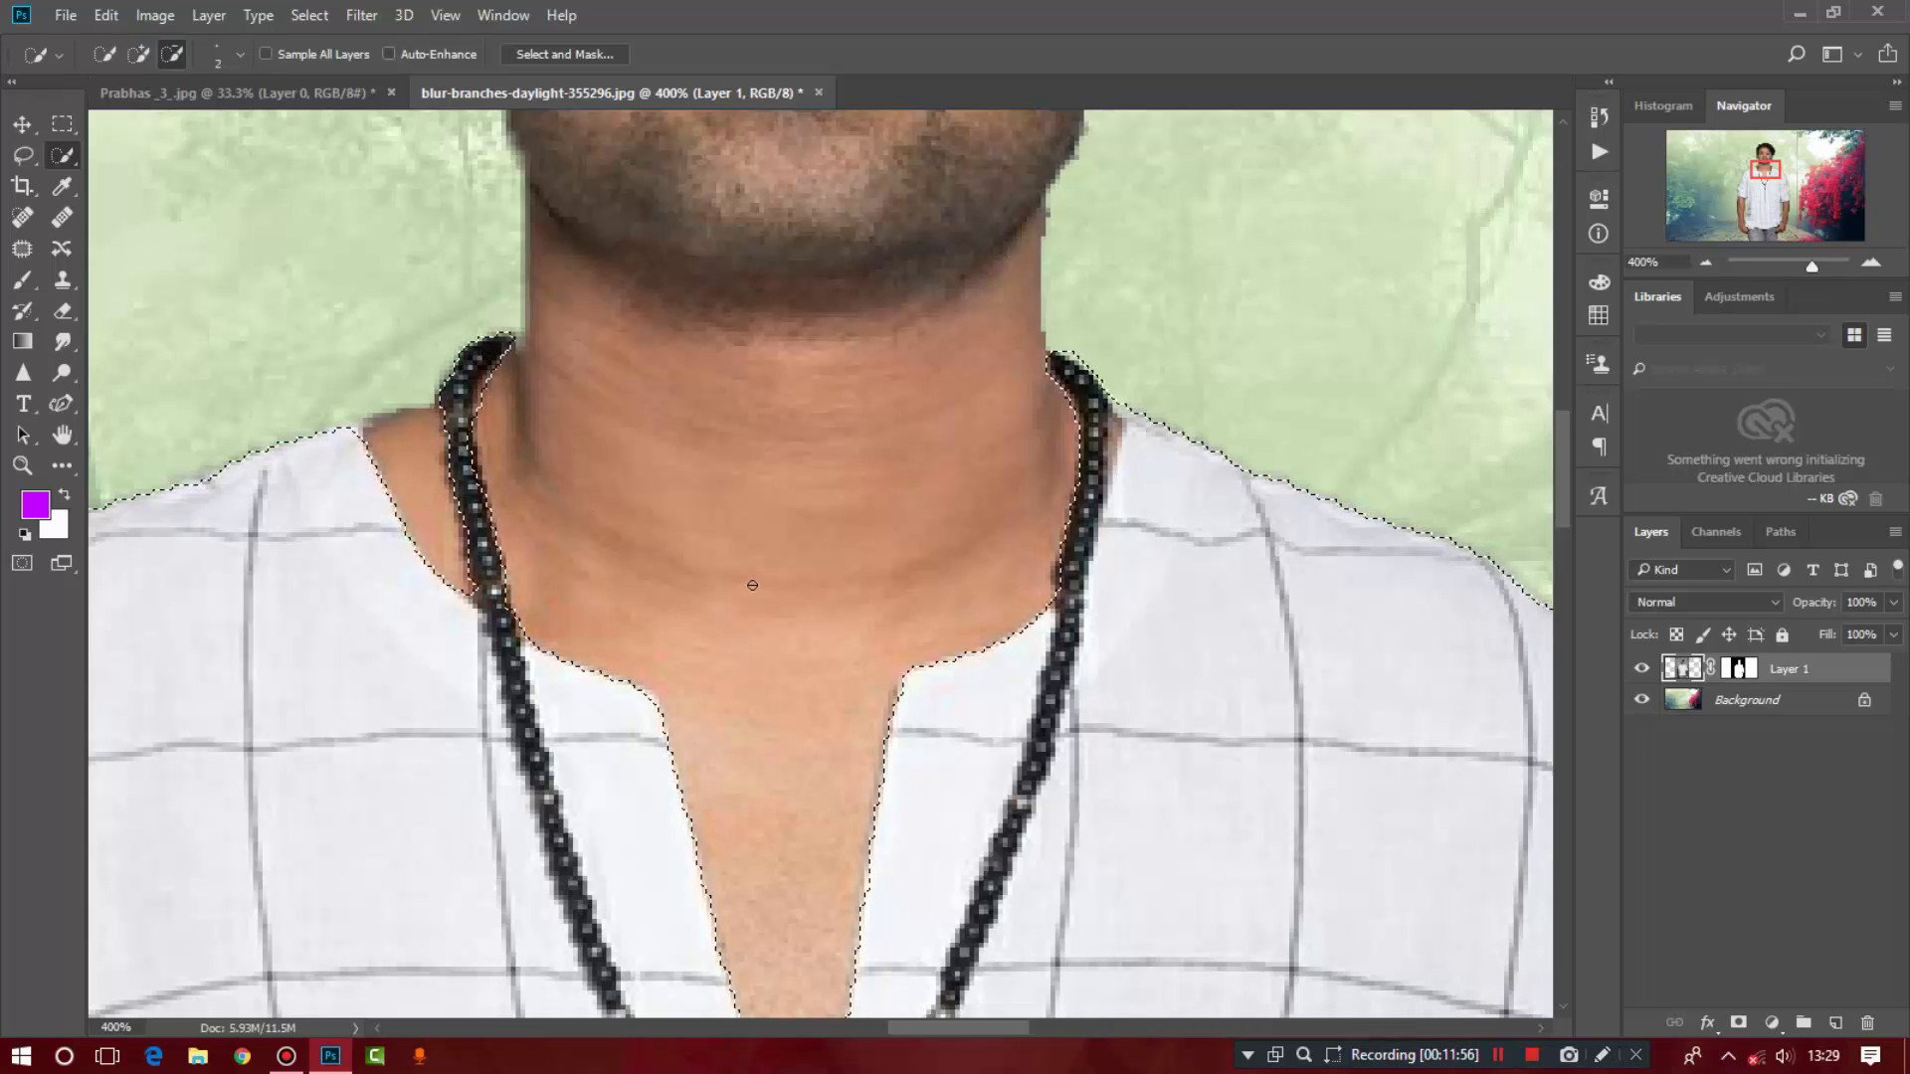
pyautogui.moveTo(1117, 400); pyautogui.dragTo(1146, 420)
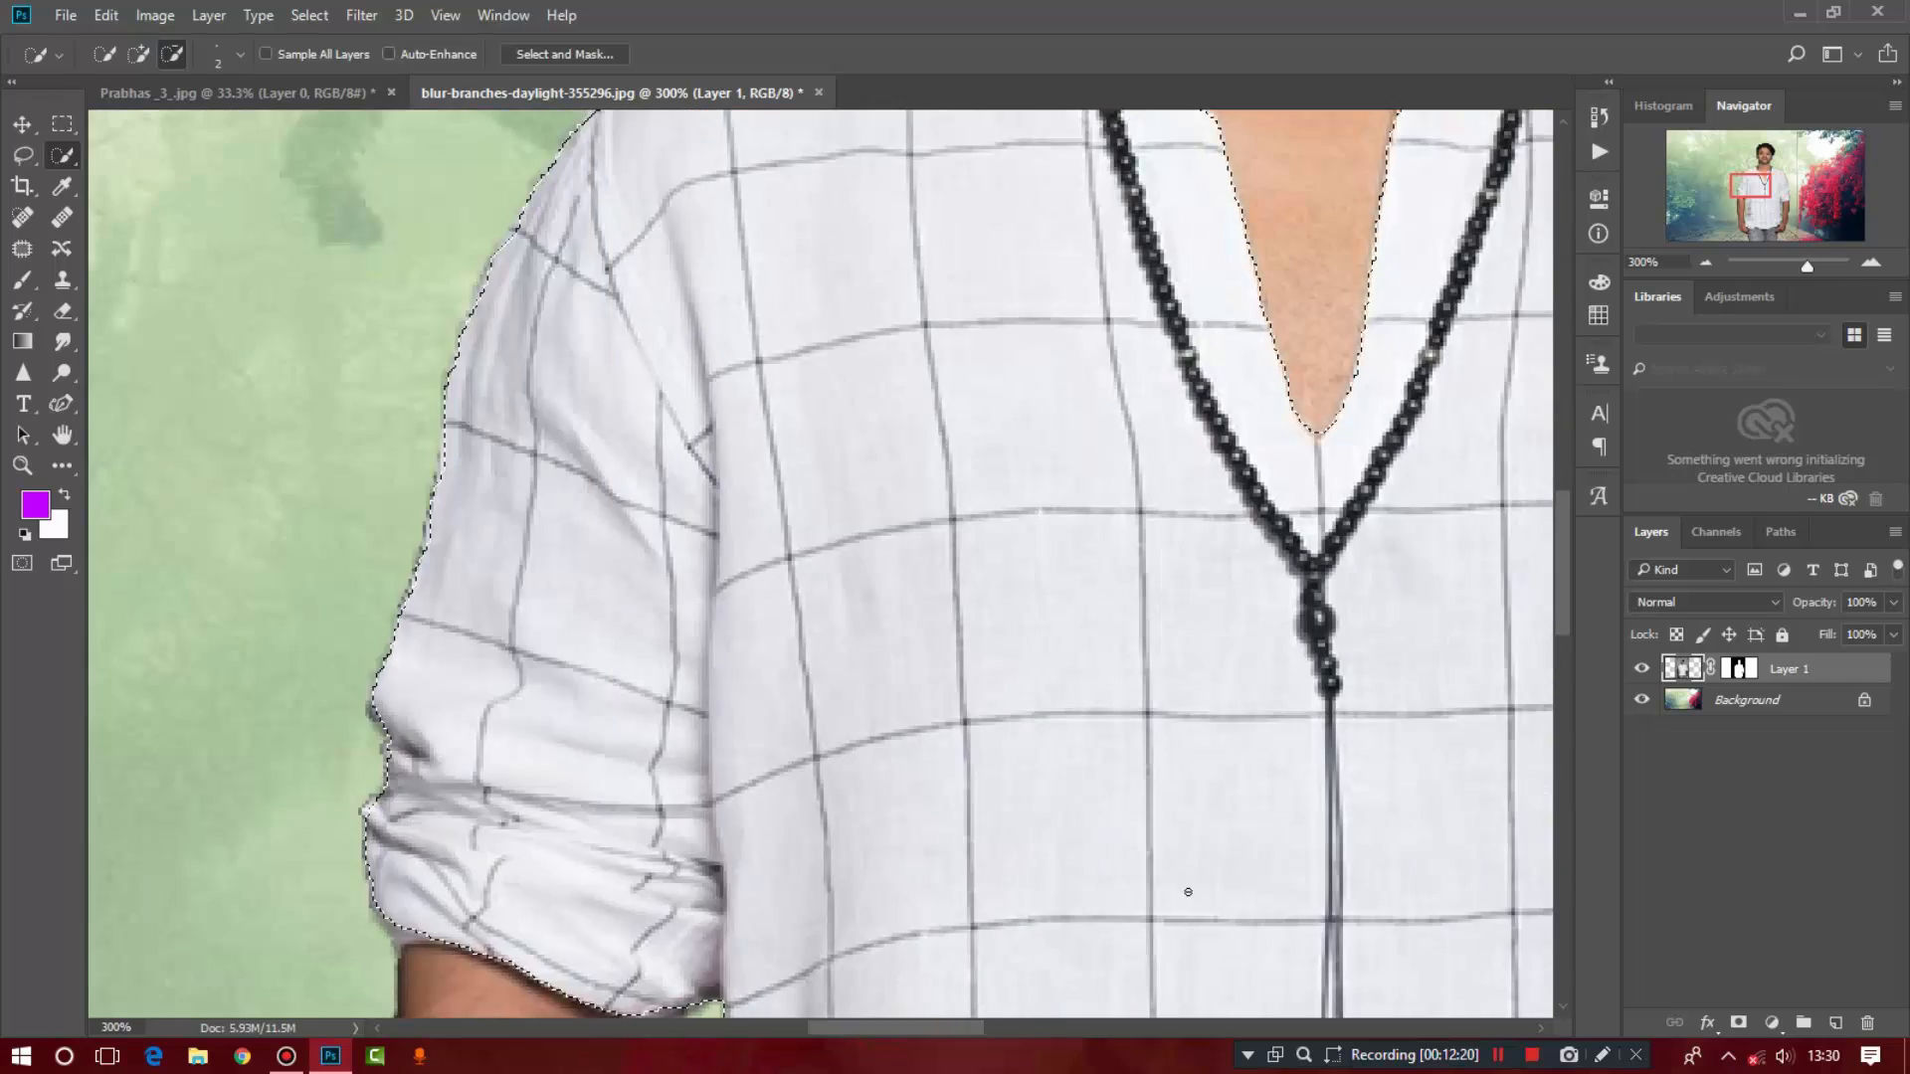
pyautogui.hotkey('ctrl', '-')
pyautogui.hotkey('ctrl', '-')
pyautogui.hotkey('ctrl', '-')
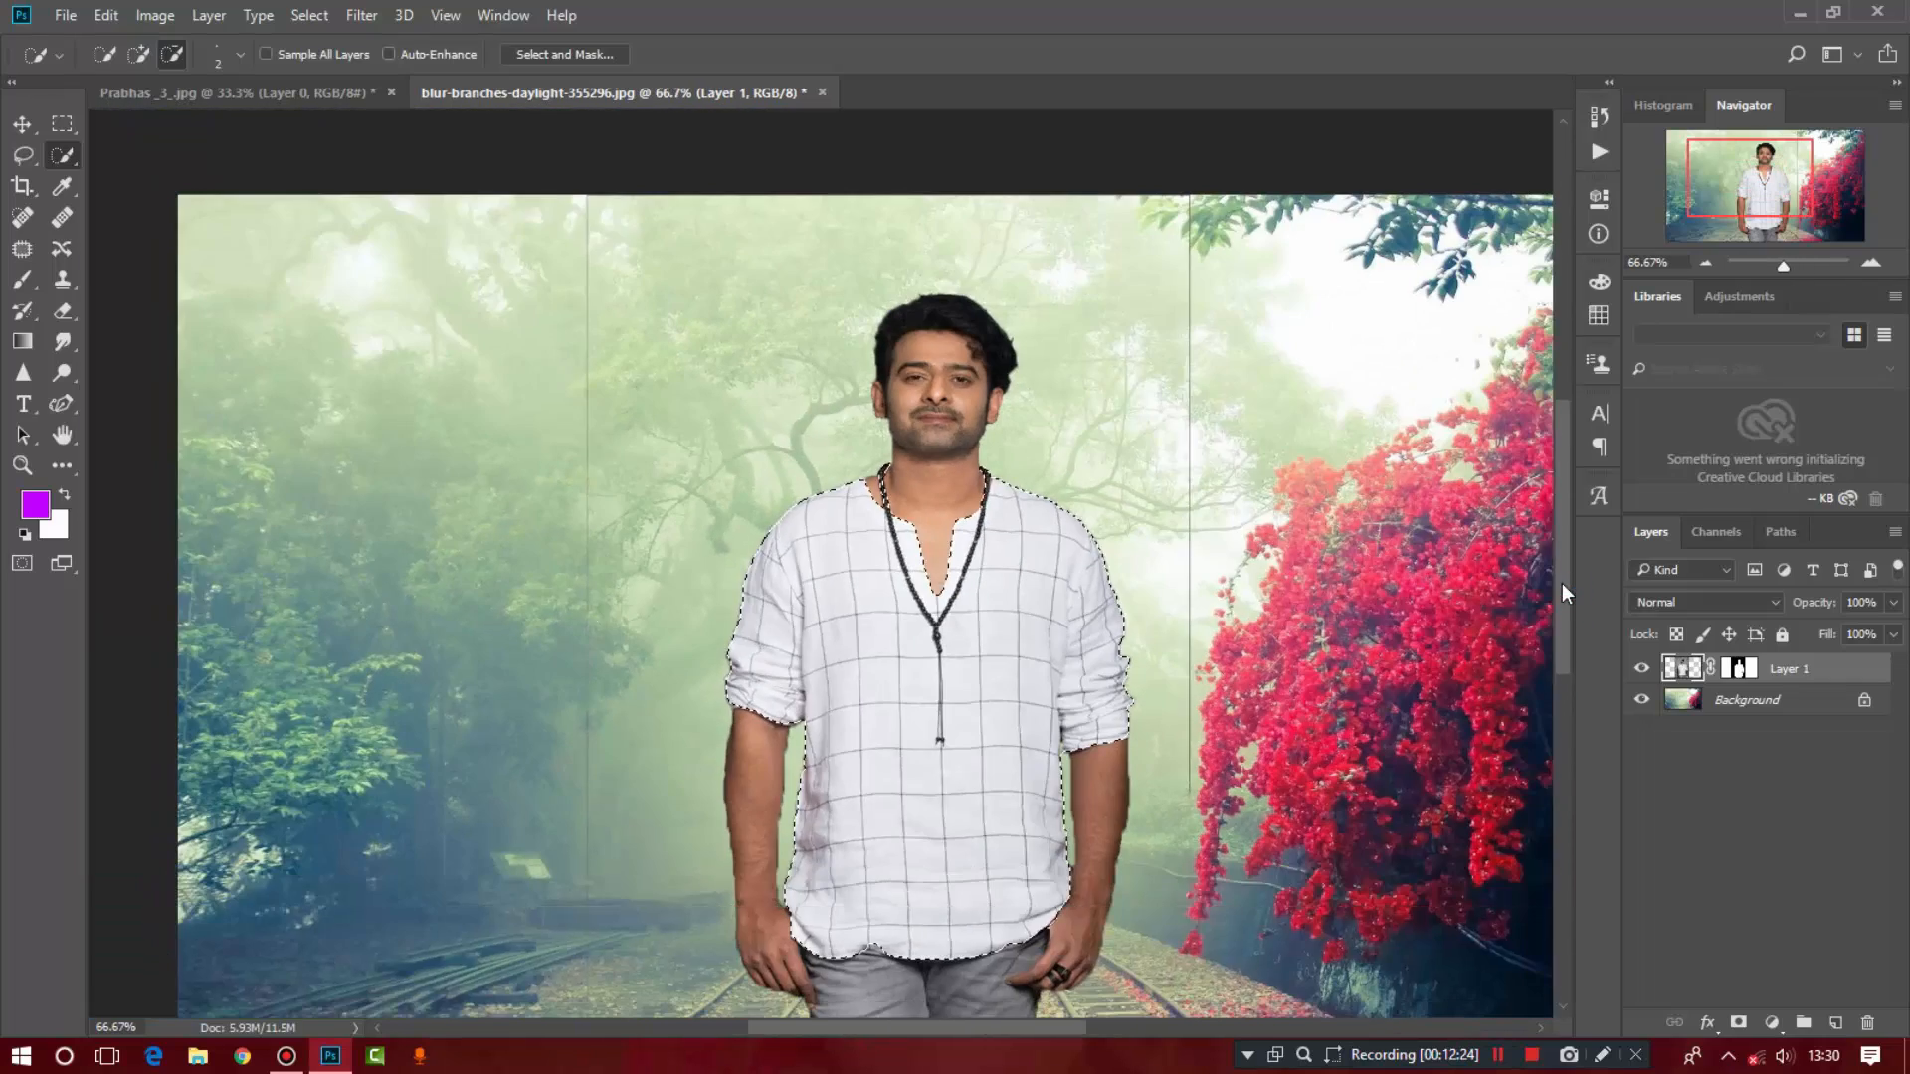
pyautogui.hotkey('ctrl', '-')
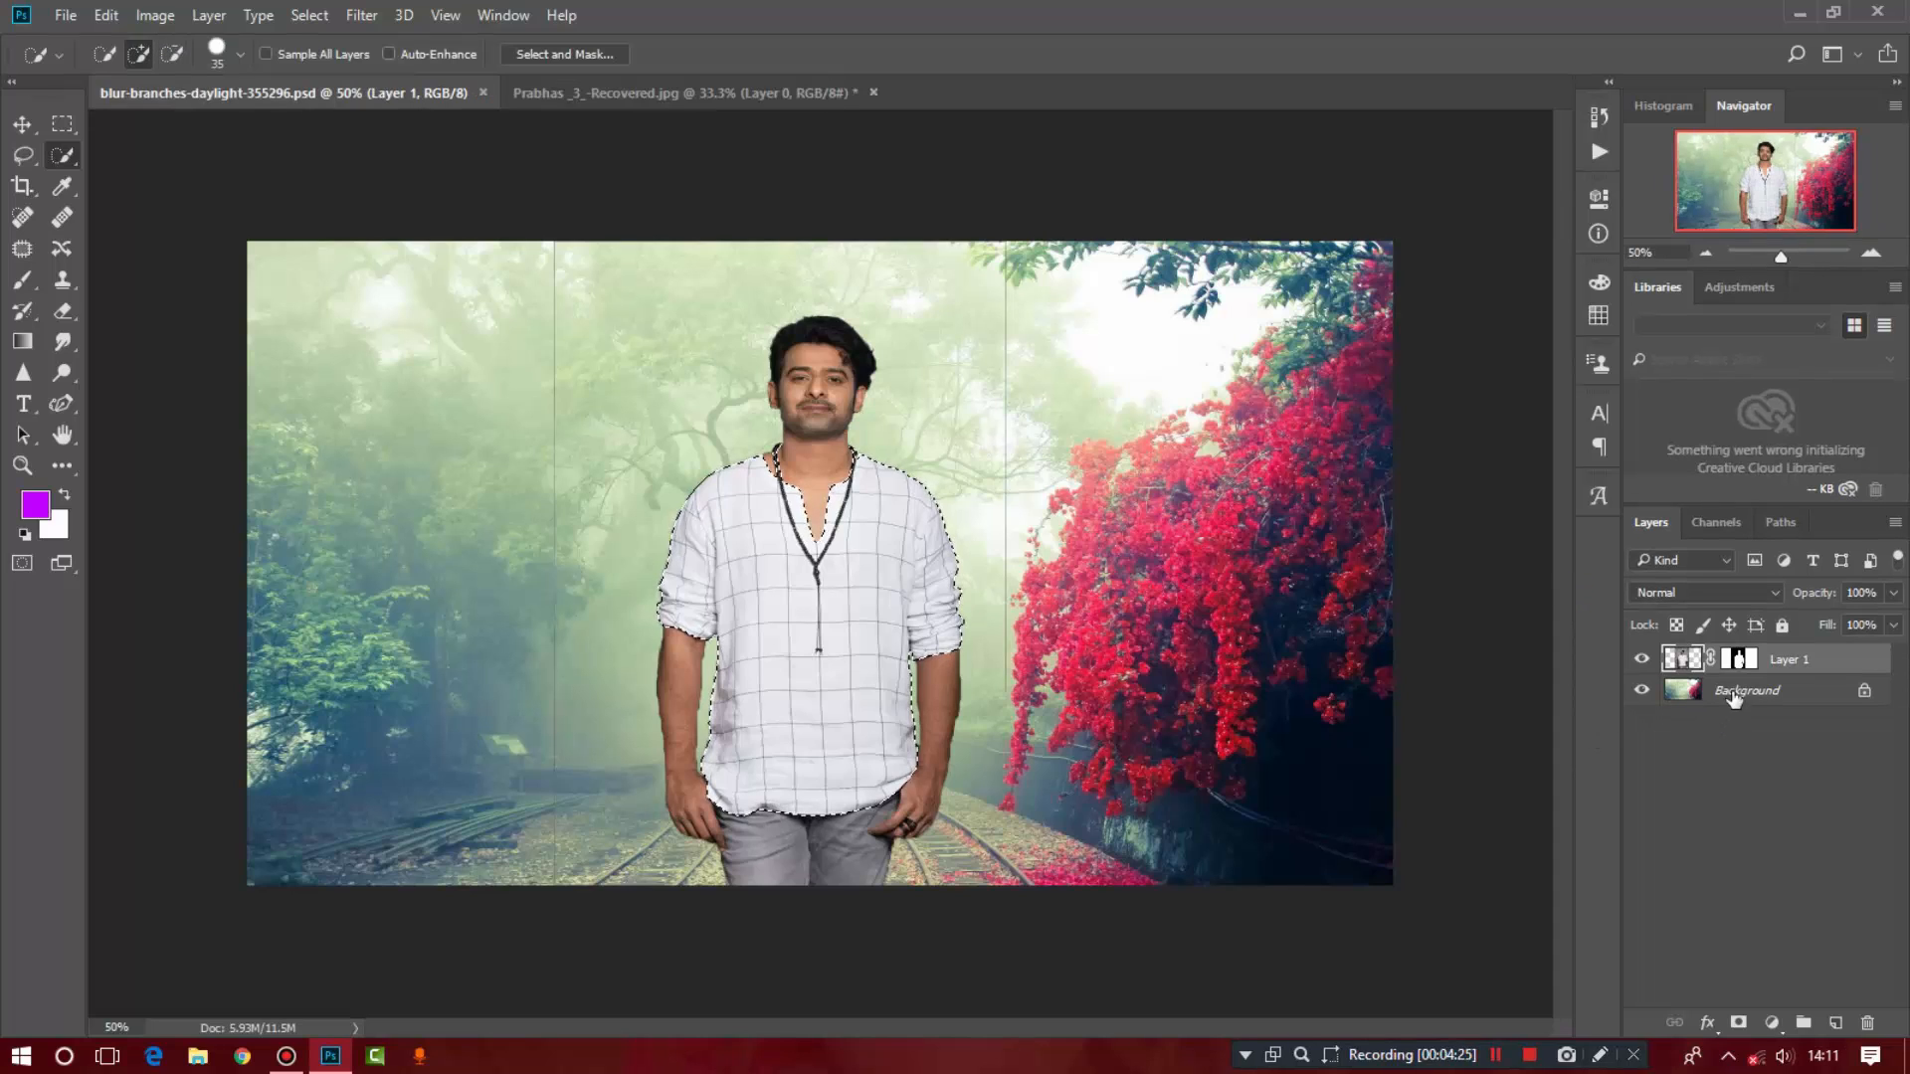
# Step: Fill the selected shirt area on Layer 1's mask with black (000000) to hide the shirt
pyautogui.click(1741, 662)
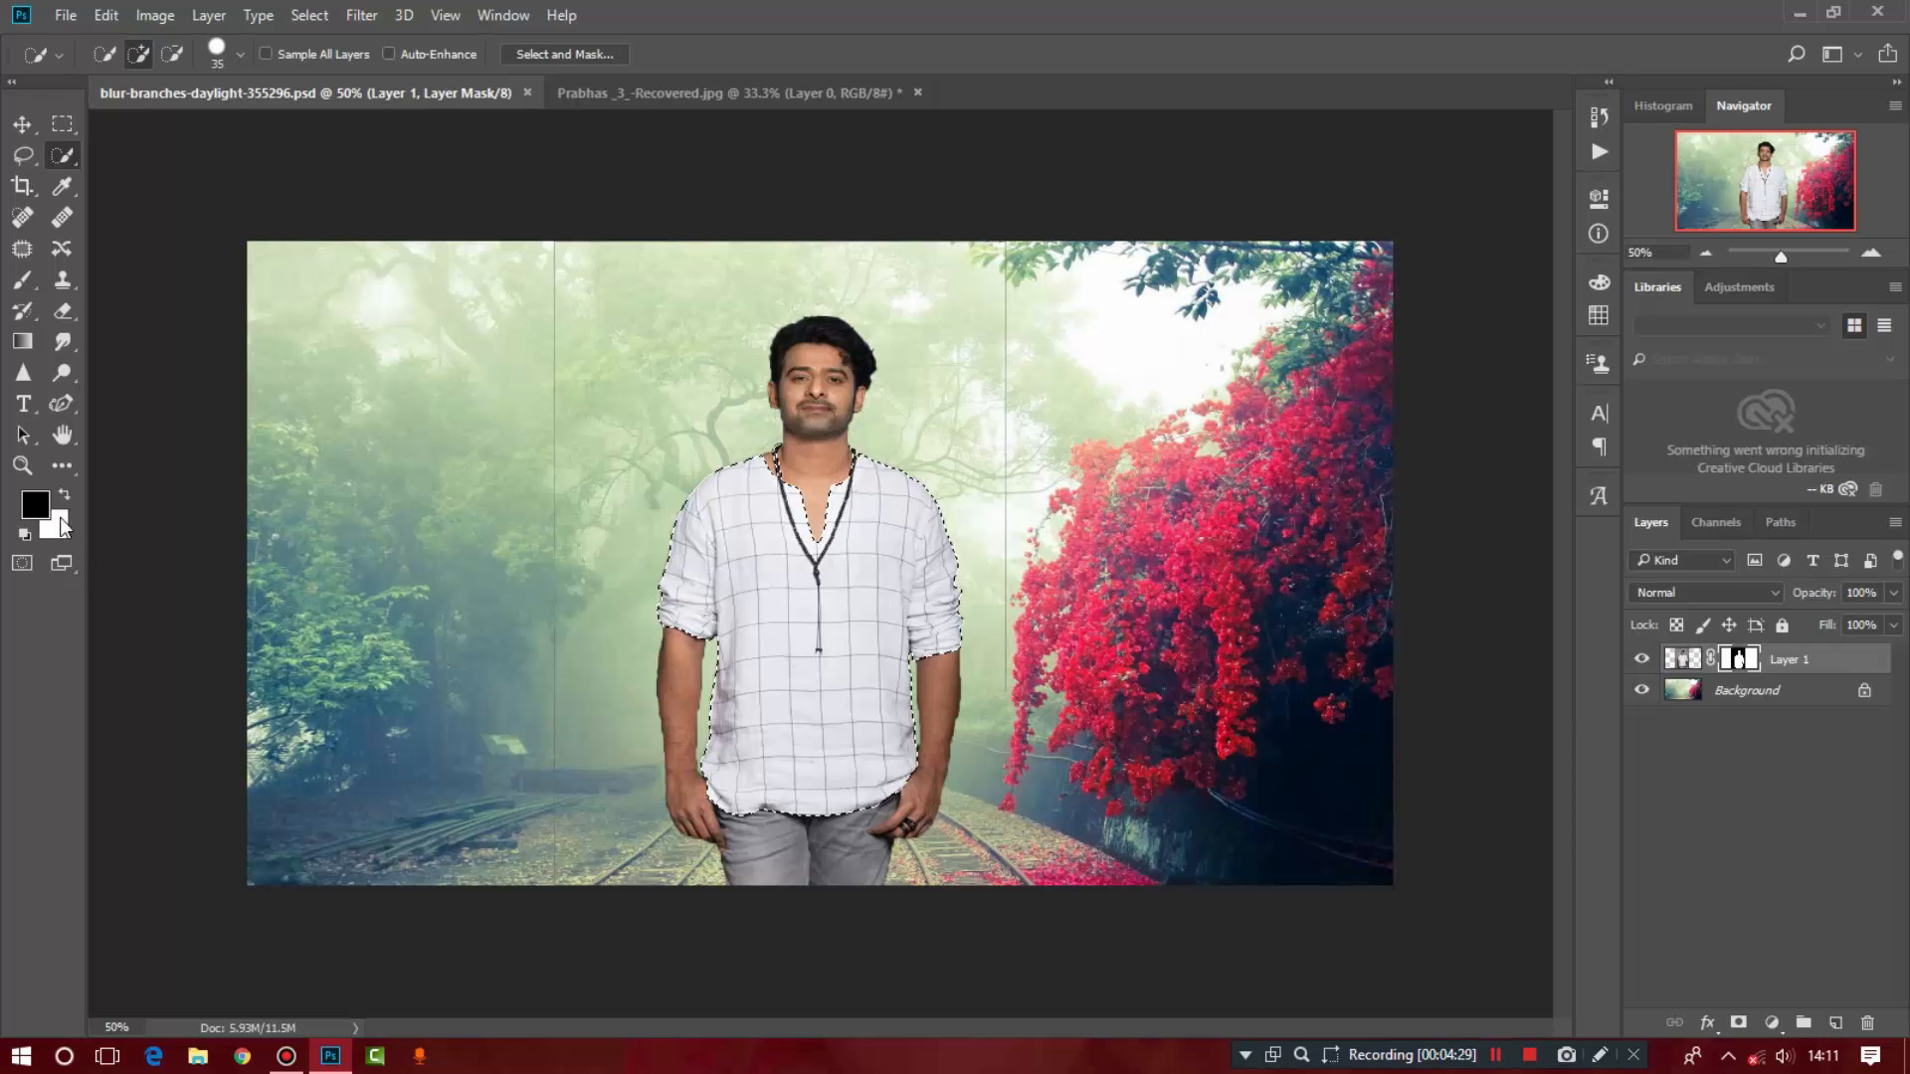
pyautogui.click(35, 506)
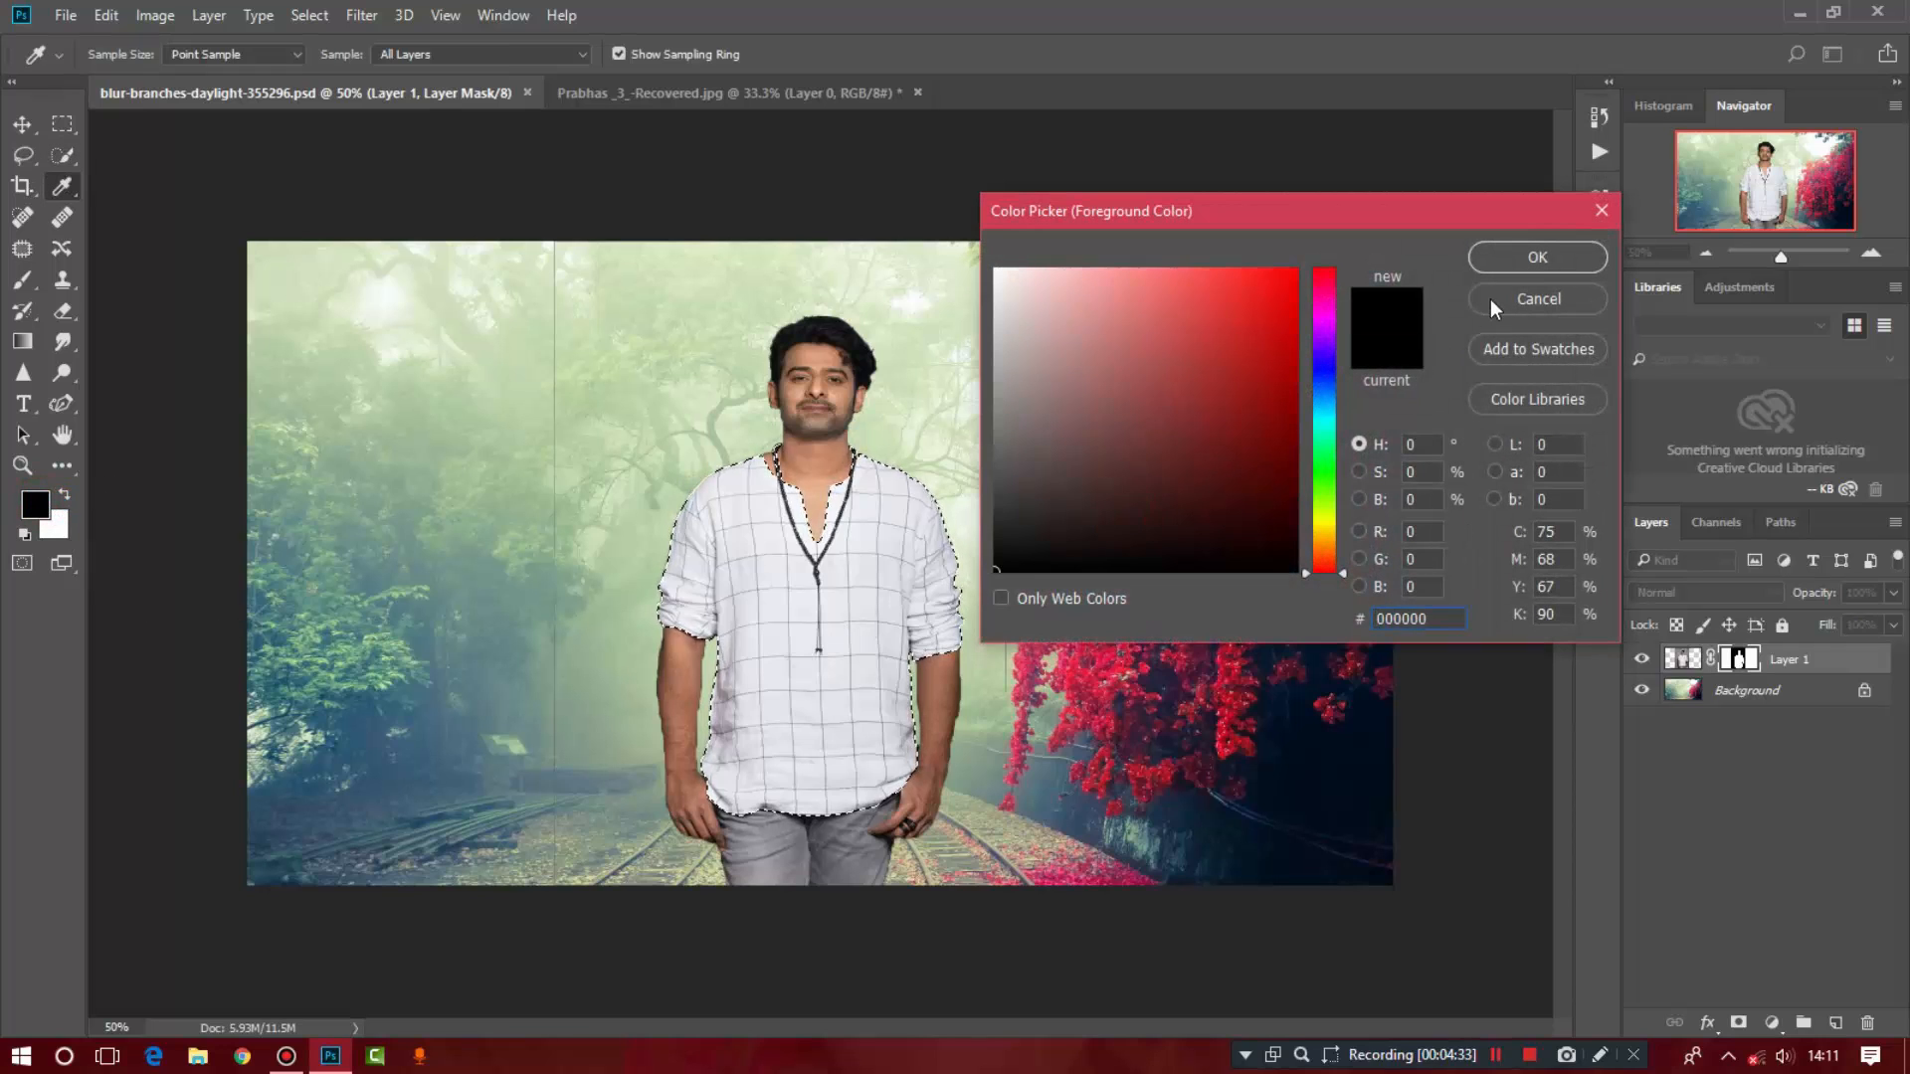
pyautogui.click(1511, 257)
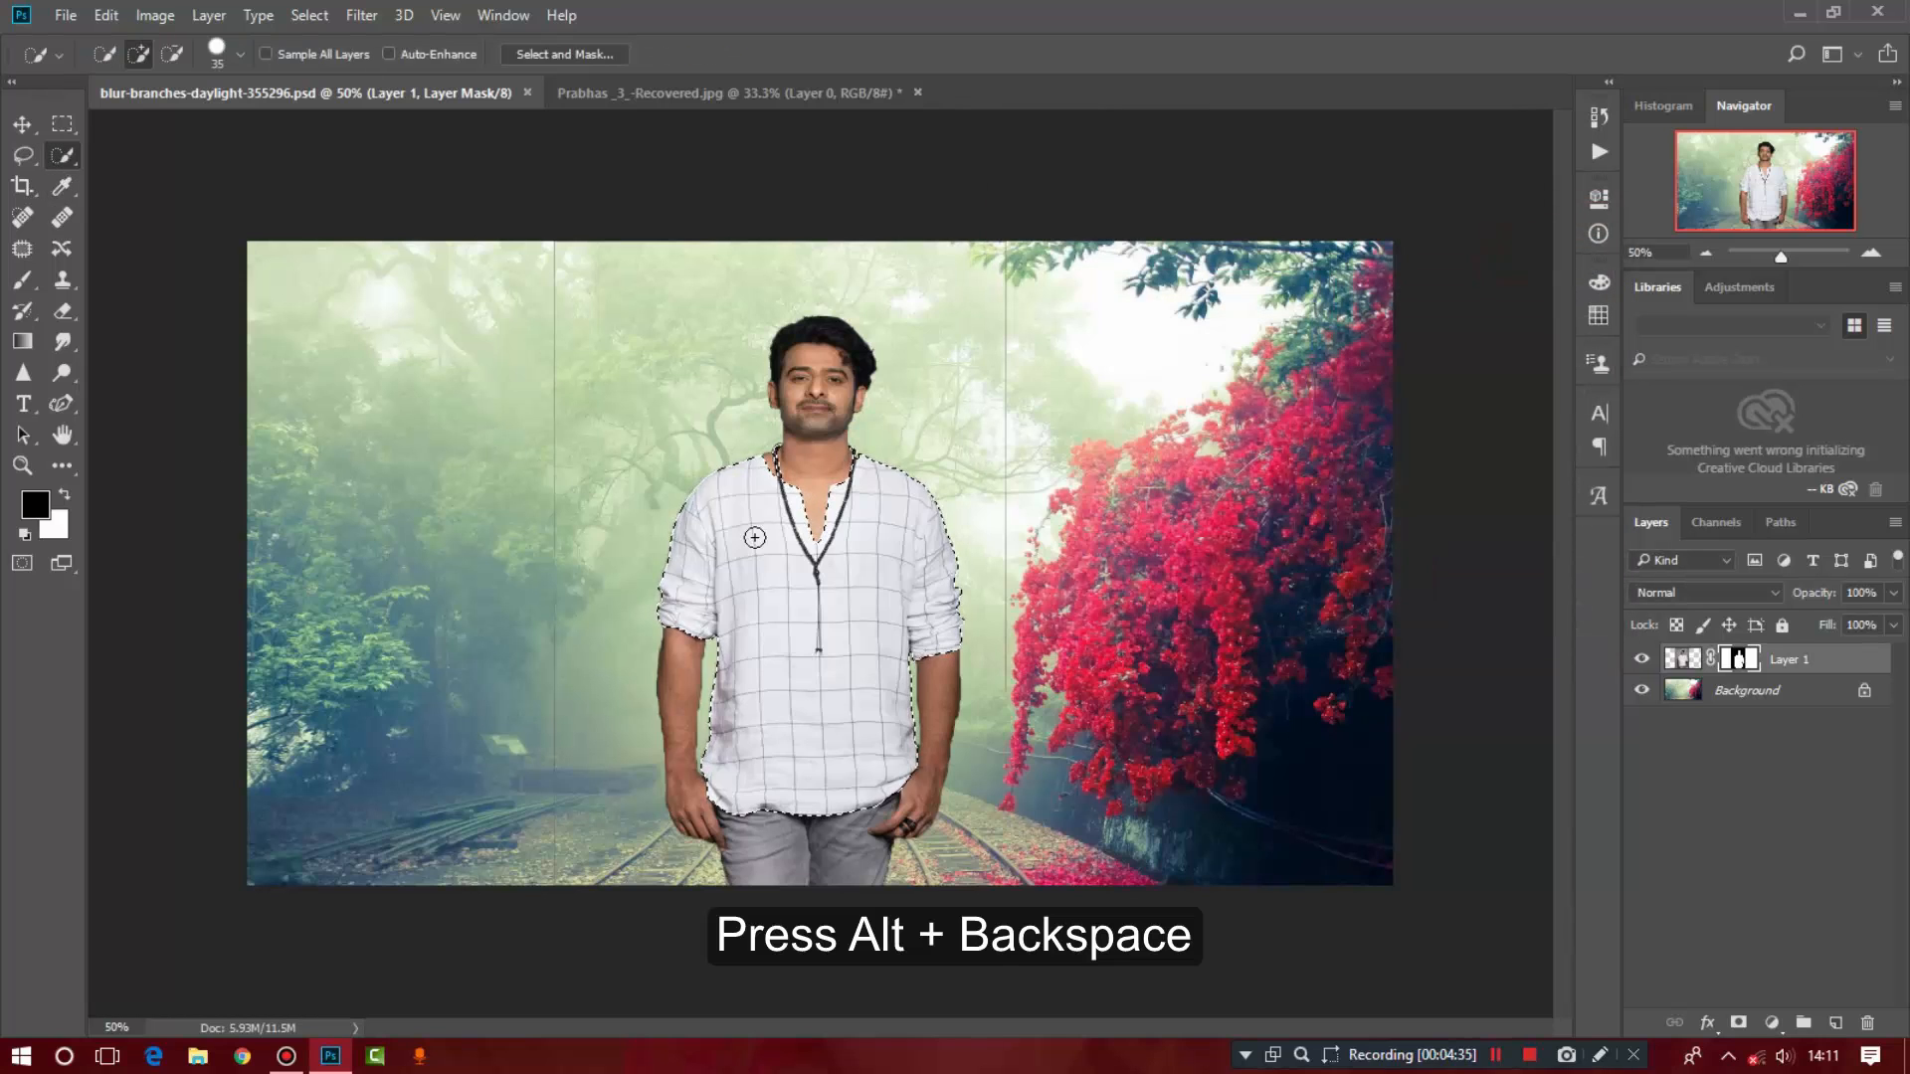
pyautogui.hotkey('alt', 'BackSpace')
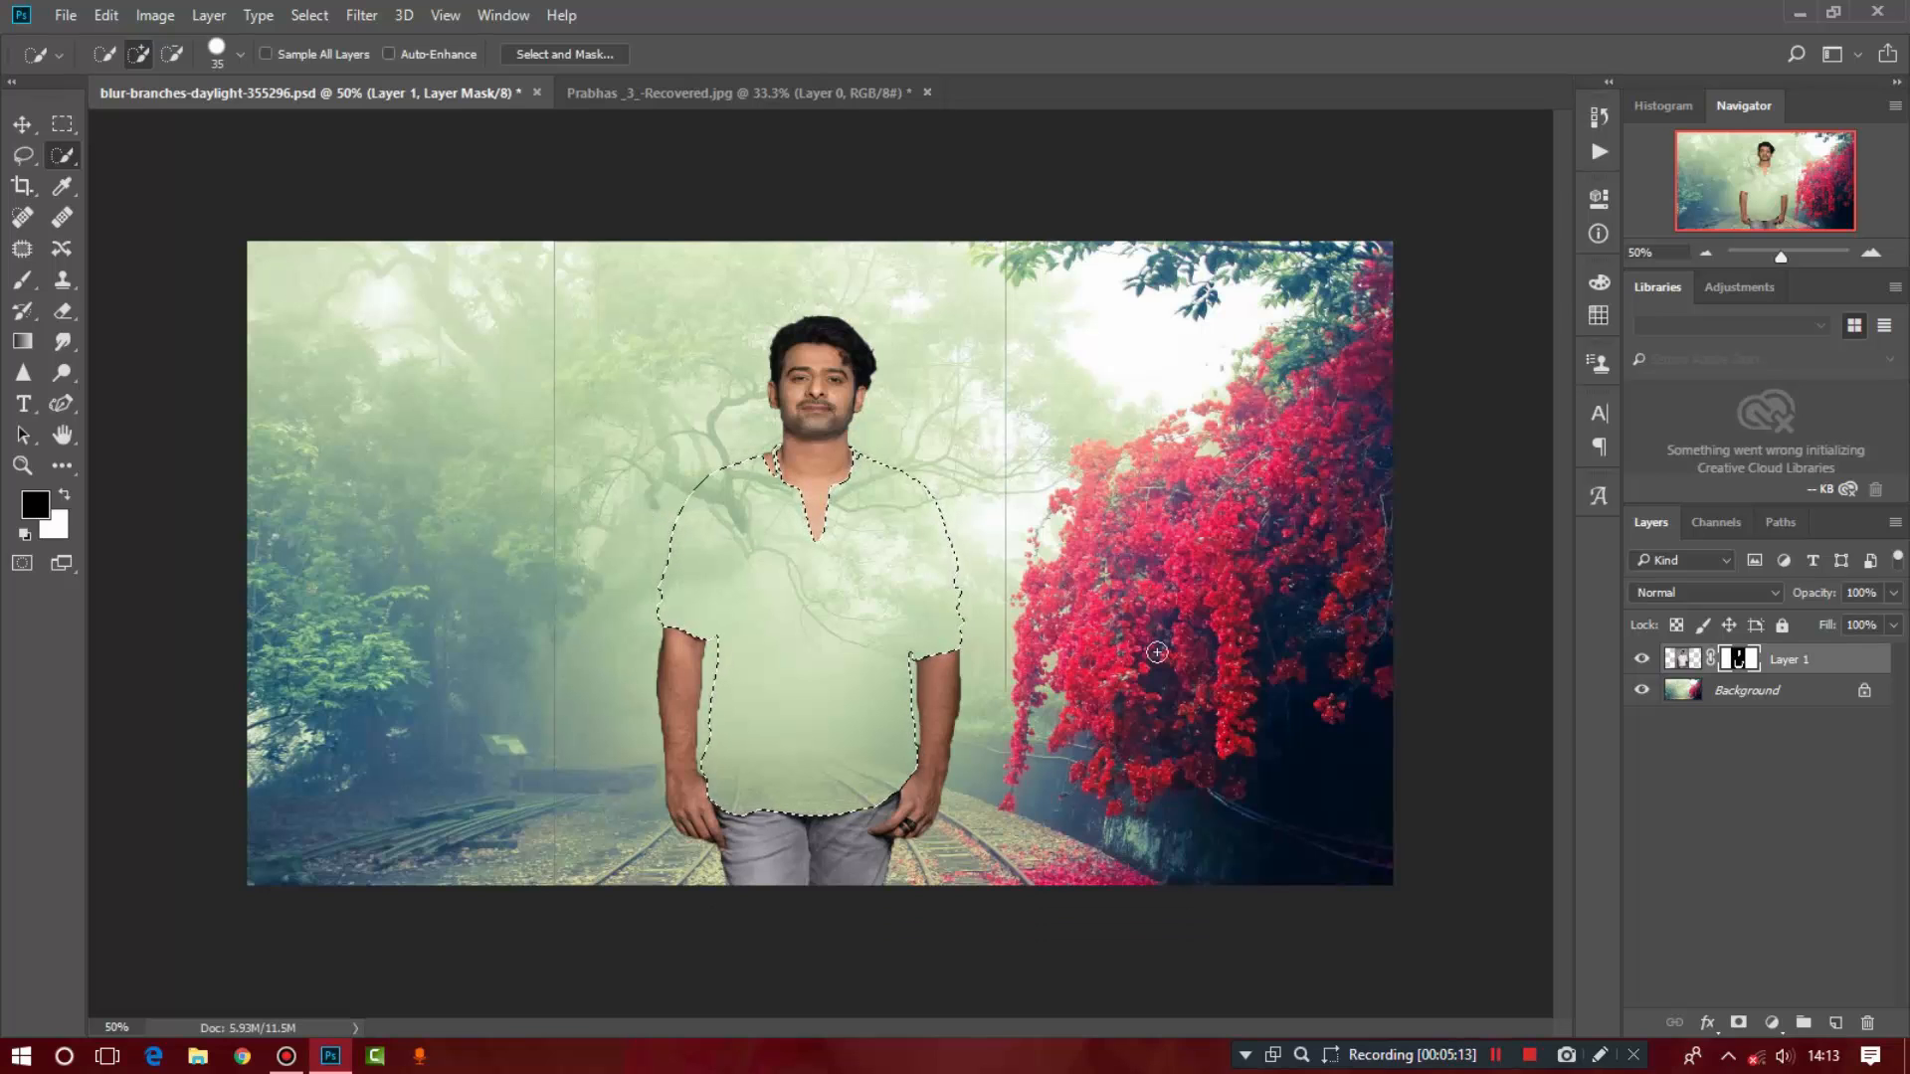
# Step: Copy the selected shirt from Layer 1's image onto a new layer
pyautogui.click(1684, 665)
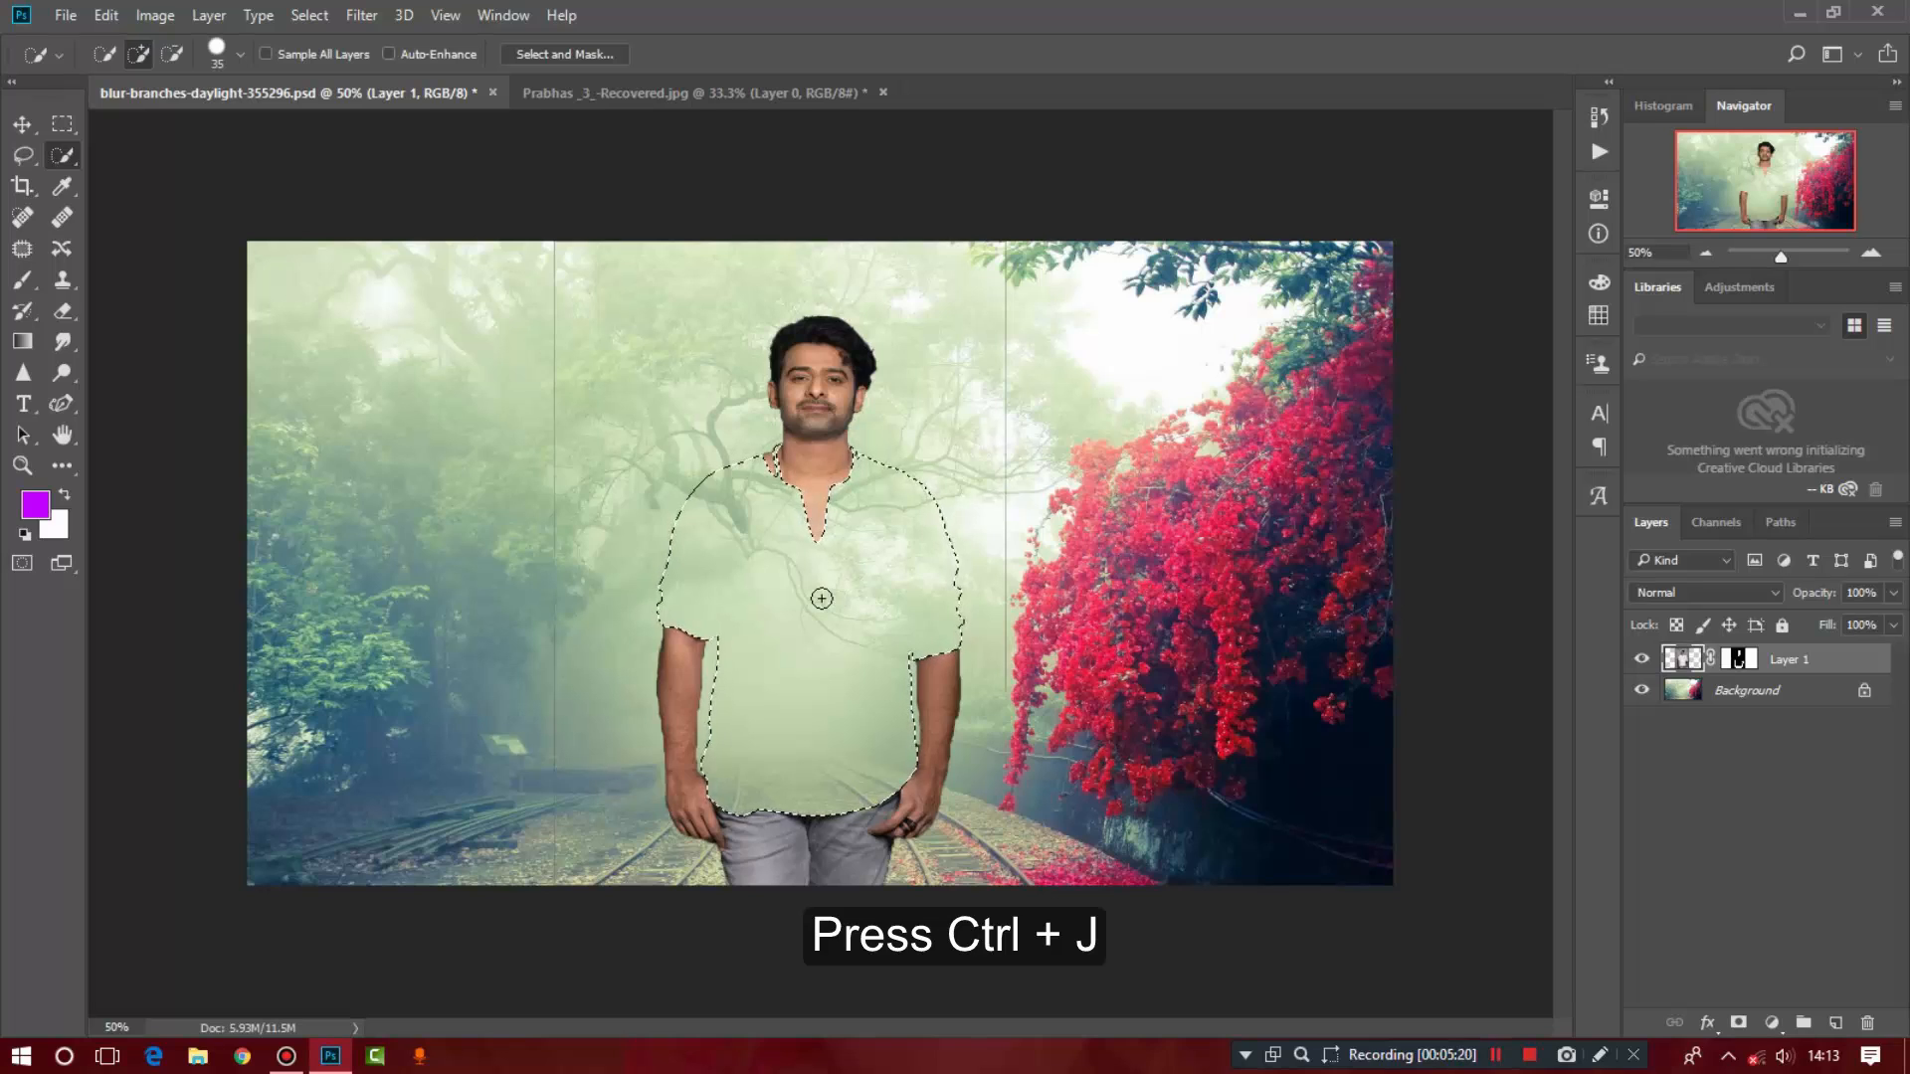
pyautogui.hotkey('ctrl', 'j')
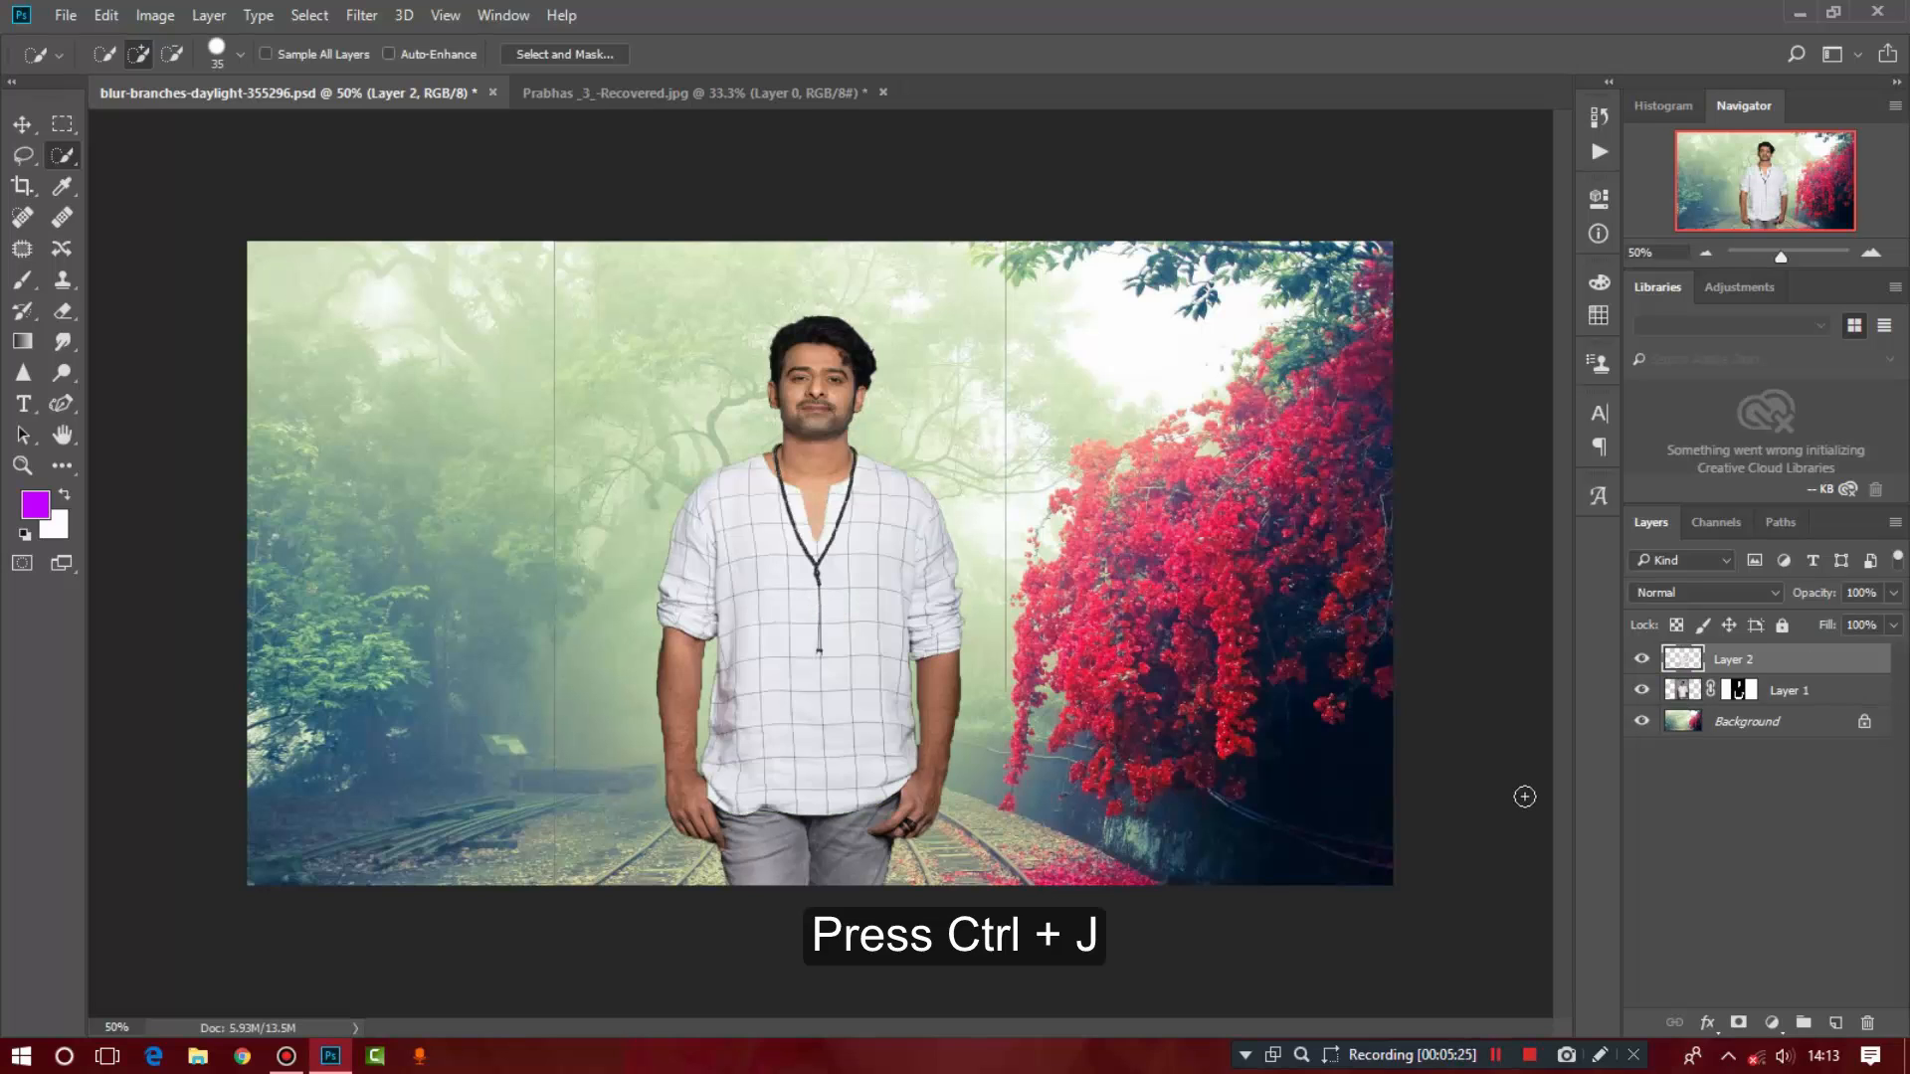
# Step: Toggle the visibility of Layer 2 and Layer 1 to compare the copied shirt with the masked portrait
pyautogui.click(1642, 661)
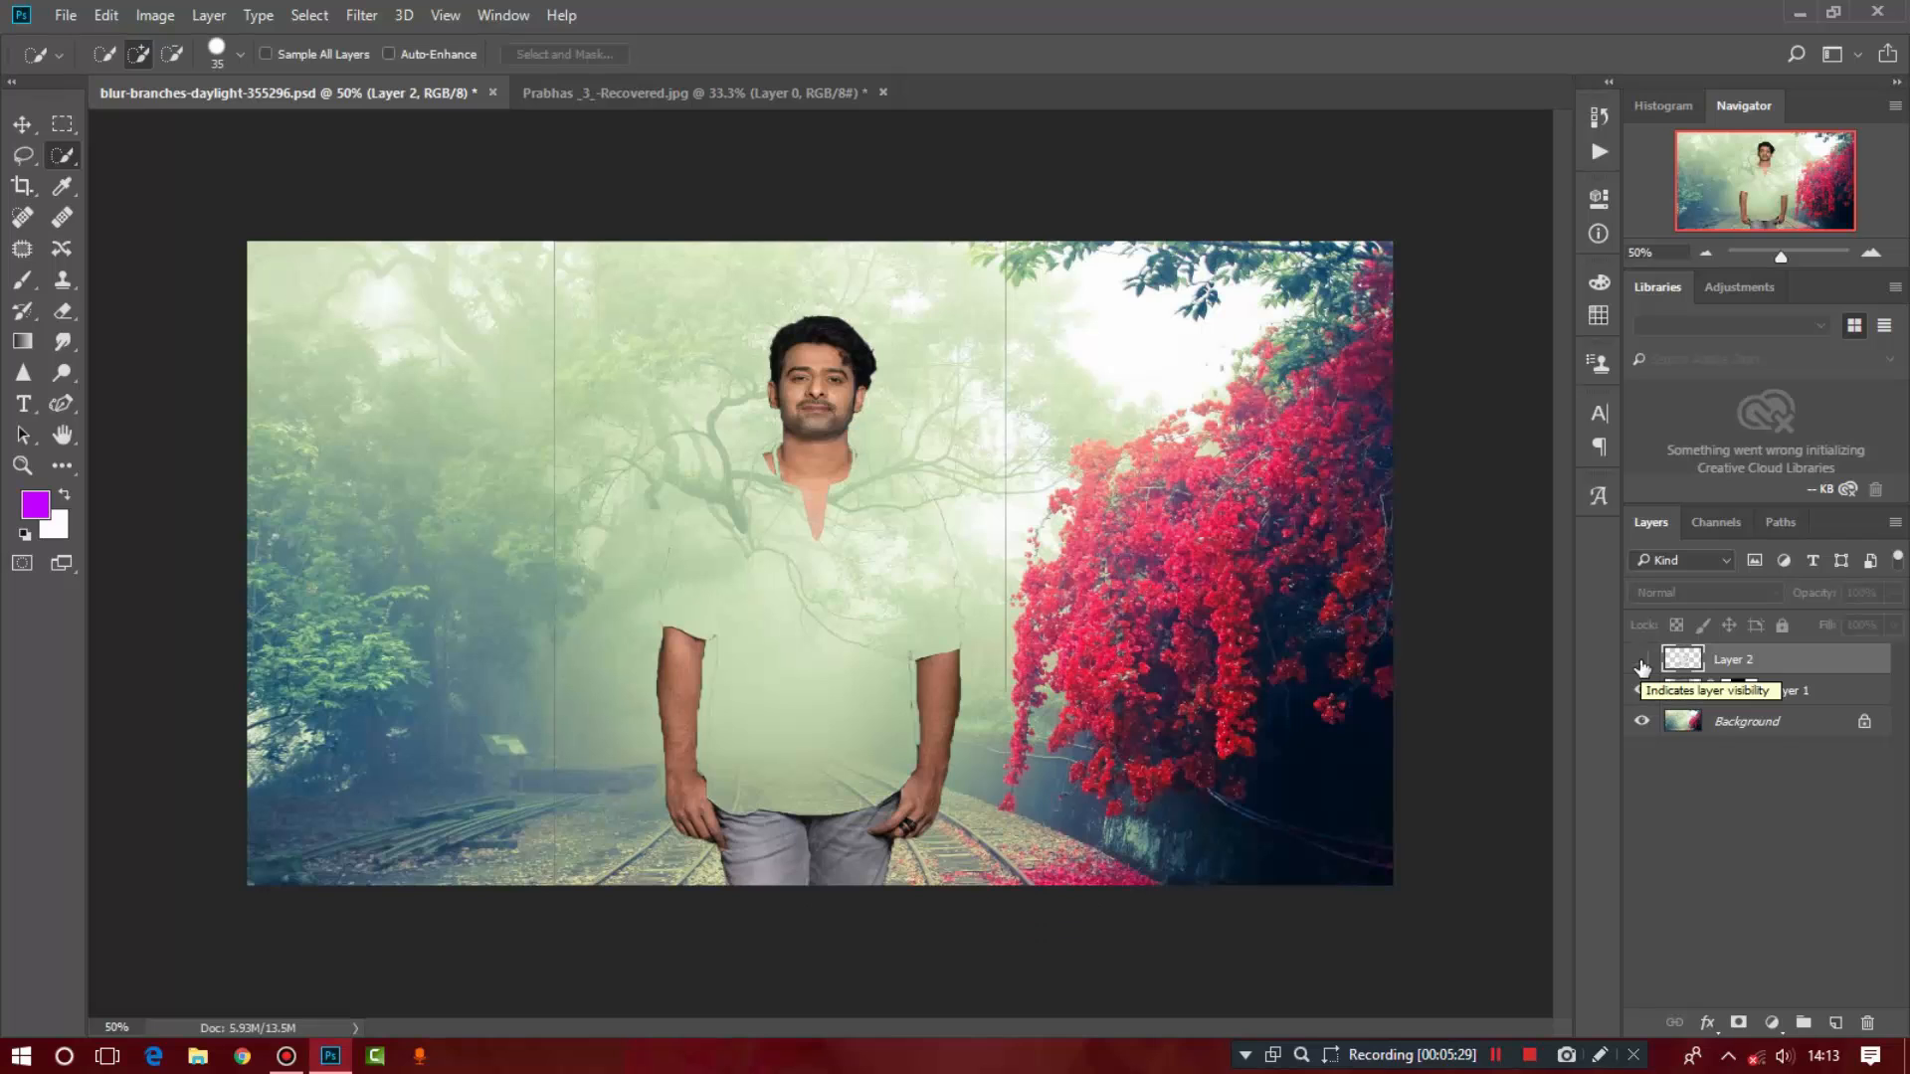
pyautogui.click(1642, 662)
pyautogui.click(1642, 659)
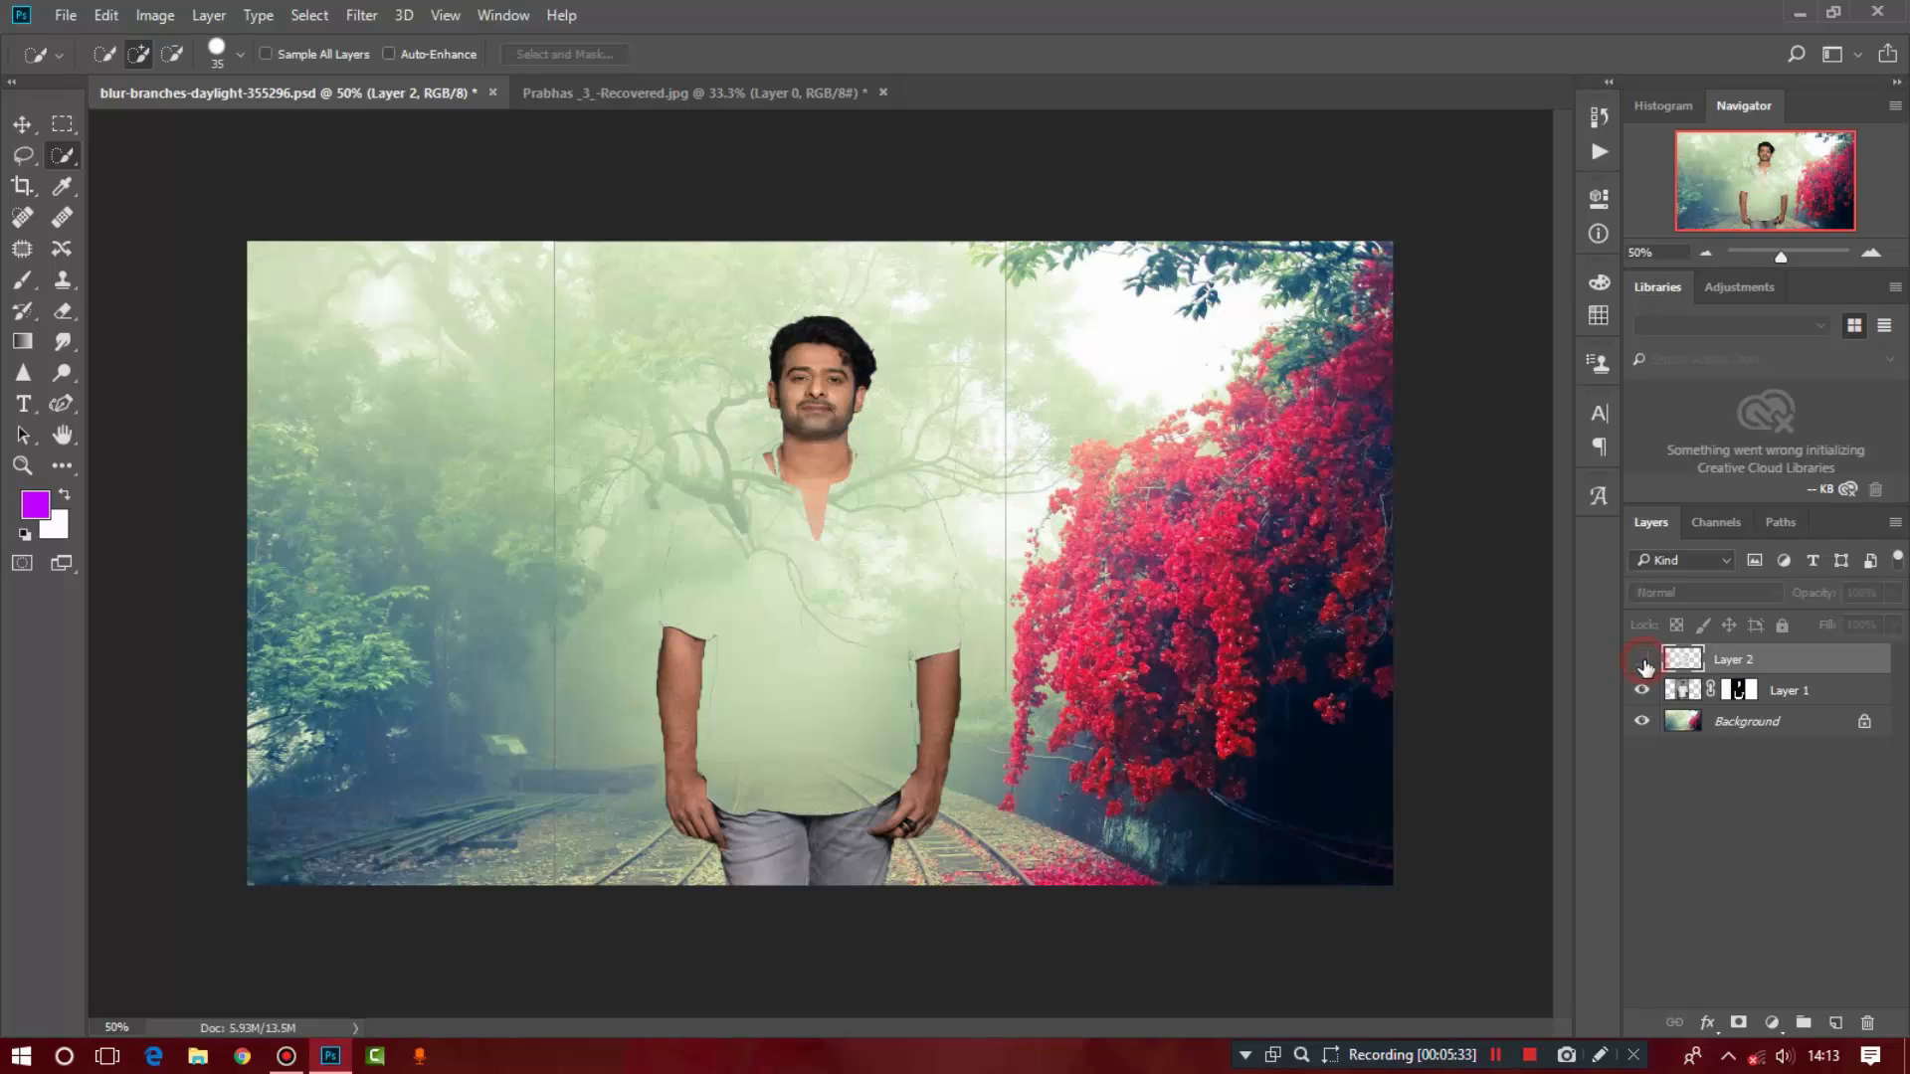
pyautogui.click(1643, 661)
pyautogui.click(1641, 660)
pyautogui.click(1642, 660)
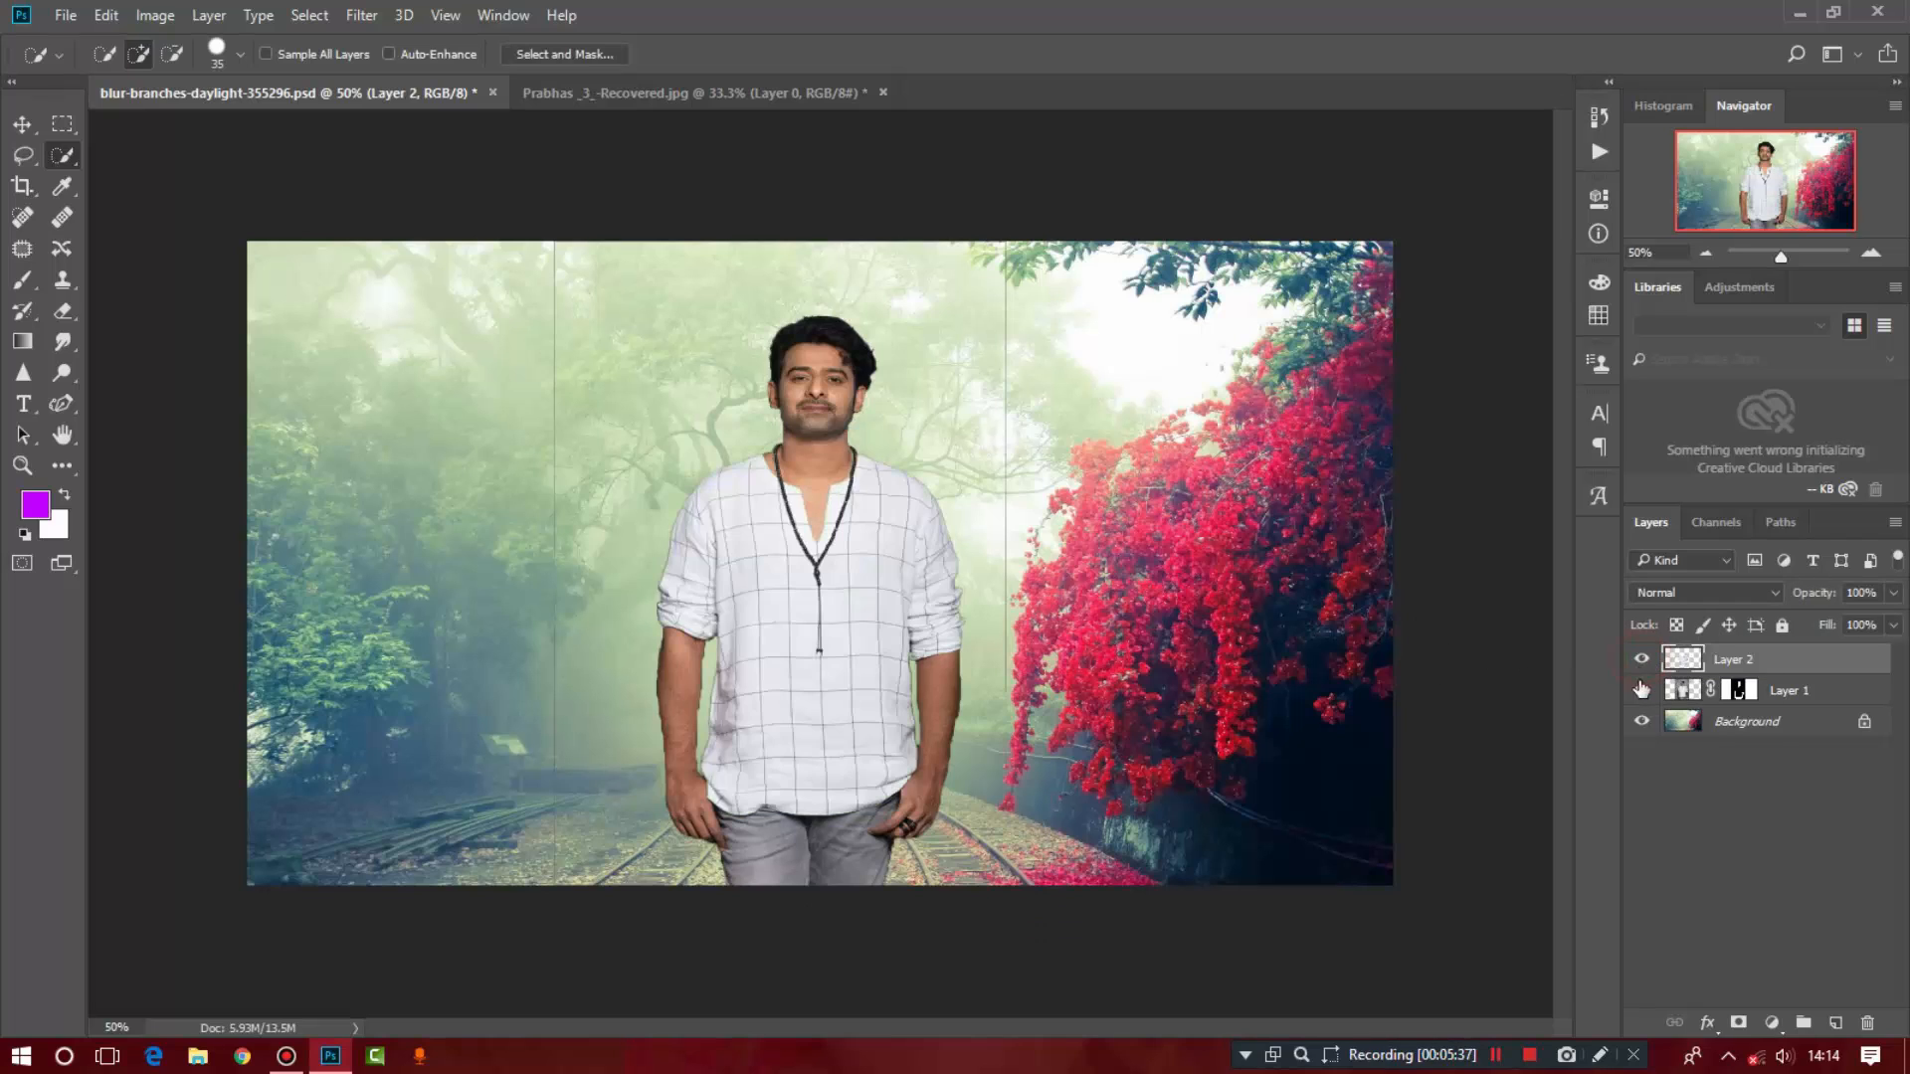
pyautogui.click(1641, 692)
pyautogui.click(1643, 691)
# Step: Make Layer 1's mask active and hide Layer 2 to inspect the leftover shirt outlines
pyautogui.click(1740, 691)
pyautogui.click(1642, 660)
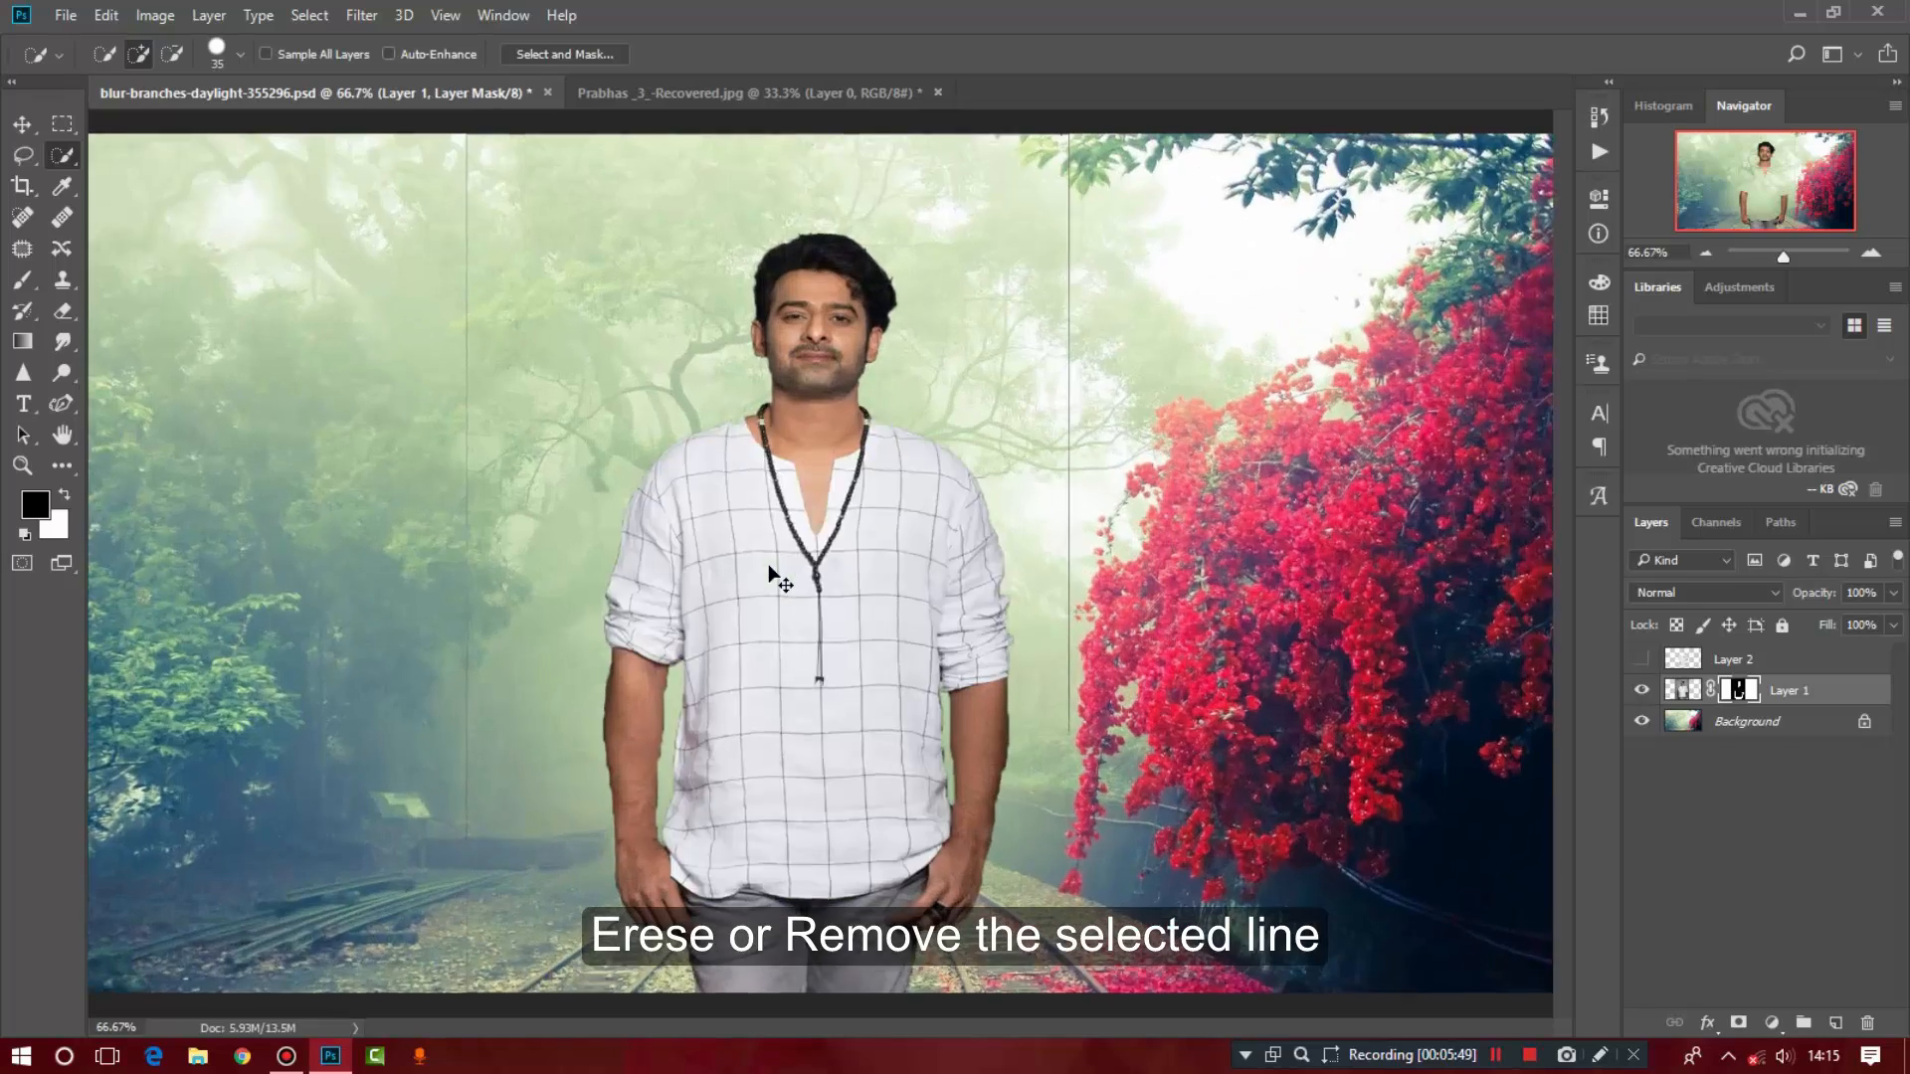
pyautogui.scroll(5, 768, 564)
pyautogui.scroll(-3, 876, 532)
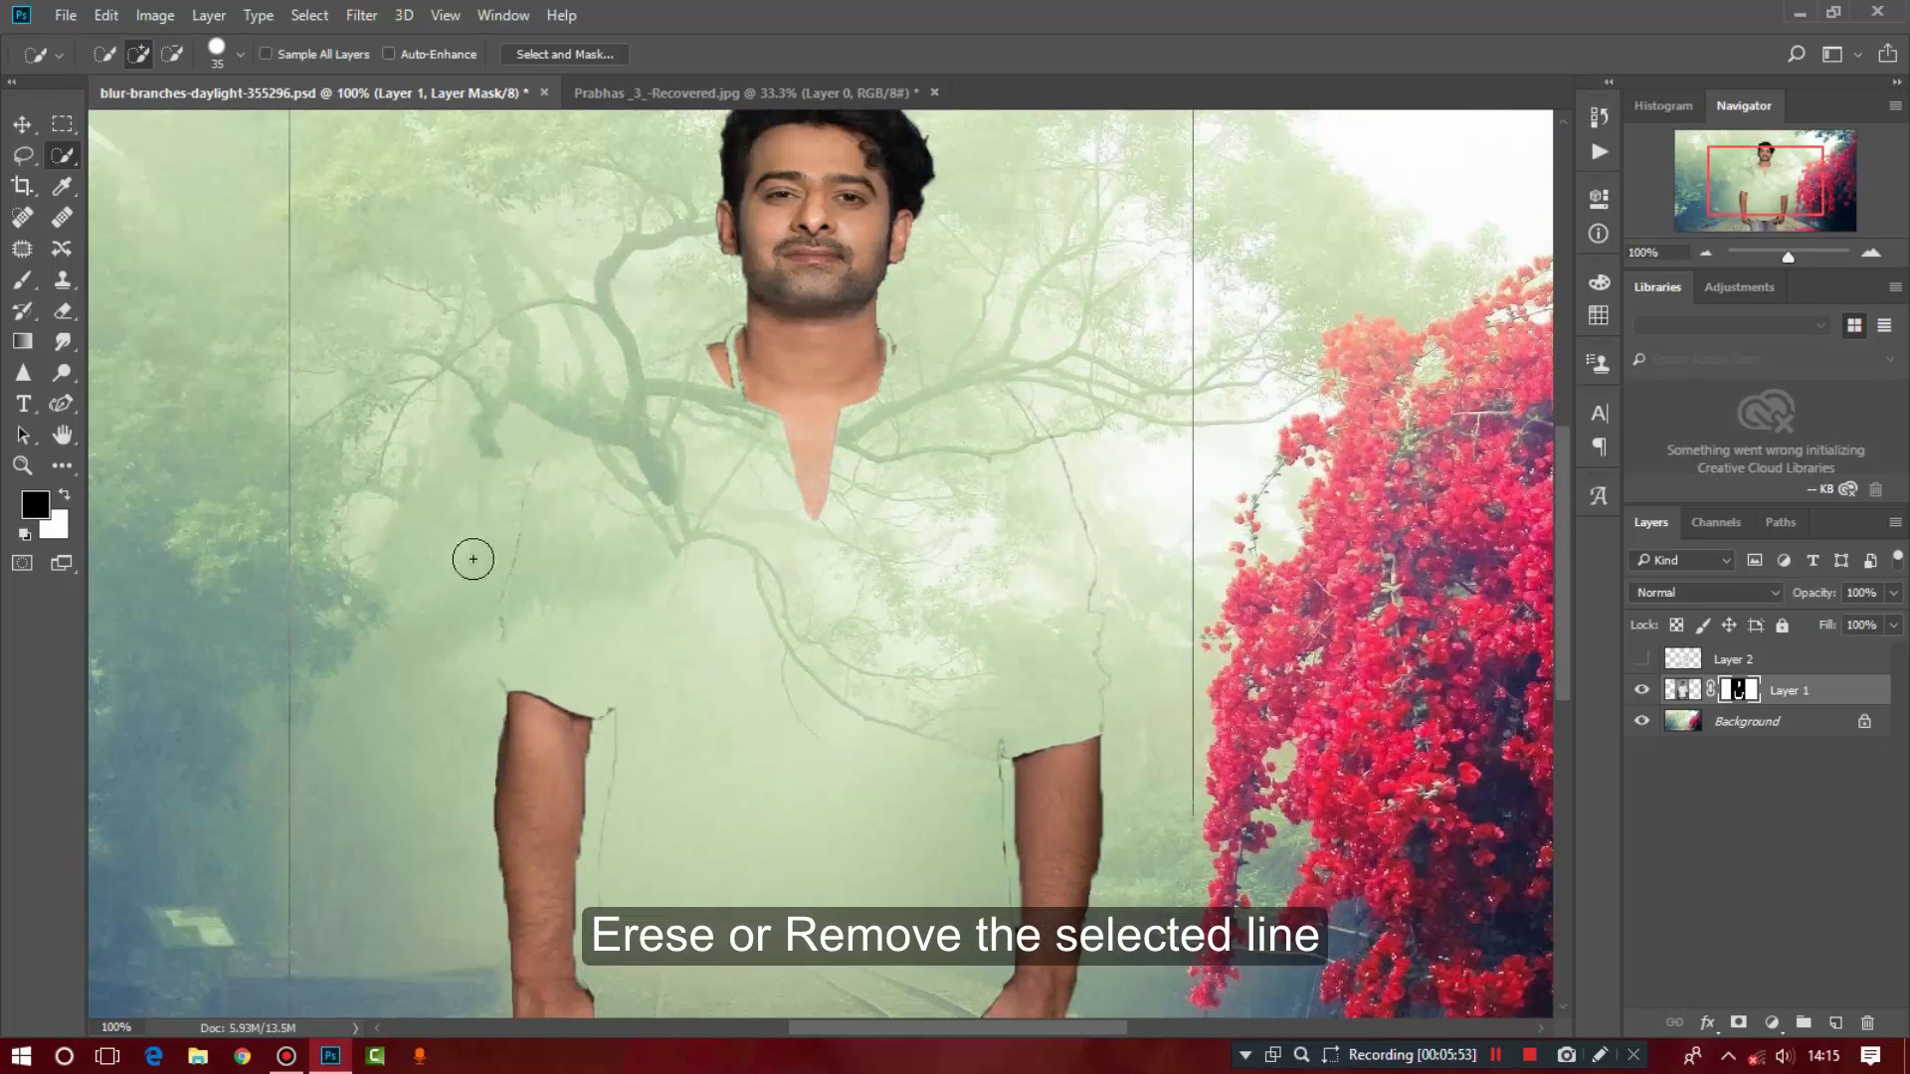
pyautogui.moveTo(1564, 605); pyautogui.dragTo(1564, 683)
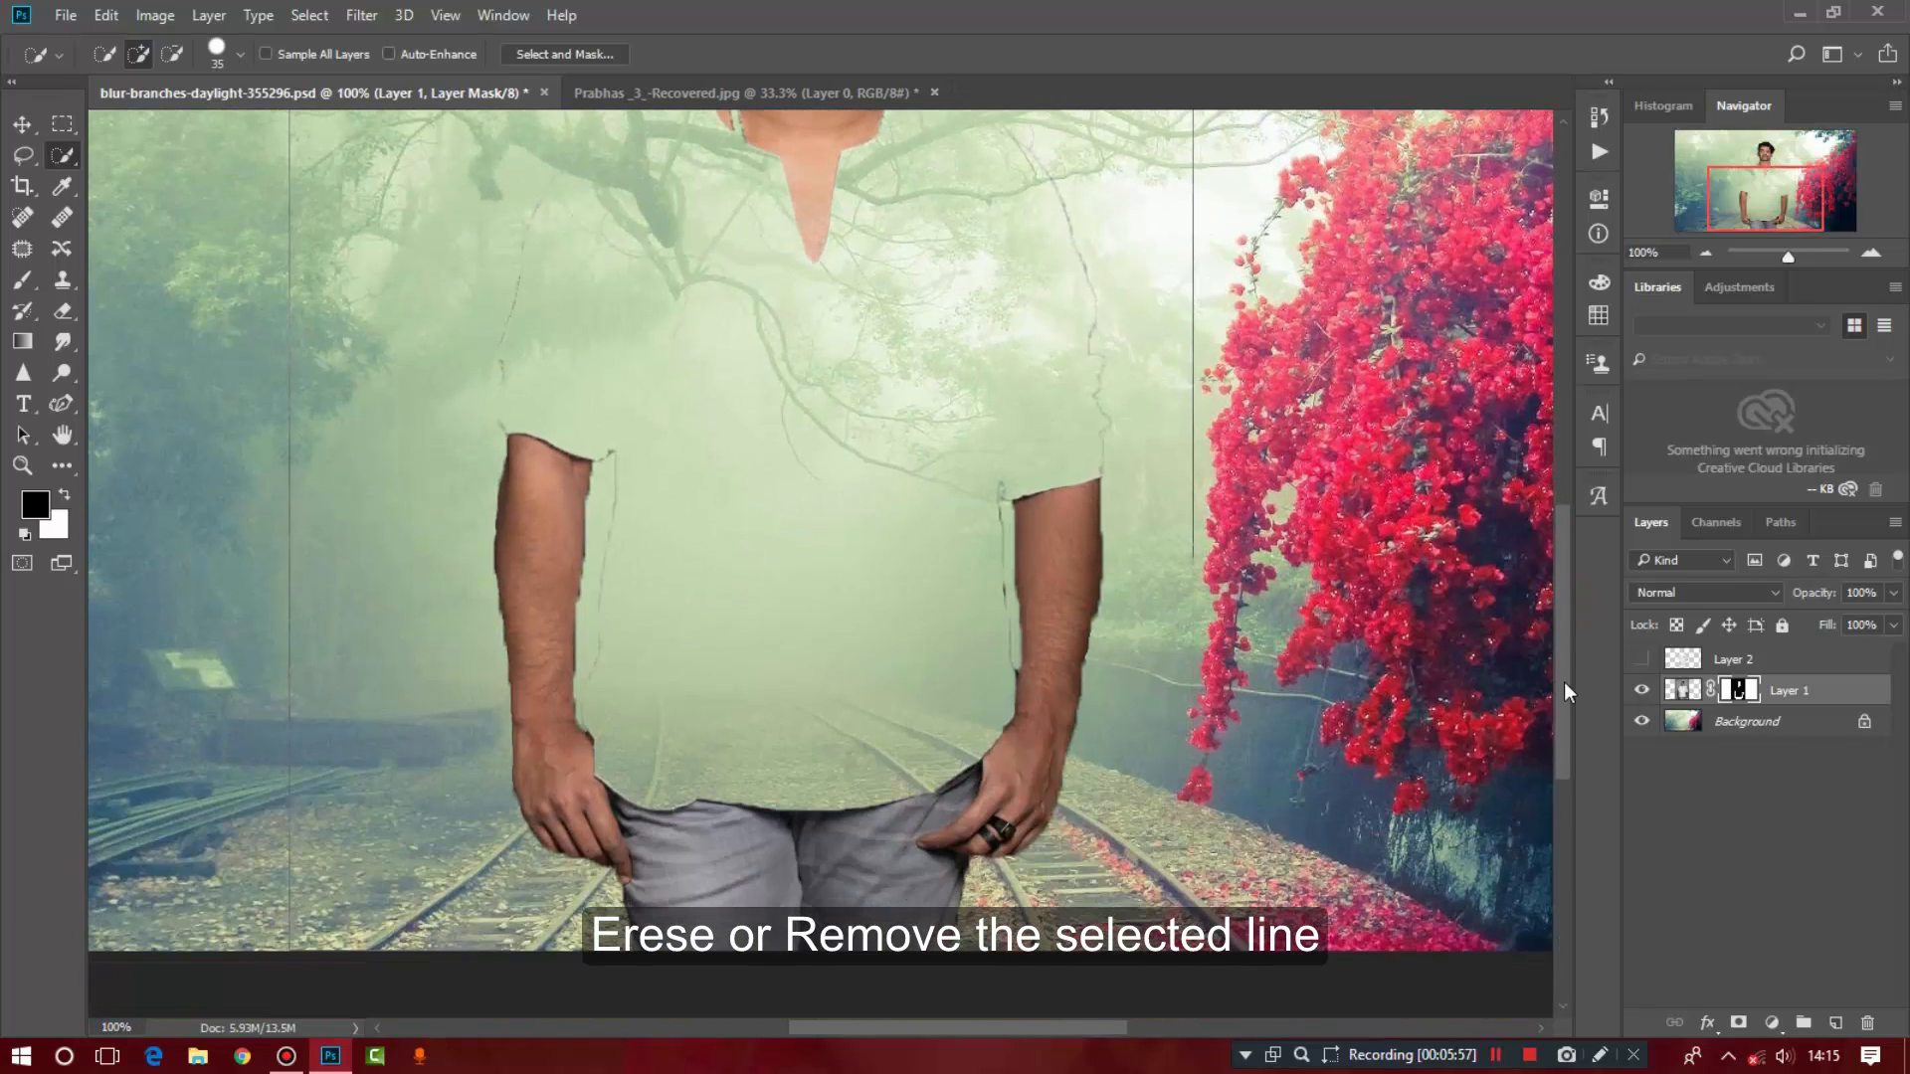
pyautogui.scroll(3, 1556, 649)
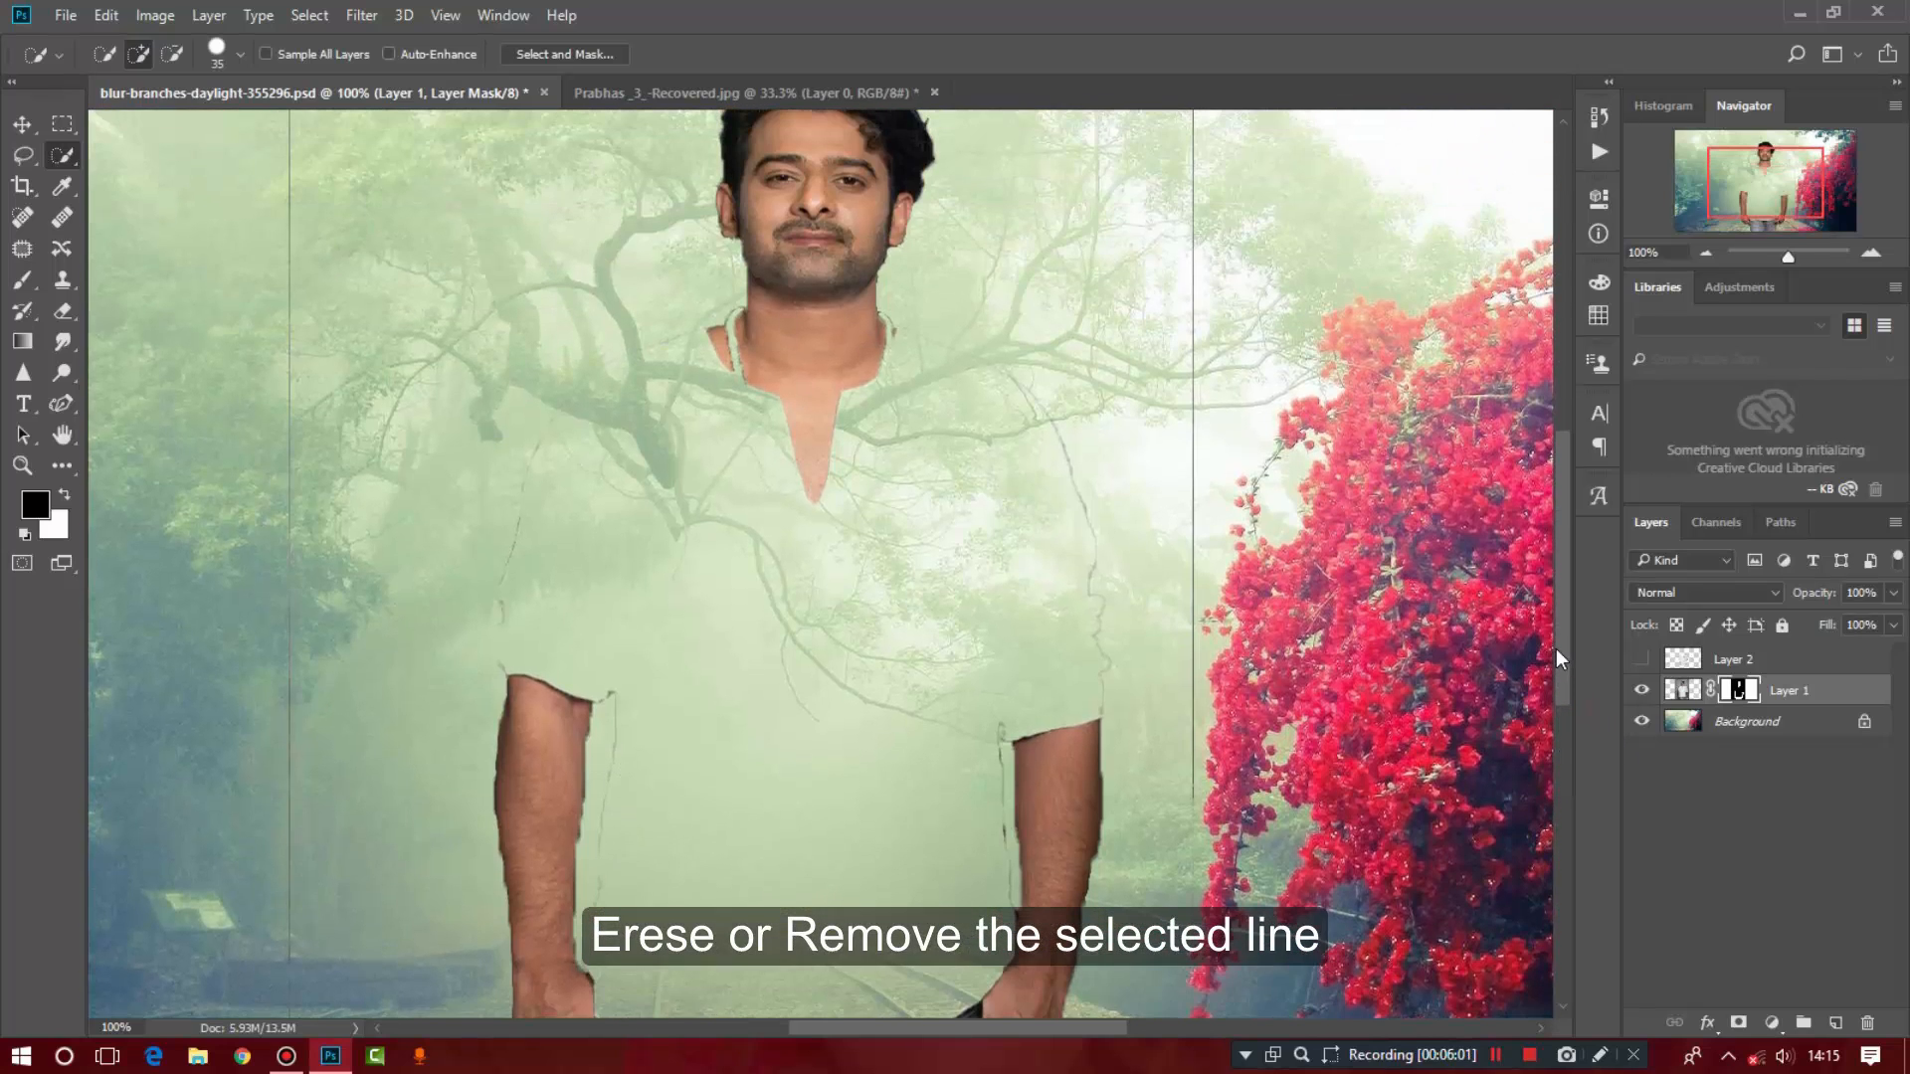
pyautogui.hotkey('ctrl', '-')
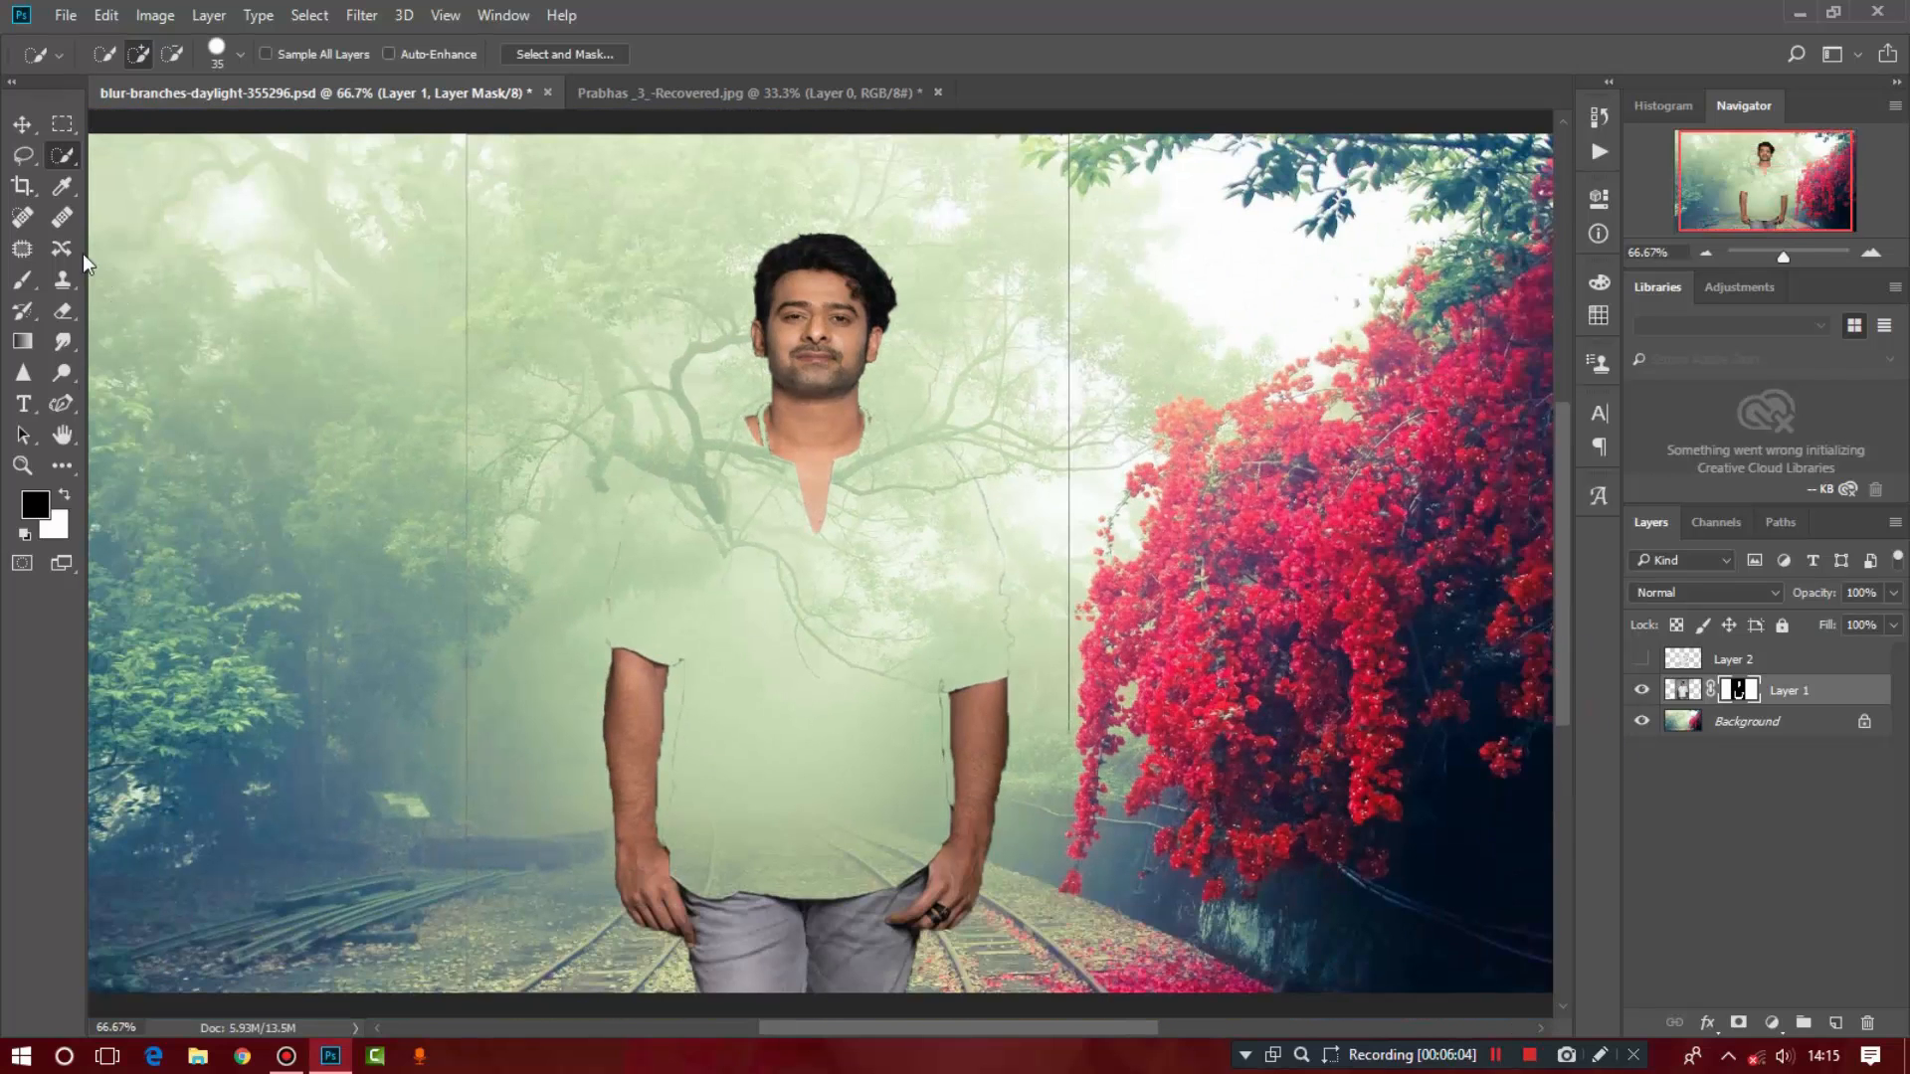
# Step: Set up the Brush tool with opacity, flow and smoothing all at 100%
pyautogui.click(25, 283)
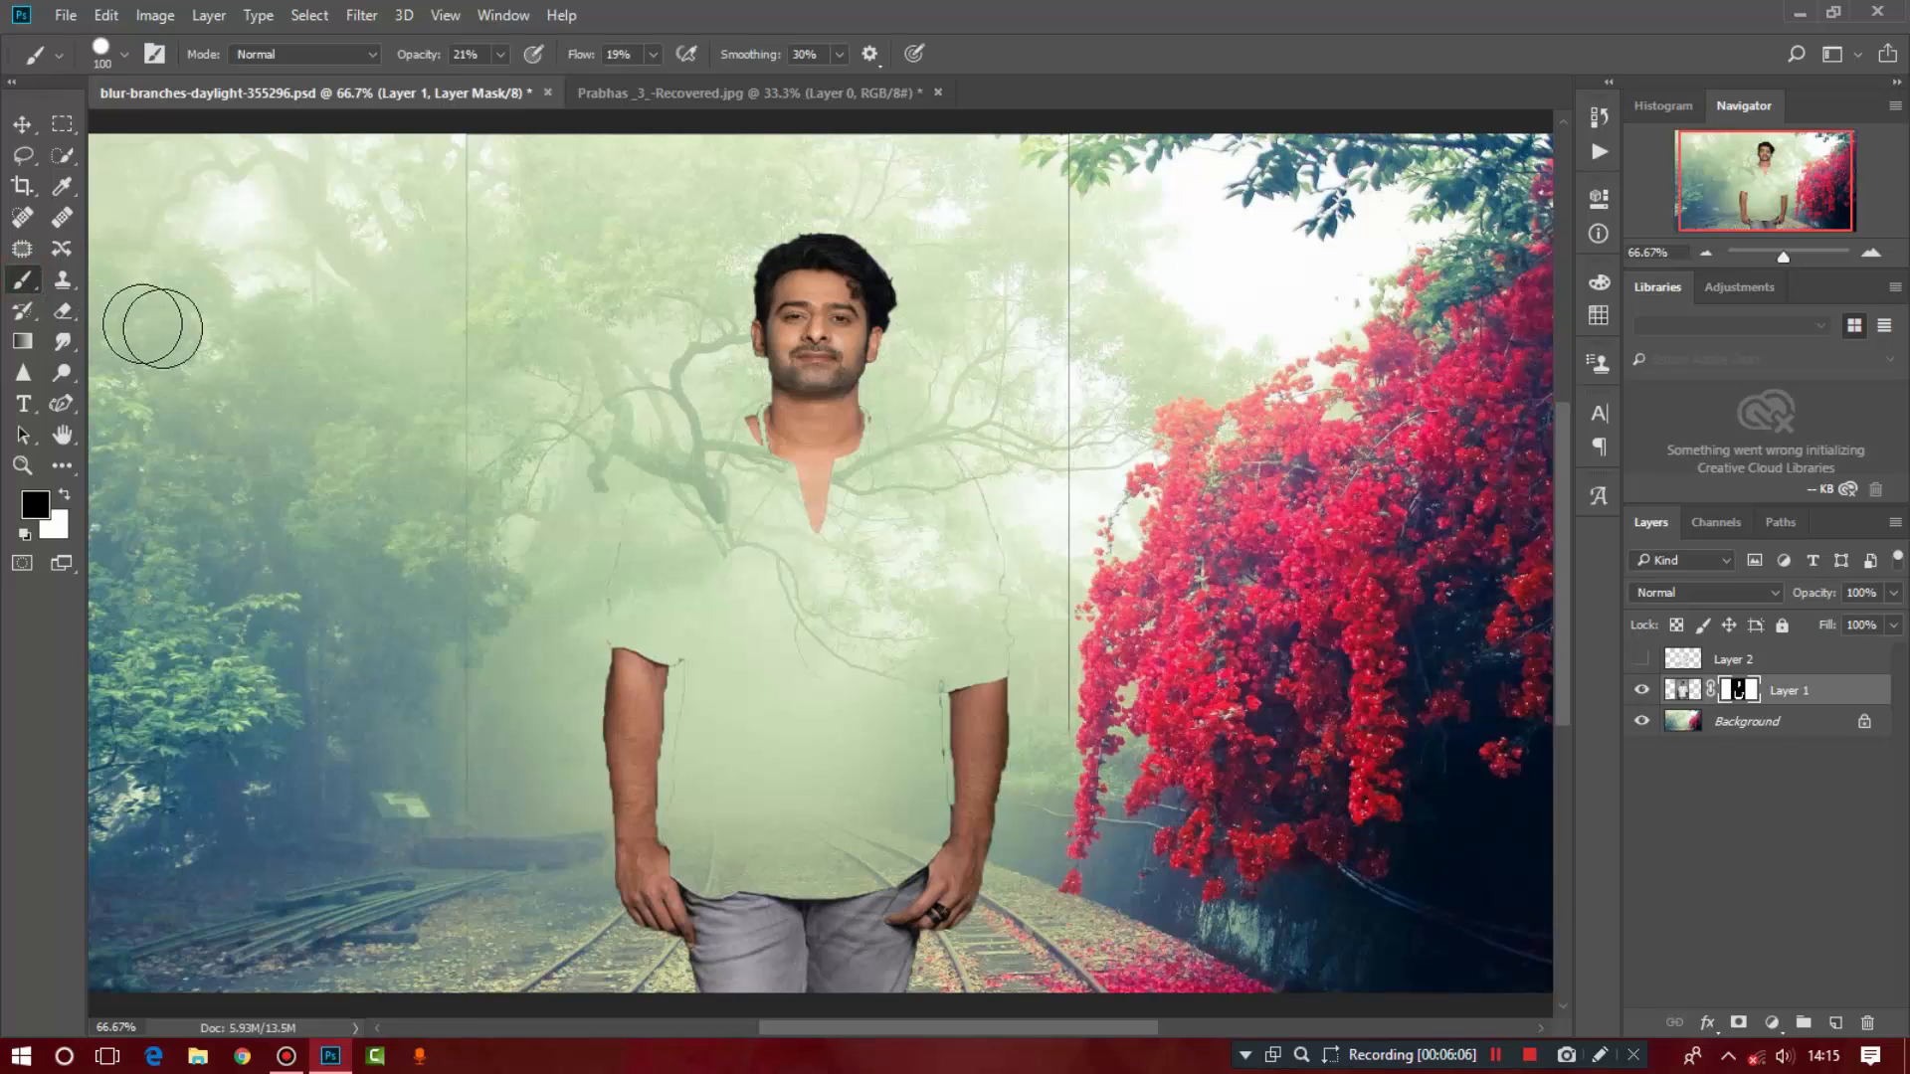
pyautogui.rightClick(235, 213)
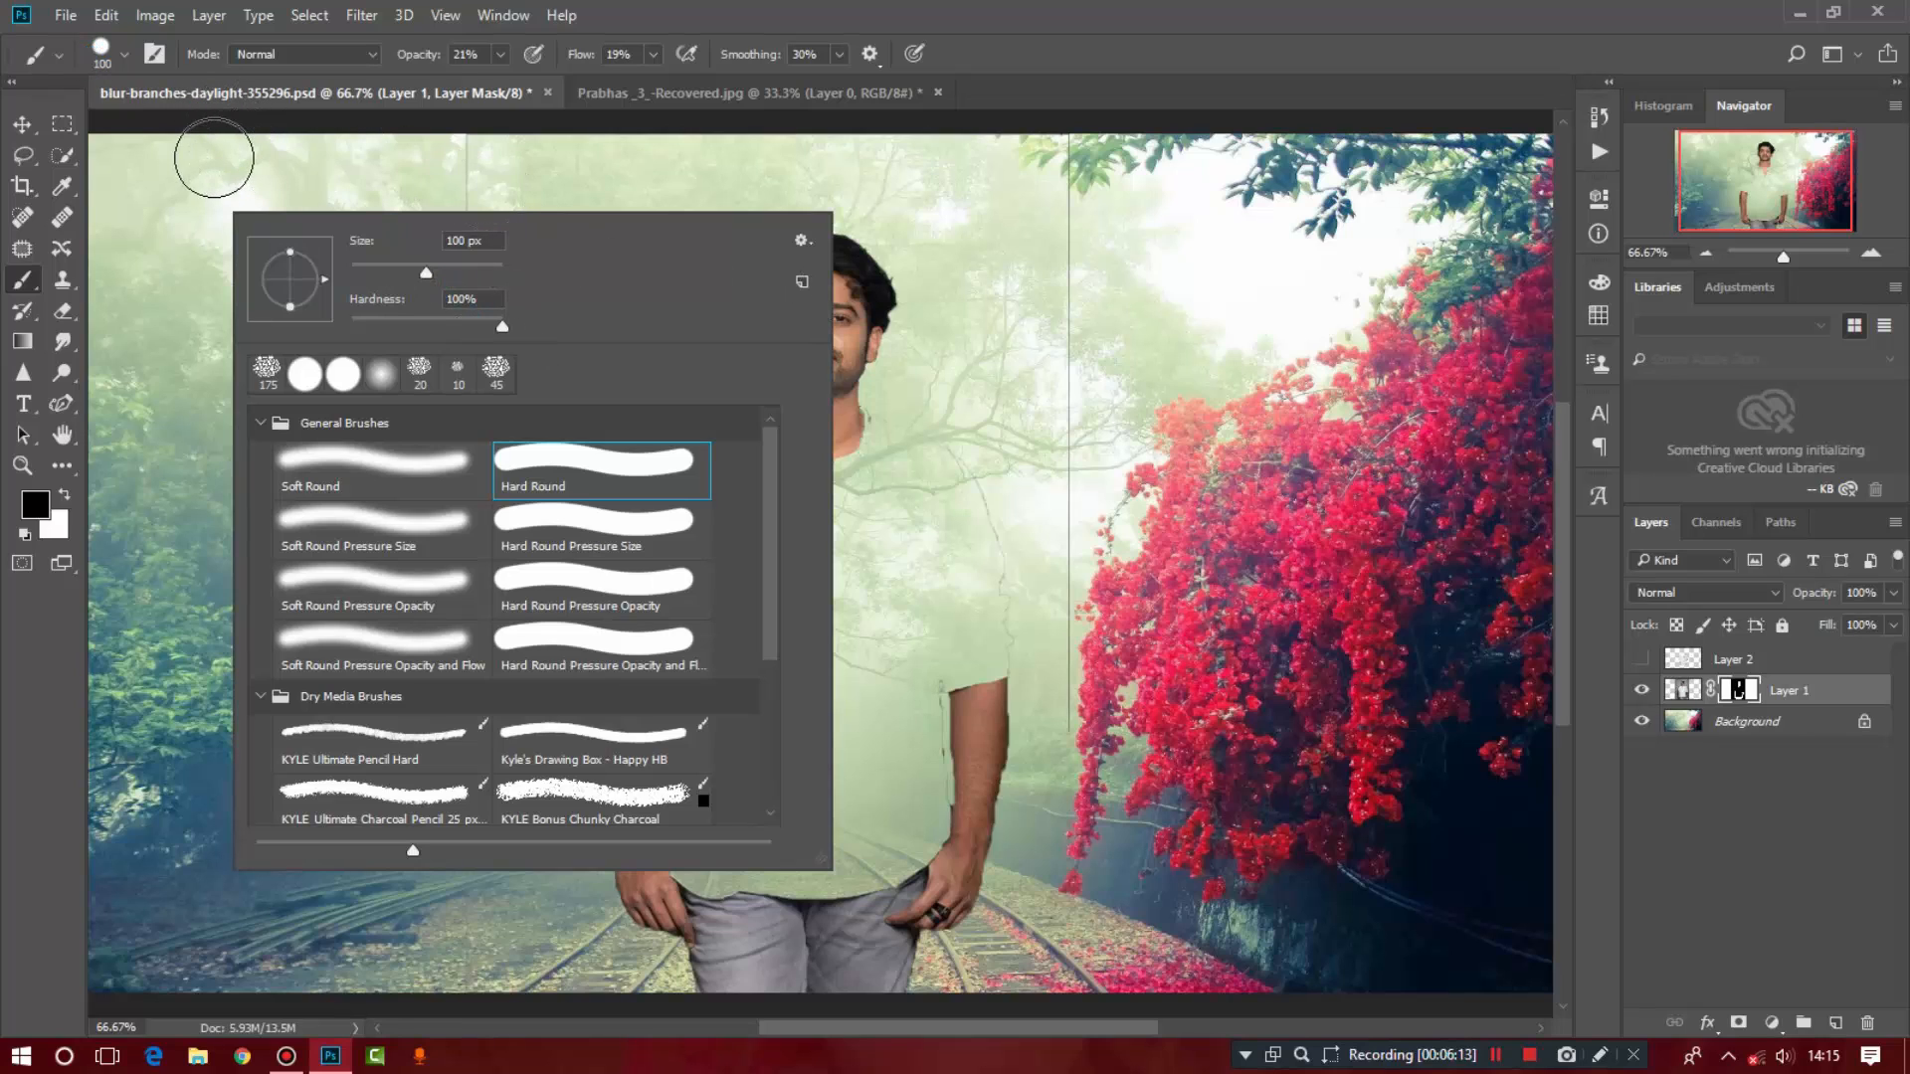
pyautogui.click(209, 159)
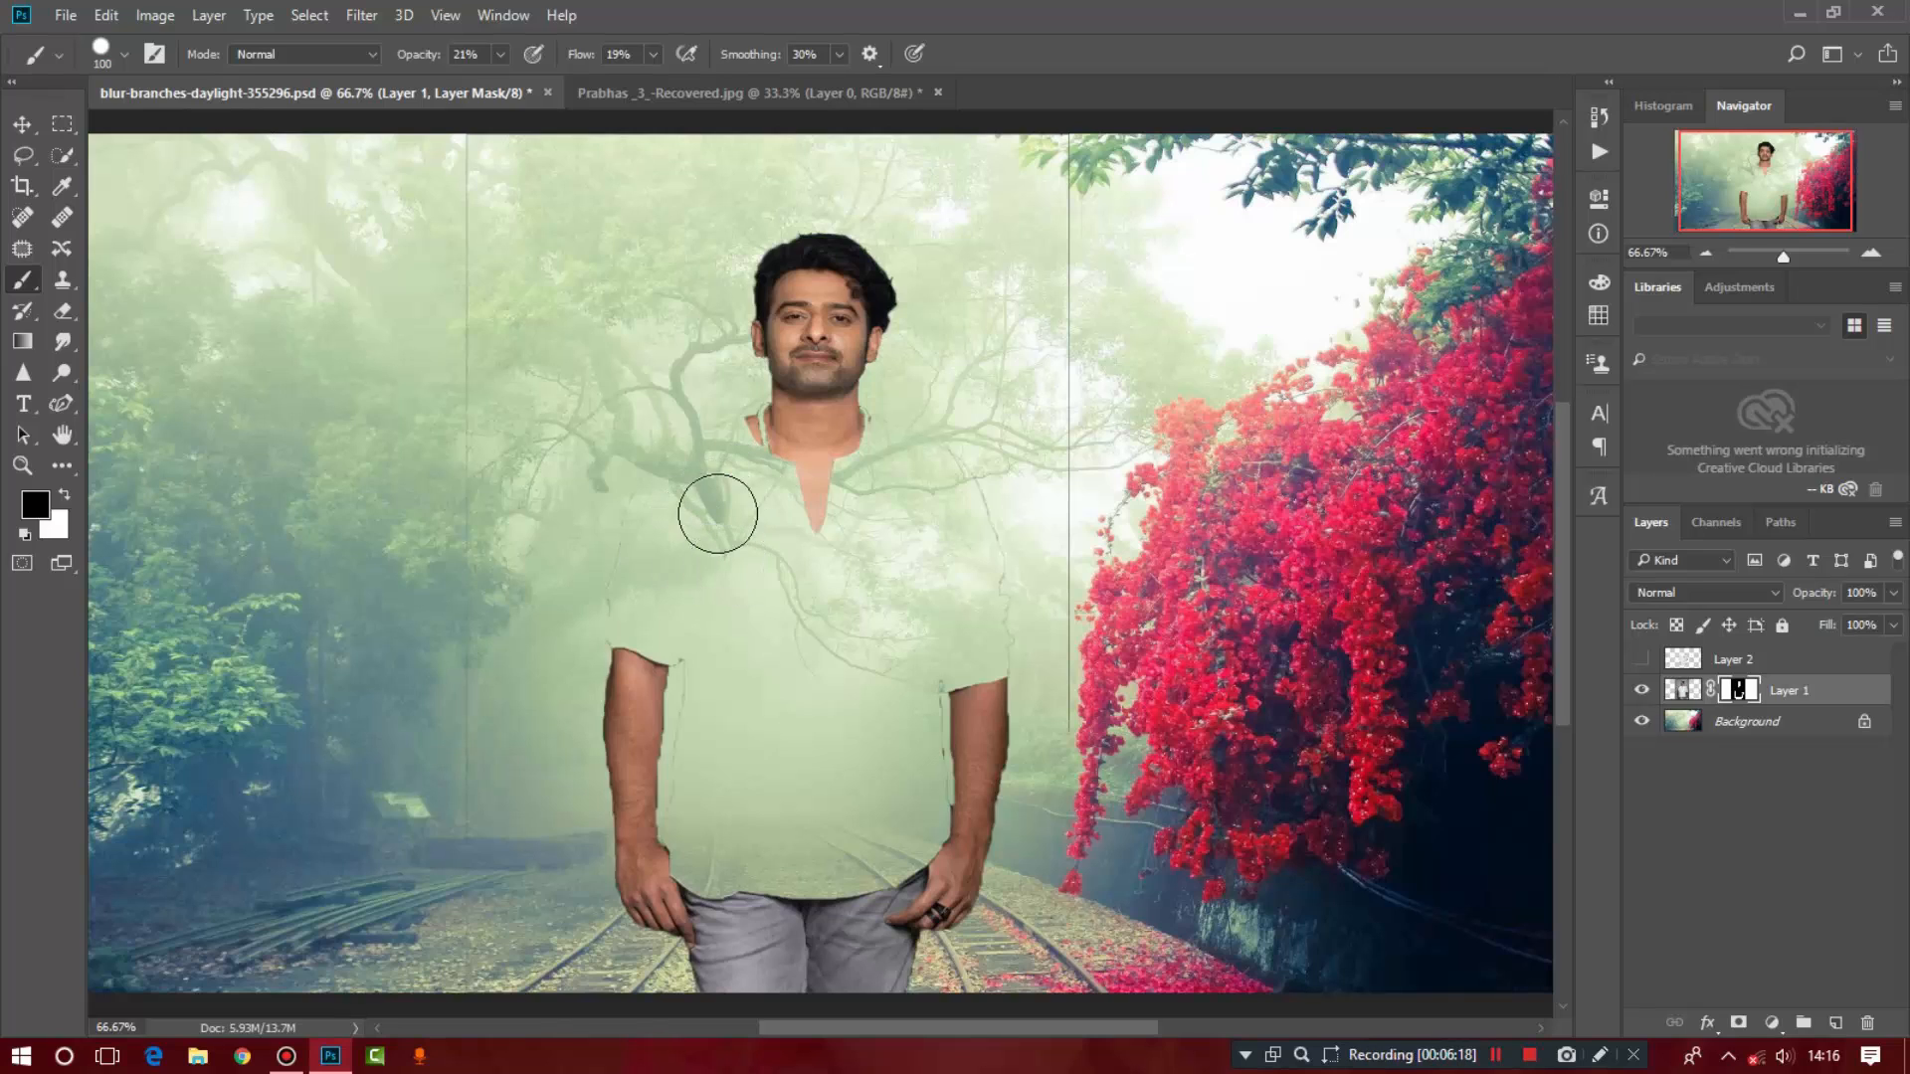
pyautogui.click(500, 55)
pyautogui.moveTo(511, 81); pyautogui.dragTo(606, 95)
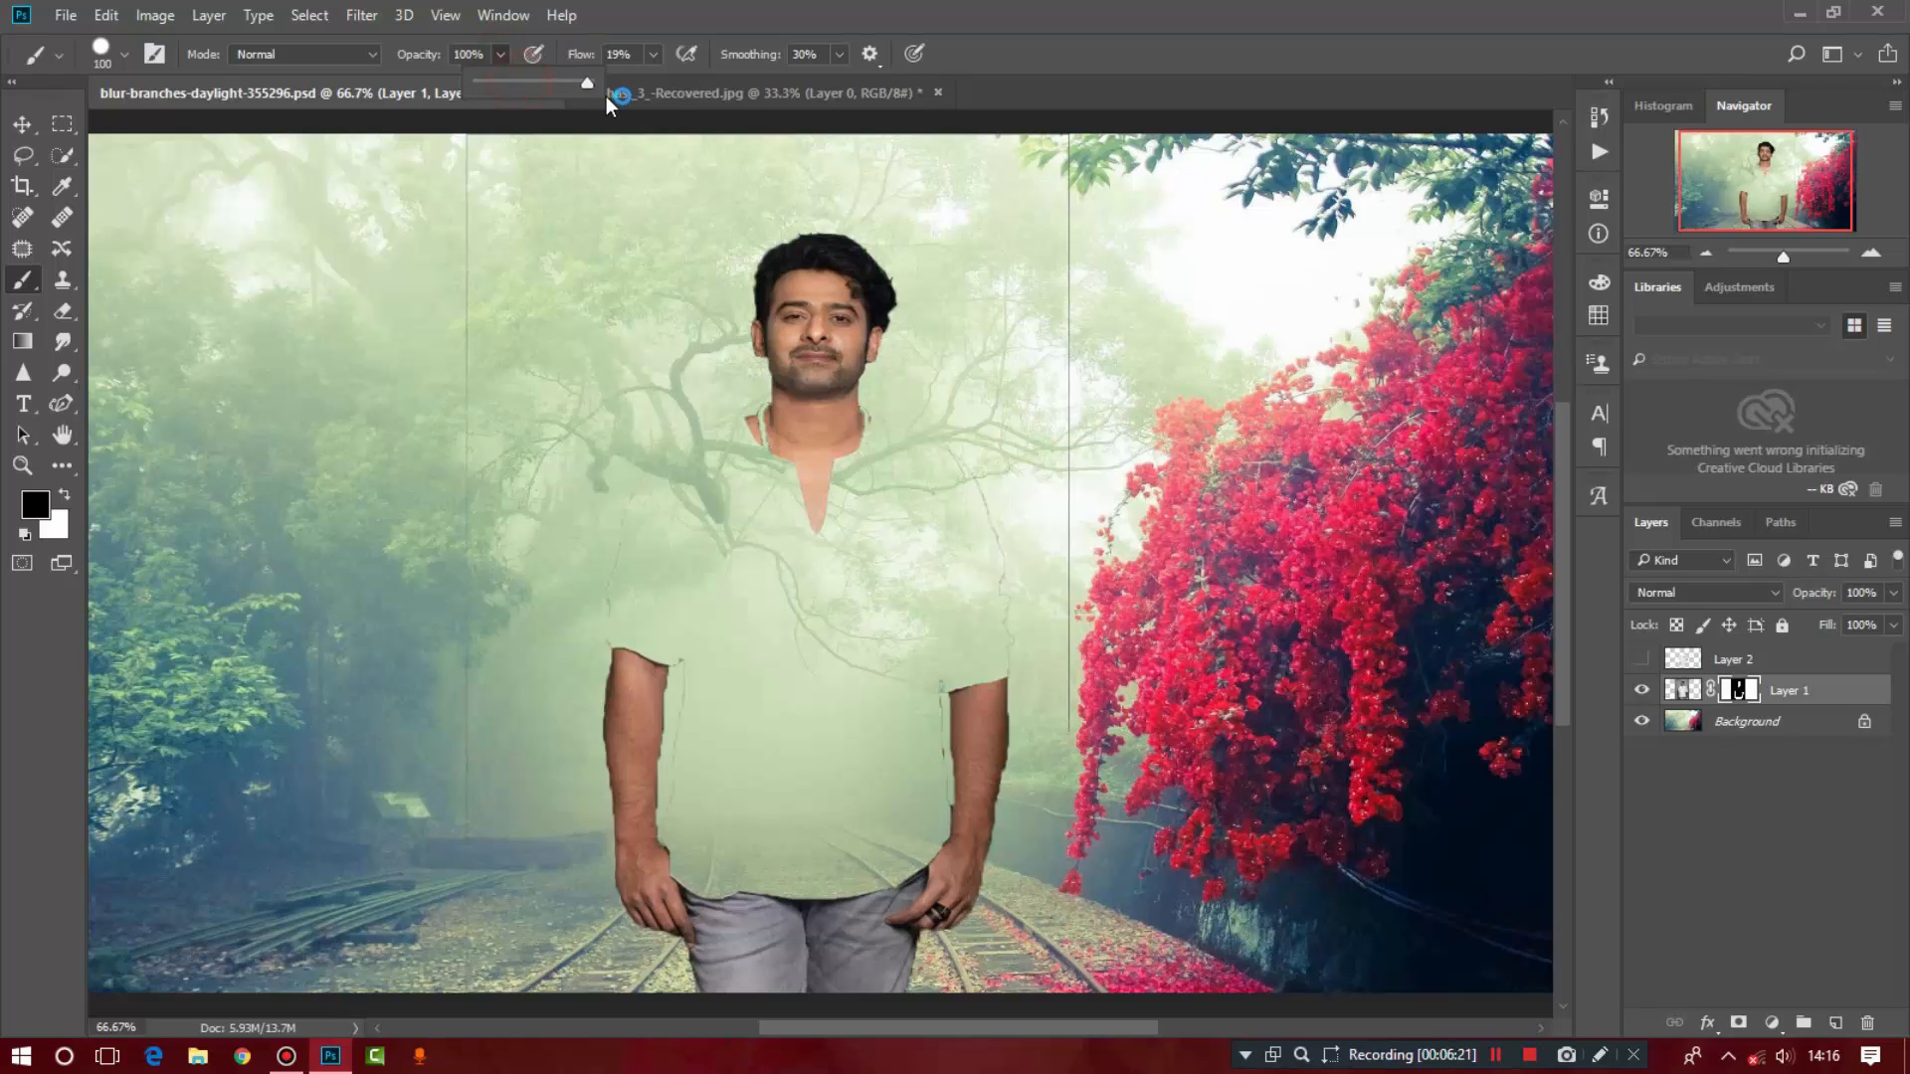
pyautogui.click(656, 55)
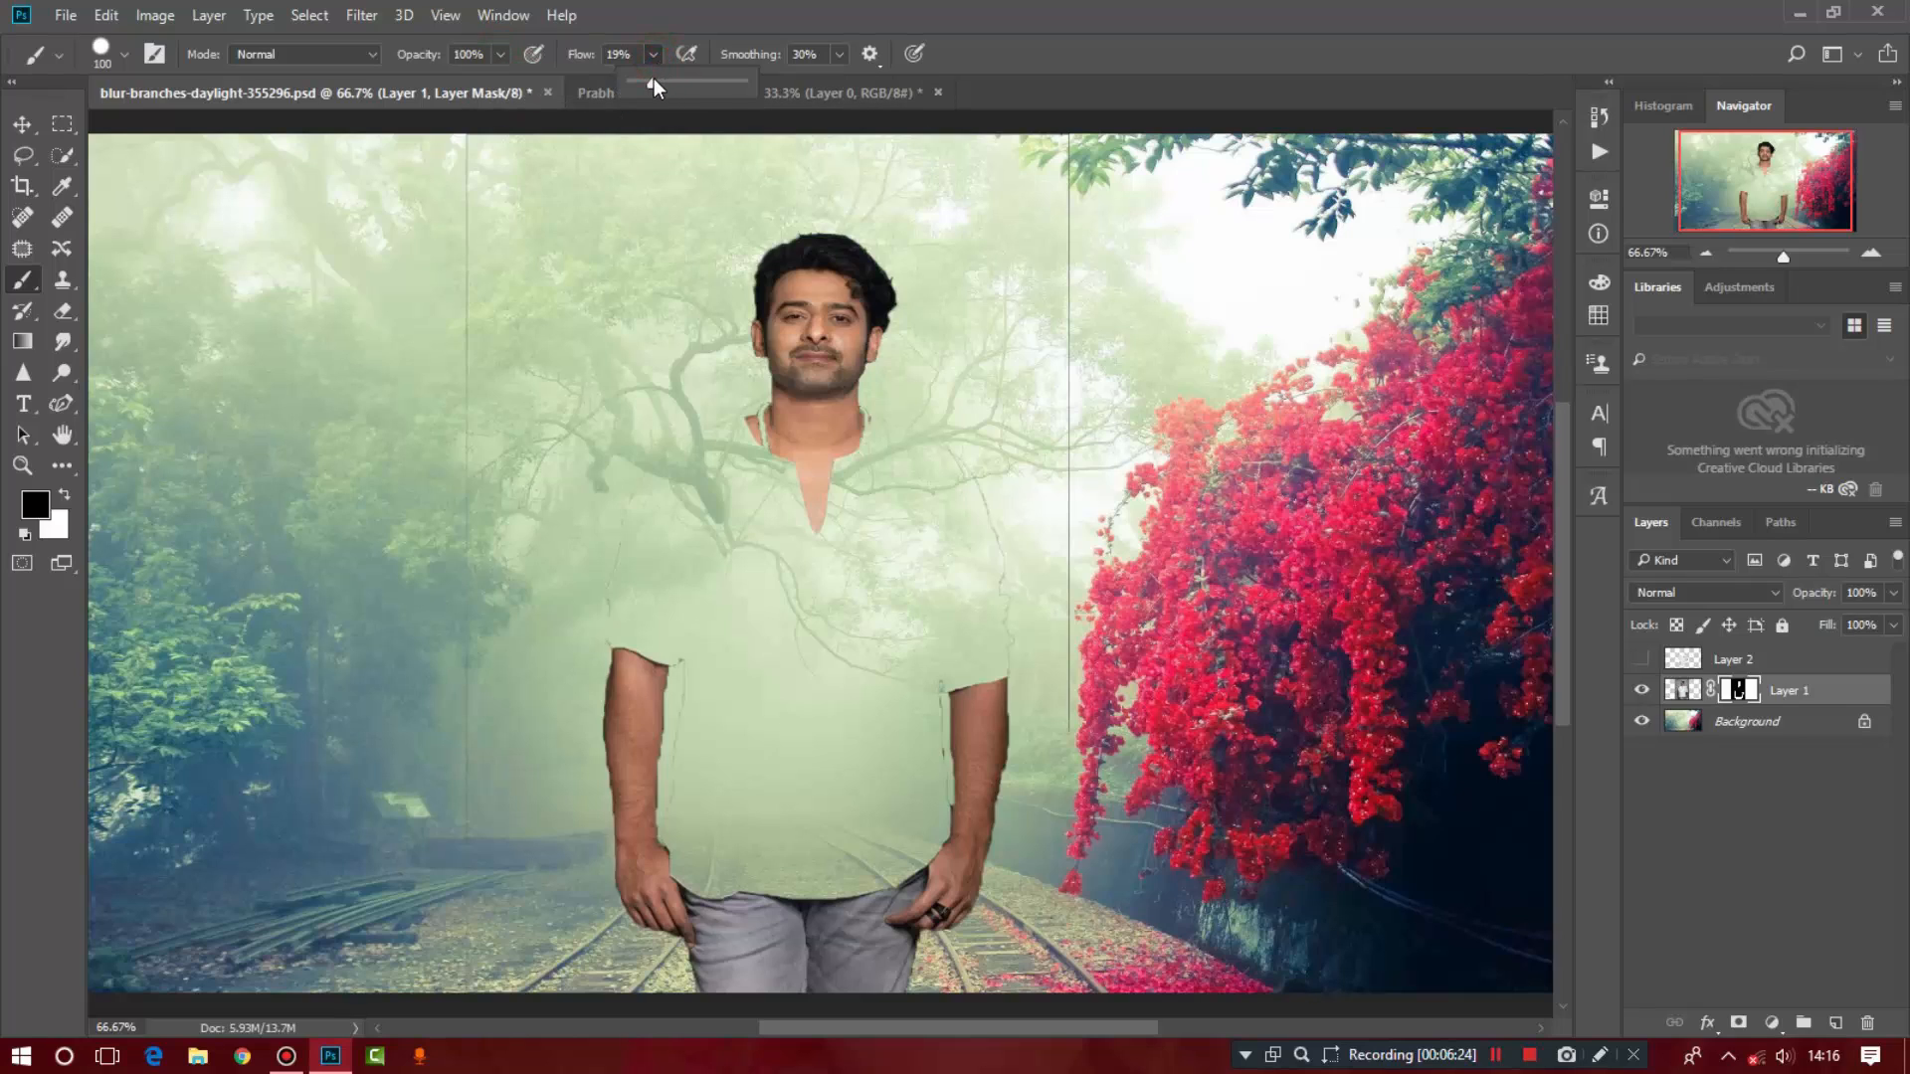
pyautogui.moveTo(653, 79); pyautogui.dragTo(931, 104)
pyautogui.click(841, 55)
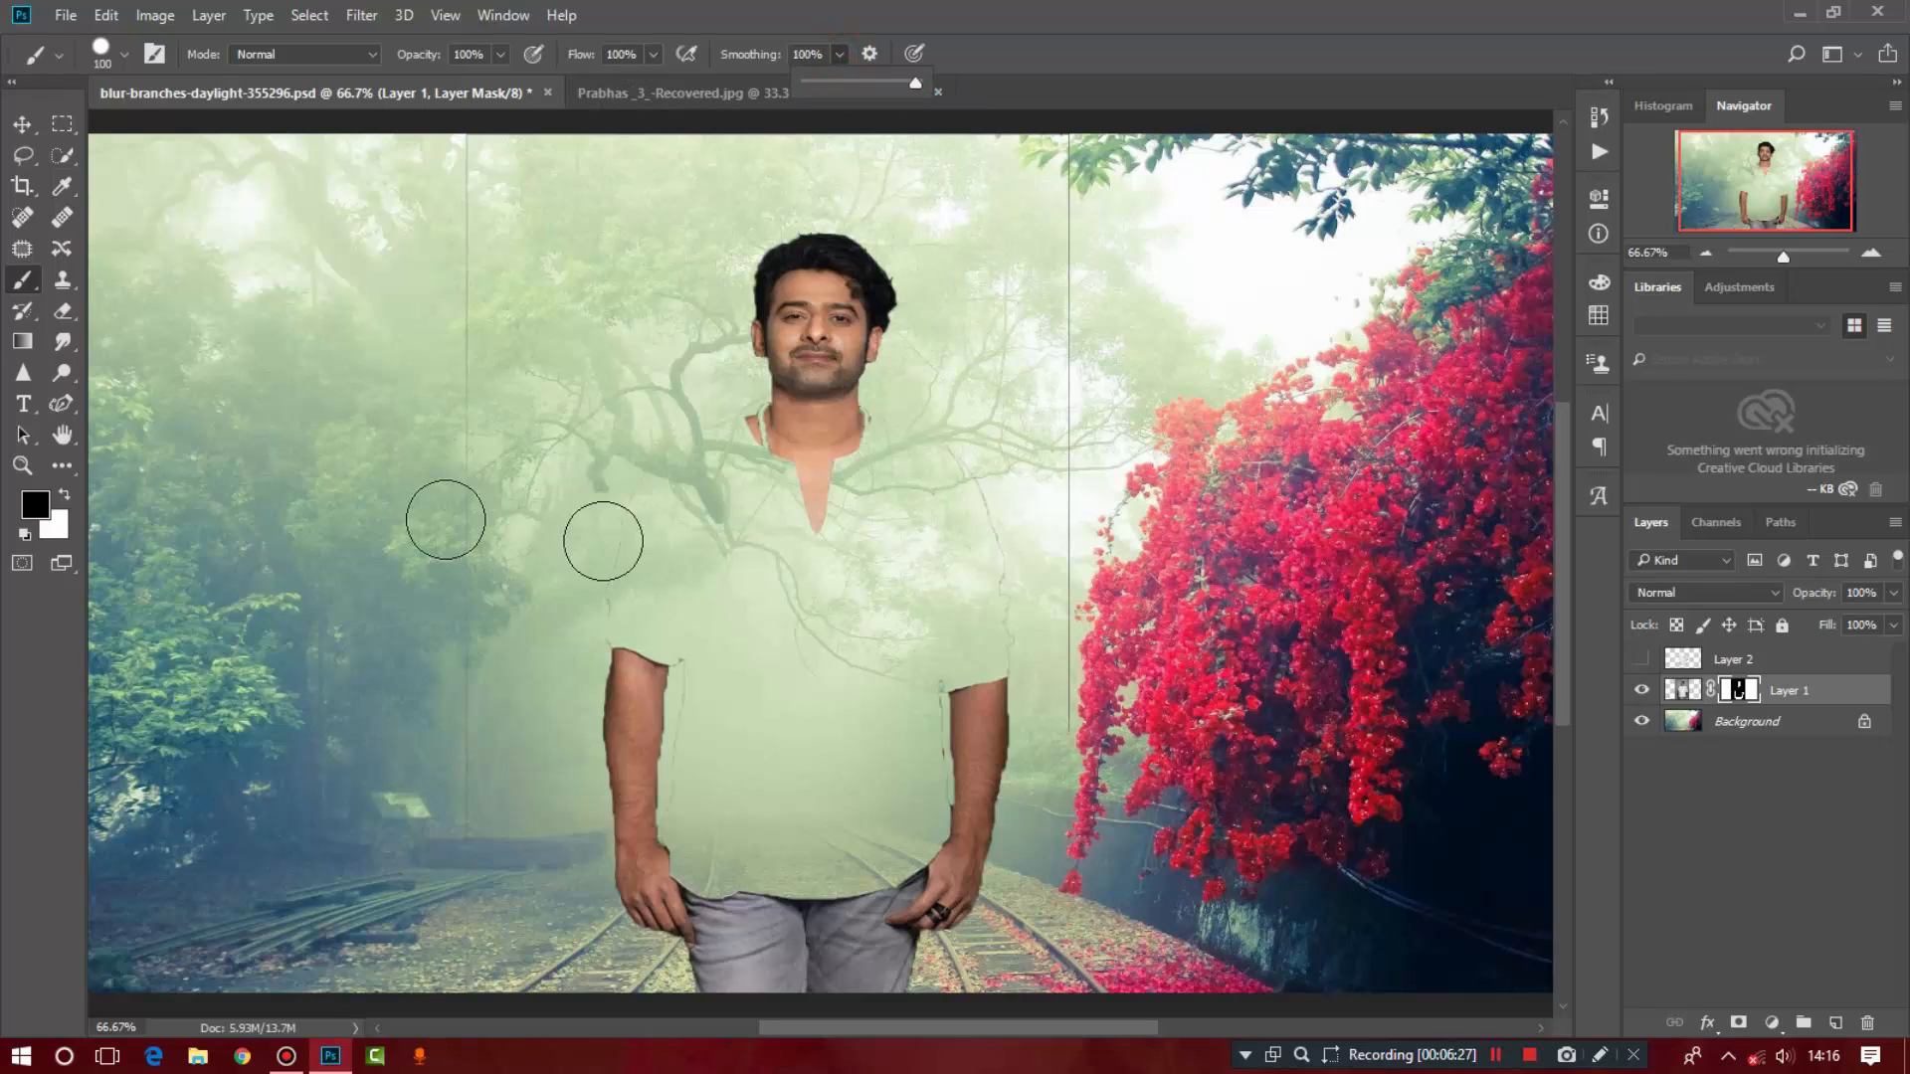
# Step: Keep black as the paint colour and brush away the leftover outlines beside the left-hand sleeve and inner arm on Layer 1's mask
pyautogui.click(36, 505)
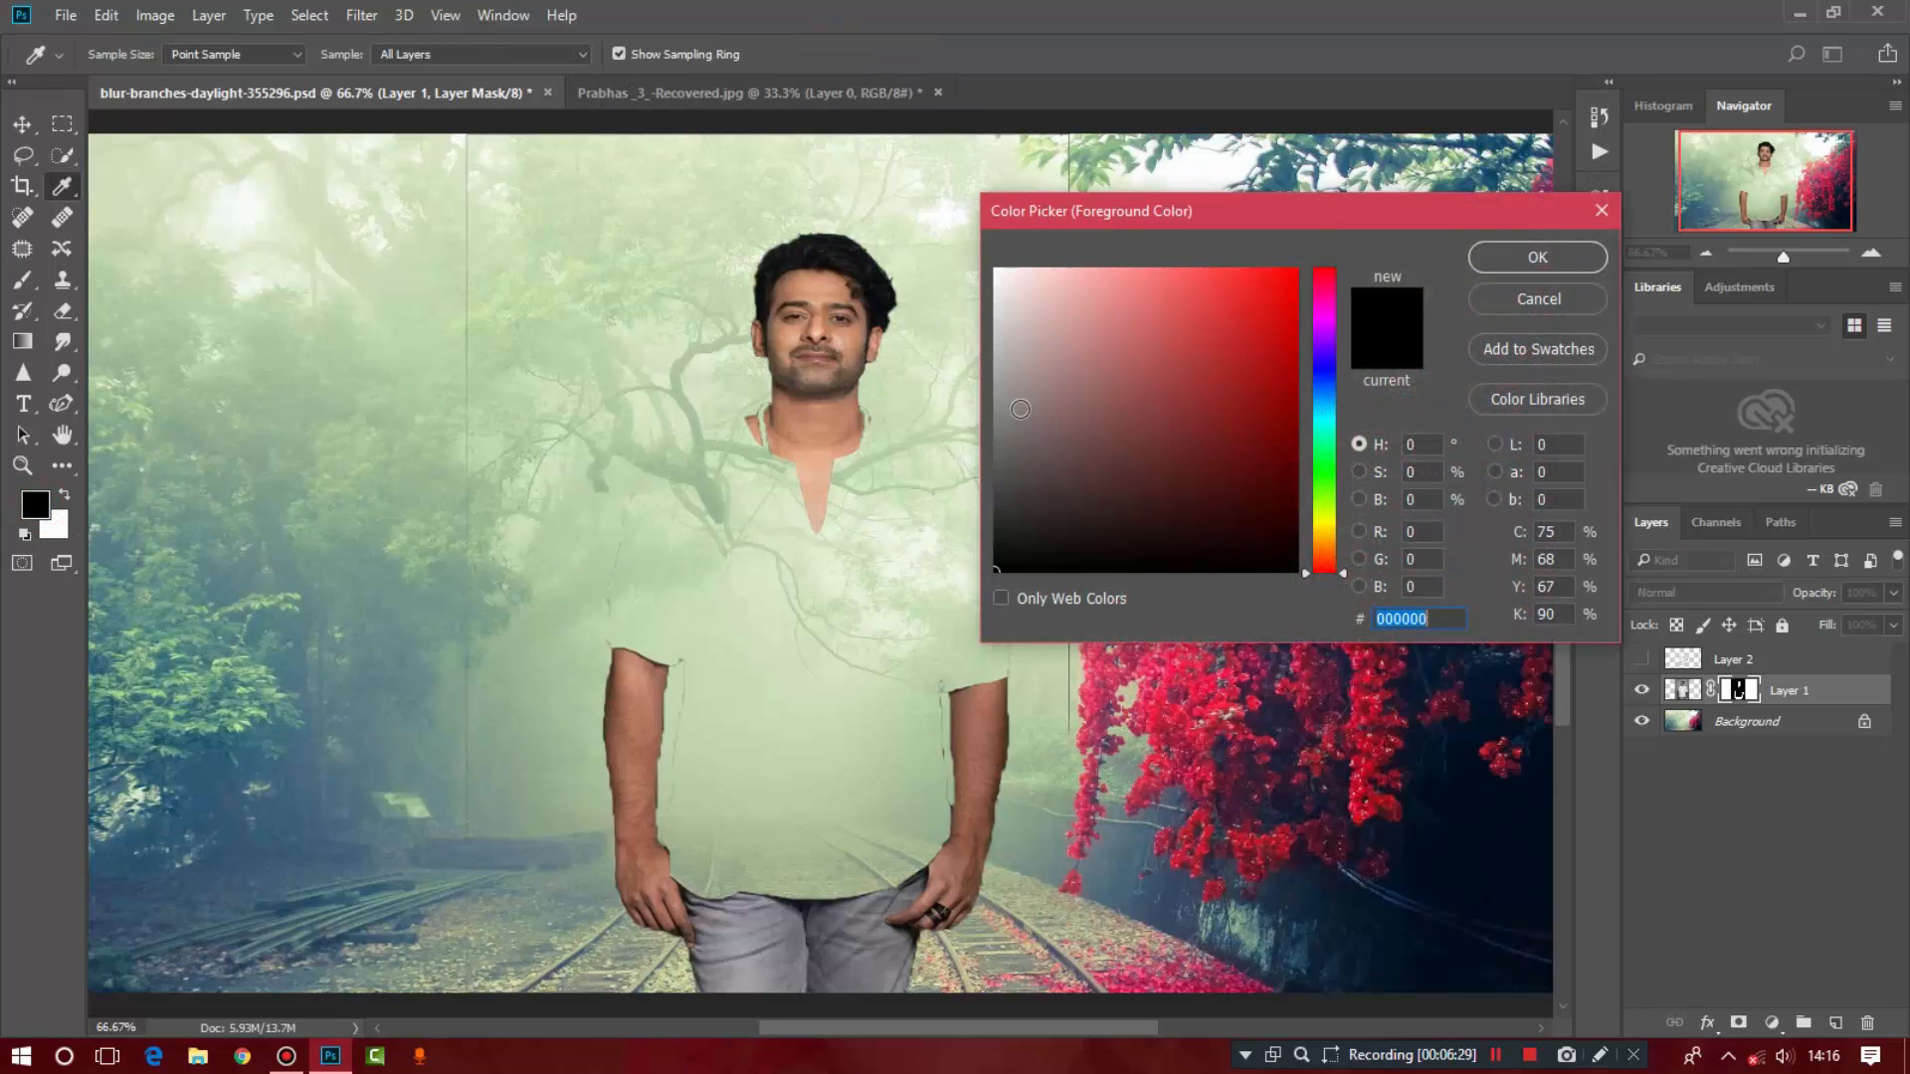
pyautogui.click(1511, 257)
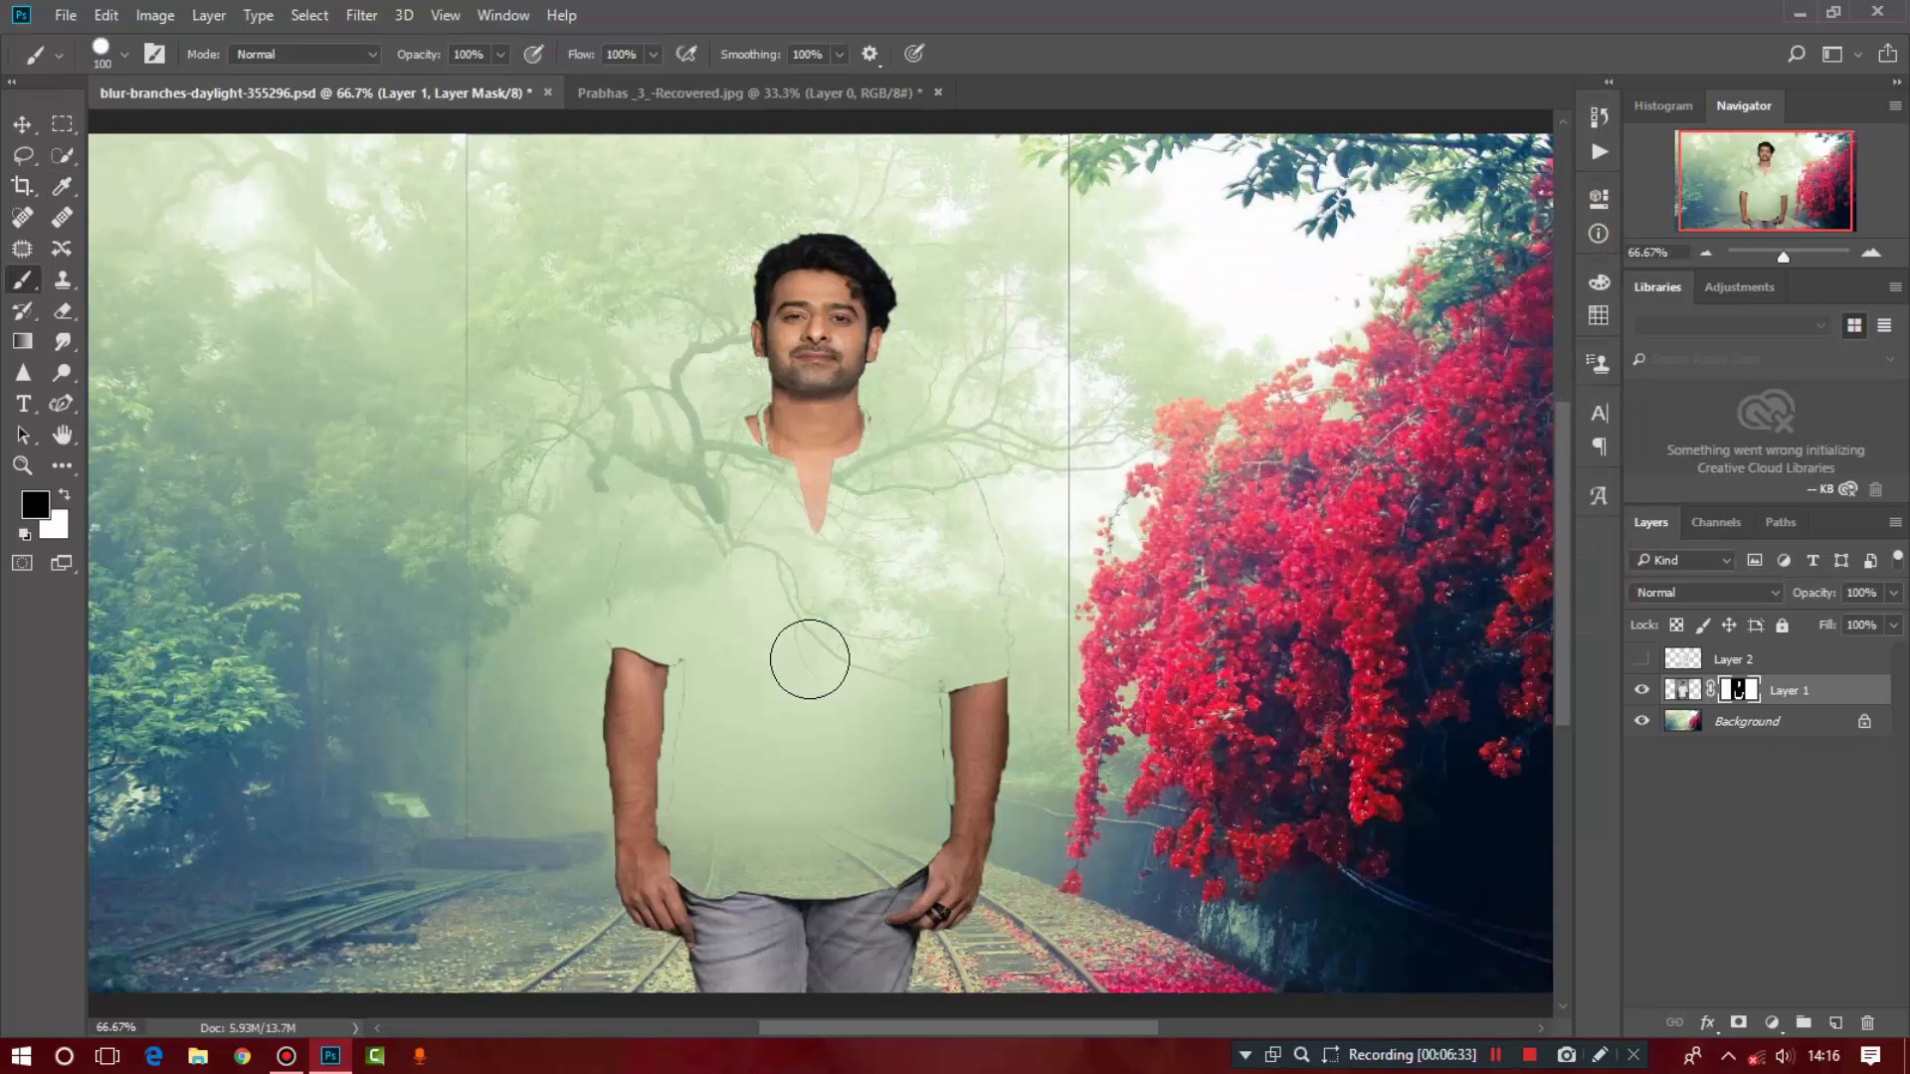
pyautogui.hotkey('ctrl', '+')
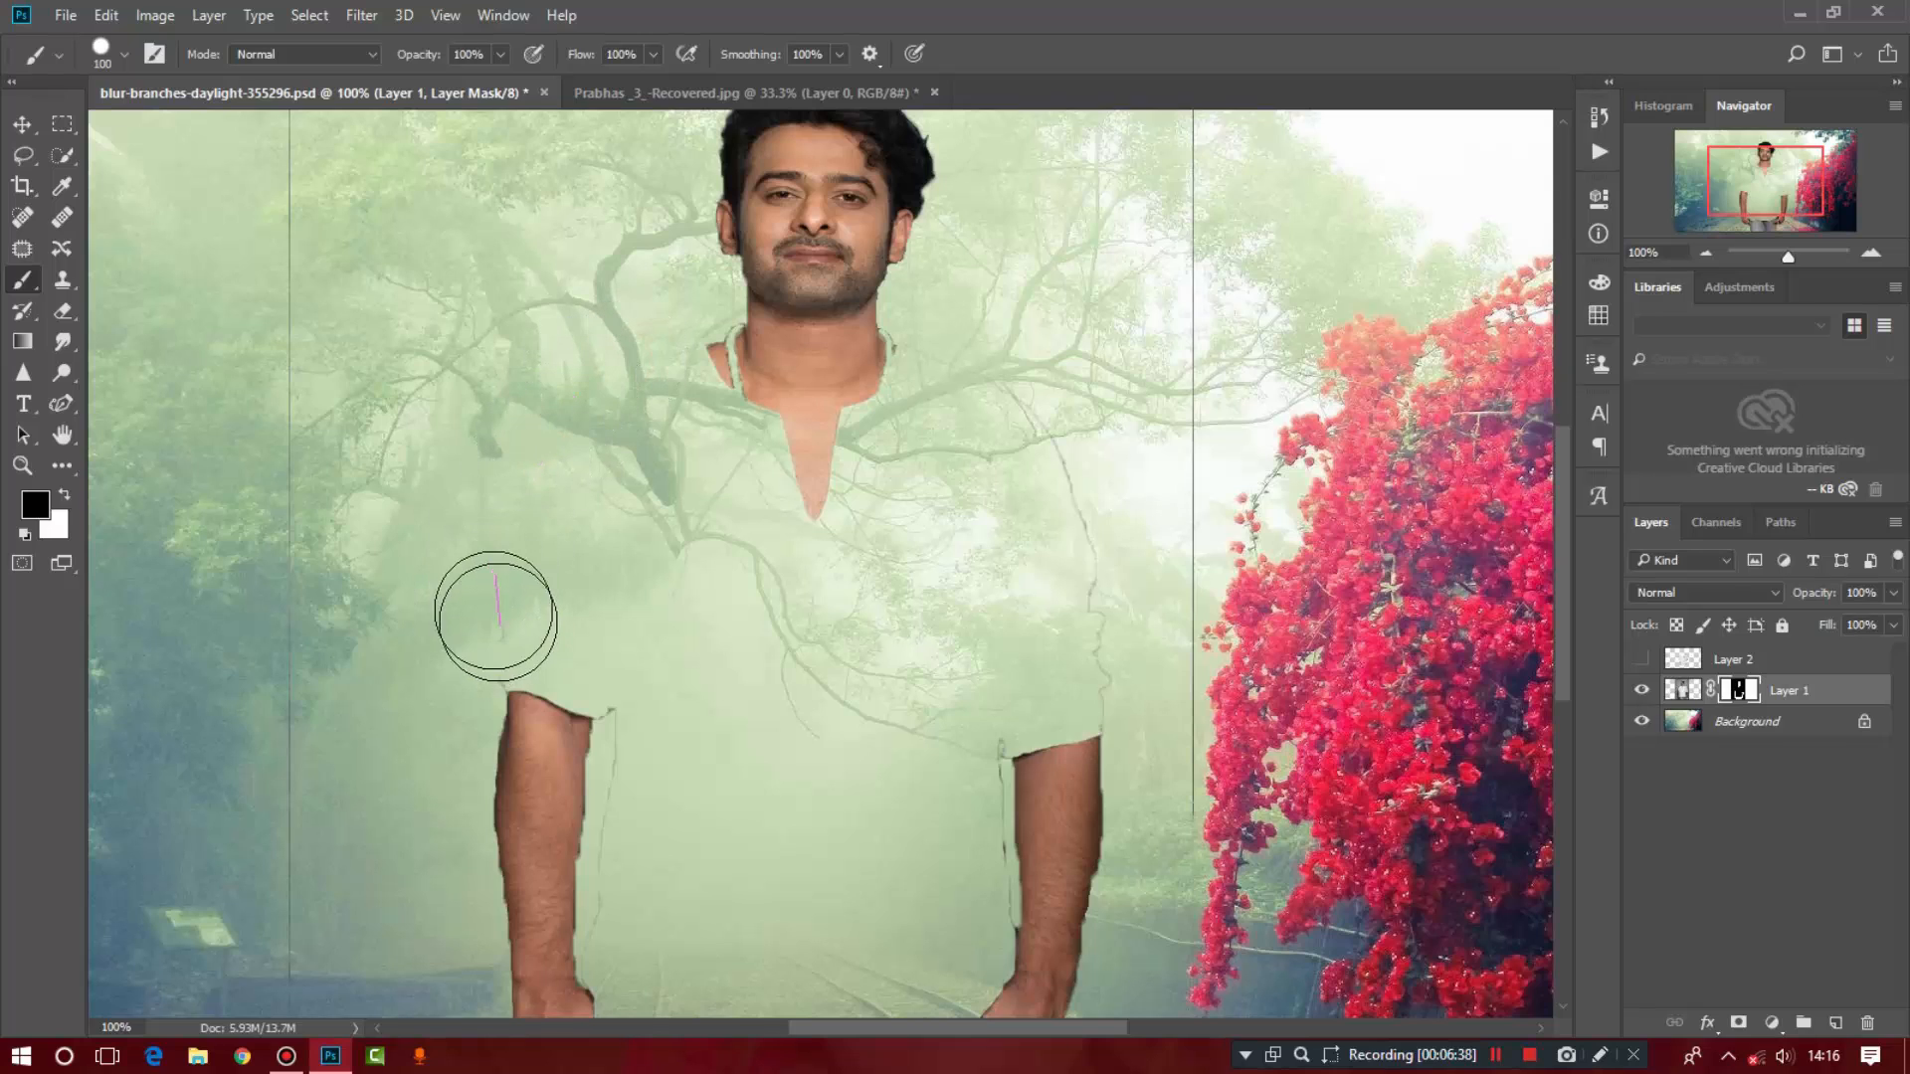
pyautogui.click(646, 684)
pyautogui.moveTo(646, 685); pyautogui.dragTo(648, 909)
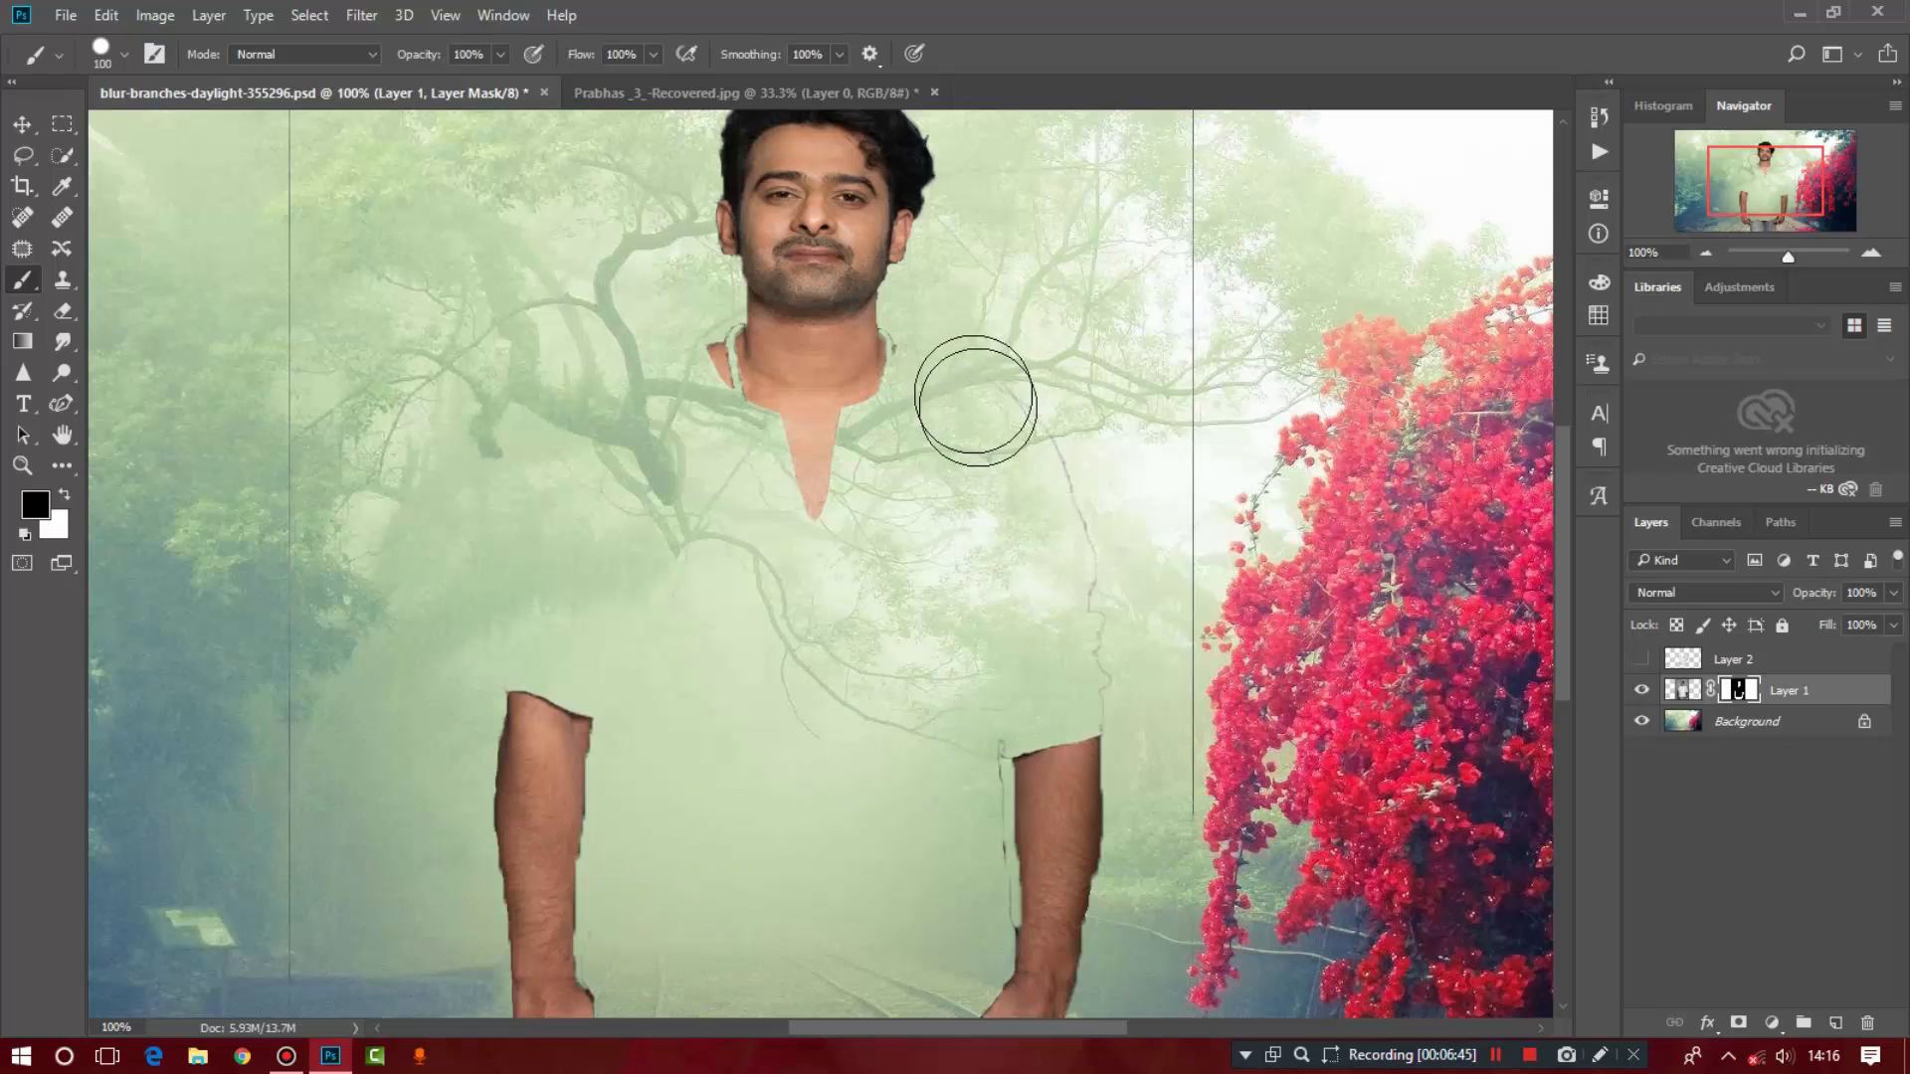
# Step: Paint black over the leftover shirt outlines along the right-hand shoulder, sleeve and inner arm on Layer 1's mask
pyautogui.moveTo(1092, 582)
pyautogui.mouseDown()
pyautogui.moveTo(1110, 672)
pyautogui.moveTo(1097, 619)
pyautogui.moveTo(1126, 702)
pyautogui.moveTo(1212, 689)
pyautogui.moveTo(1232, 786)
pyautogui.mouseUp()
pyautogui.moveTo(961, 700); pyautogui.dragTo(945, 741)
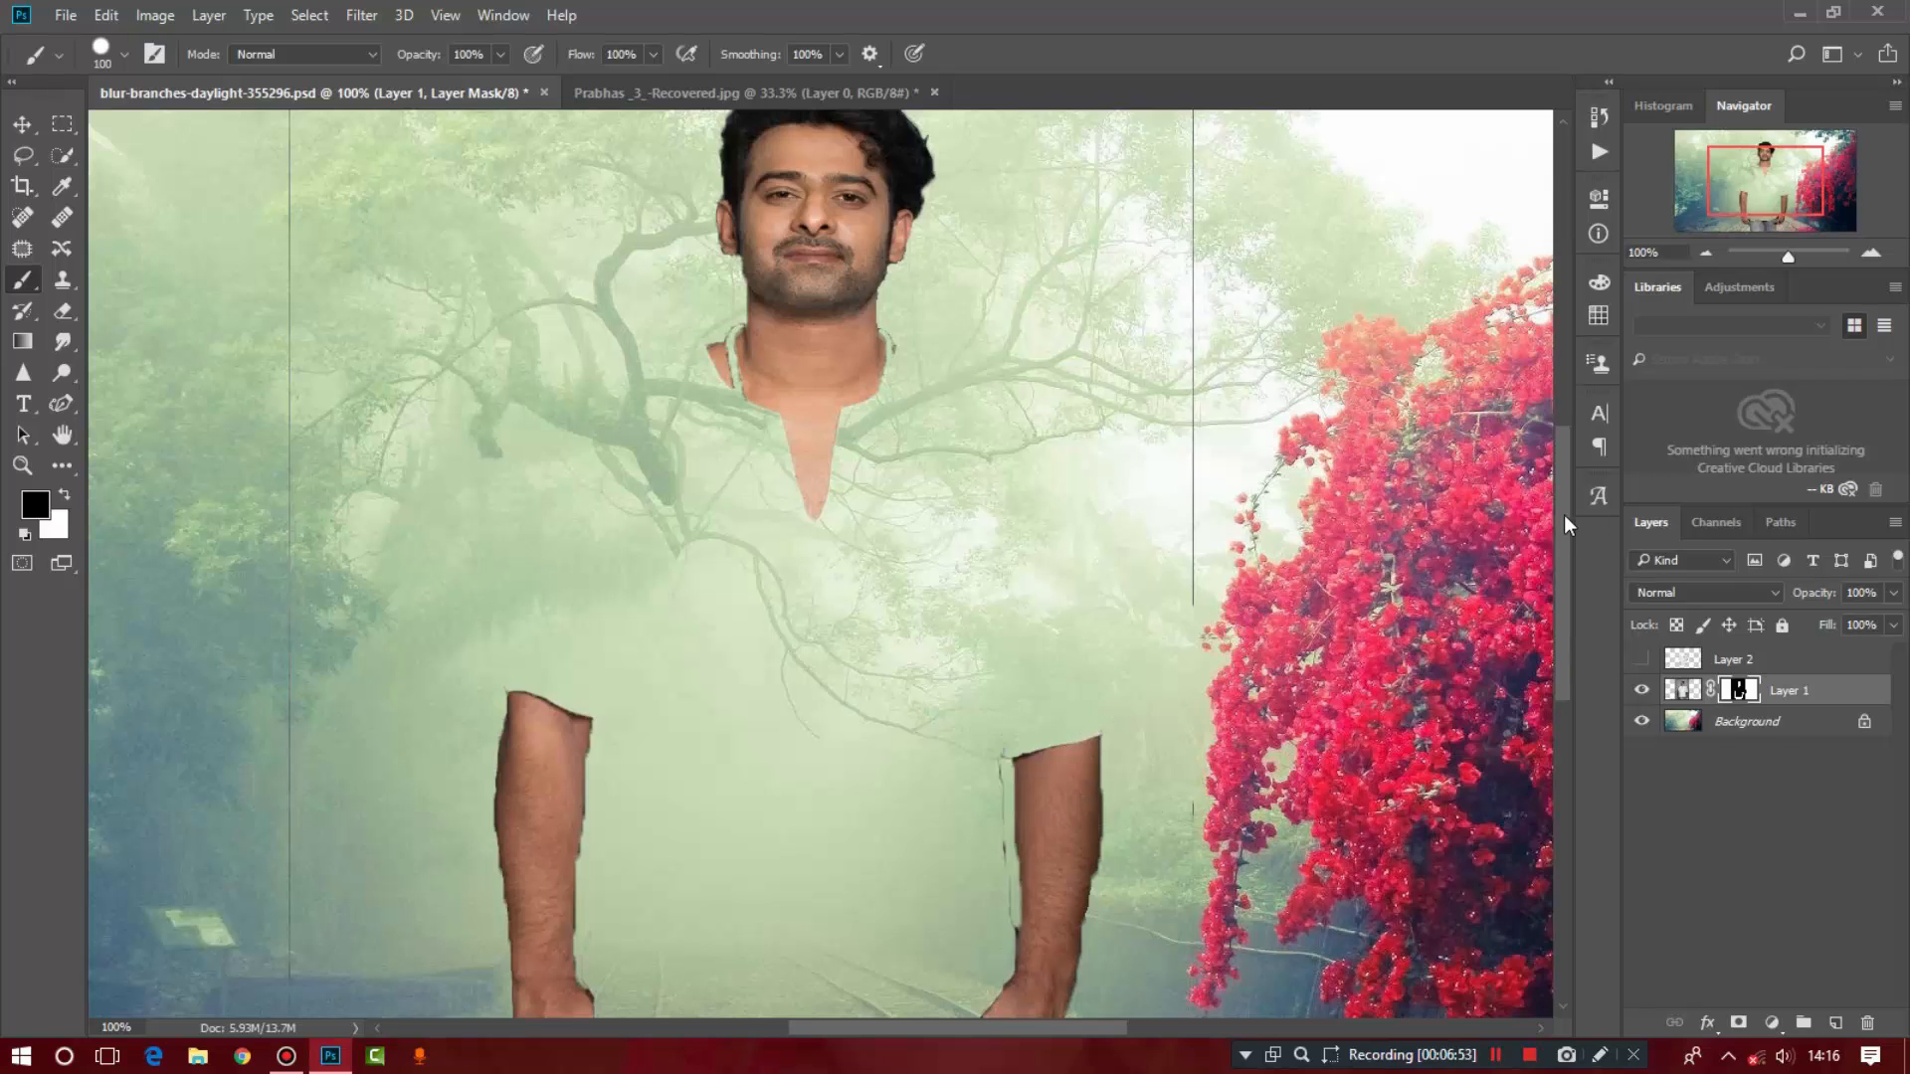
pyautogui.moveTo(1564, 515); pyautogui.dragTo(1564, 565)
pyautogui.moveTo(946, 546); pyautogui.dragTo(956, 750)
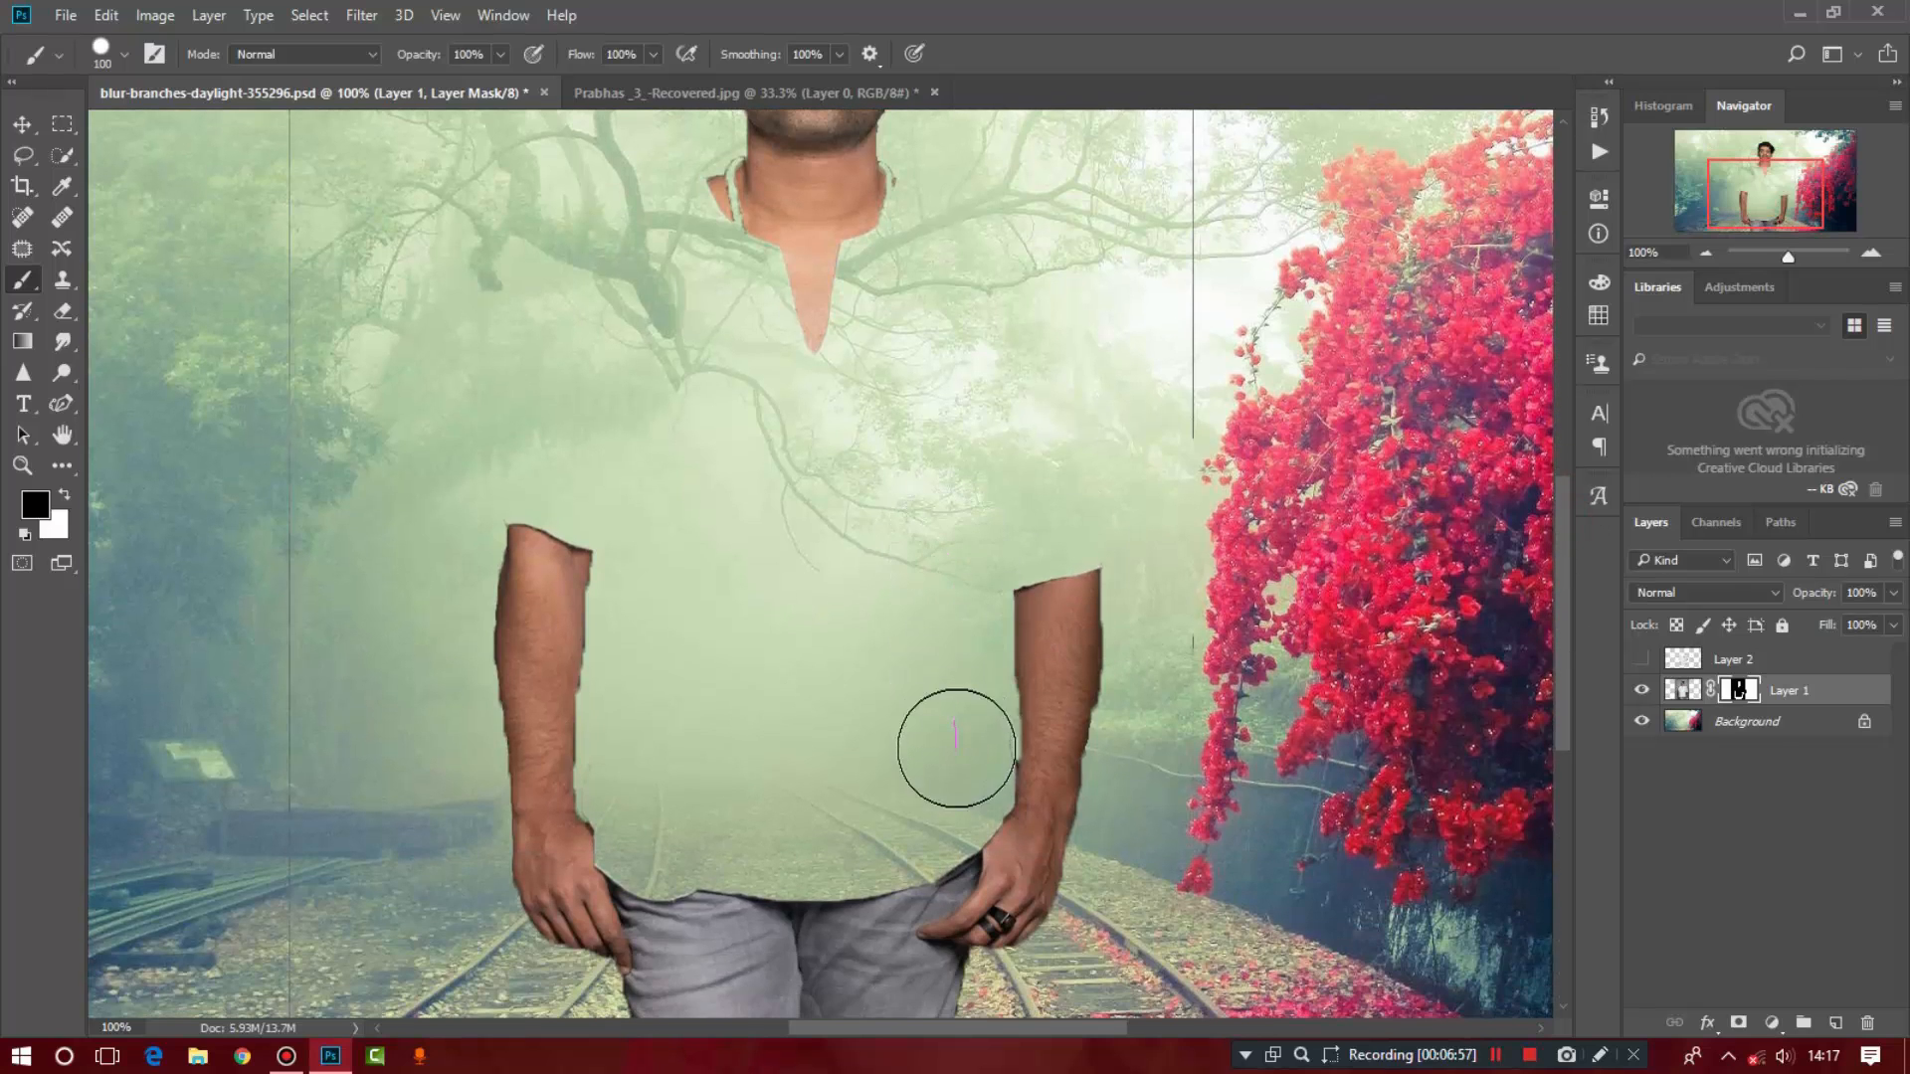
pyautogui.moveTo(1184, 672); pyautogui.dragTo(1154, 341)
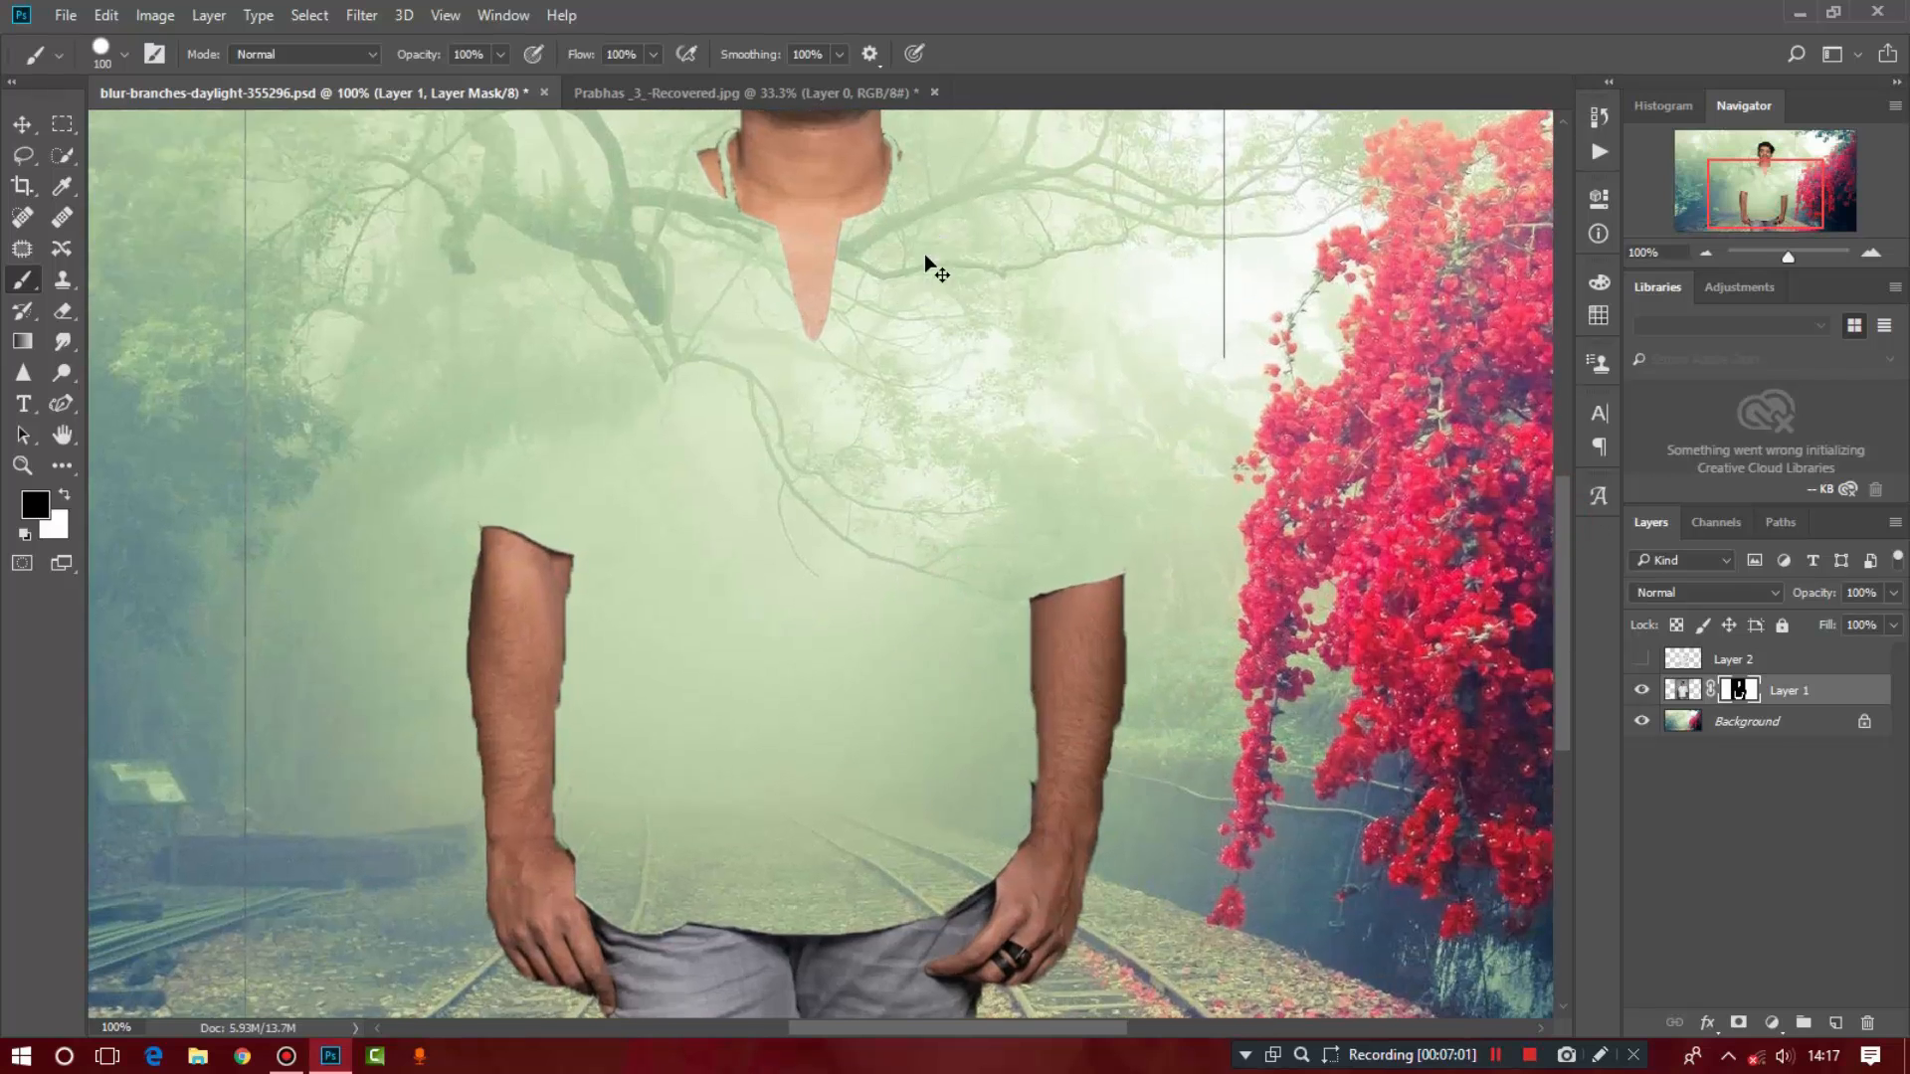
# Step: Paint out the stray marks beside the neck and the vertical edge lines on both sides of the man on Layer 1's mask
pyautogui.hotkey('ctrl', '+')
pyautogui.moveTo(1565, 626); pyautogui.dragTo(1570, 512)
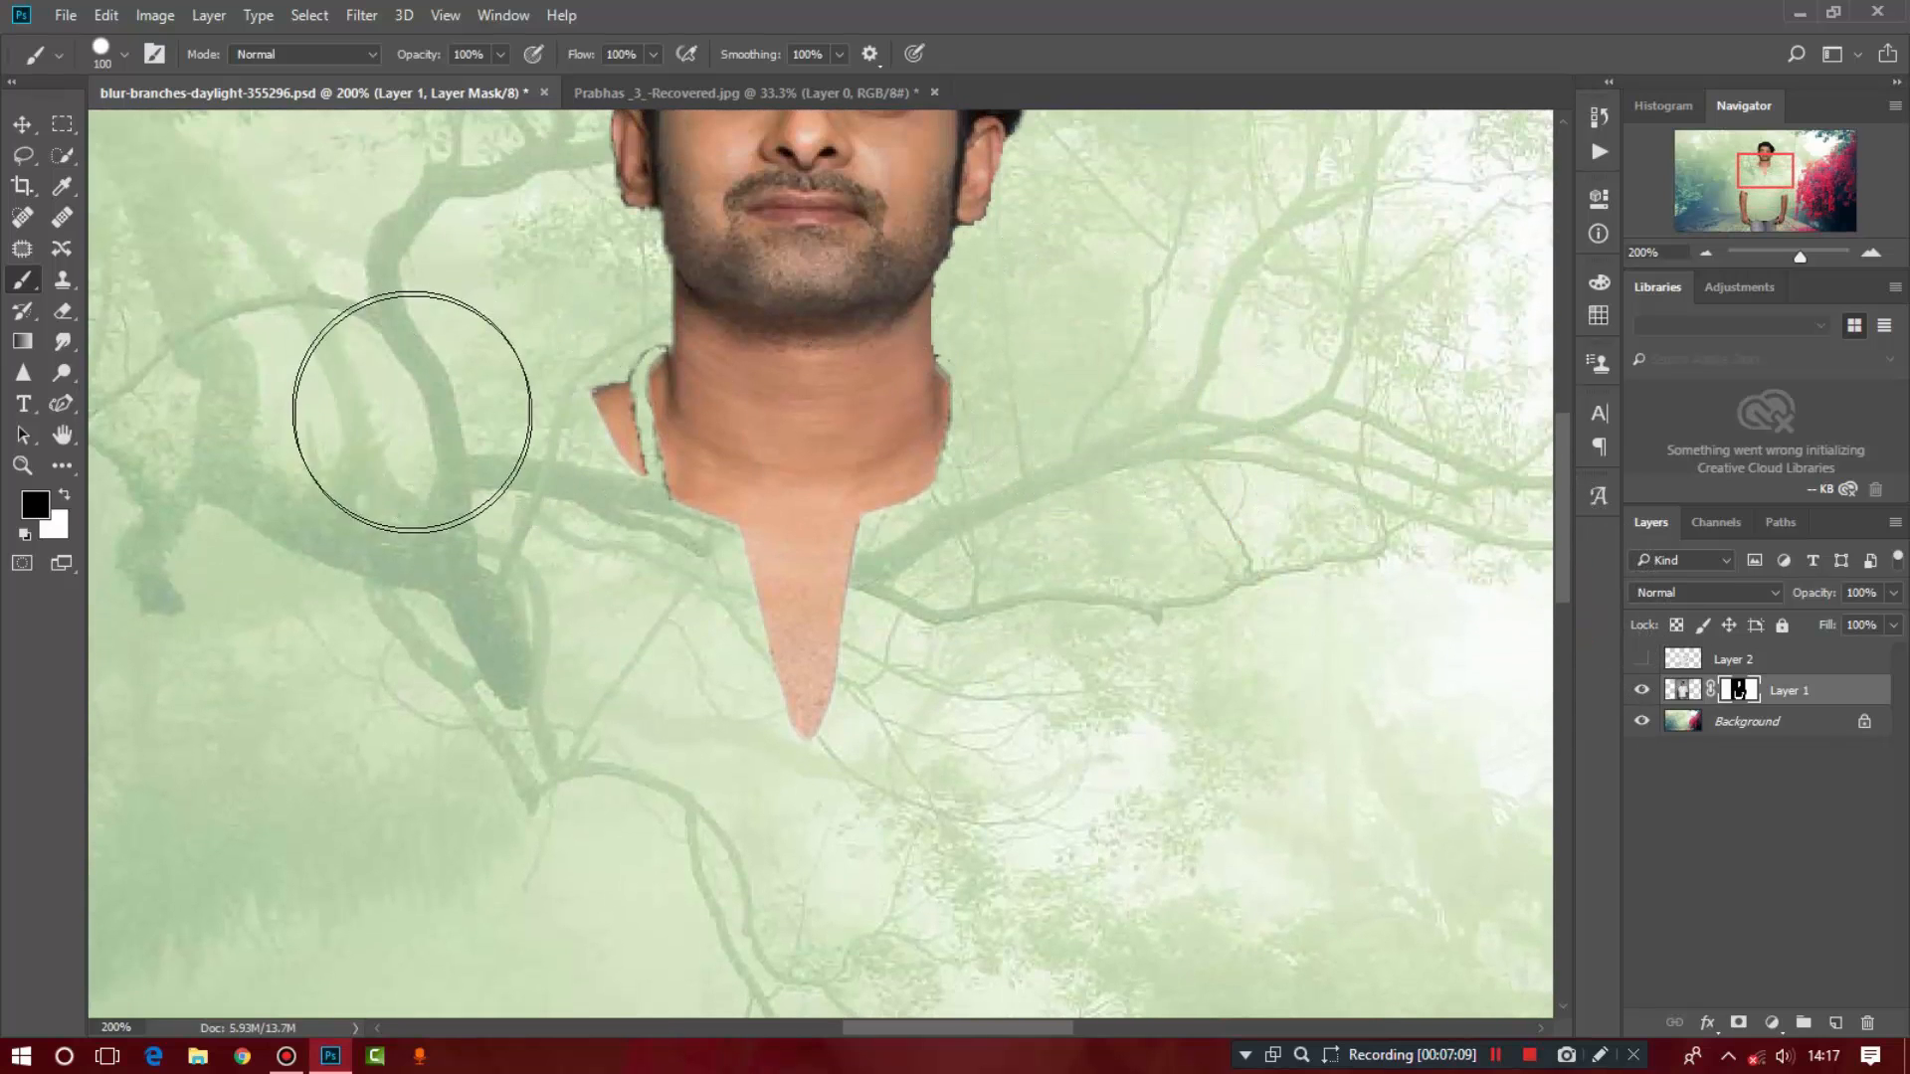
pyautogui.click(461, 364)
pyautogui.click(1220, 495)
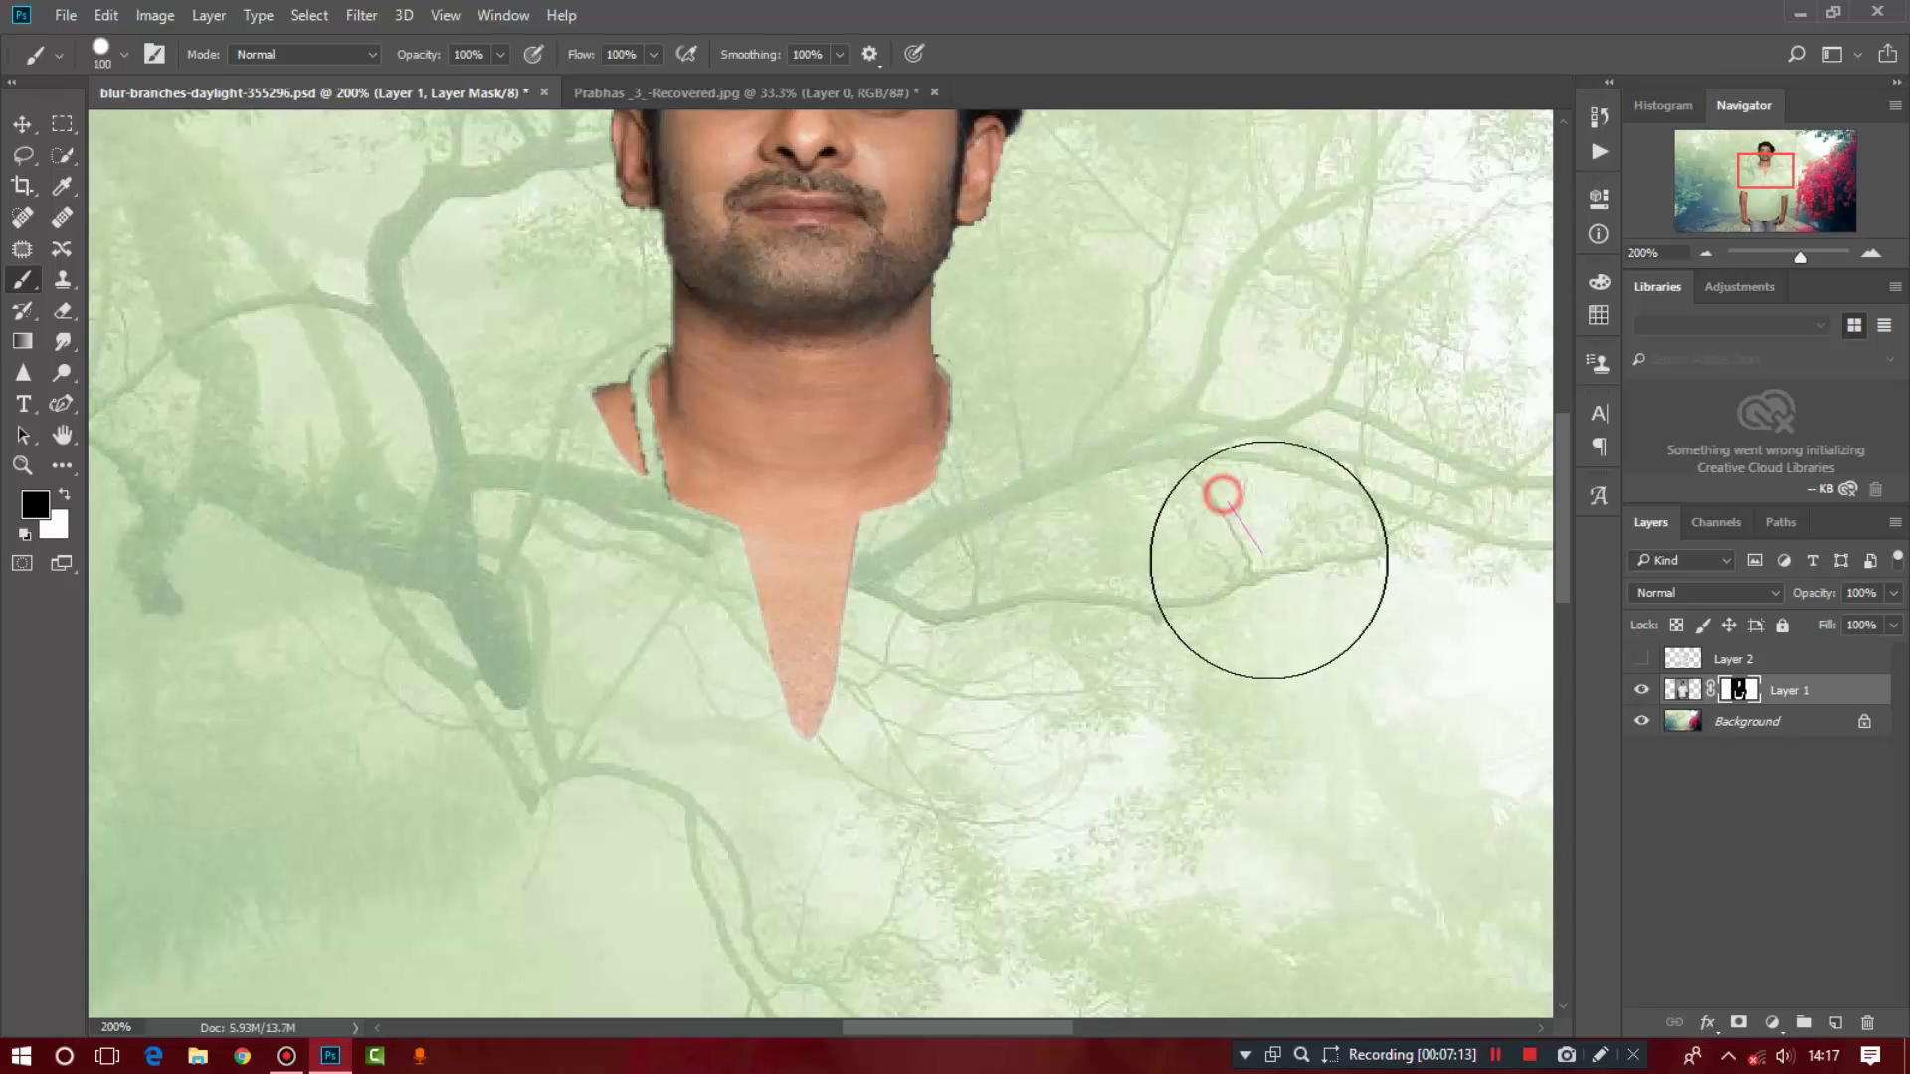
pyautogui.hotkey('ctrl', '-')
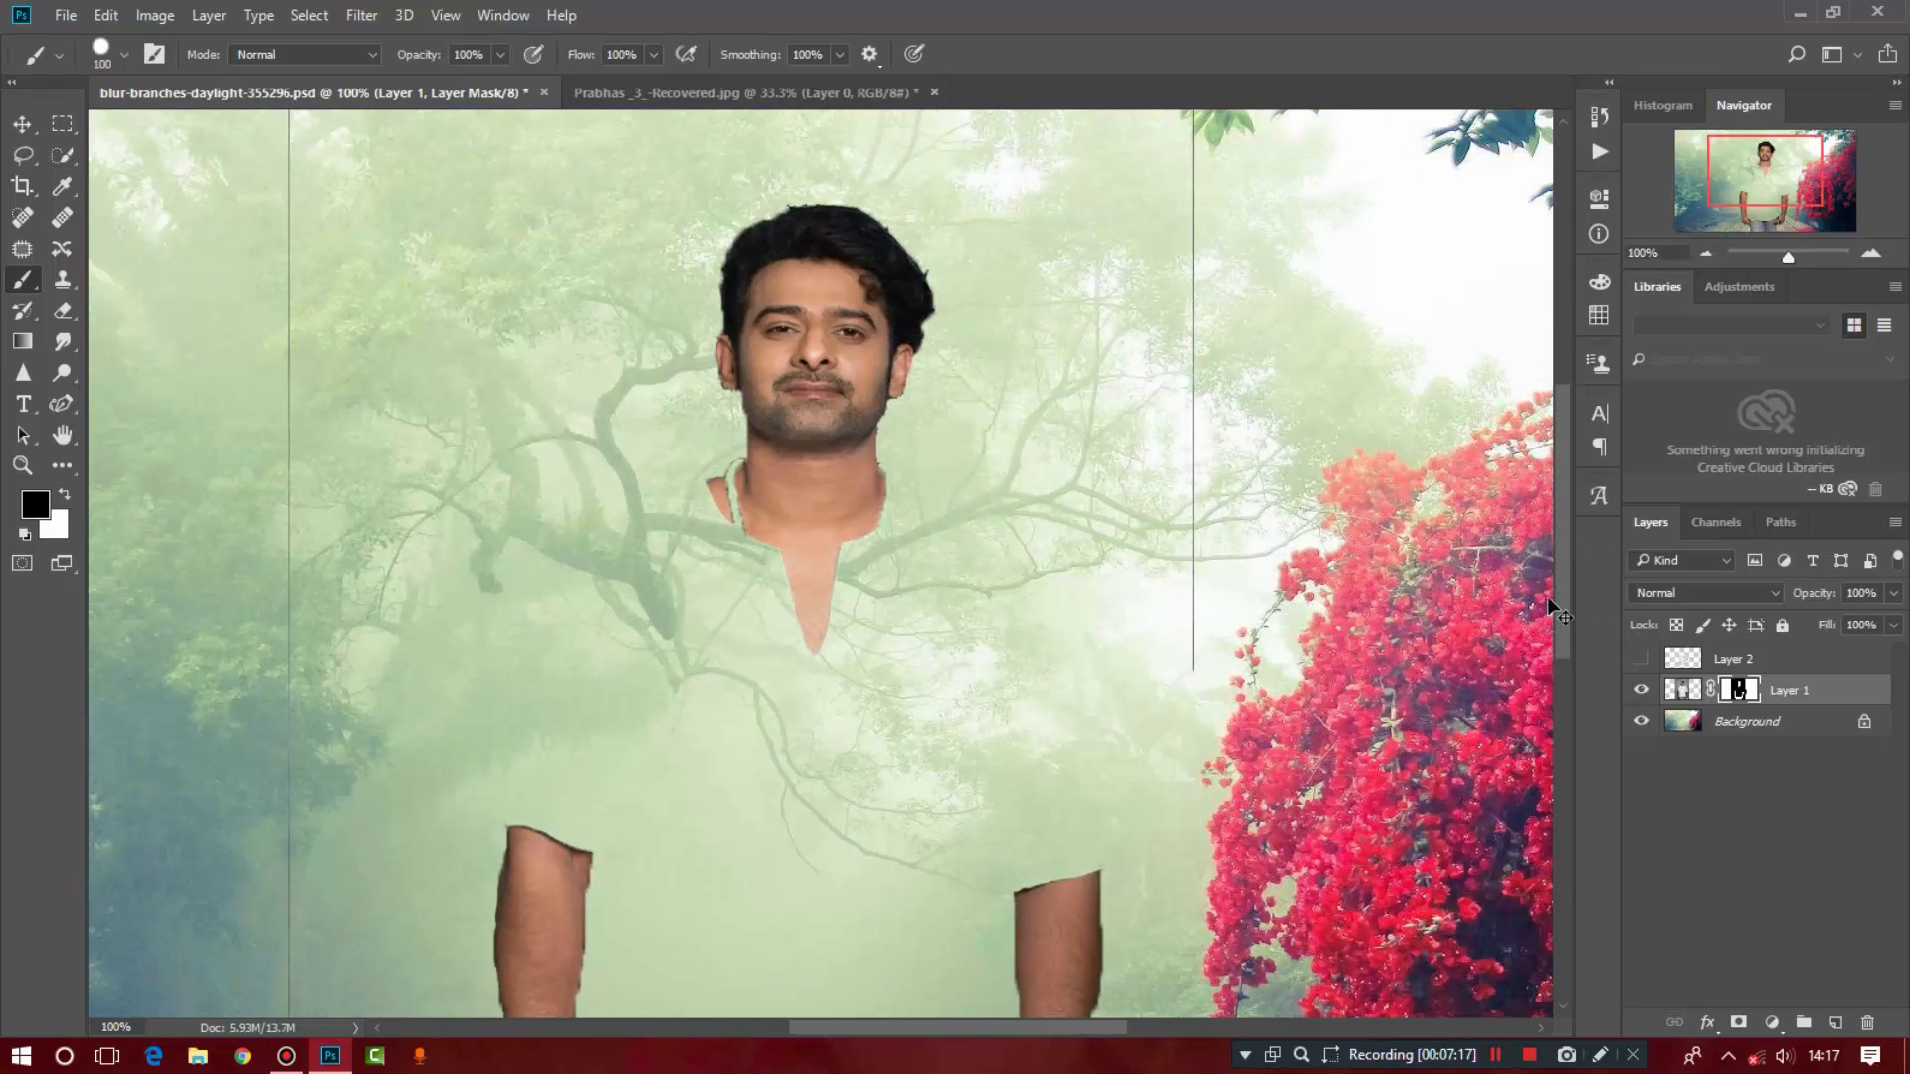
pyautogui.hotkey('ctrl', '-')
pyautogui.moveTo(1078, 204)
pyautogui.mouseDown()
pyautogui.moveTo(896, 221)
pyautogui.moveTo(1111, 214)
pyautogui.moveTo(551, 228)
pyautogui.moveTo(440, 442)
pyautogui.moveTo(471, 250)
pyautogui.moveTo(443, 619)
pyautogui.moveTo(511, 796)
pyautogui.moveTo(455, 706)
pyautogui.moveTo(478, 927)
pyautogui.mouseUp()
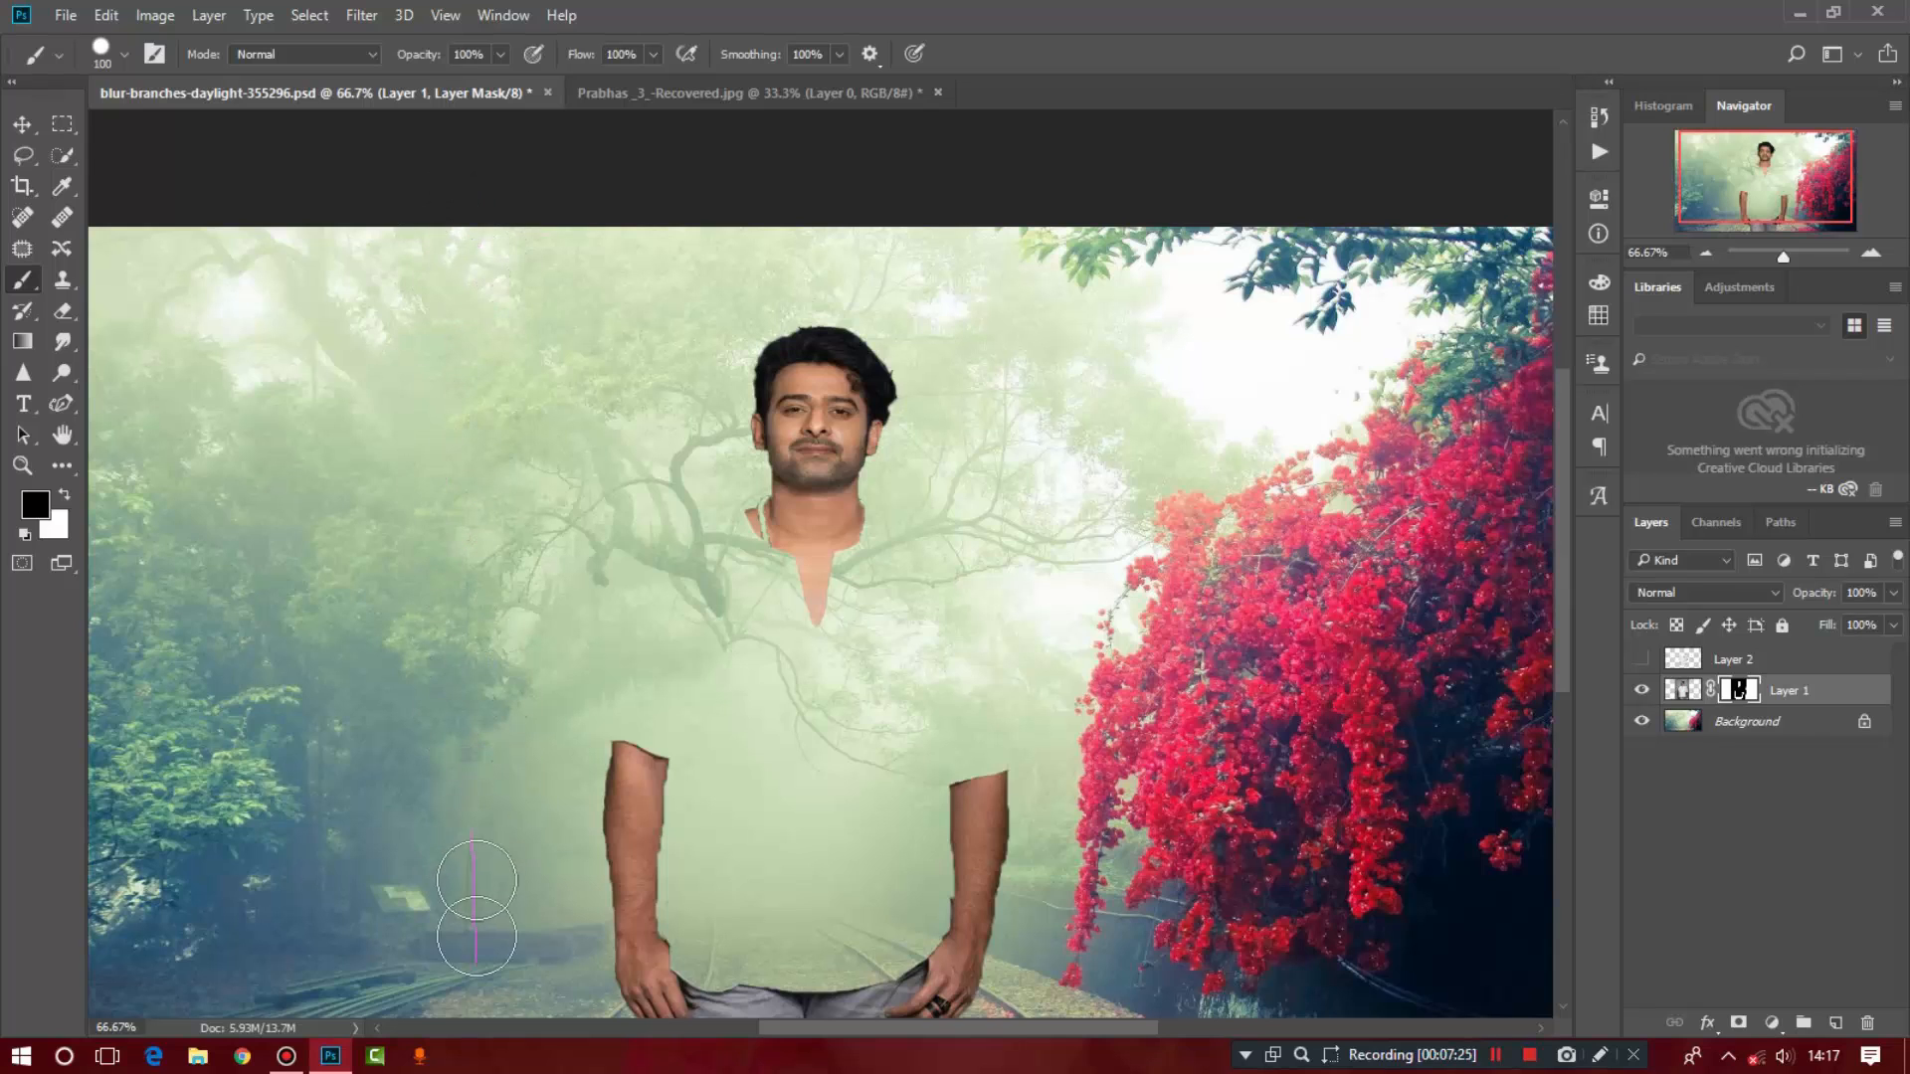
pyautogui.moveTo(1564, 588); pyautogui.dragTo(1564, 664)
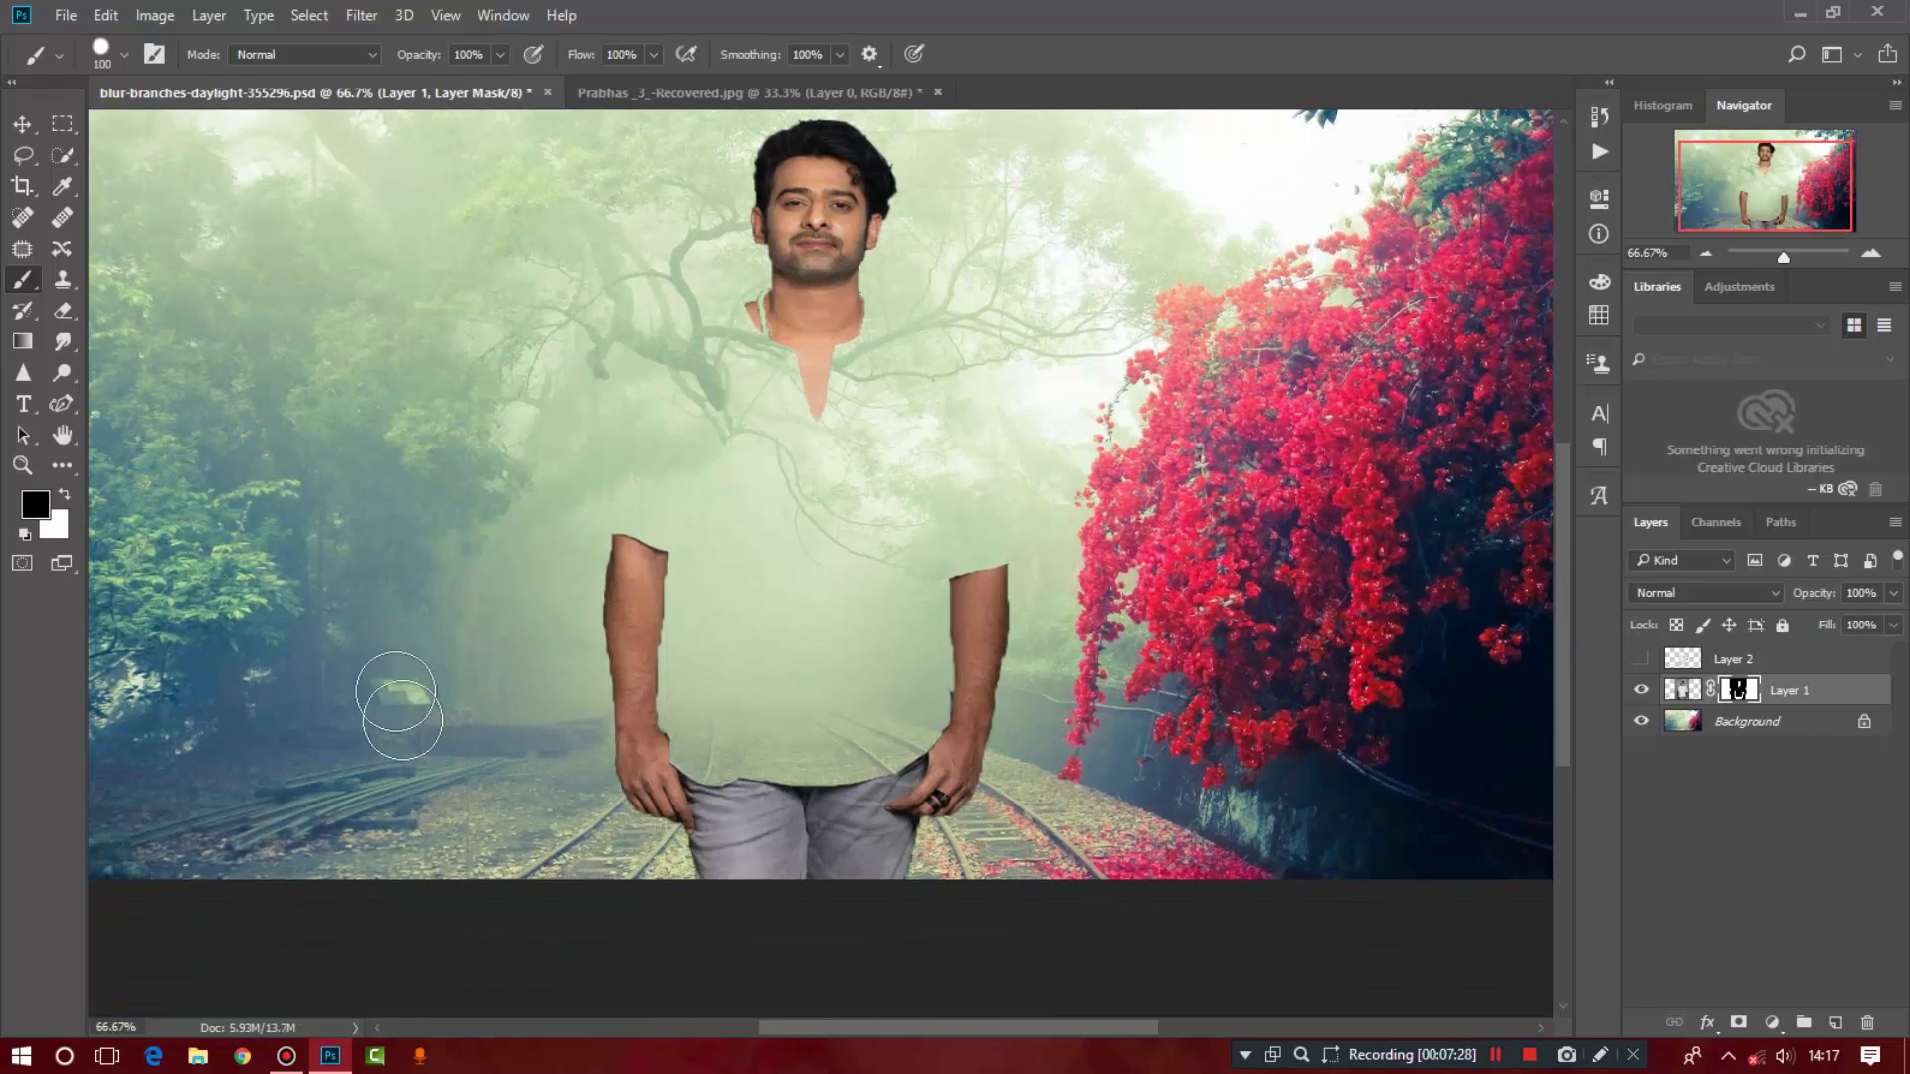
pyautogui.moveTo(454, 574)
pyautogui.mouseDown()
pyautogui.moveTo(472, 779)
pyautogui.moveTo(444, 727)
pyautogui.mouseUp()
pyautogui.moveTo(1085, 876)
pyautogui.mouseDown()
pyautogui.moveTo(1116, 771)
pyautogui.moveTo(1105, 686)
pyautogui.moveTo(1116, 800)
pyautogui.moveTo(1079, 869)
pyautogui.mouseUp()
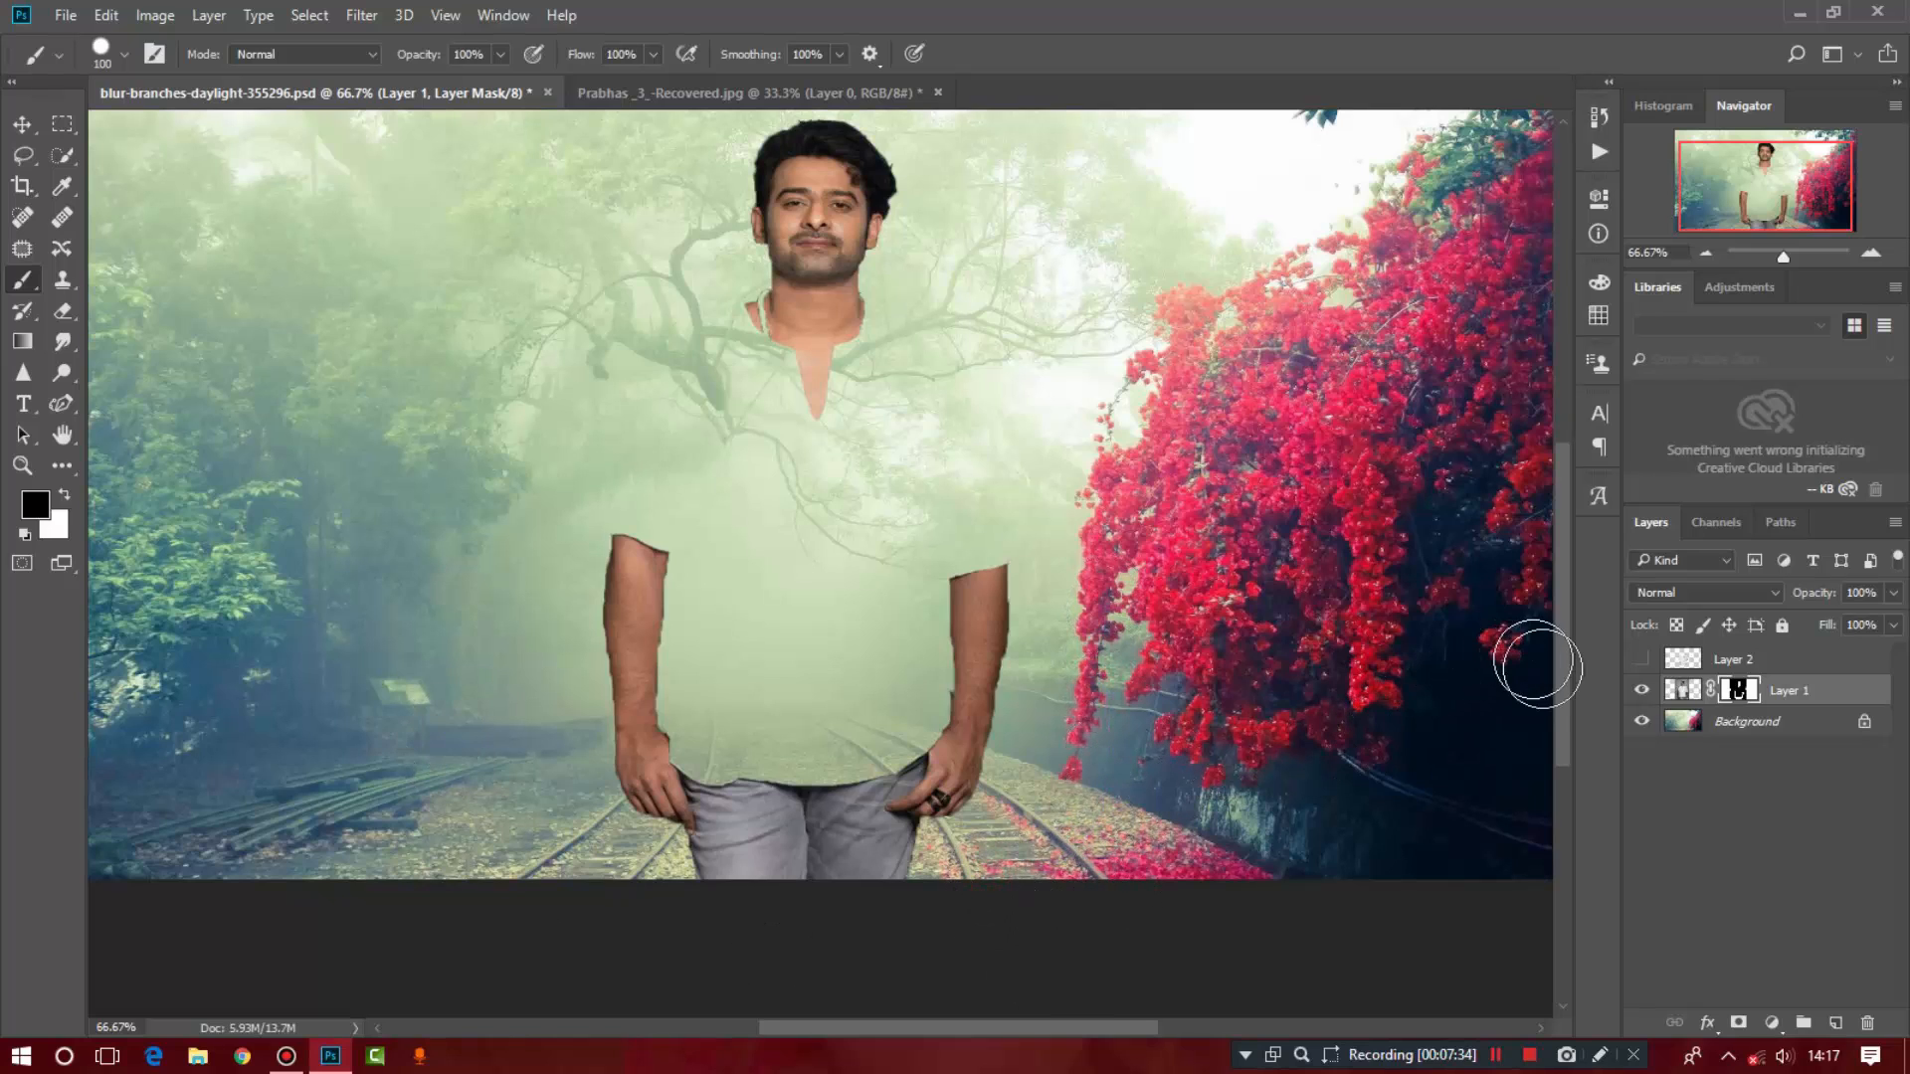
pyautogui.hotkey('ctrl', '-')
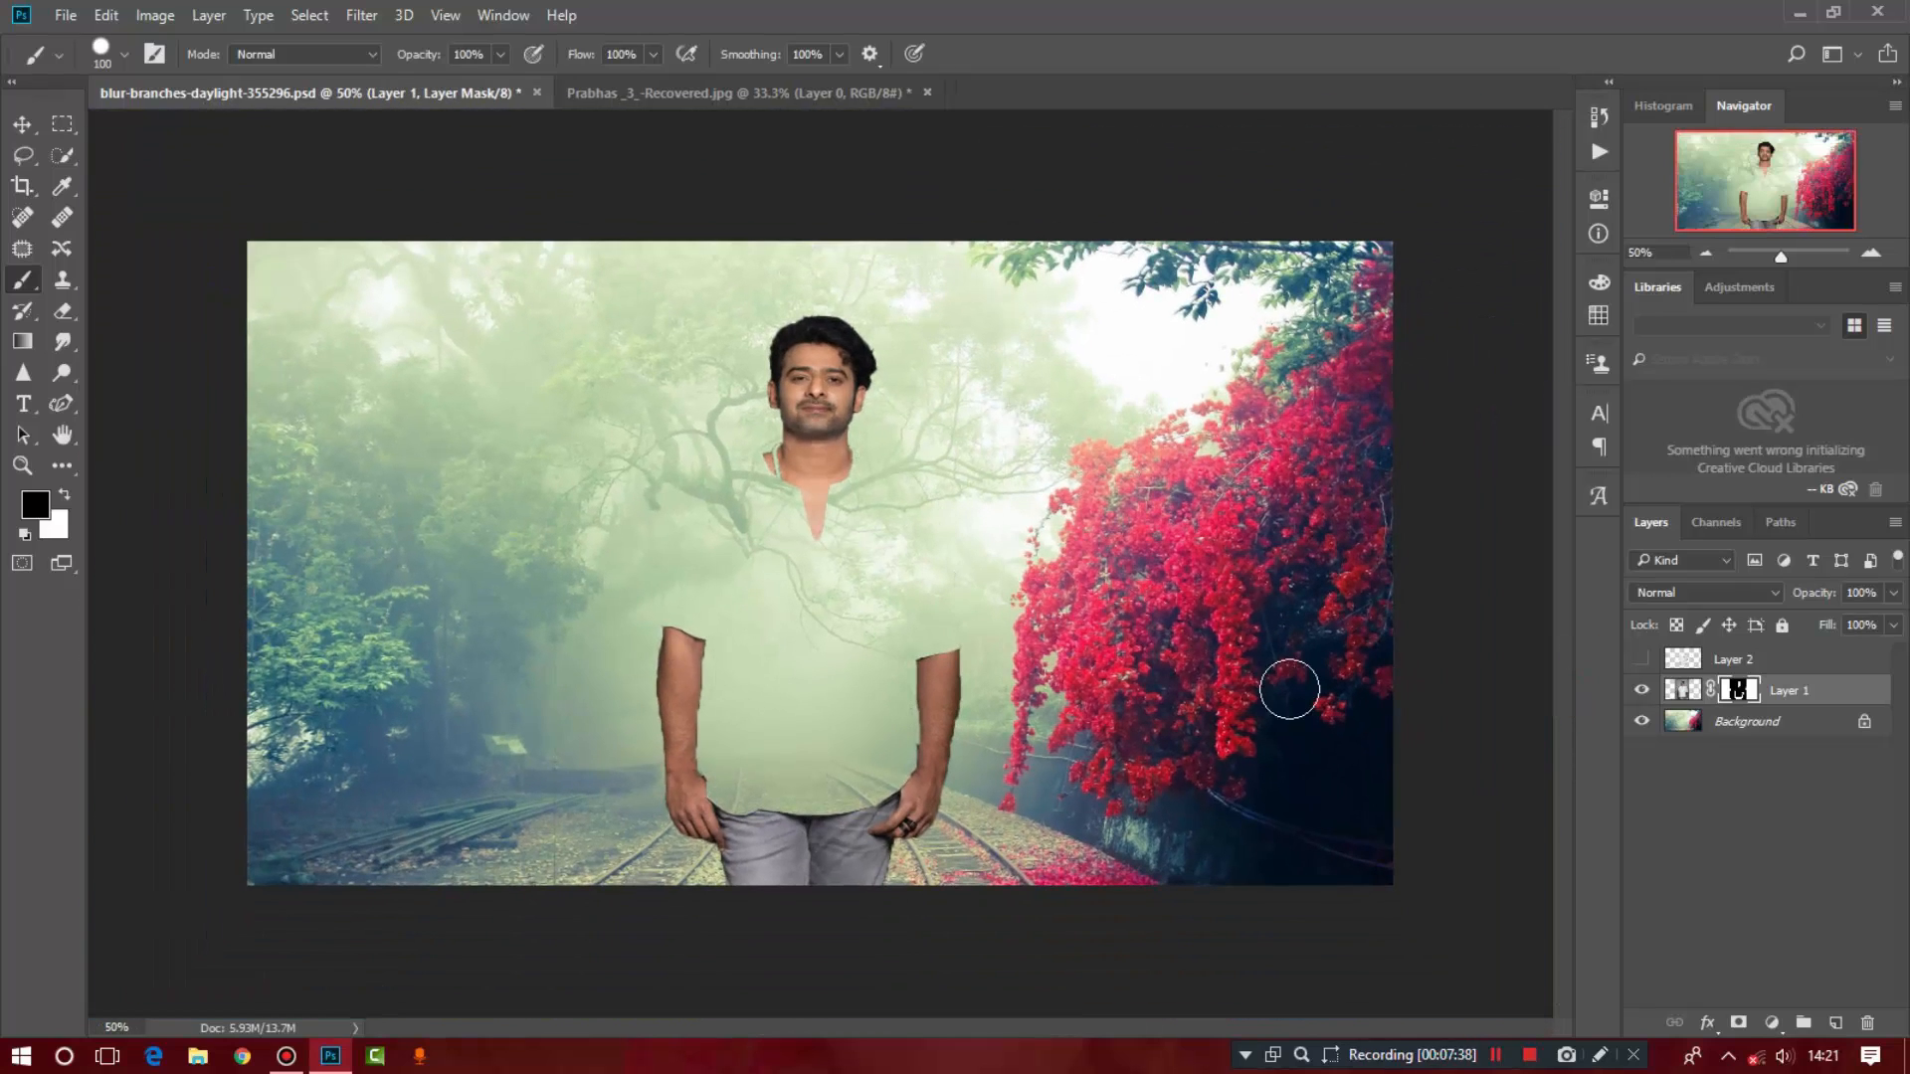
# Step: Show Layer 2 again and rename it T-shirt
pyautogui.click(1643, 661)
pyautogui.click(1727, 663)
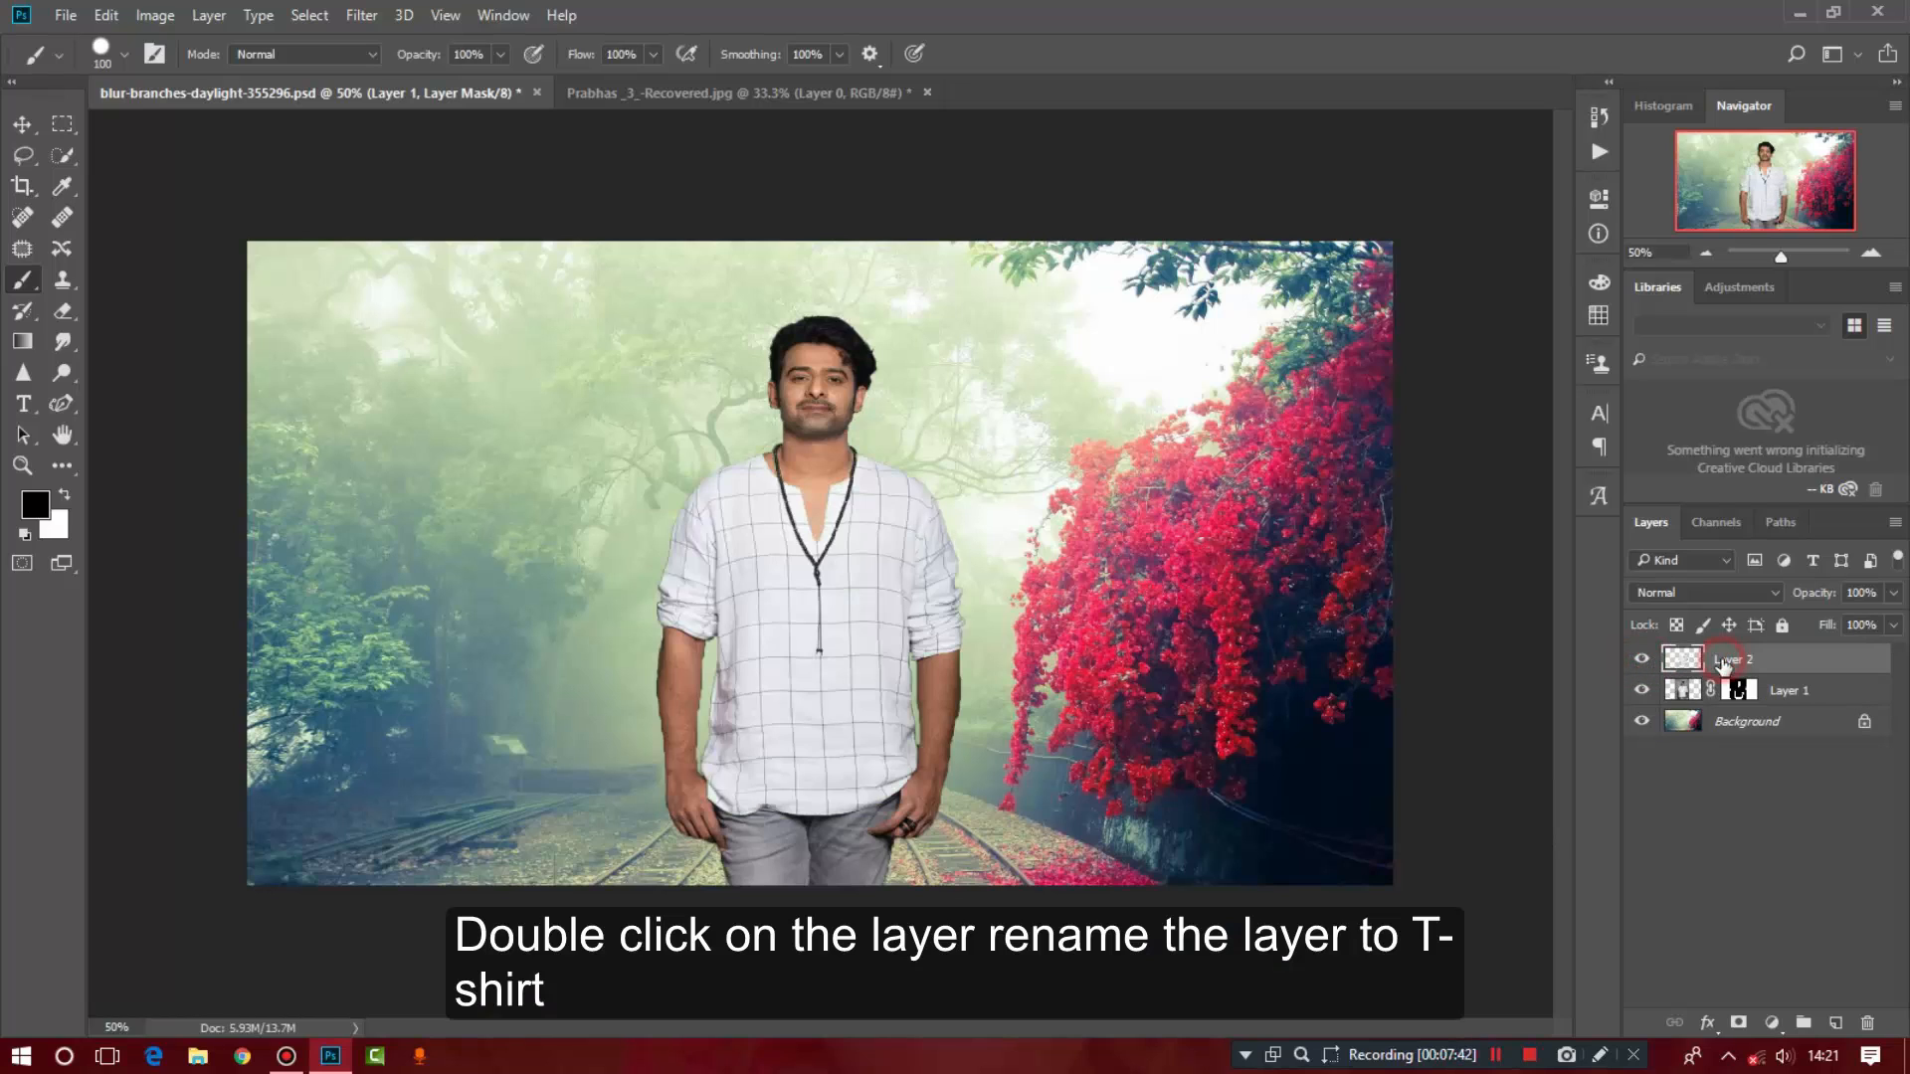
pyautogui.doubleClick(1736, 661)
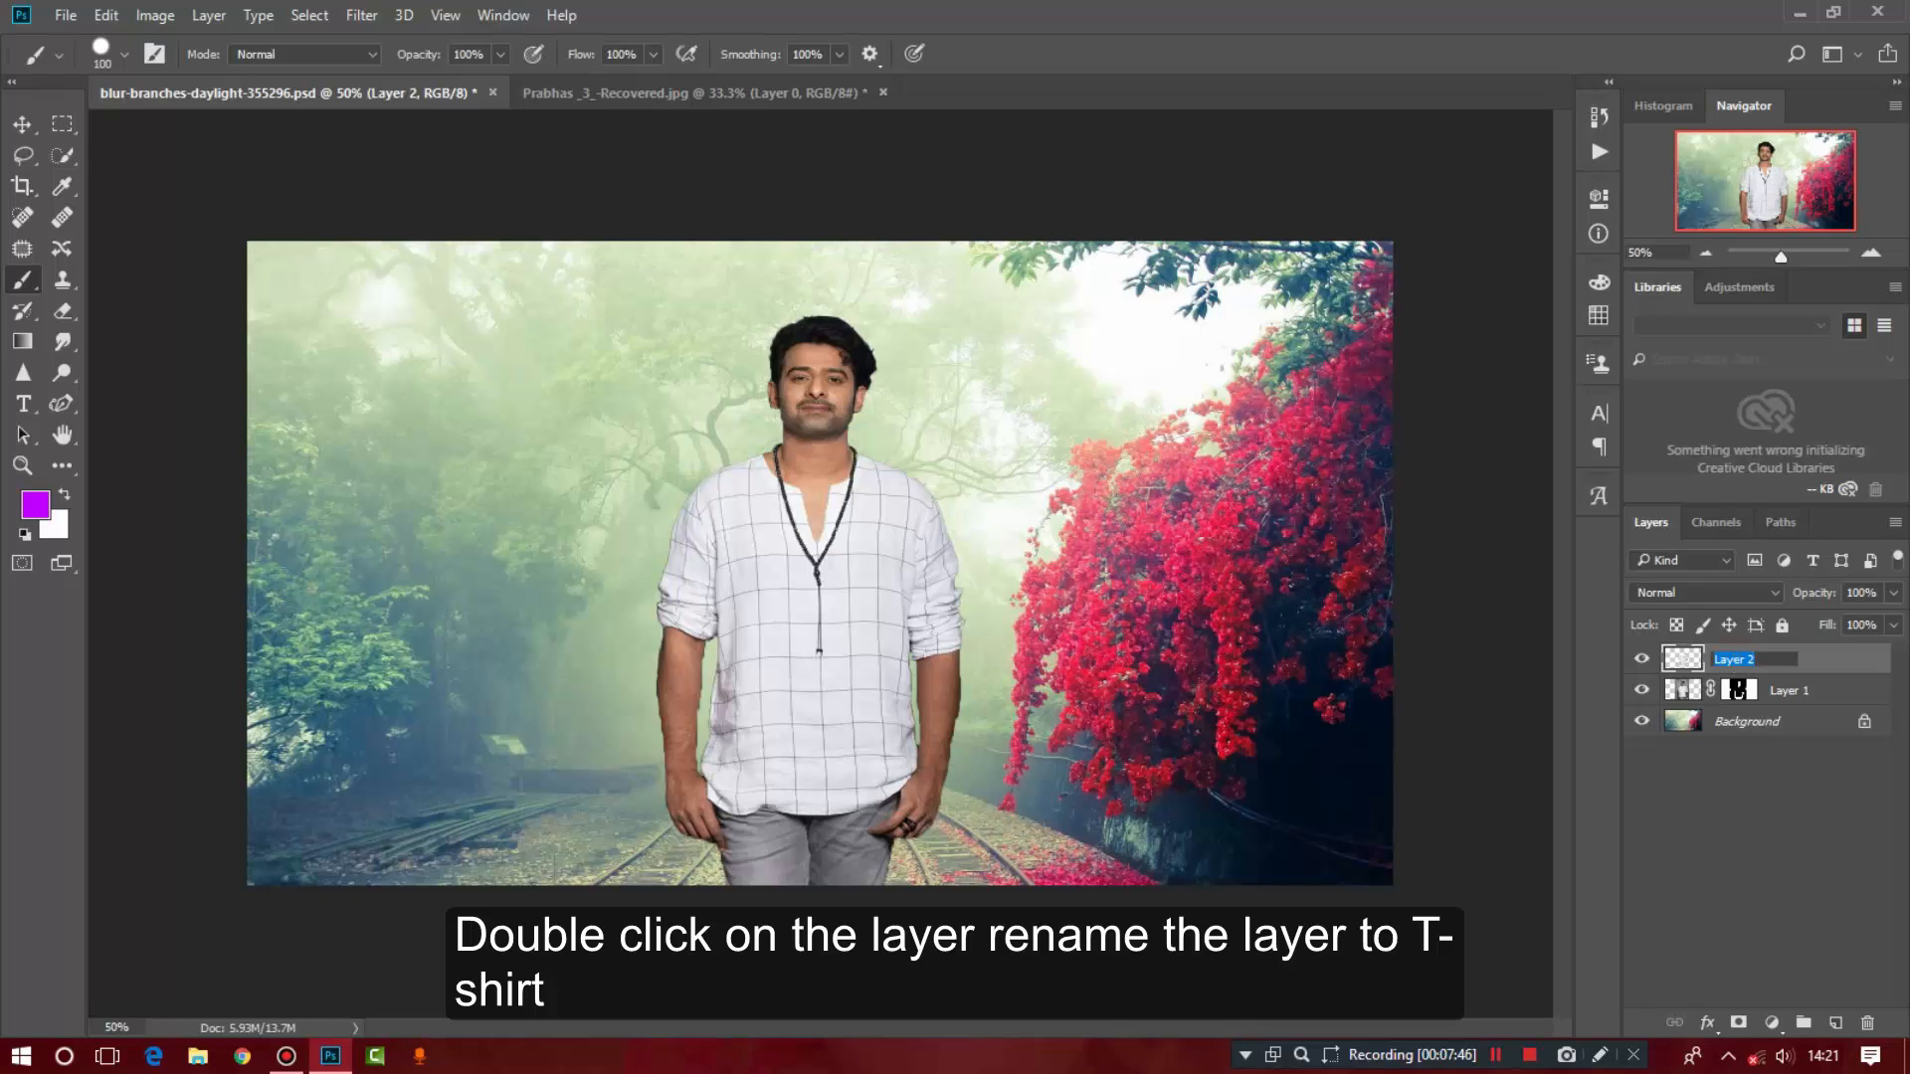
pyautogui.write('T-shirt')
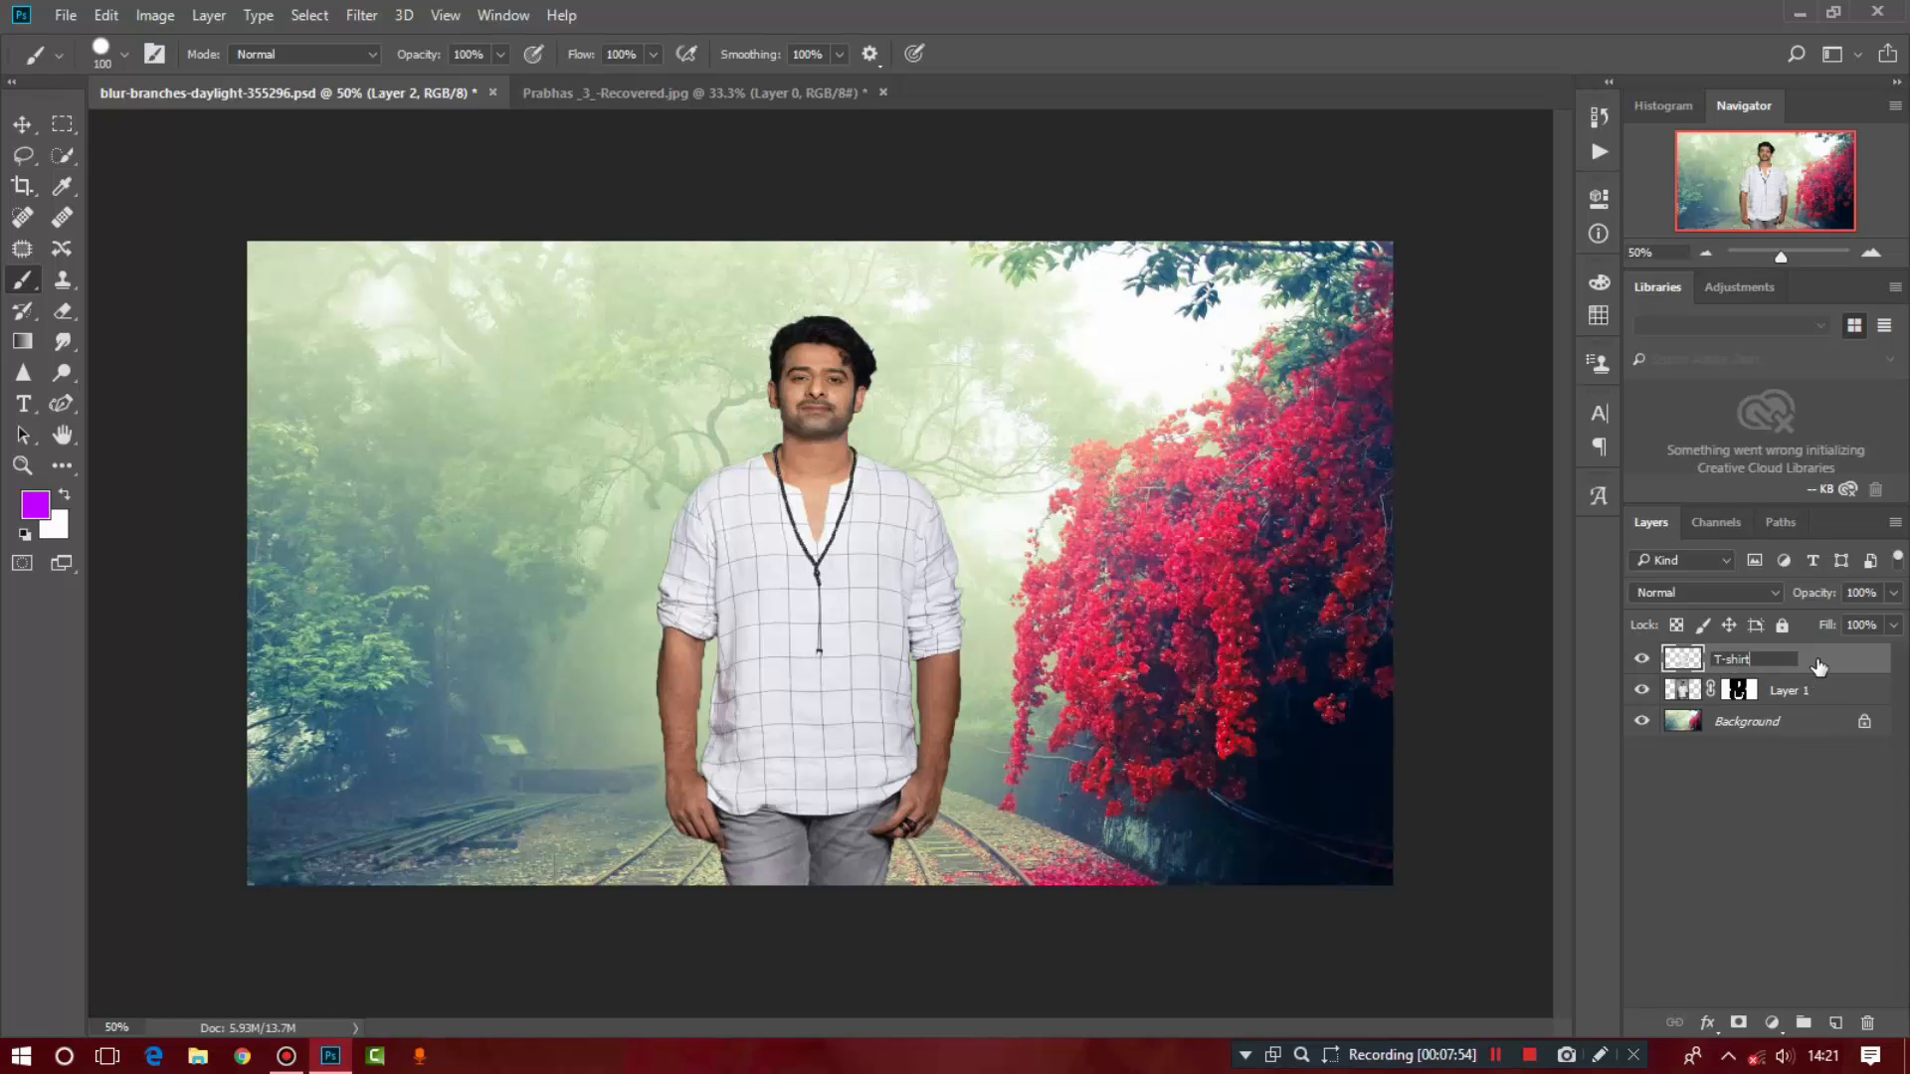
pyautogui.press('Return')
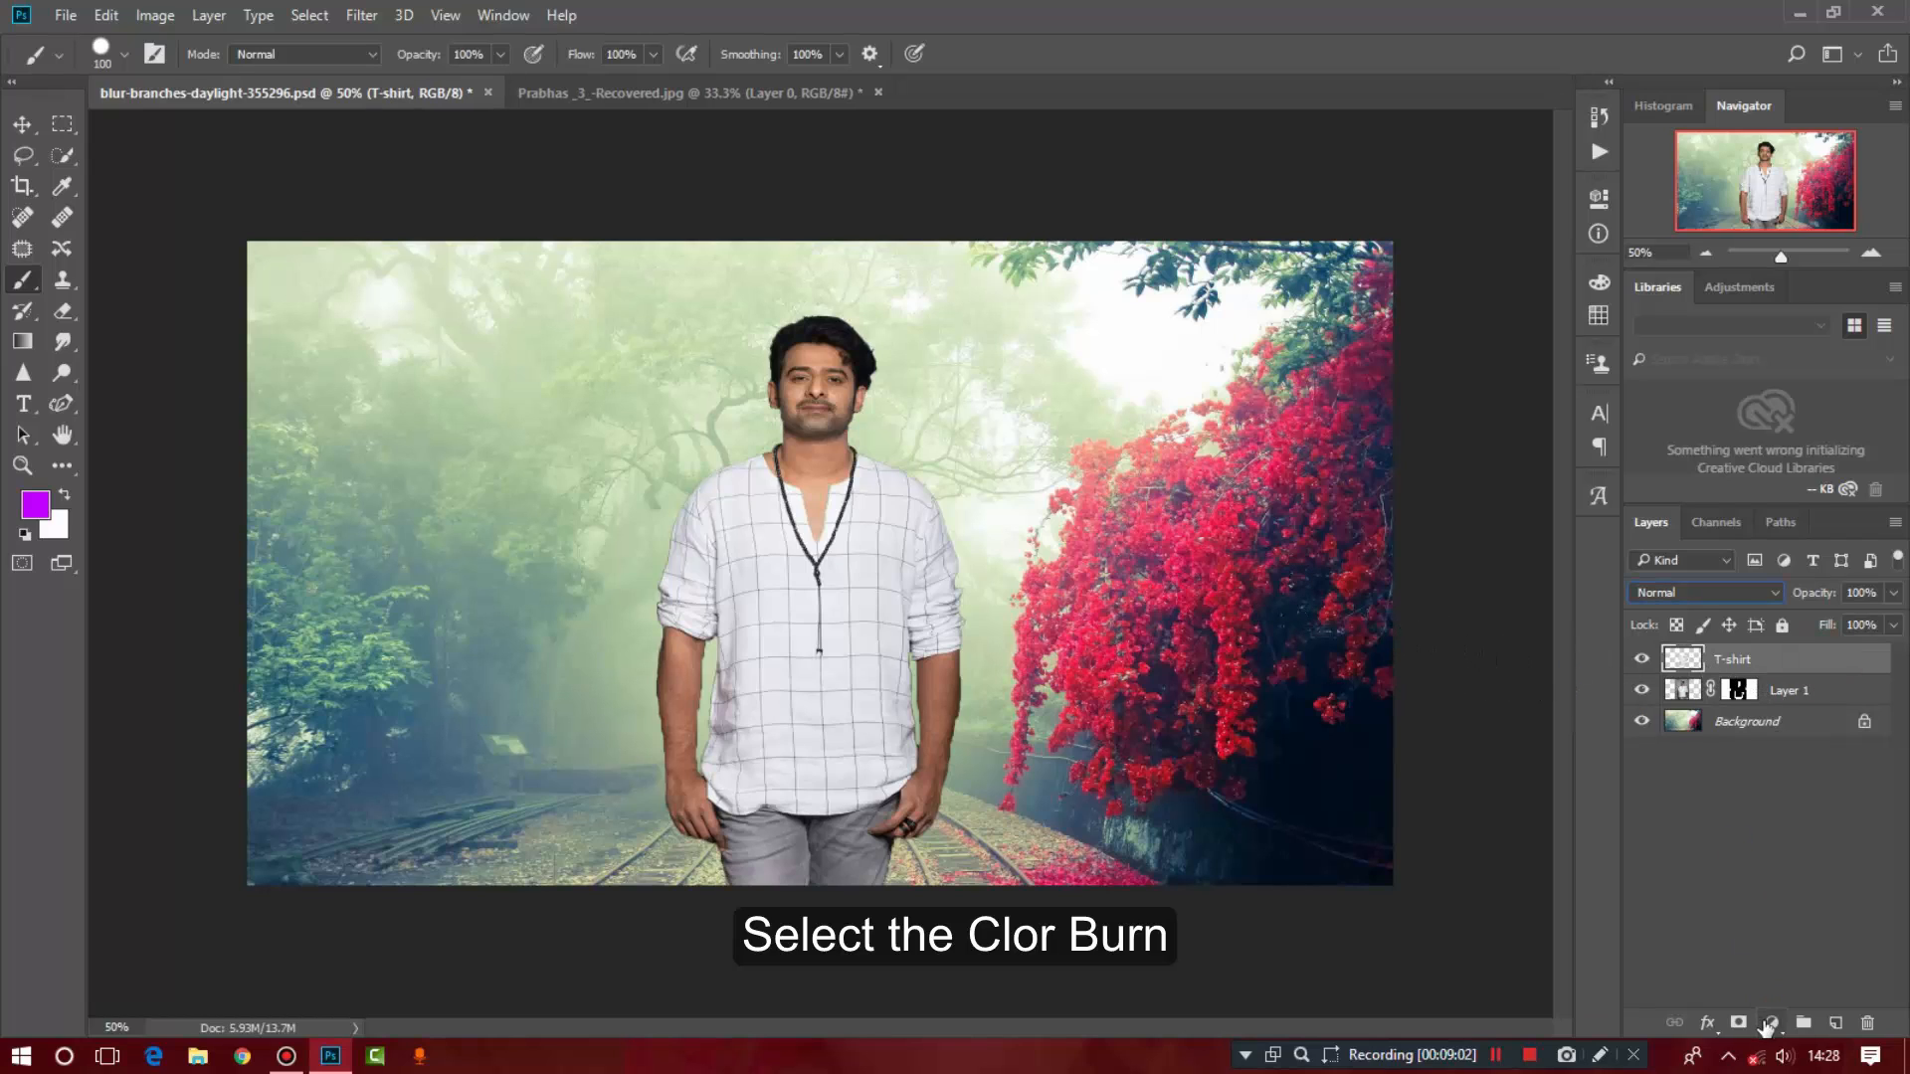
# Step: Set the T-shirt layer's blending mode to Color Burn
pyautogui.click(1768, 1023)
pyautogui.click(1661, 609)
pyautogui.click(1664, 591)
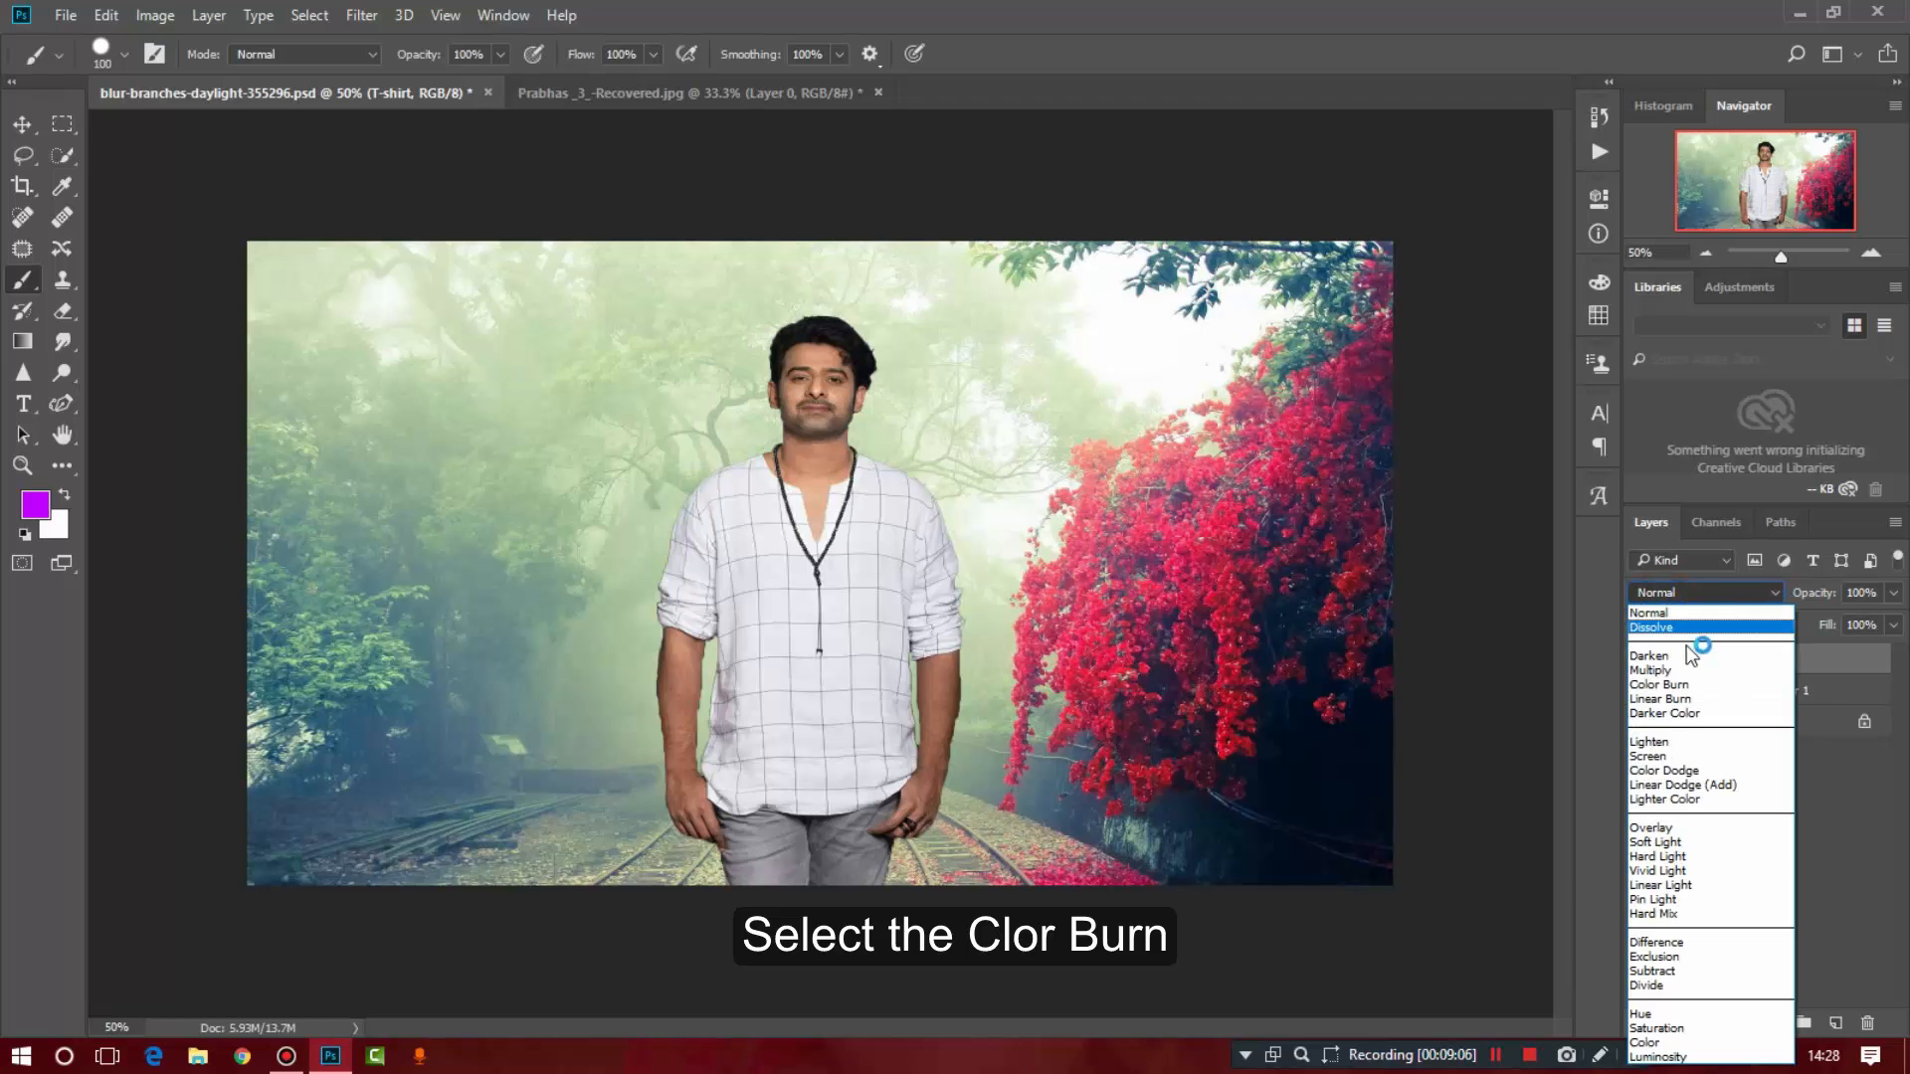
pyautogui.click(1701, 684)
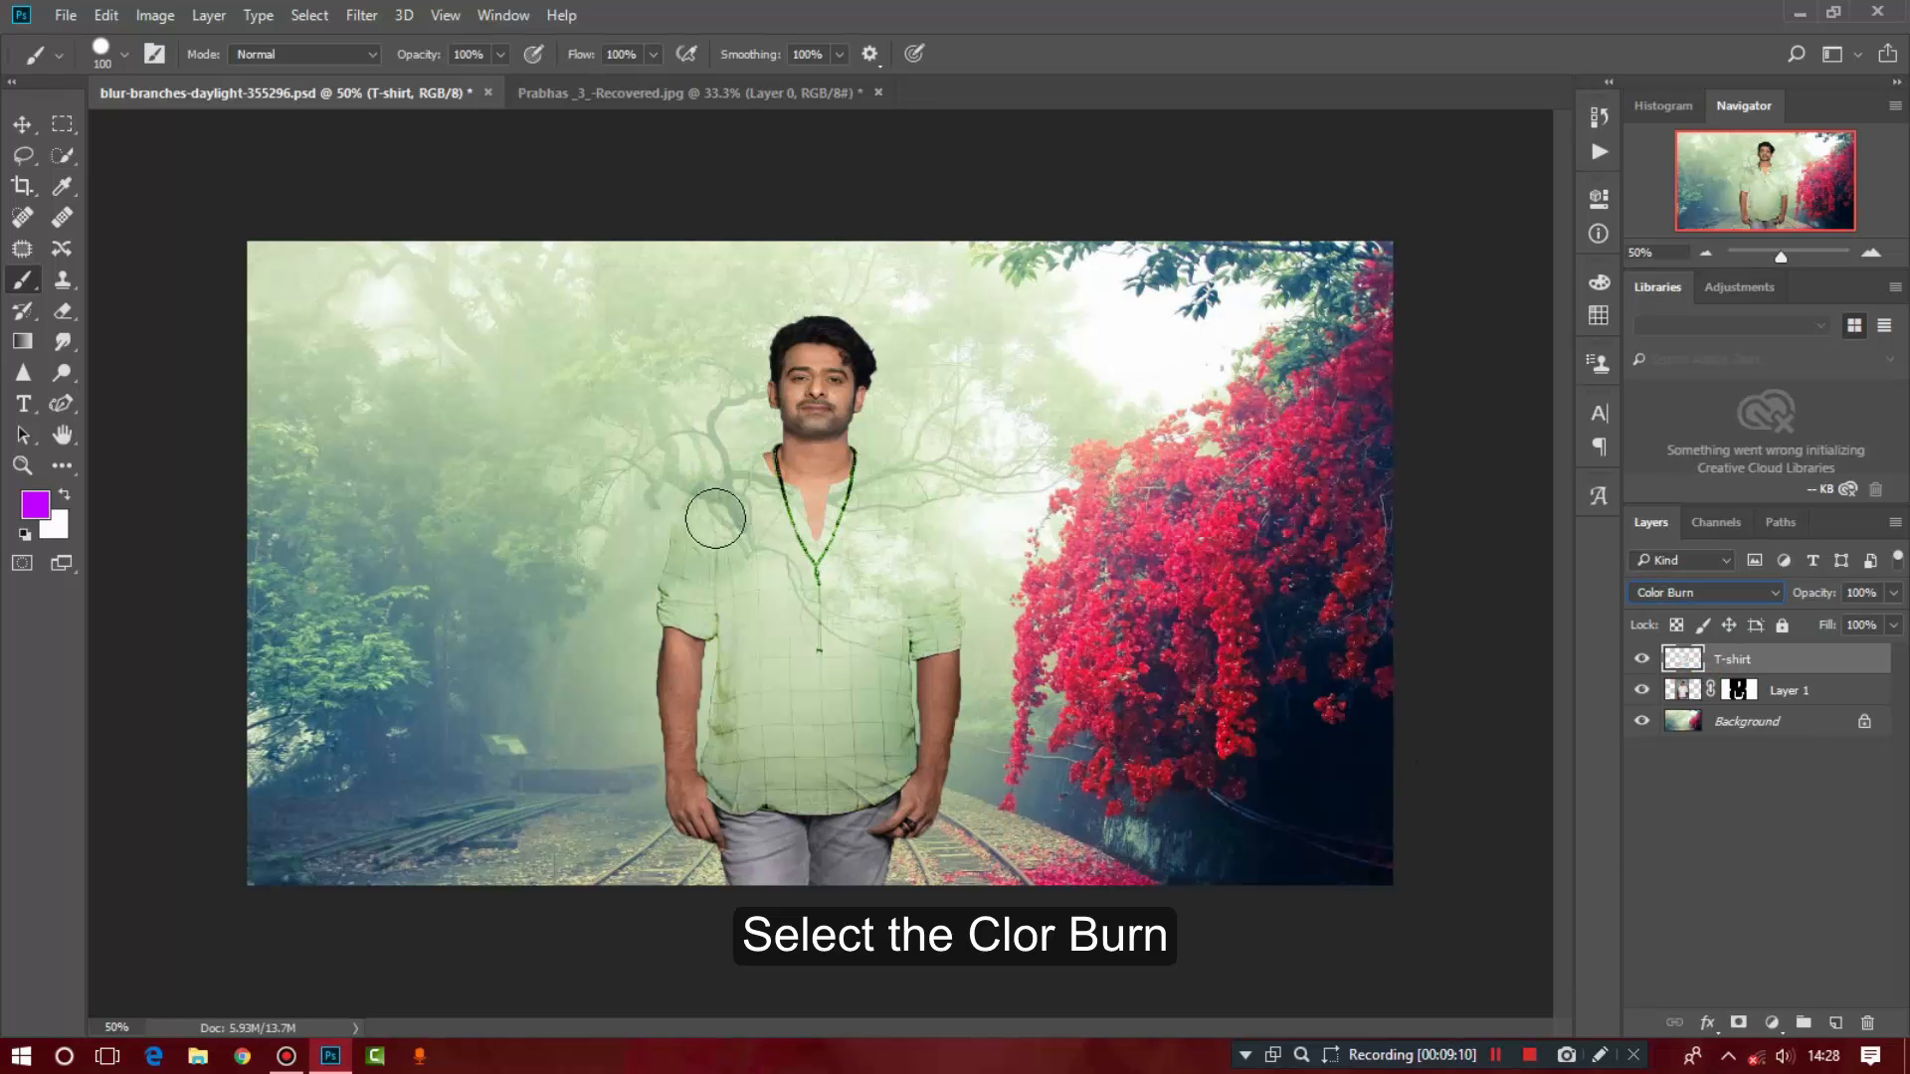
# Step: Examine up close how the shirt fabric and necklace blend with the background
pyautogui.hotkey('ctrl', '+')
pyautogui.hotkey('ctrl', '+')
pyautogui.hotkey('ctrl', '+')
pyautogui.hotkey('ctrl', '+')
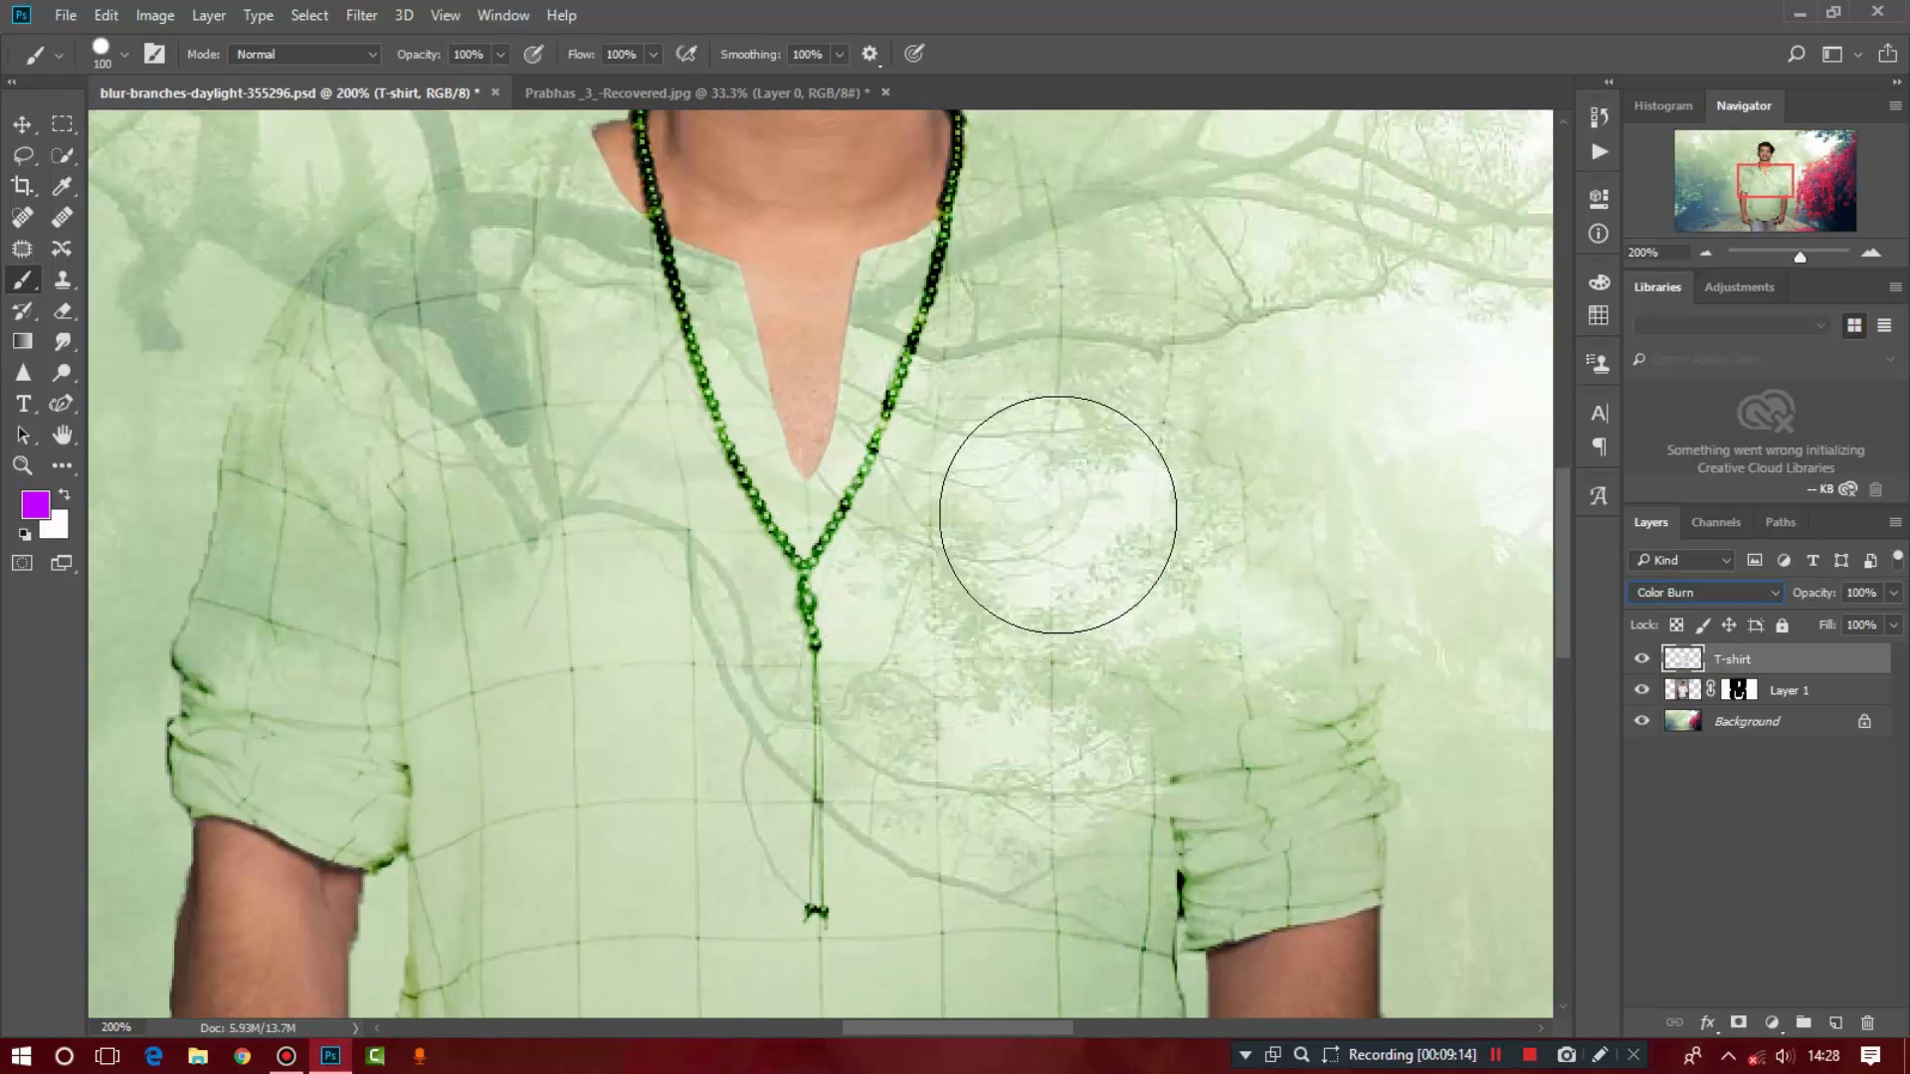
pyautogui.hotkey('ctrl', '-')
pyautogui.hotkey('ctrl', '-')
pyautogui.moveTo(1561, 505)
pyautogui.mouseDown()
pyautogui.moveTo(1564, 559)
pyautogui.moveTo(1568, 515)
pyautogui.mouseUp()
pyautogui.hotkey('ctrl', '-')
pyautogui.hotkey('ctrl', '-')
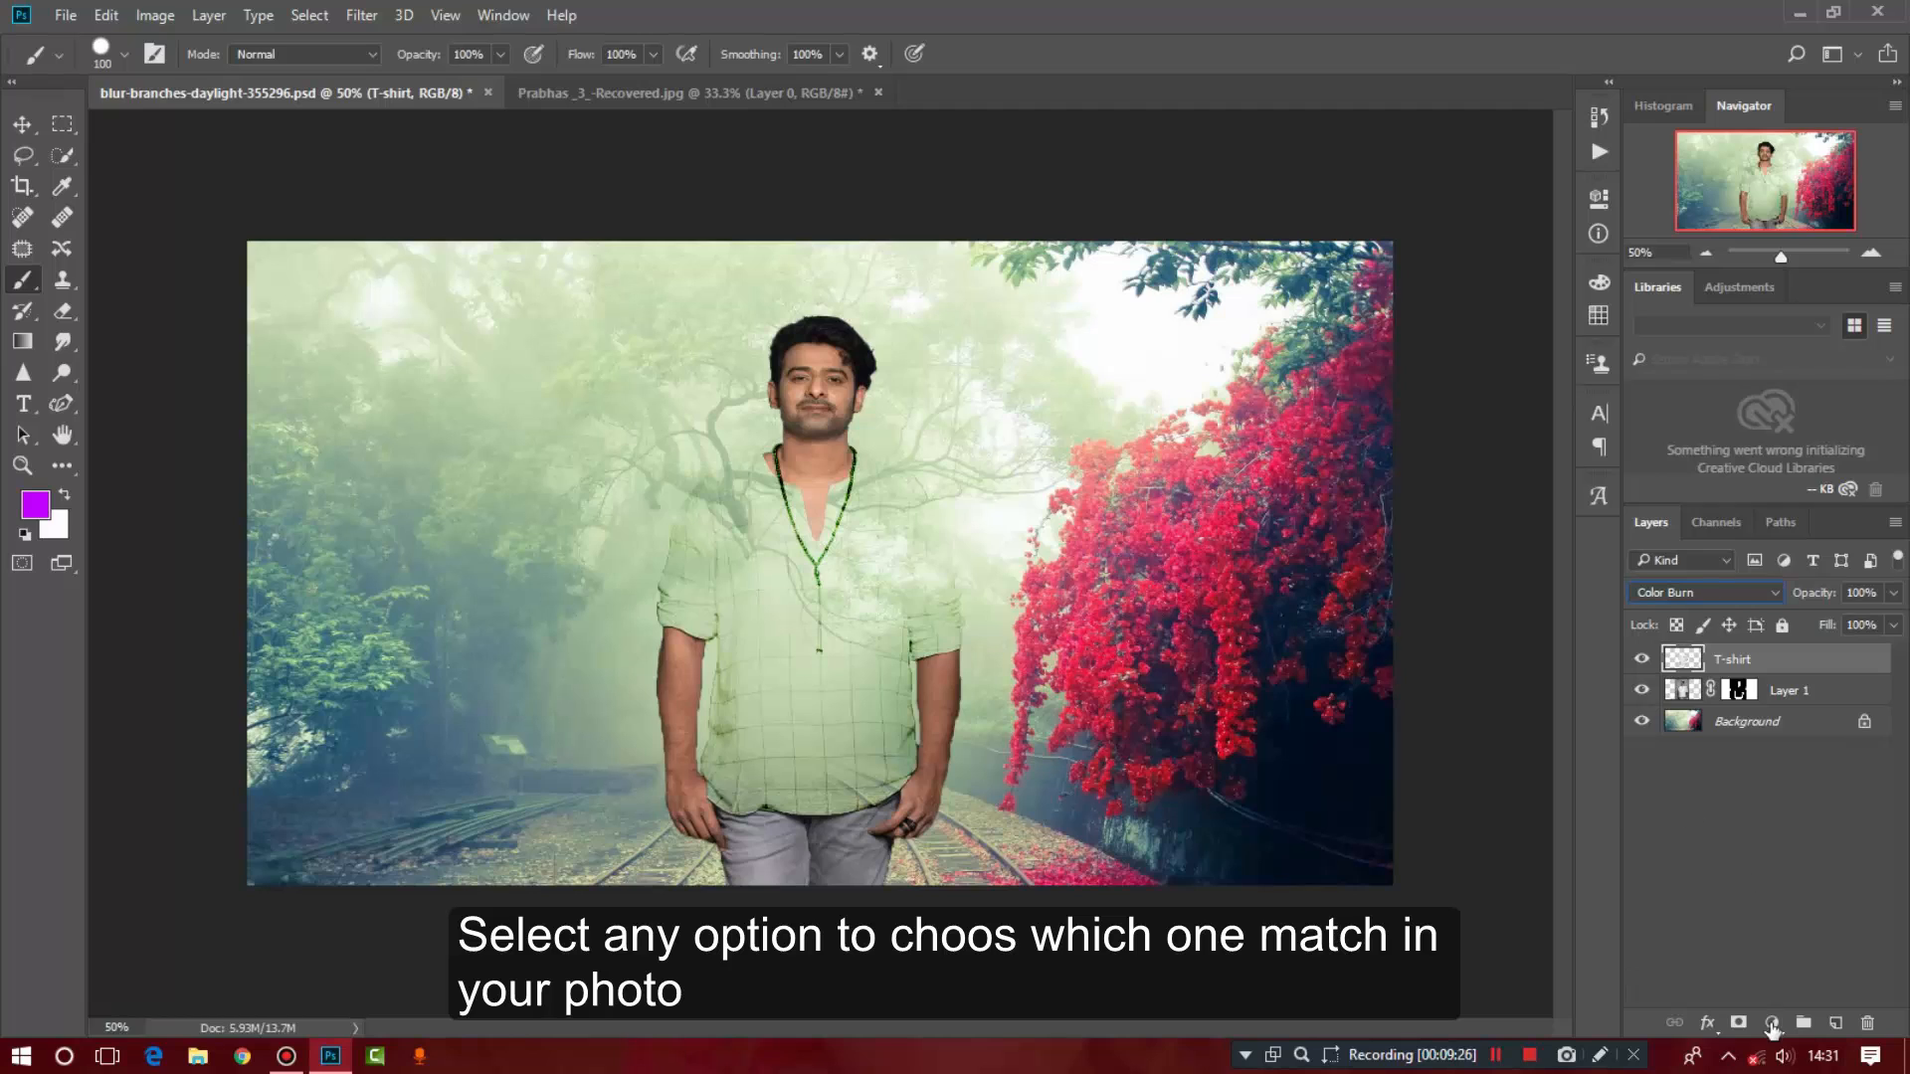
# Step: Add a Levels adjustment clipped to the T-shirt layer and fine-tune its midtones
pyautogui.click(1772, 1025)
pyautogui.click(1717, 620)
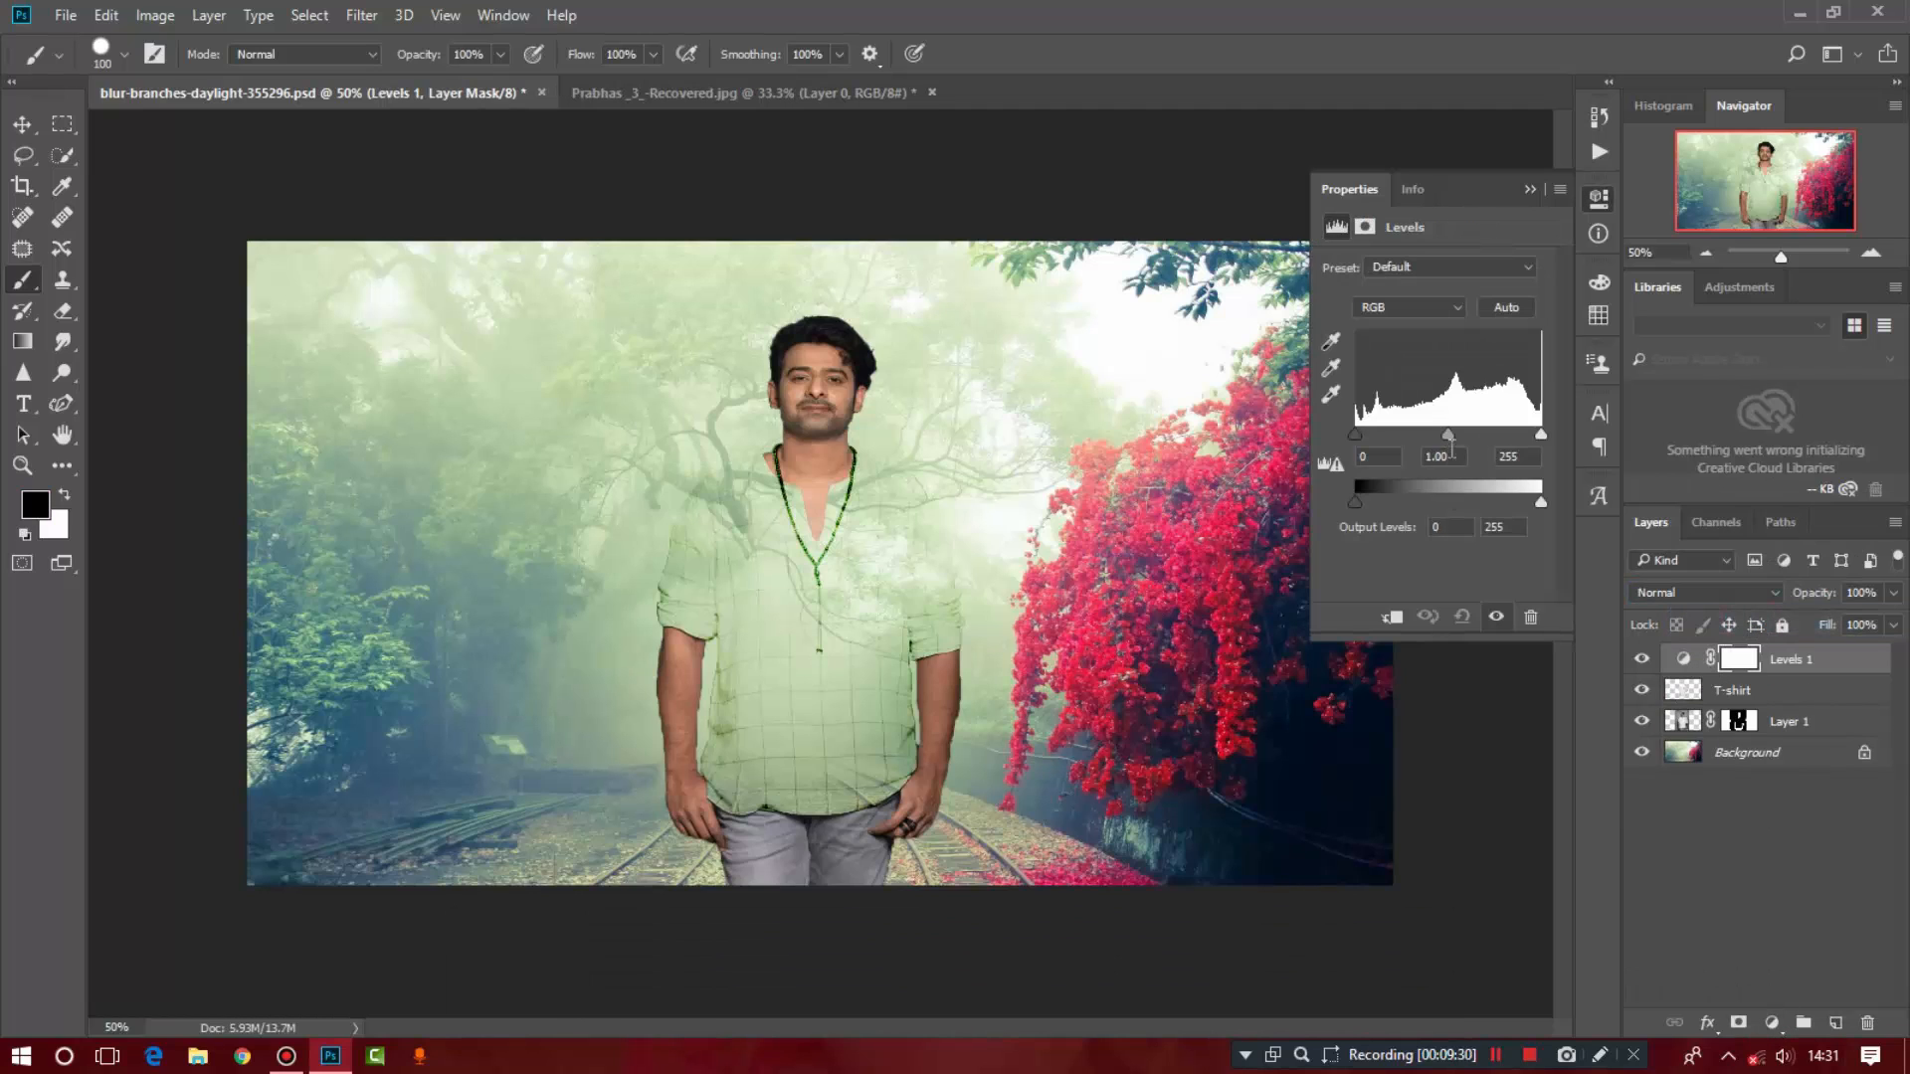
pyautogui.click(1393, 618)
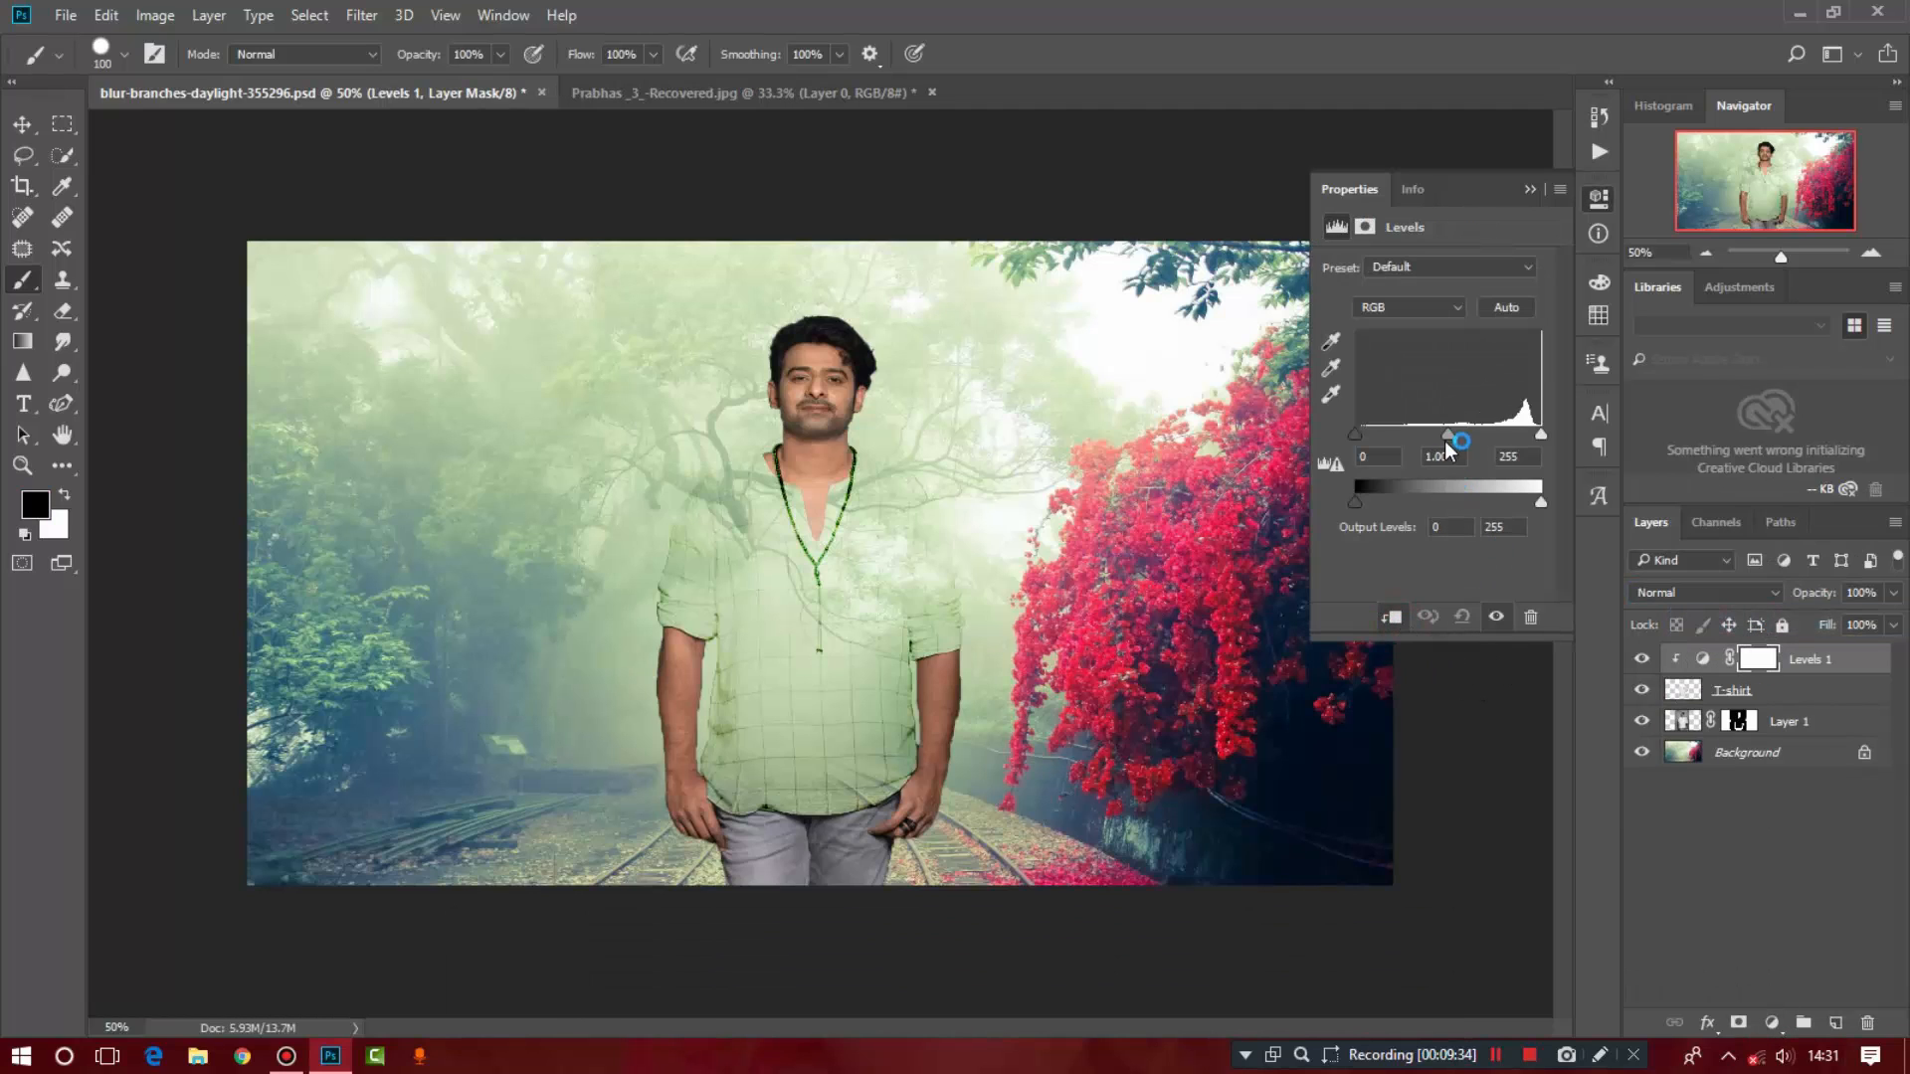
pyautogui.moveTo(1460, 435)
pyautogui.mouseDown()
pyautogui.moveTo(1496, 437)
pyautogui.moveTo(1410, 433)
pyautogui.moveTo(1449, 426)
pyautogui.moveTo(1406, 416)
pyautogui.moveTo(1450, 427)
pyautogui.mouseUp()
pyautogui.moveTo(1449, 437); pyautogui.dragTo(1460, 438)
pyautogui.moveTo(1454, 430); pyautogui.dragTo(1445, 429)
pyautogui.click(1527, 189)
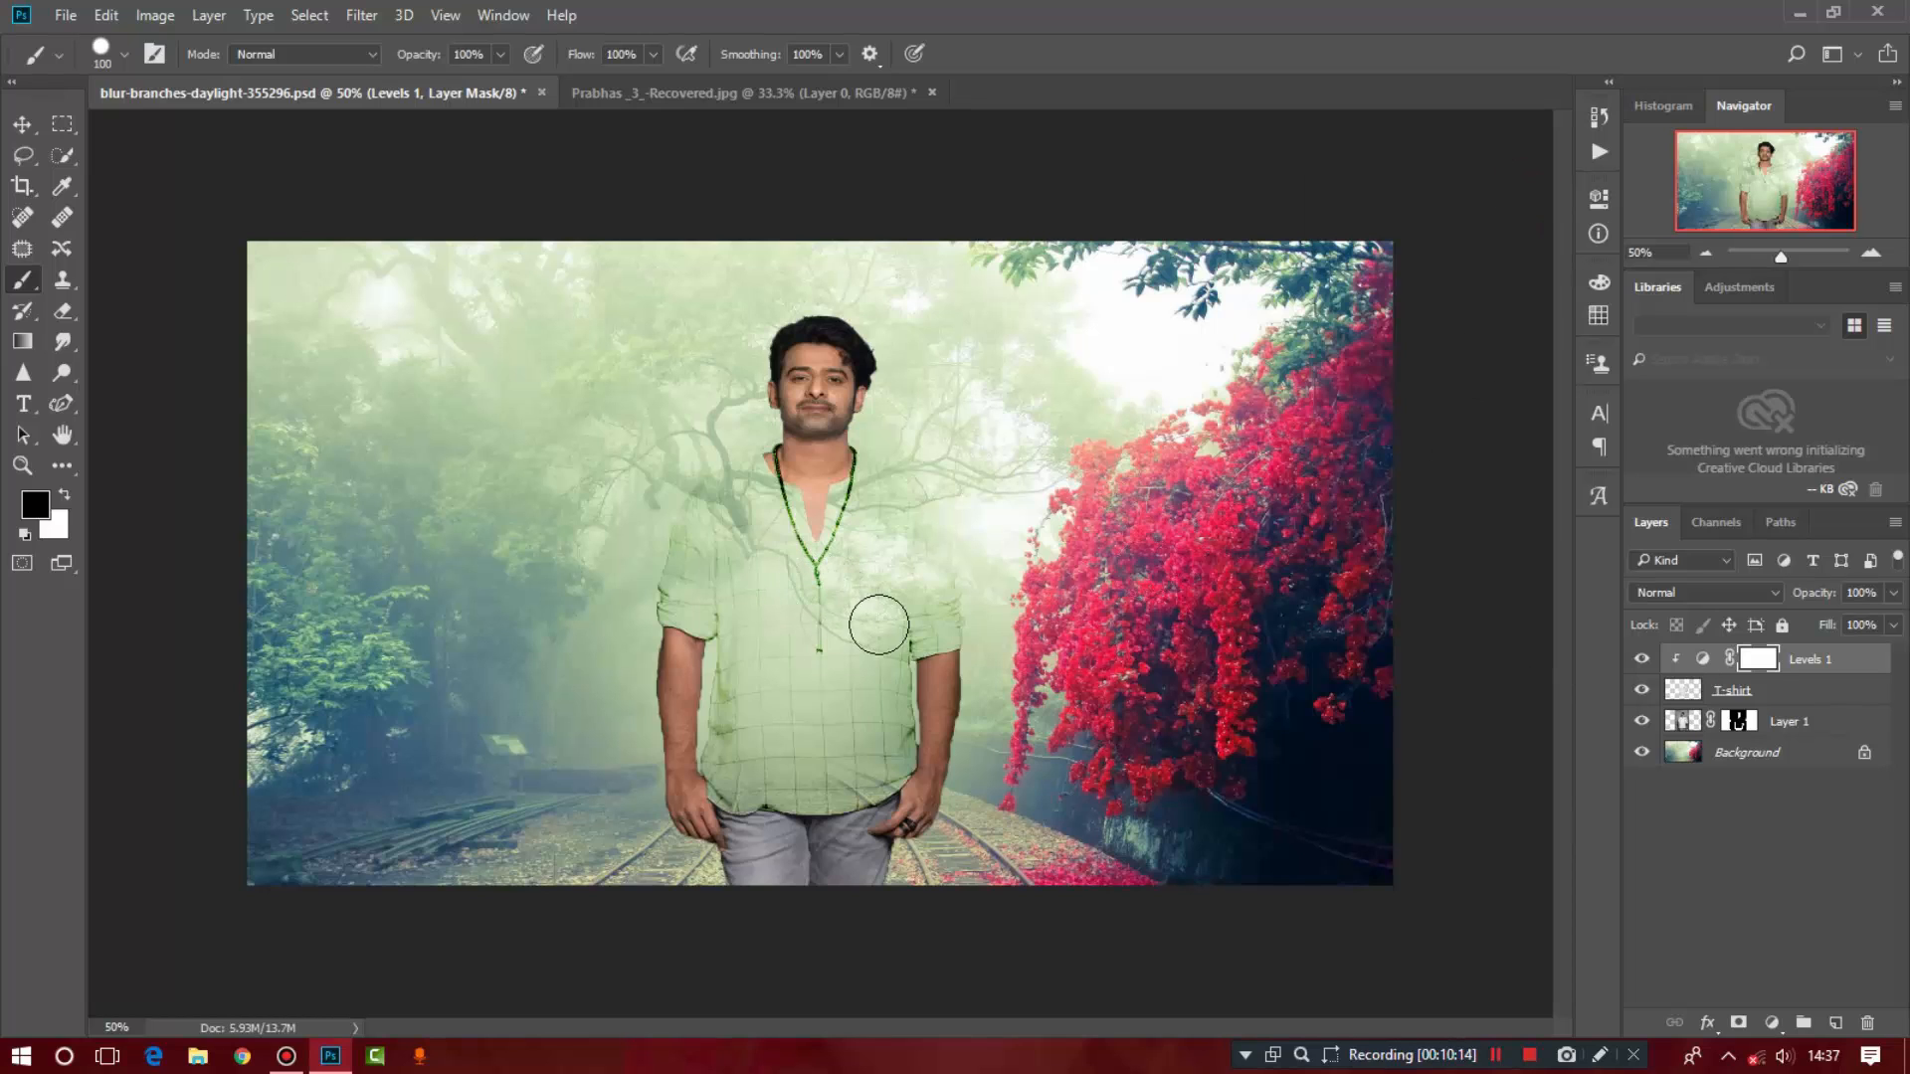
# Step: Inspect the adjusted shirt up close from the neckline down to the hem
pyautogui.hotkey('ctrl', '+')
pyautogui.hotkey('ctrl', '+')
pyautogui.hotkey('ctrl', '+')
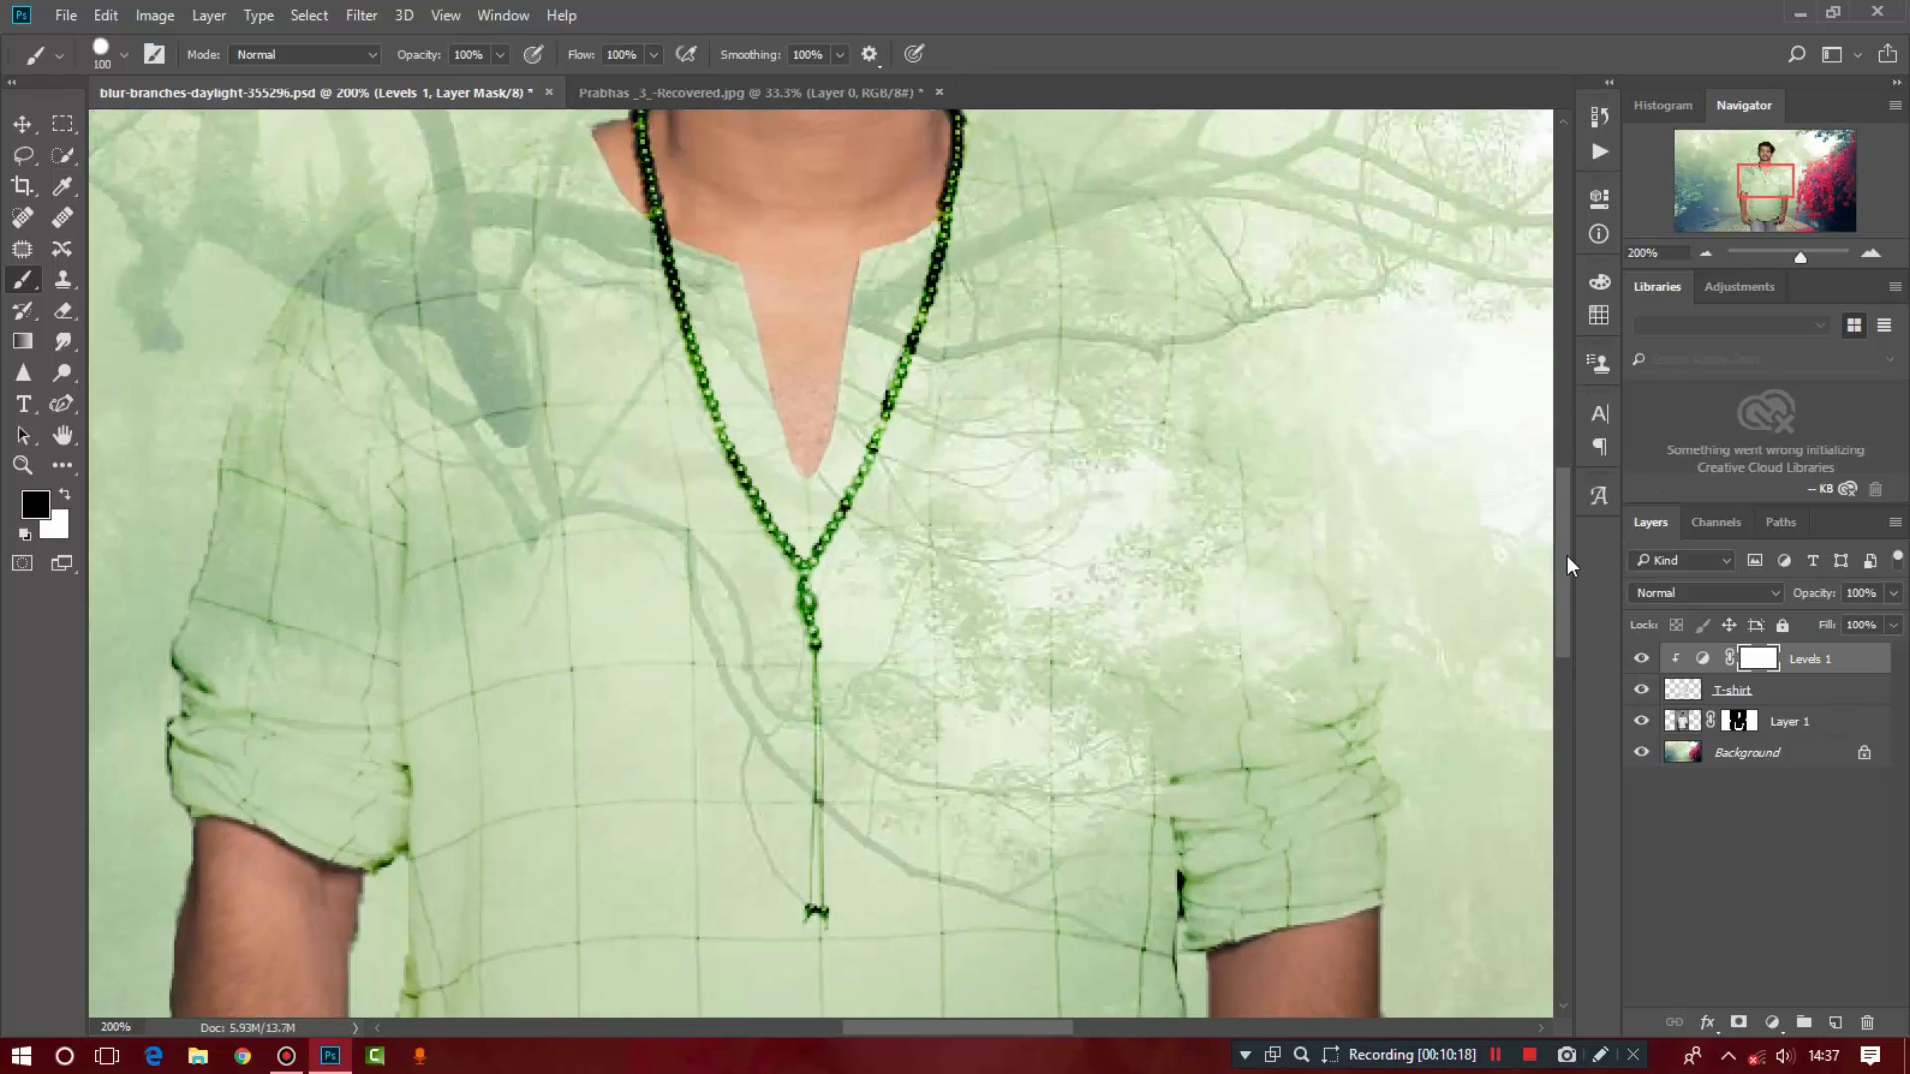
pyautogui.moveTo(1567, 555); pyautogui.dragTo(1572, 727)
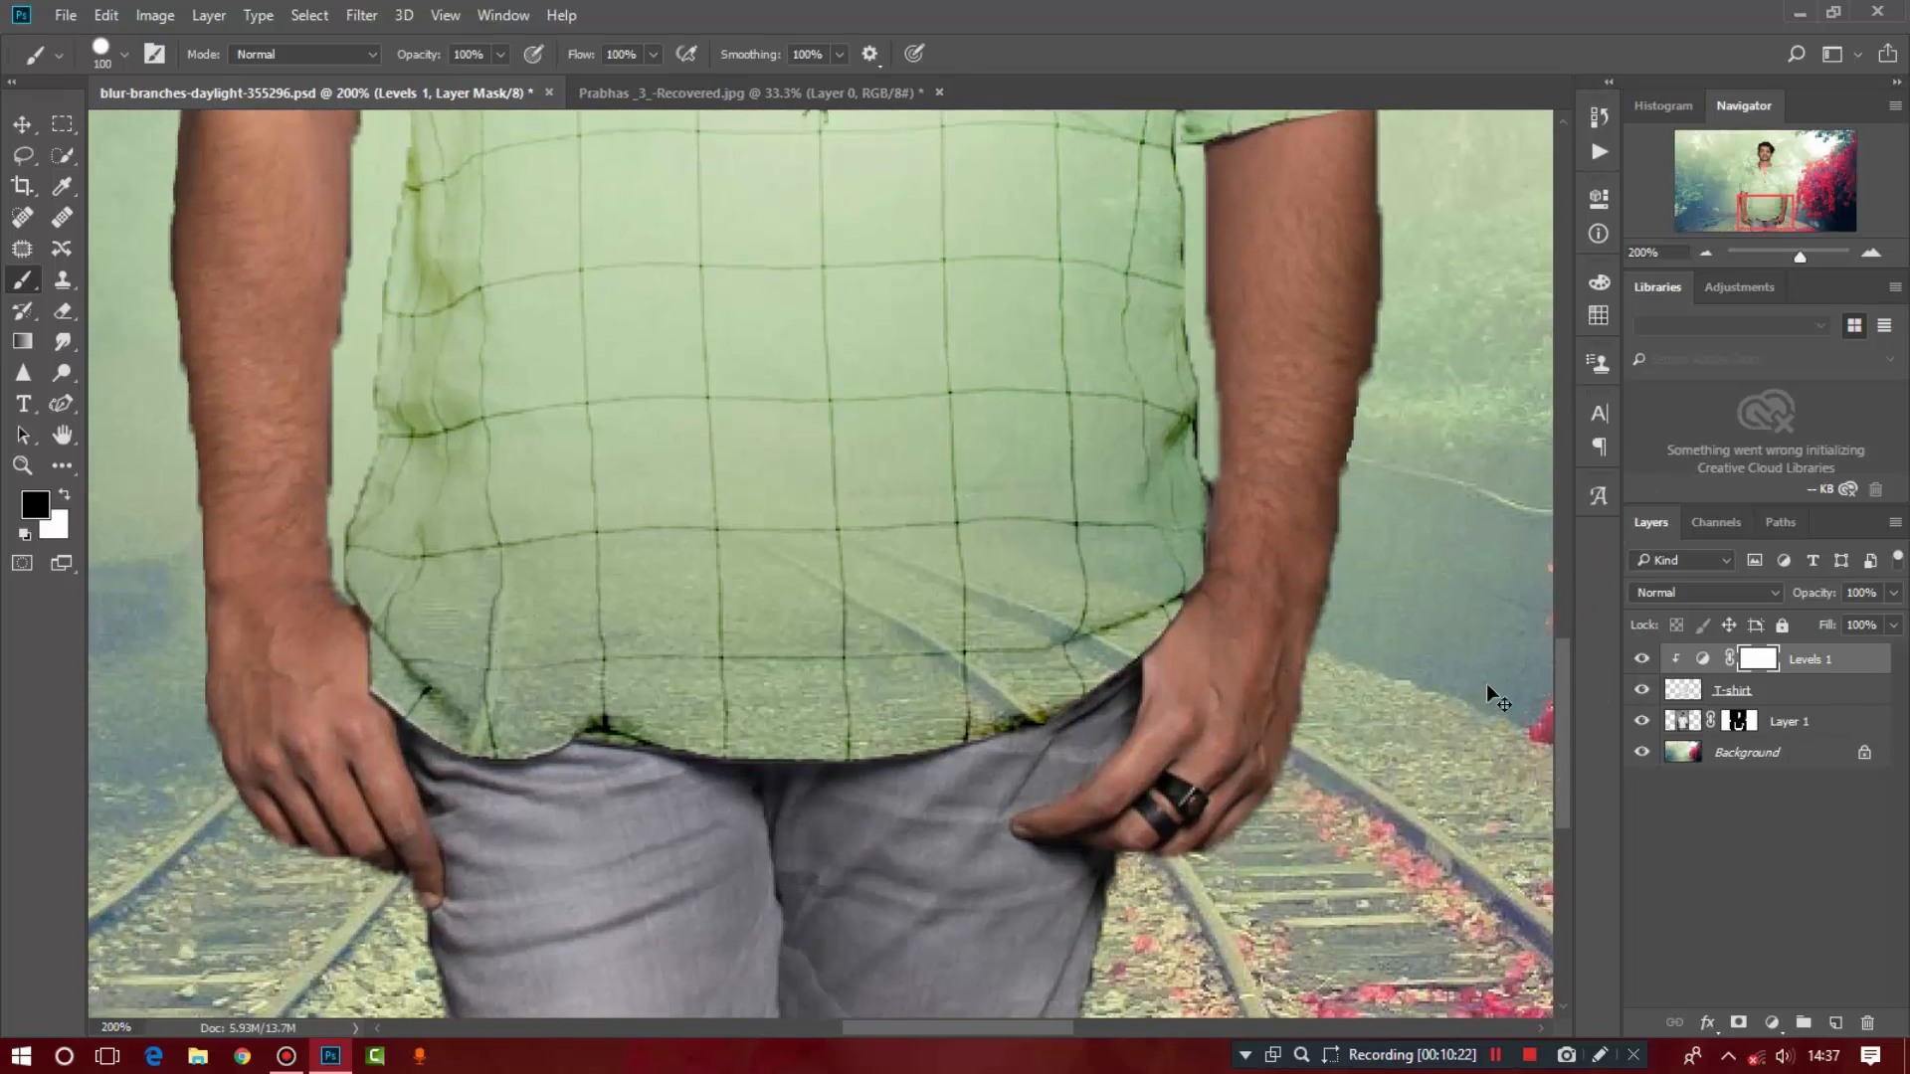
pyautogui.hotkey('ctrl', '-')
pyautogui.hotkey('ctrl', '-')
pyautogui.hotkey('ctrl', '-')
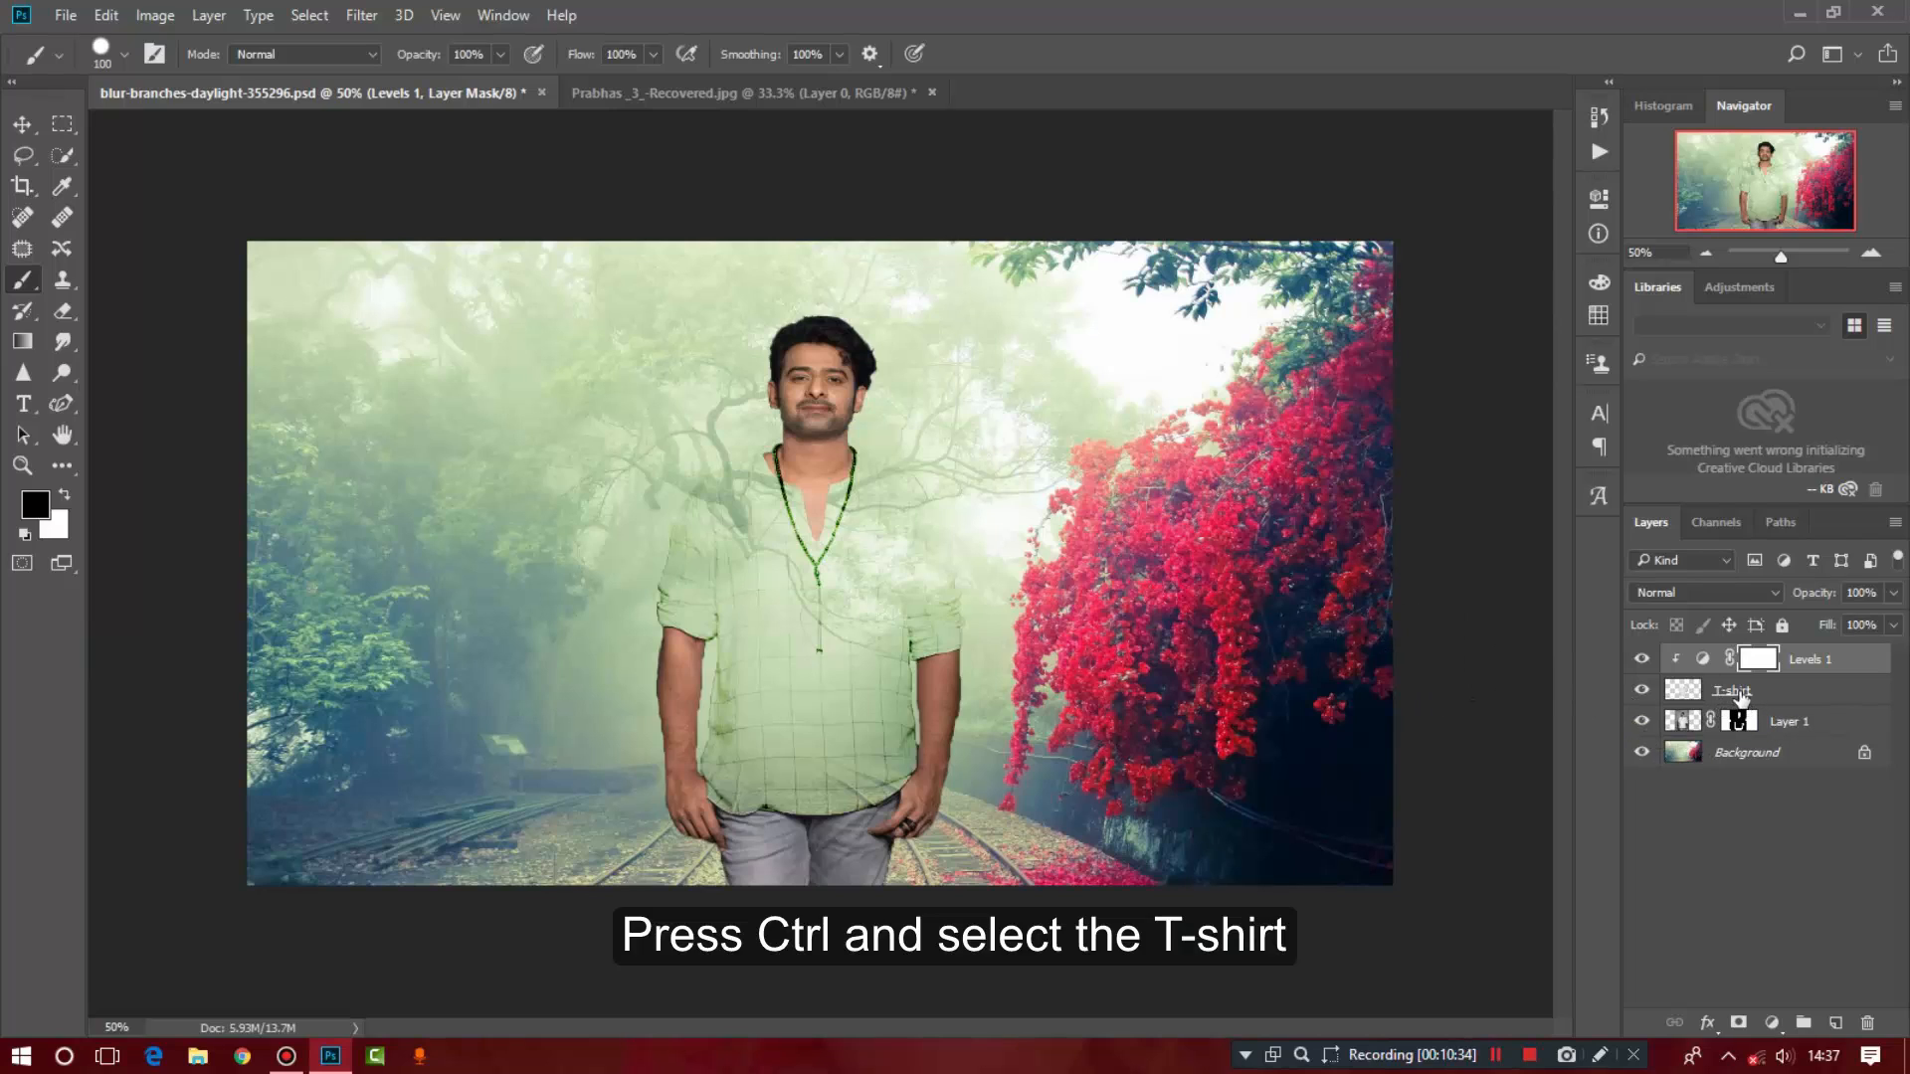
# Step: Select everything outside the T-shirt layer's shape, contracting the shirt outline by 2 pixels before inverting the selection
pyautogui.keyDown('ctrl'); pyautogui.click(1685, 696); pyautogui.keyUp('ctrl')
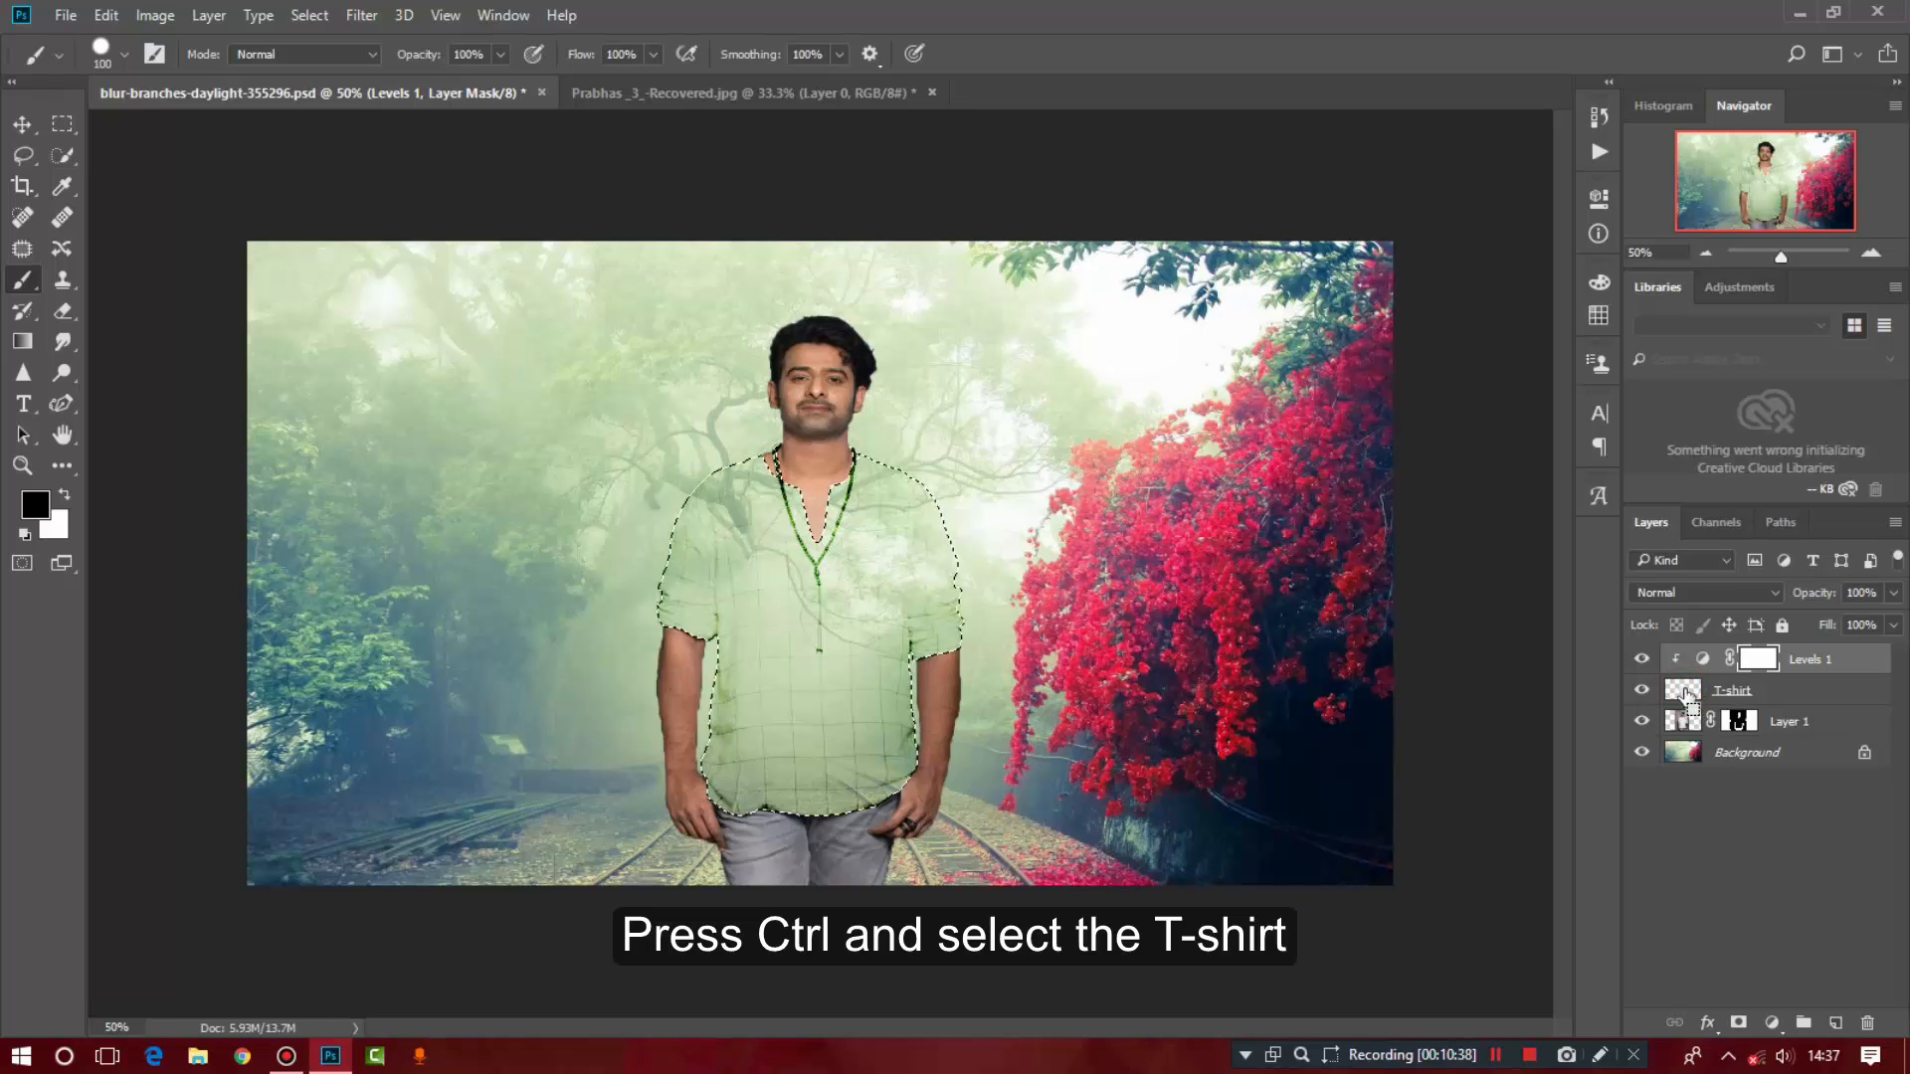
pyautogui.click(309, 15)
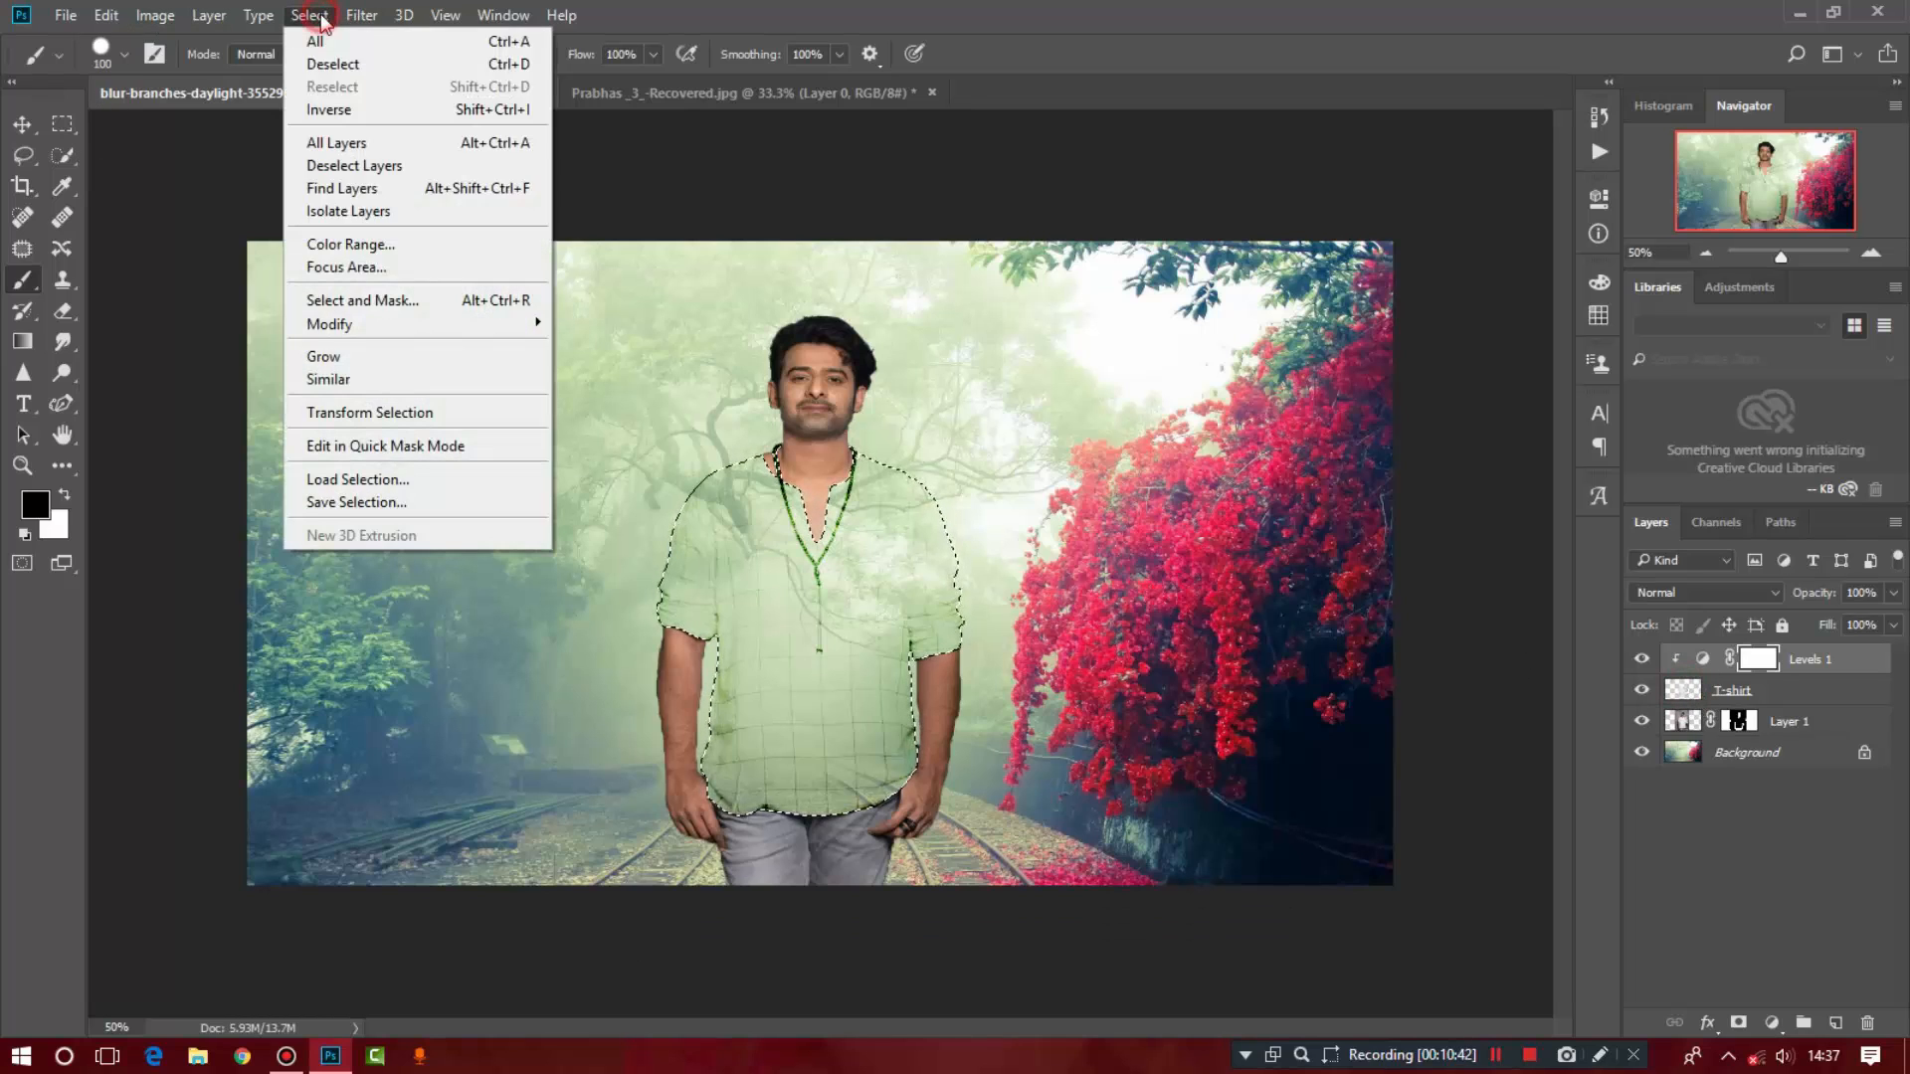
pyautogui.moveTo(378, 328)
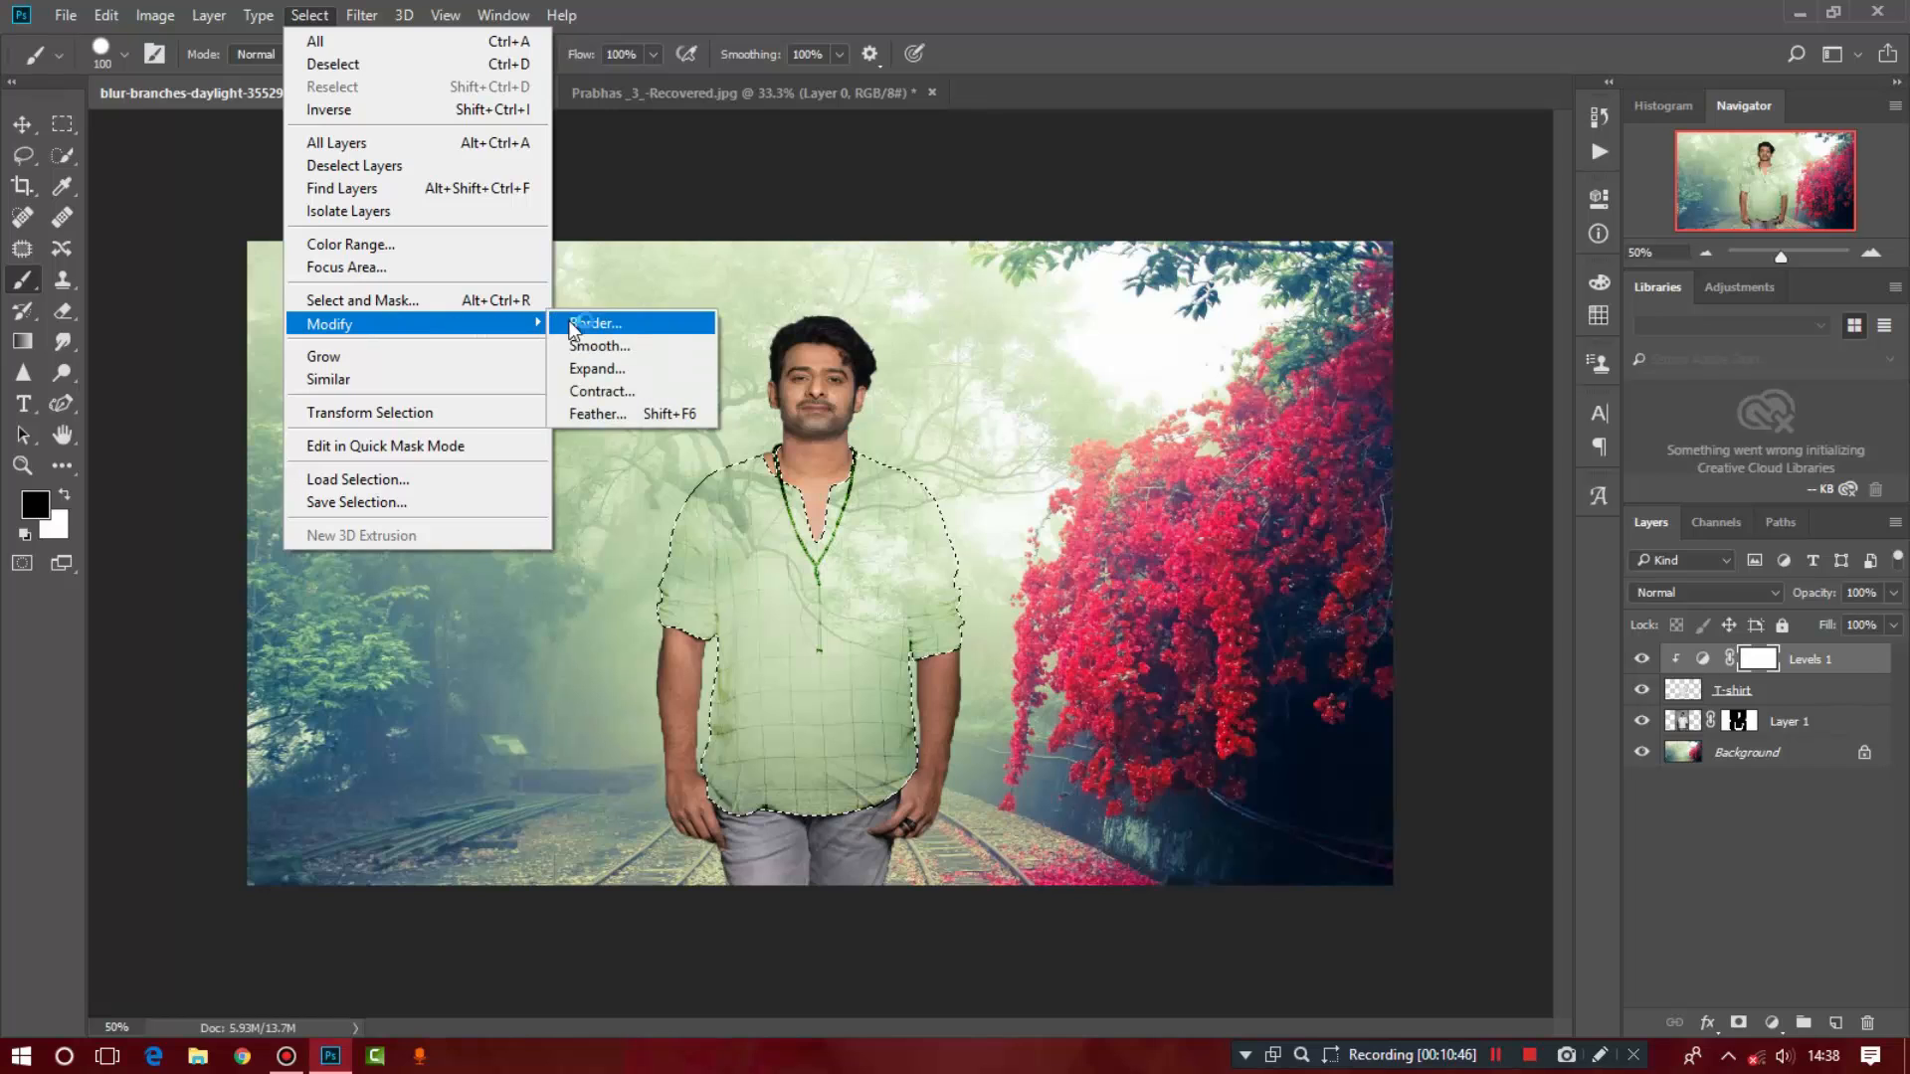
pyautogui.click(637, 393)
pyautogui.write('2')
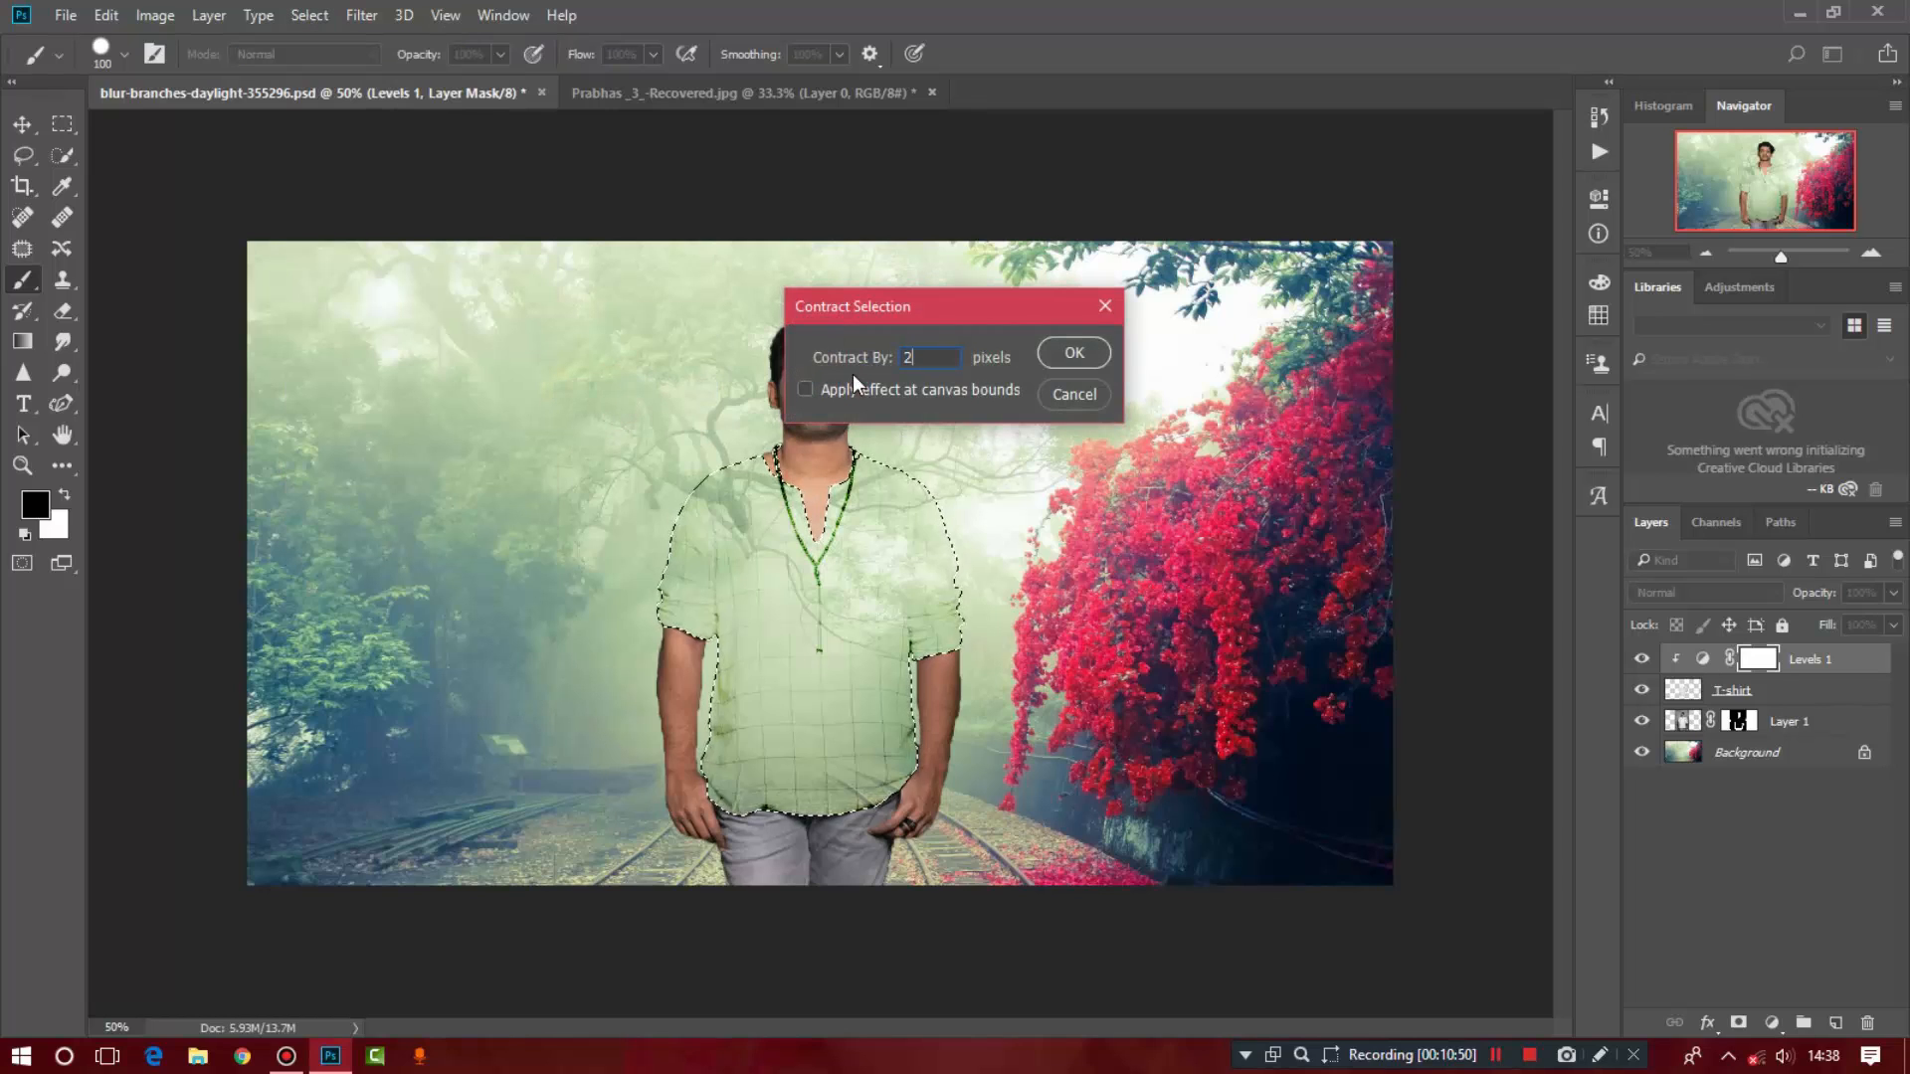
pyautogui.click(1063, 352)
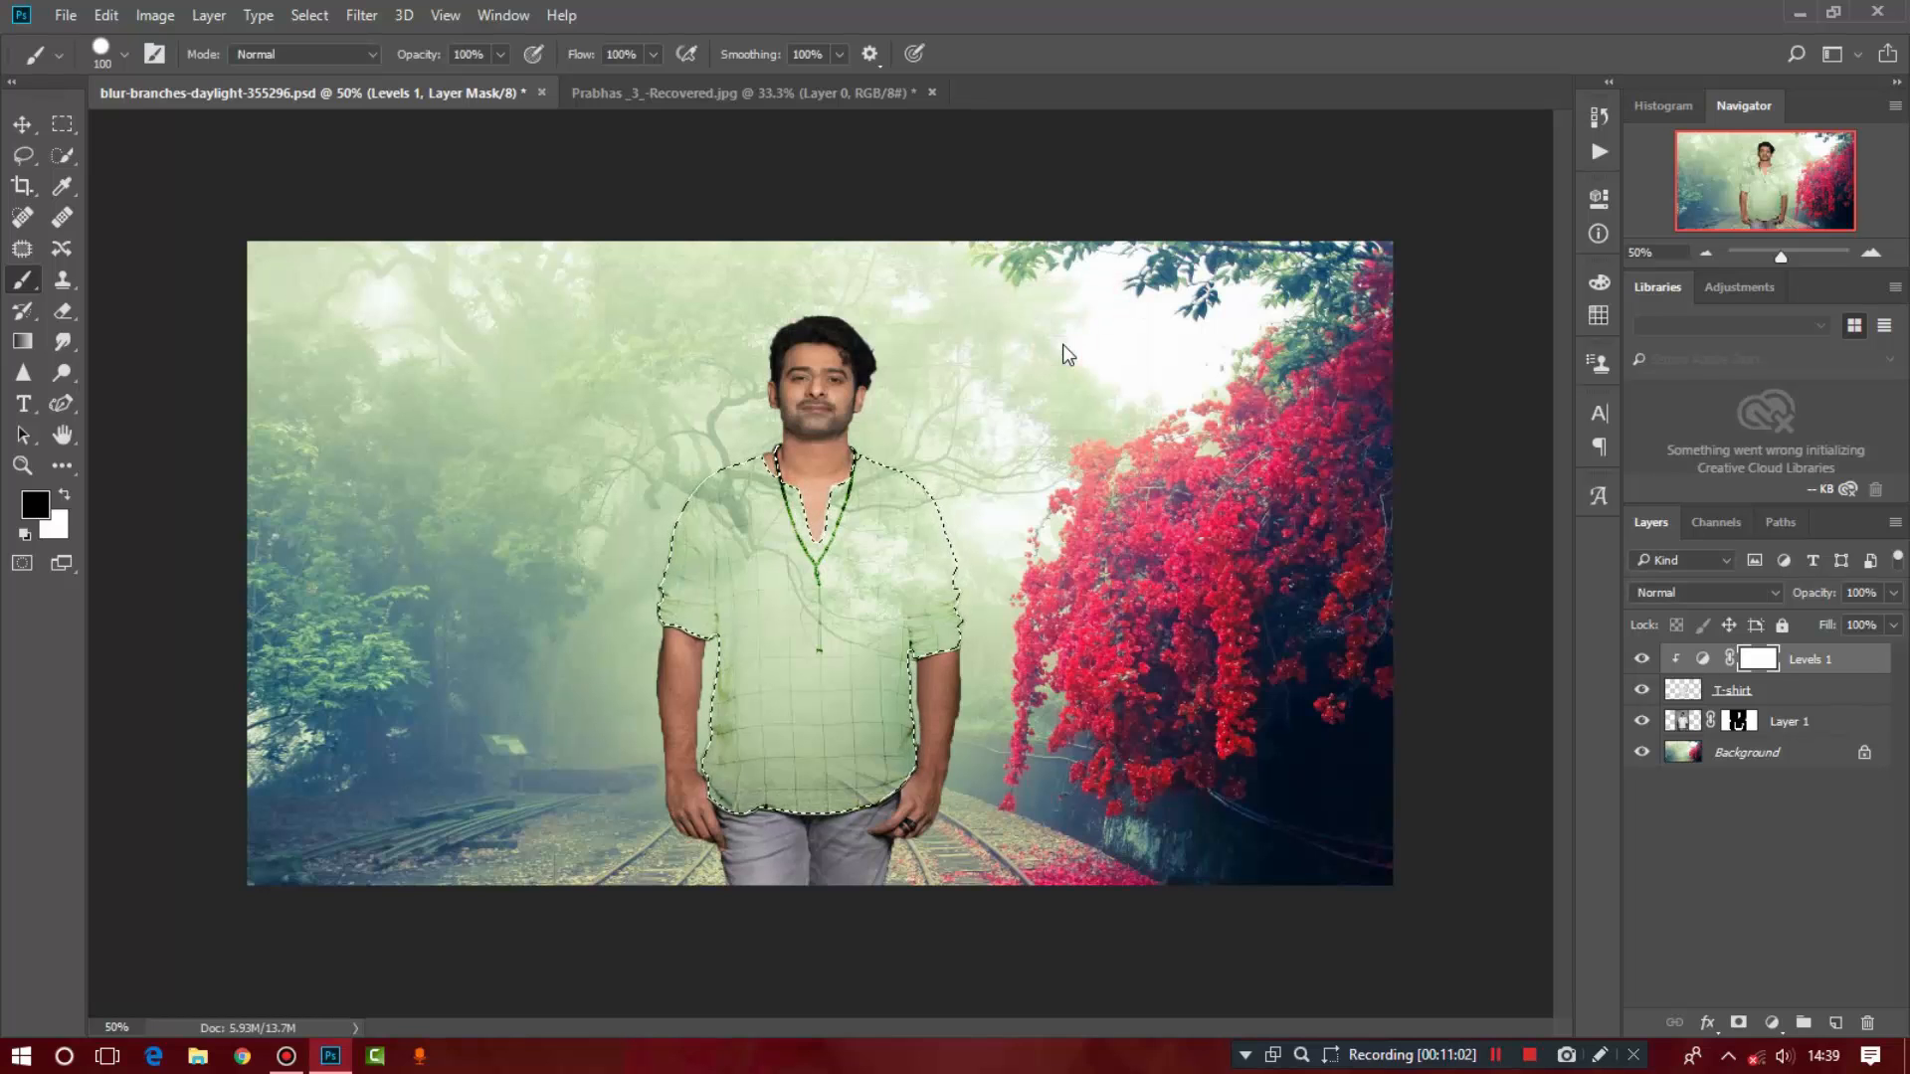
pyautogui.click(313, 19)
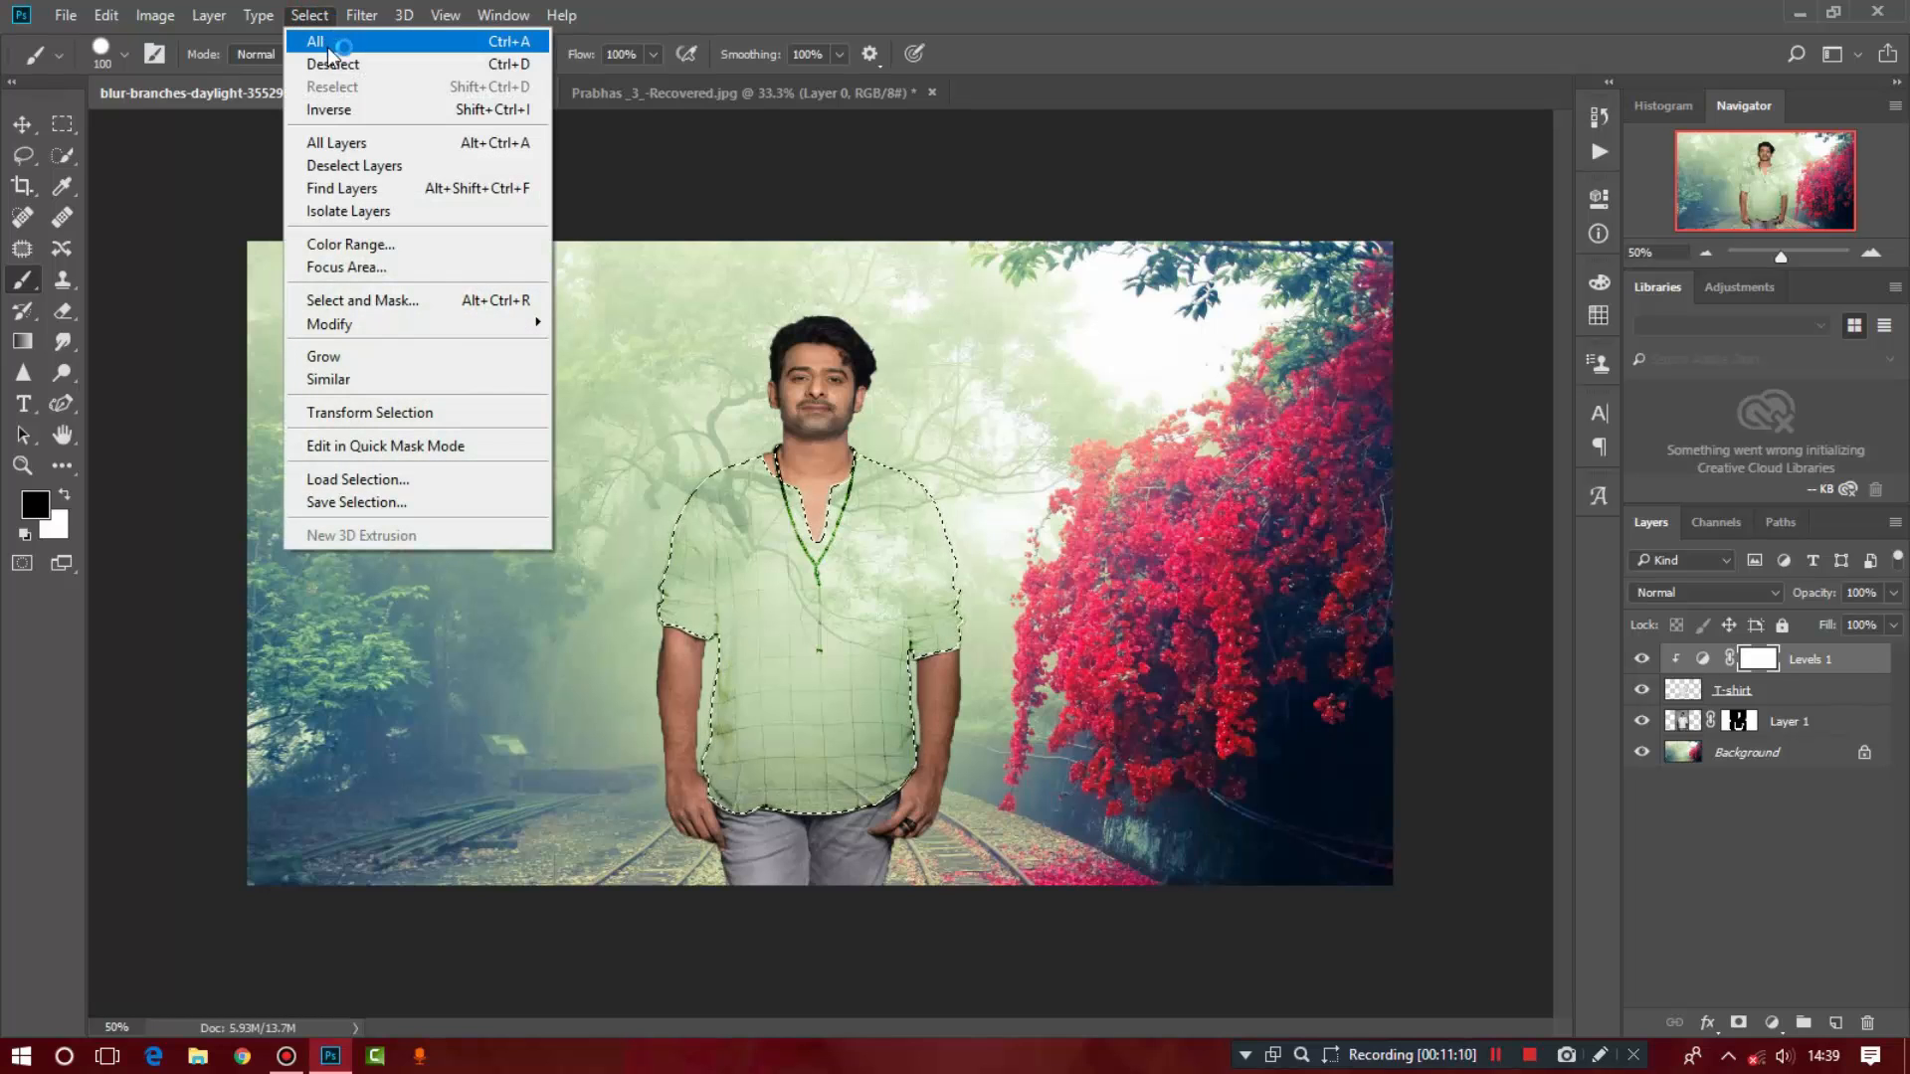
pyautogui.click(376, 109)
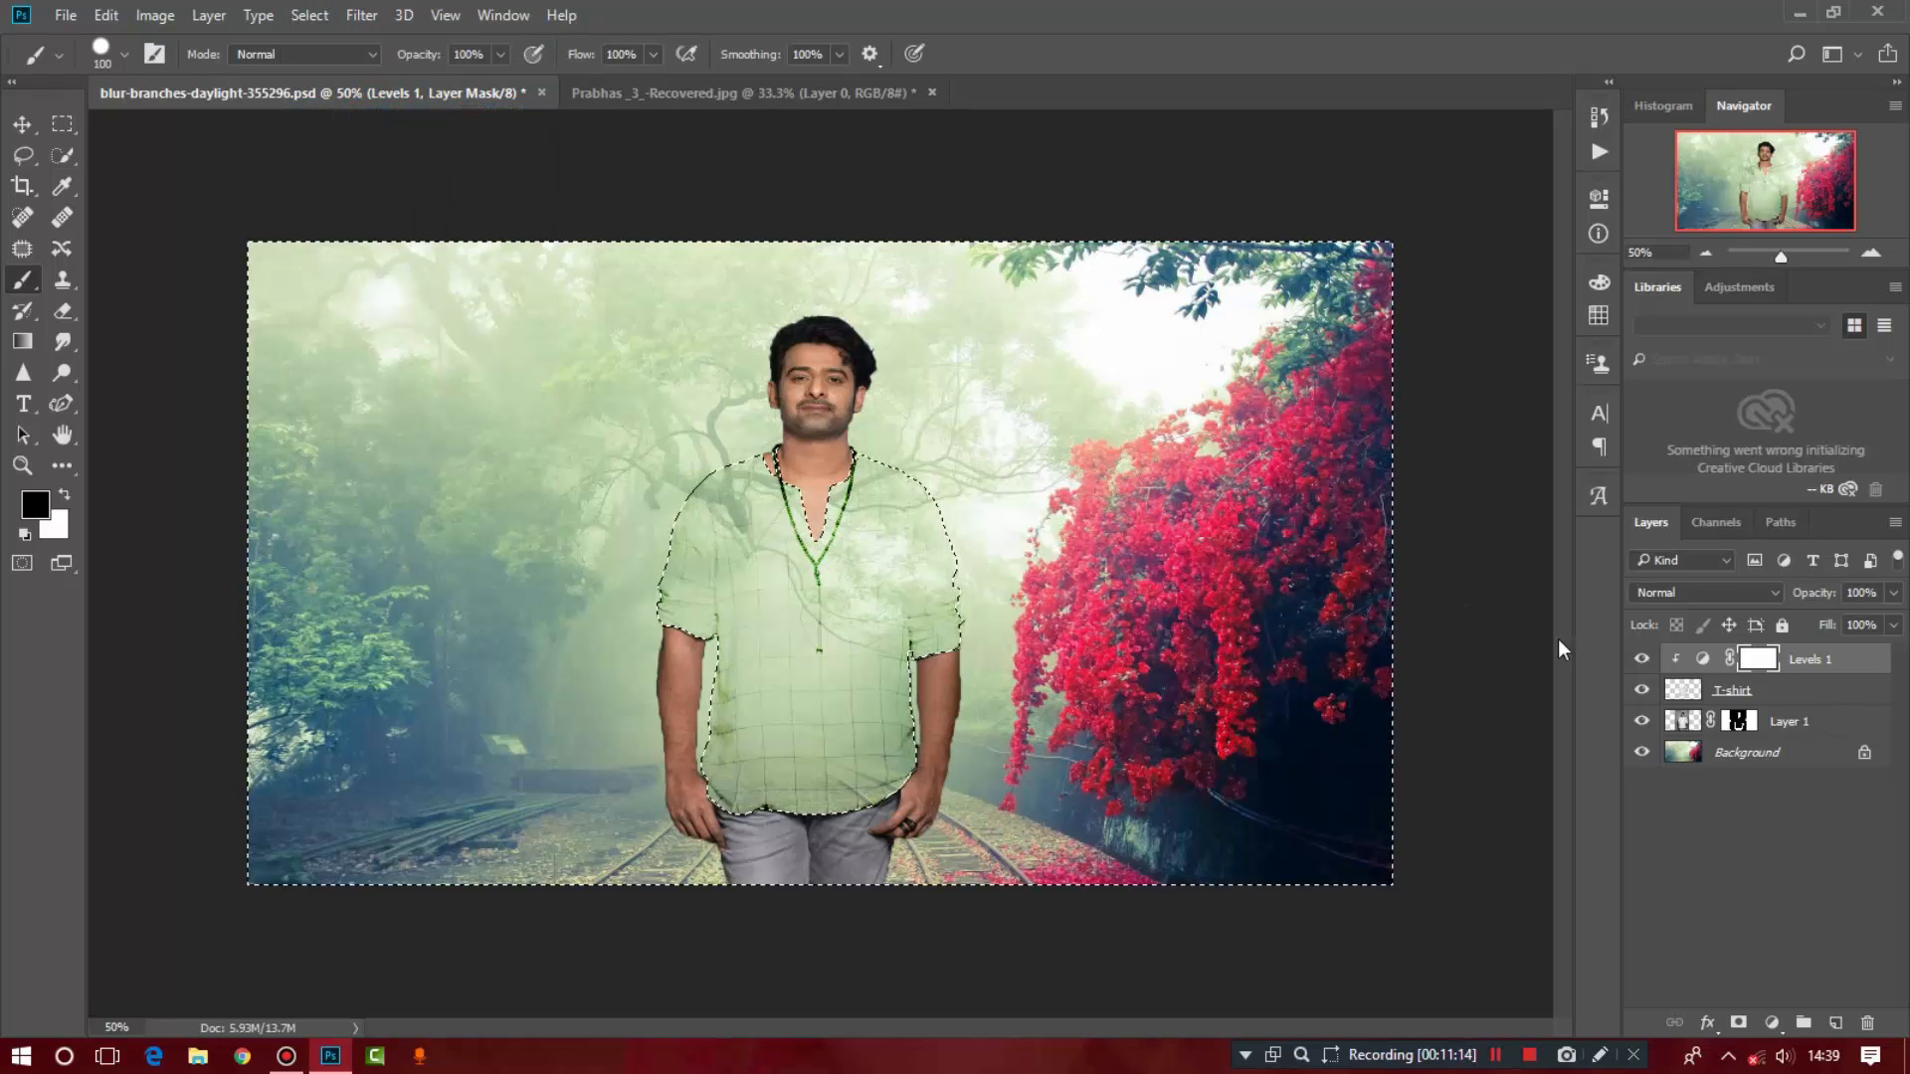
# Step: Delete the selected edge pixels from the T-shirt layer and clear the selection
pyautogui.click(1748, 696)
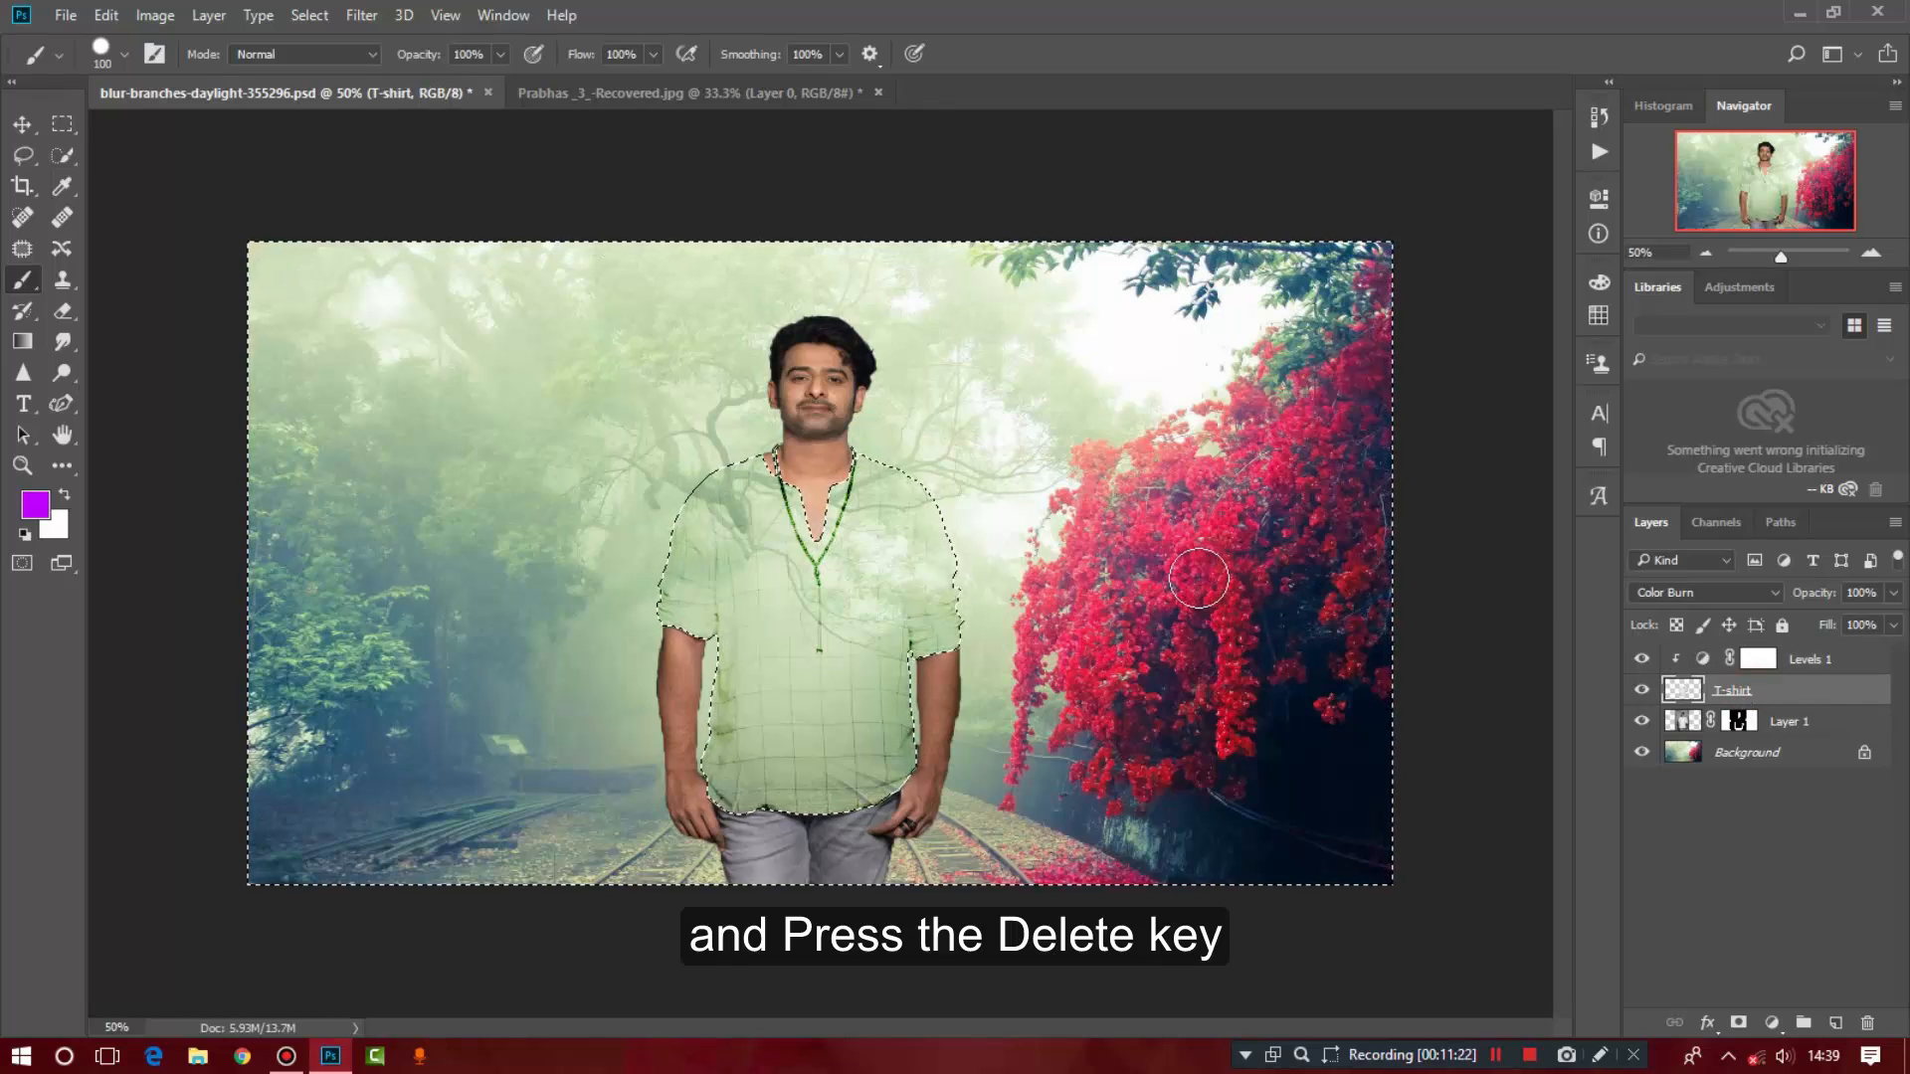
pyautogui.click(309, 15)
pyautogui.click(329, 58)
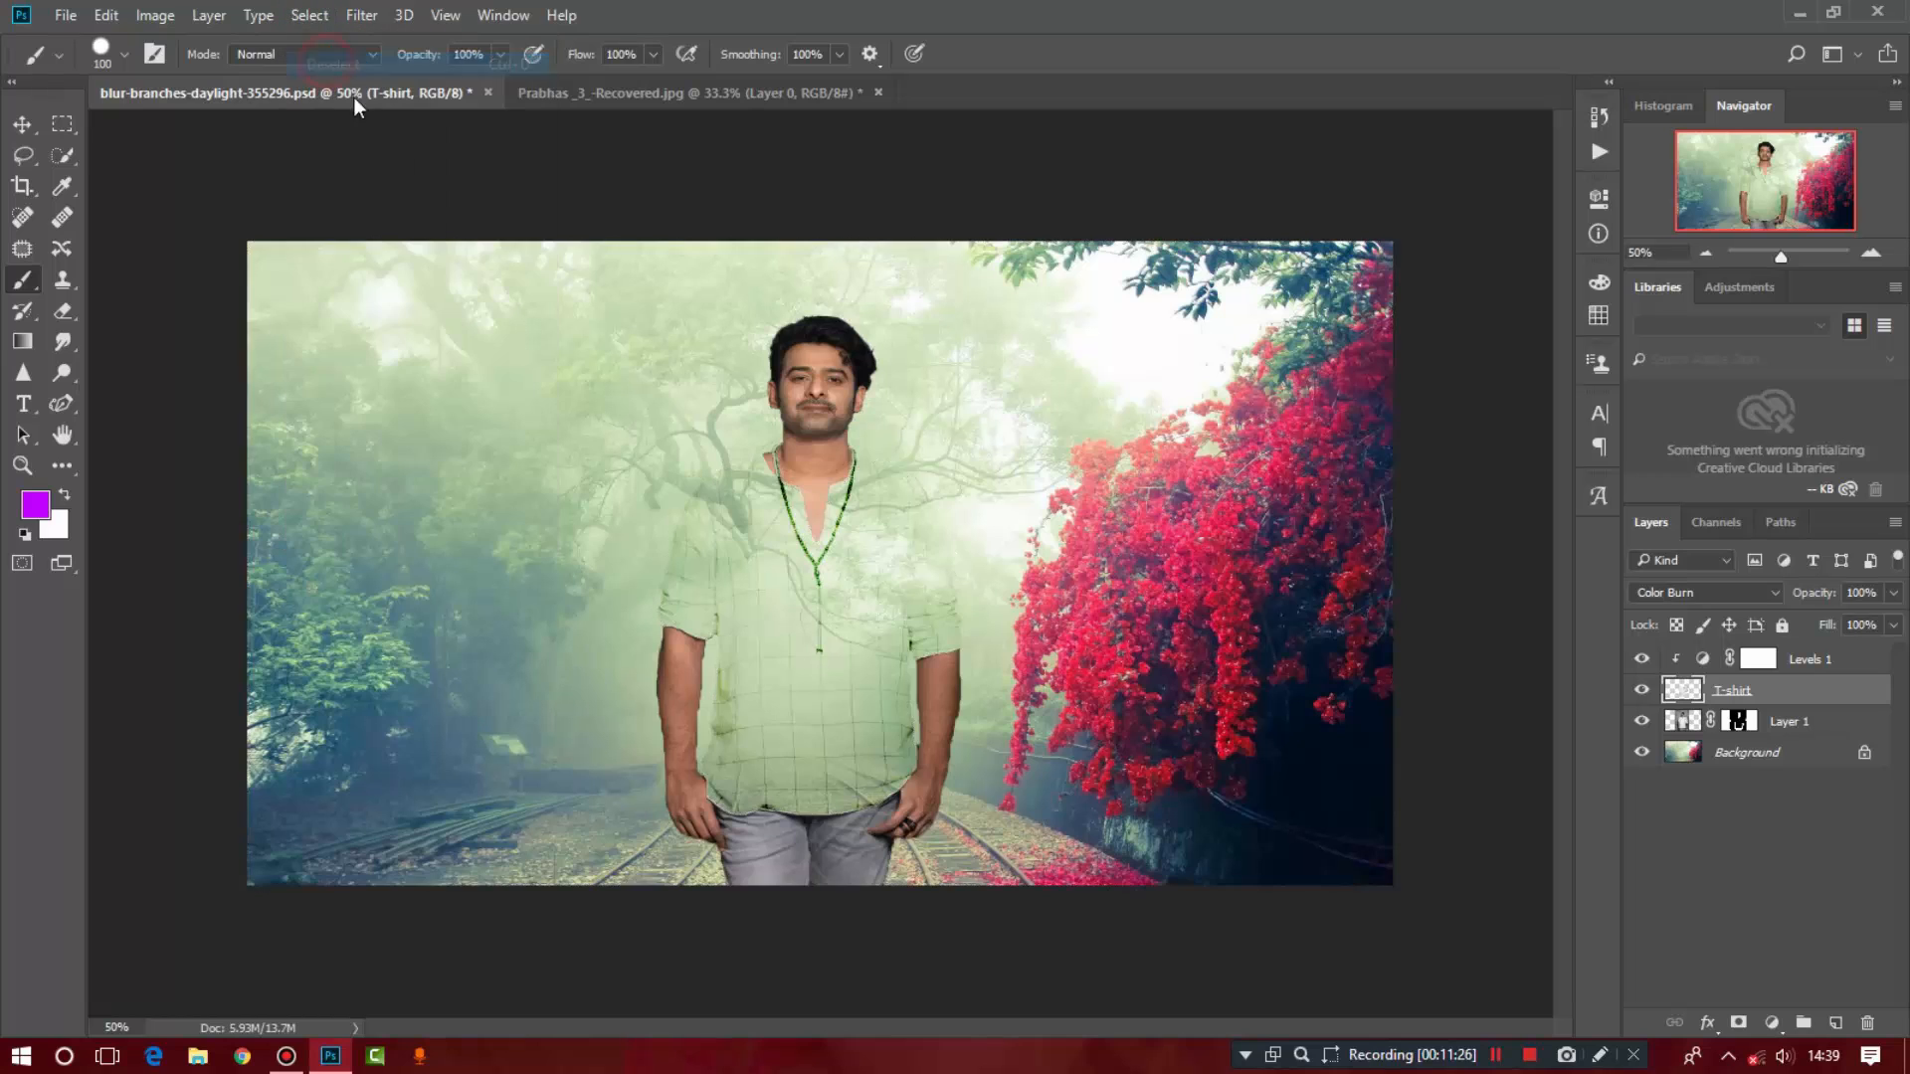
pyautogui.hotkey('ctrl', '+')
pyautogui.hotkey('ctrl', '+')
pyautogui.hotkey('ctrl', '+')
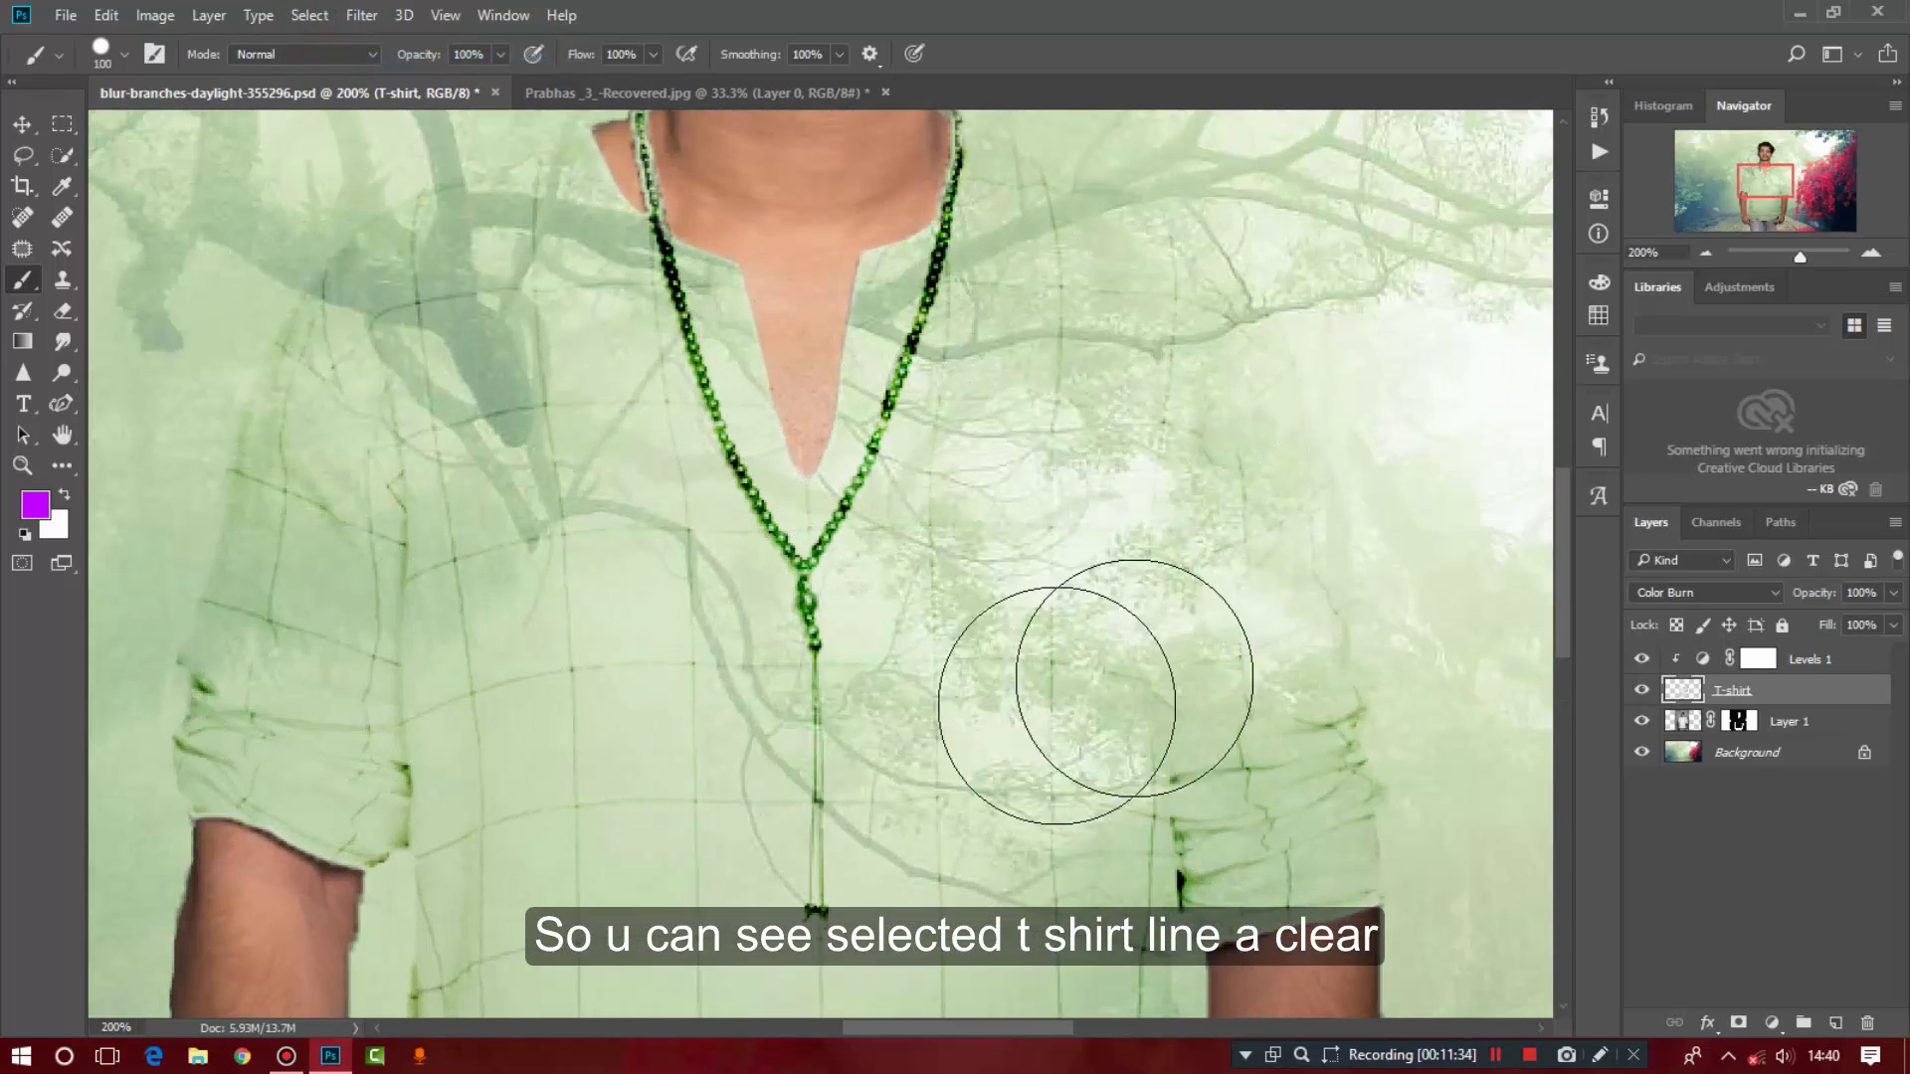
pyautogui.moveTo(1566, 549)
pyautogui.mouseDown()
pyautogui.moveTo(1578, 719)
pyautogui.moveTo(1569, 519)
pyautogui.mouseUp()
pyautogui.hotkey('ctrl', '-')
pyautogui.hotkey('ctrl', '-')
pyautogui.hotkey('ctrl', '-')
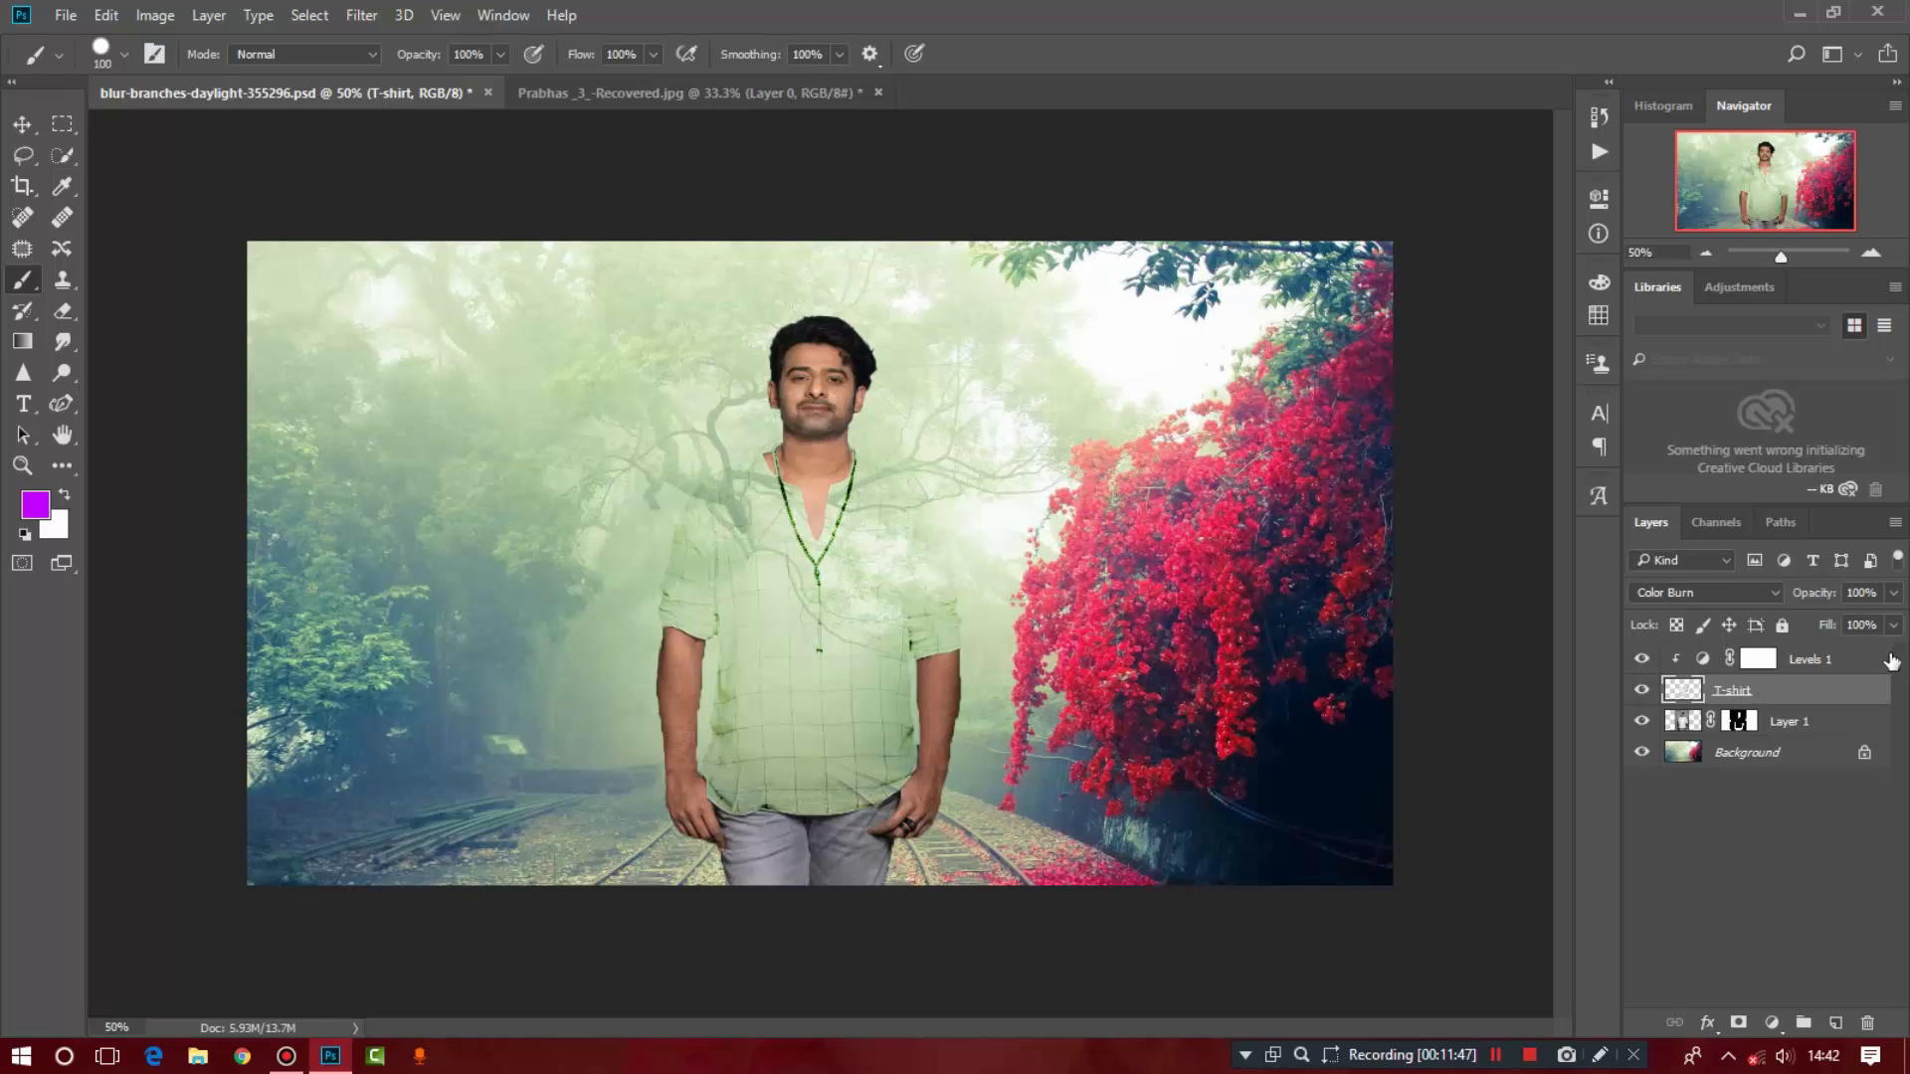
# Step: Duplicate the T-shirt layer into a new document
pyautogui.click(1894, 527)
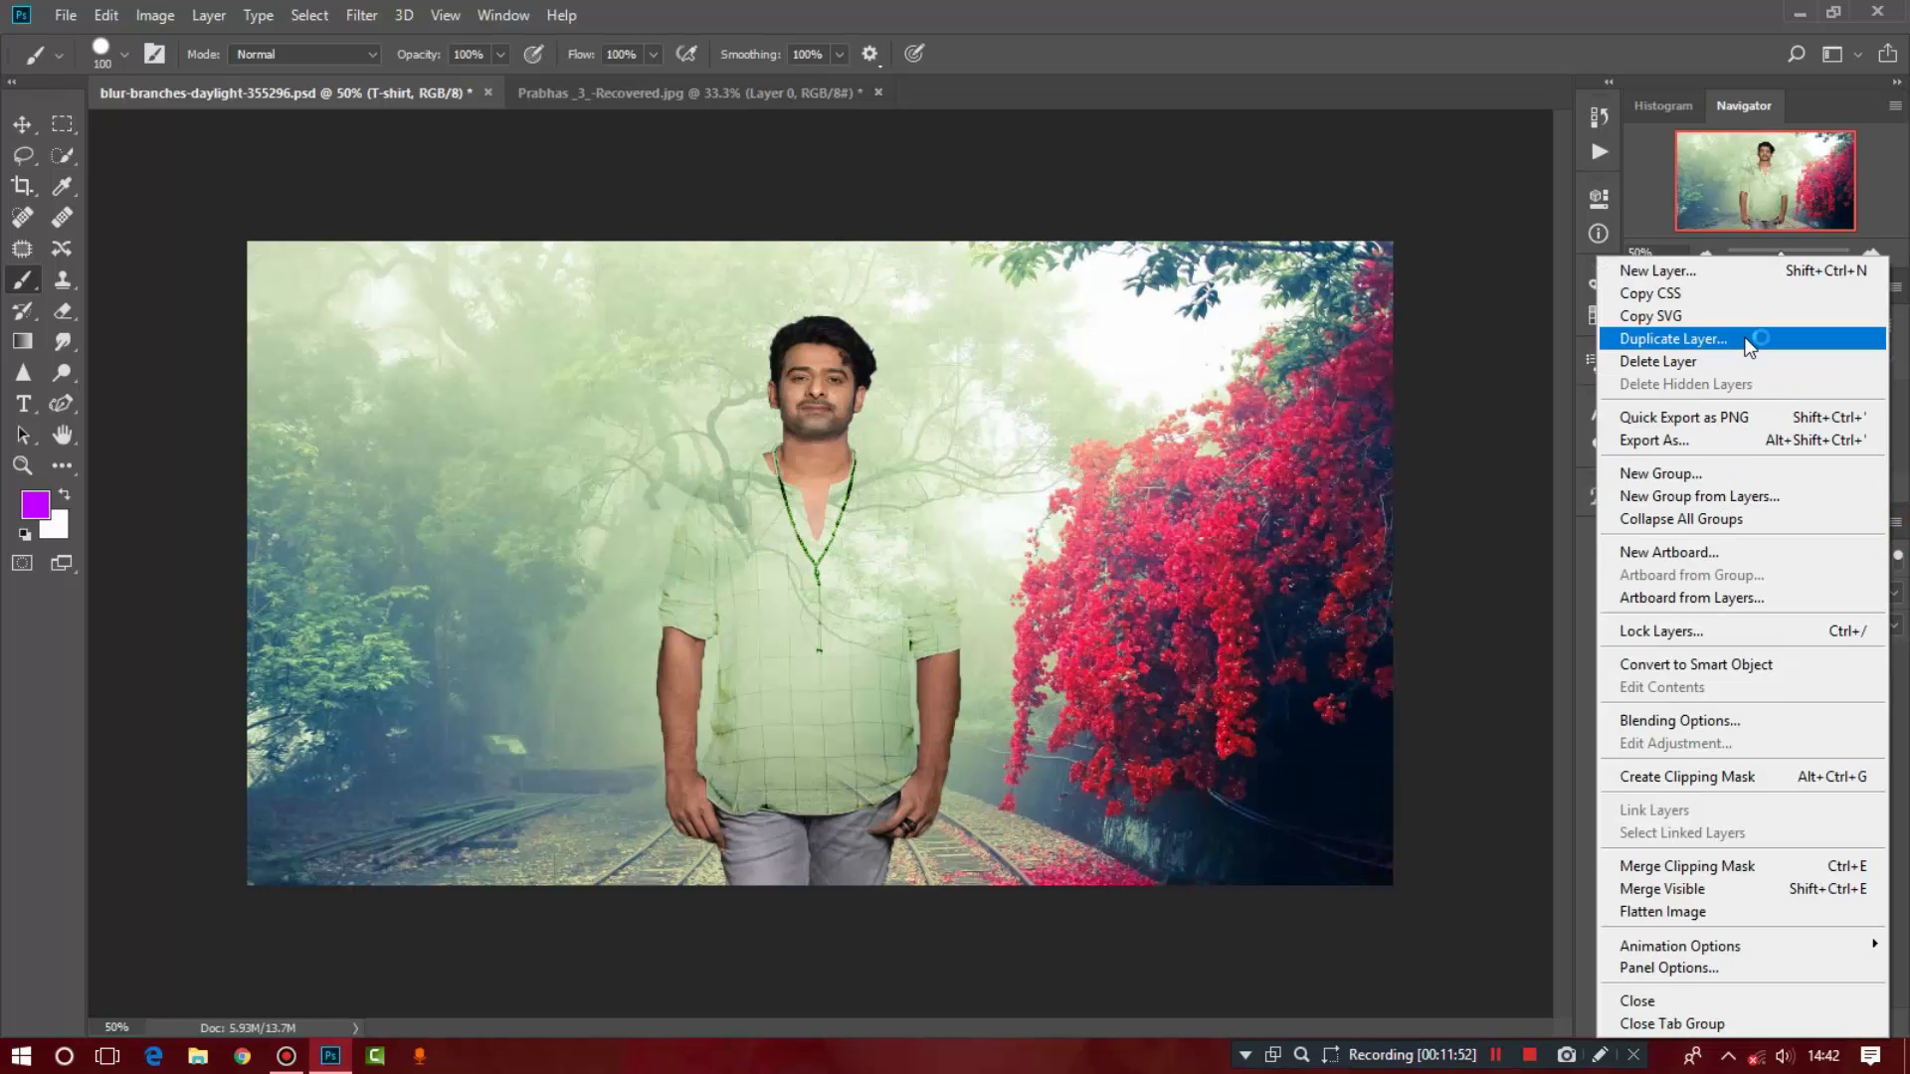
pyautogui.click(1731, 338)
pyautogui.click(1075, 397)
pyautogui.click(991, 449)
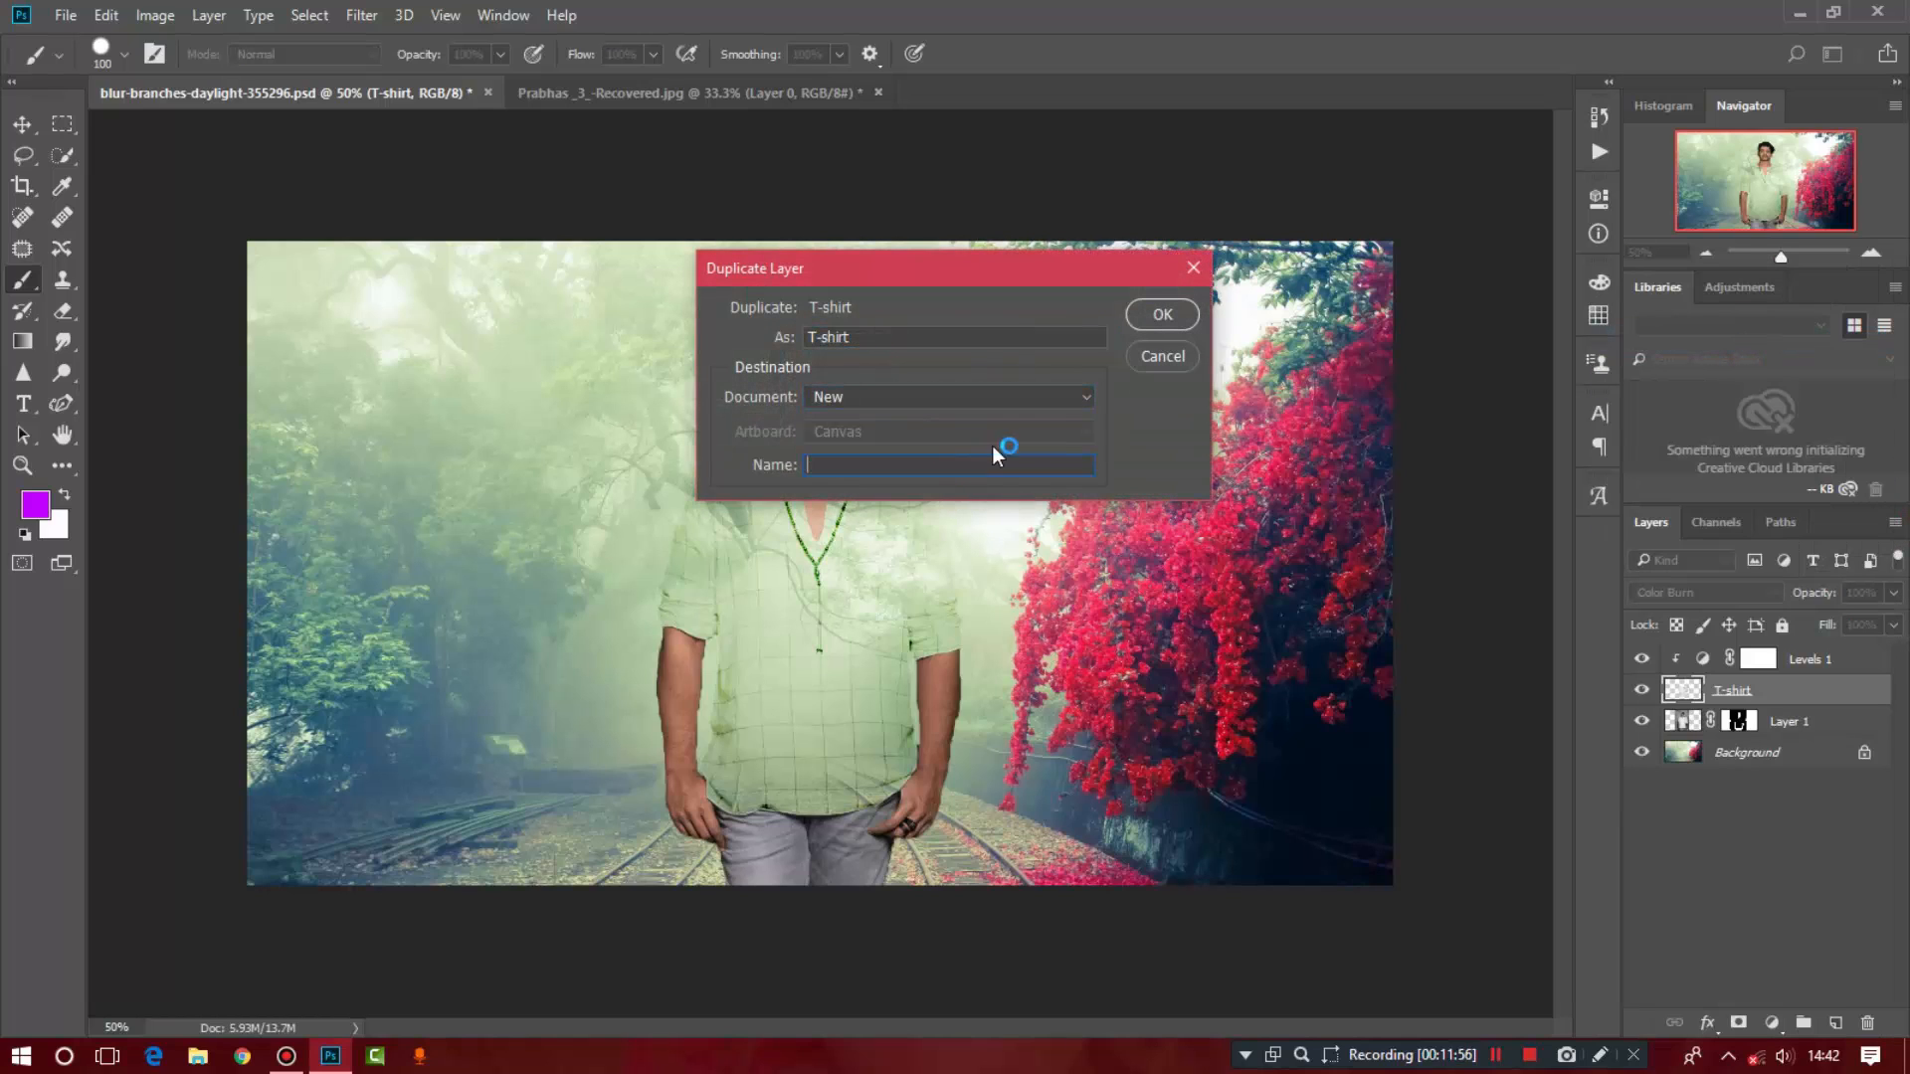
pyautogui.click(1162, 317)
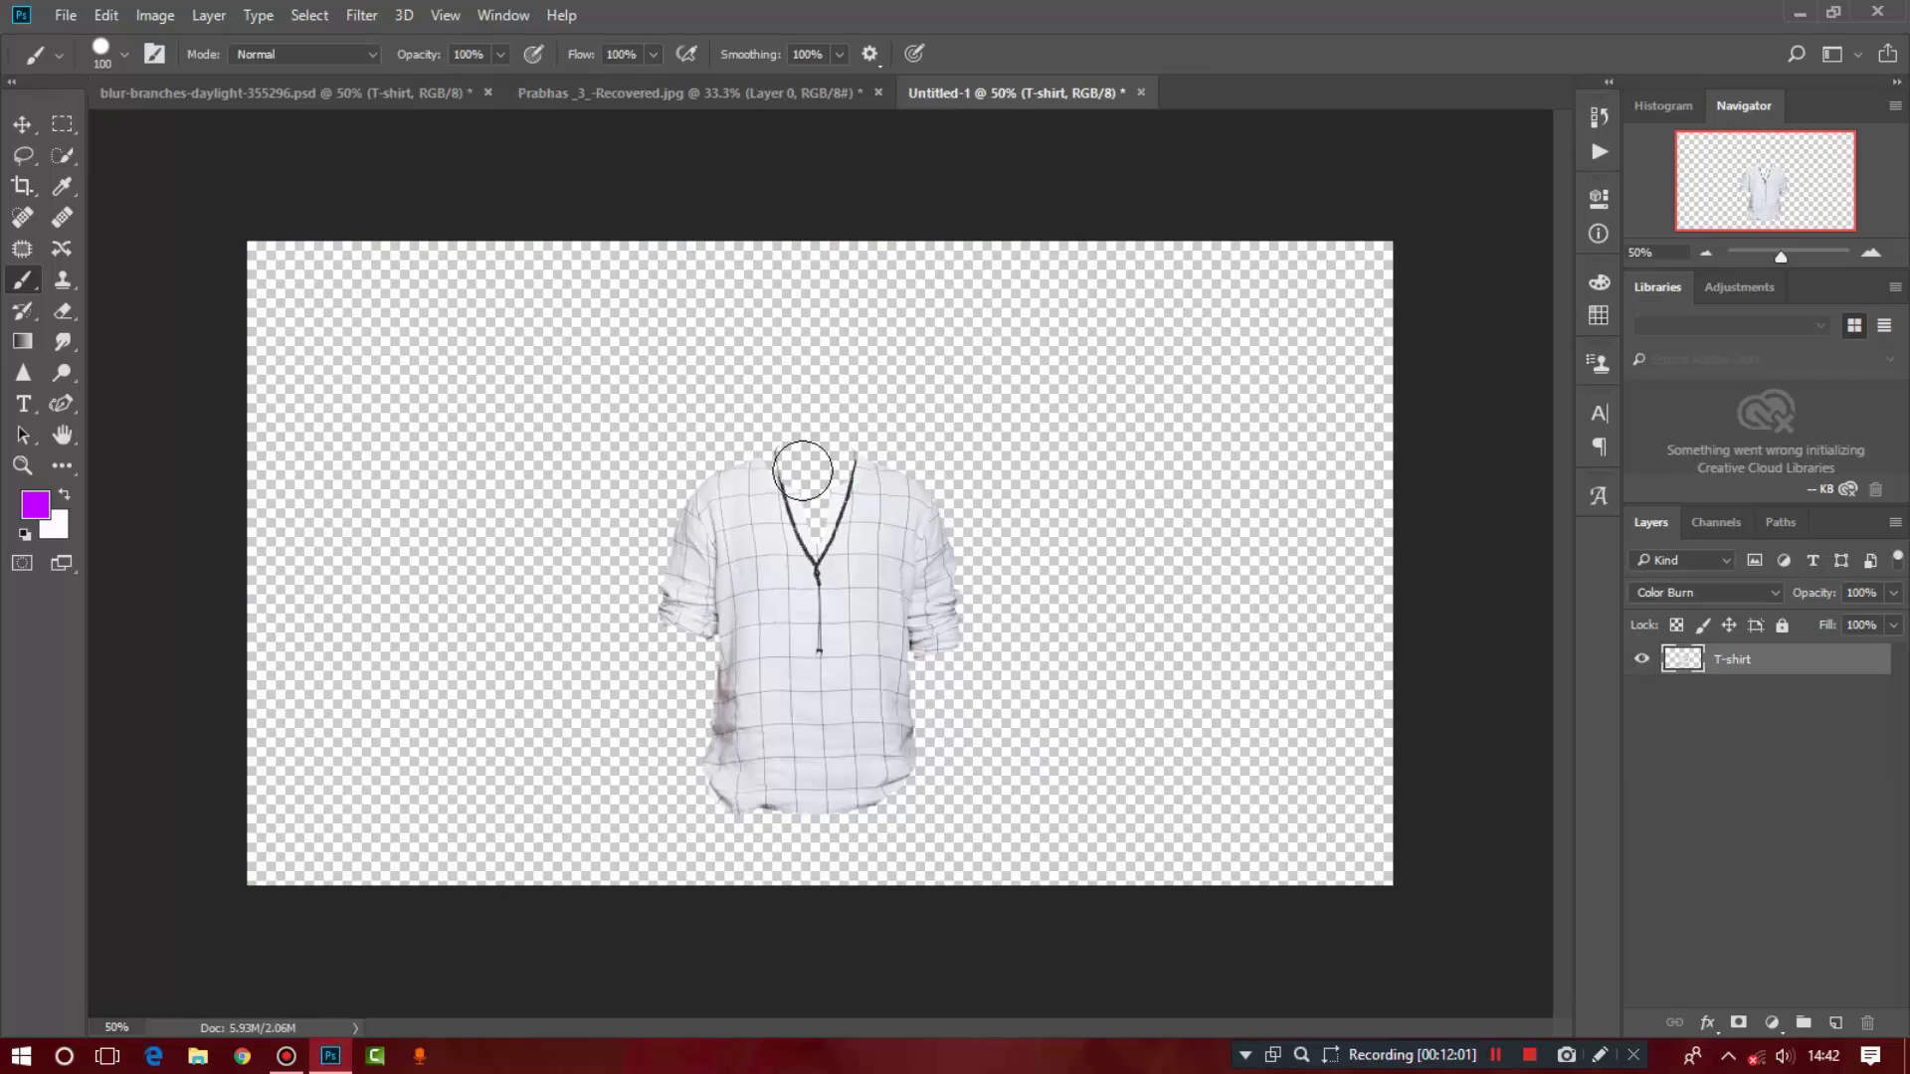
# Step: Apply a slight Gaussian Blur to the shirt in the new document, using a radius below 3 pixels
pyautogui.click(361, 15)
pyautogui.moveTo(491, 279)
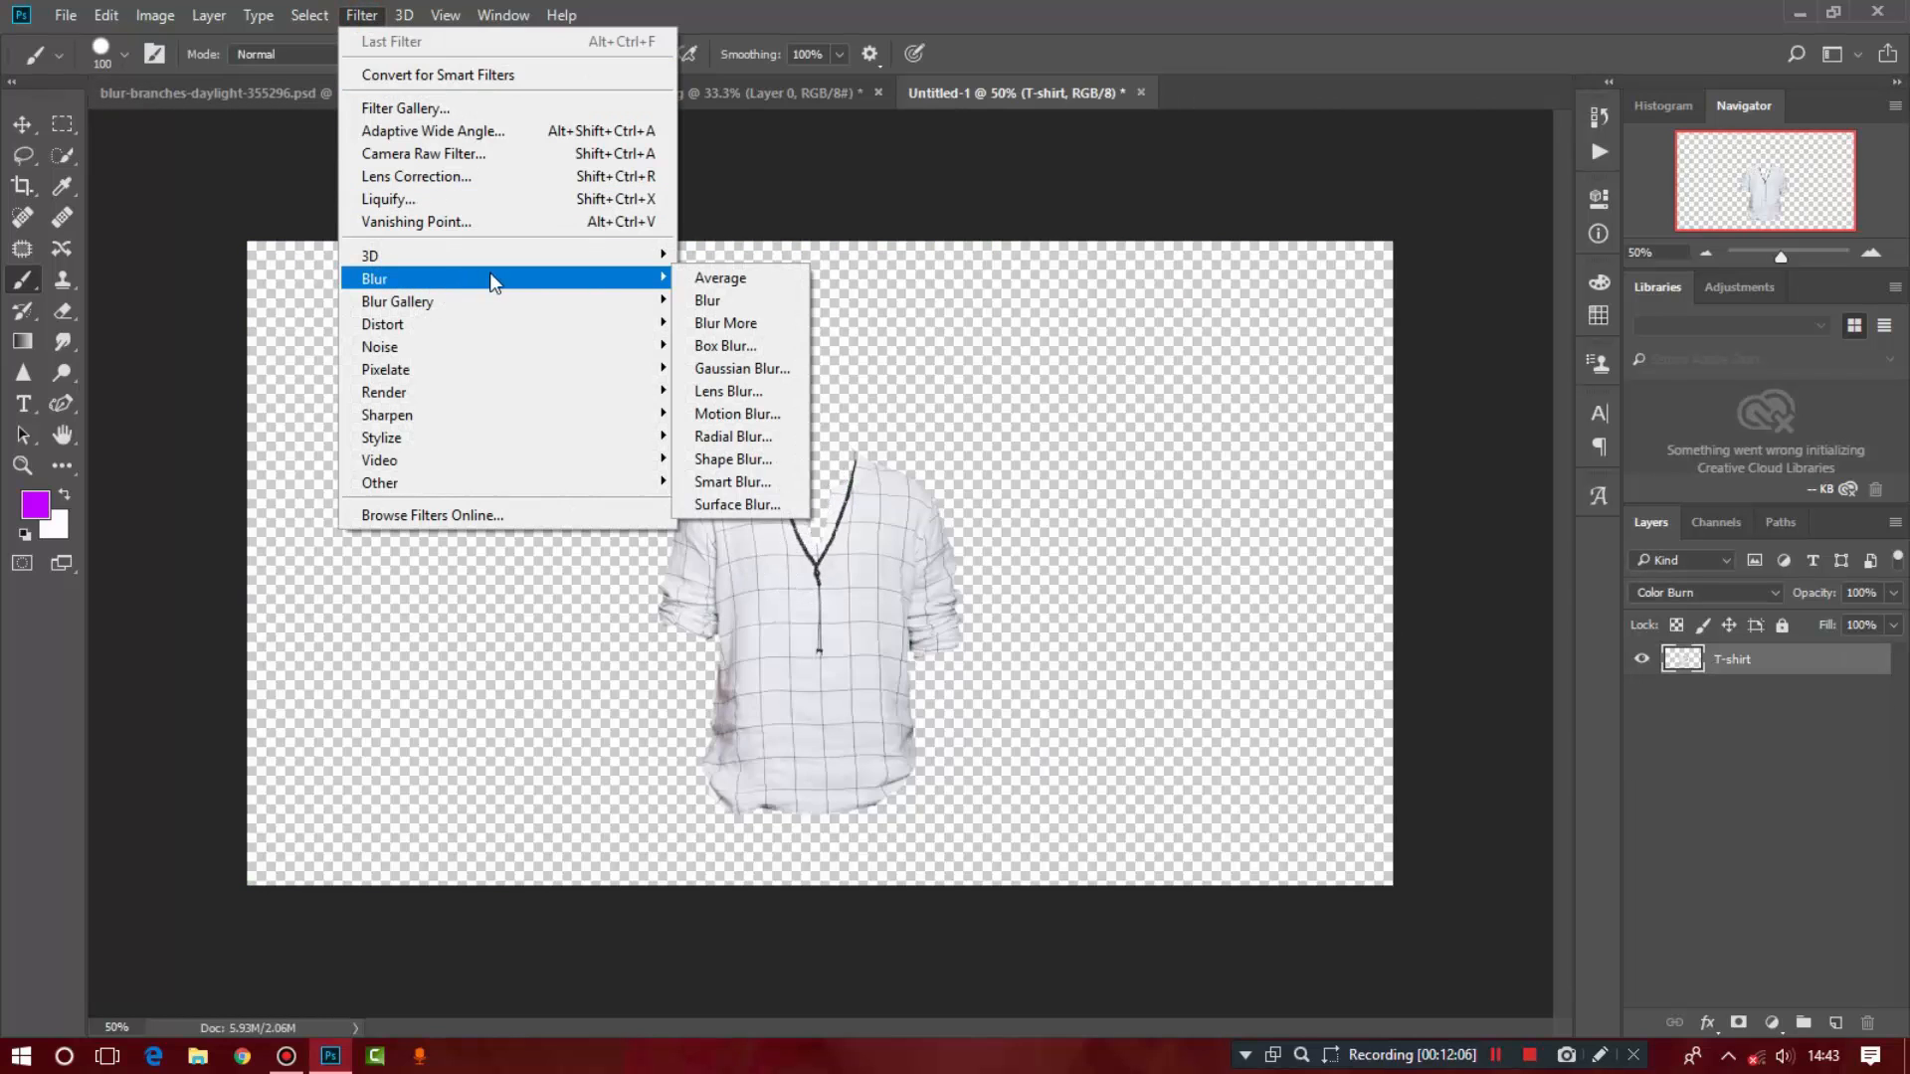
pyautogui.click(747, 368)
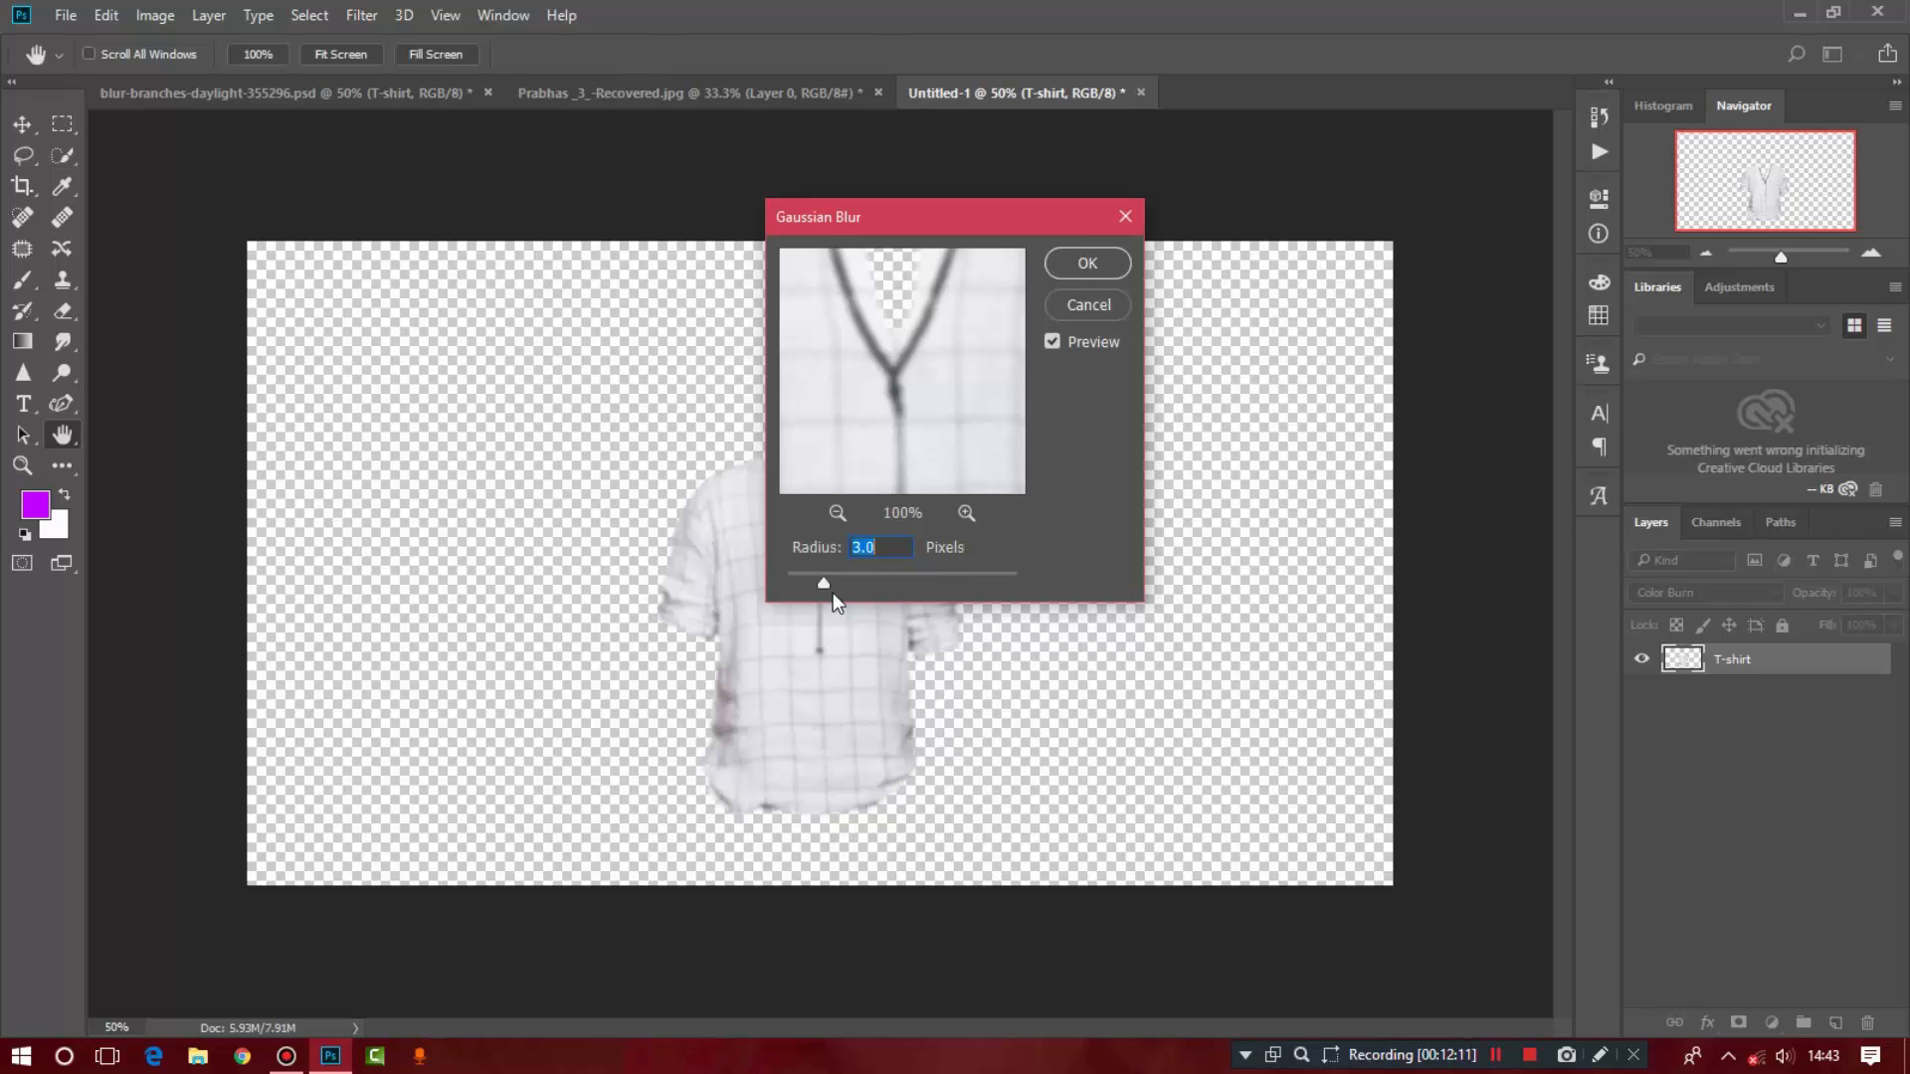
pyautogui.moveTo(814, 582); pyautogui.dragTo(811, 581)
pyautogui.click(1087, 263)
pyautogui.press('b')
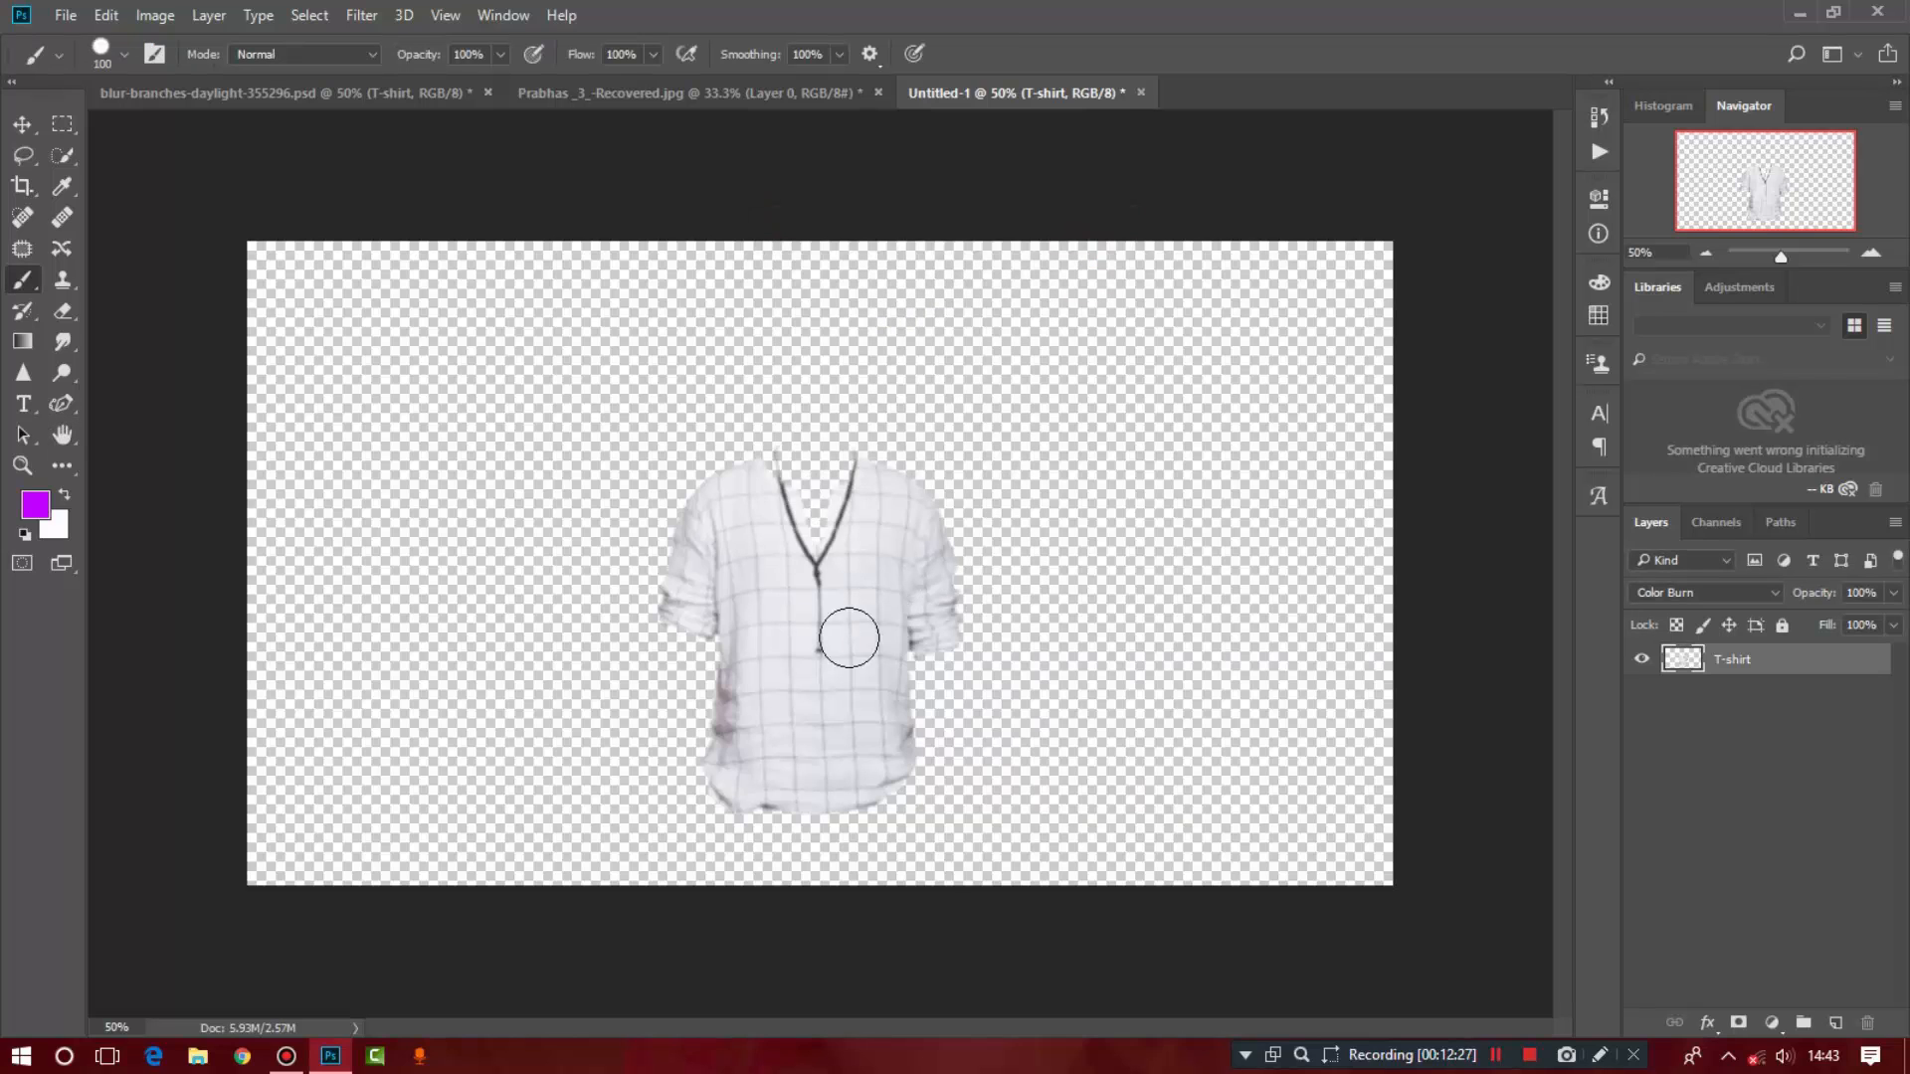
# Step: Save the blurred shirt document as the Photoshop file 6666888 in the Logos folder, keeping its layers
pyautogui.click(66, 15)
pyautogui.click(181, 256)
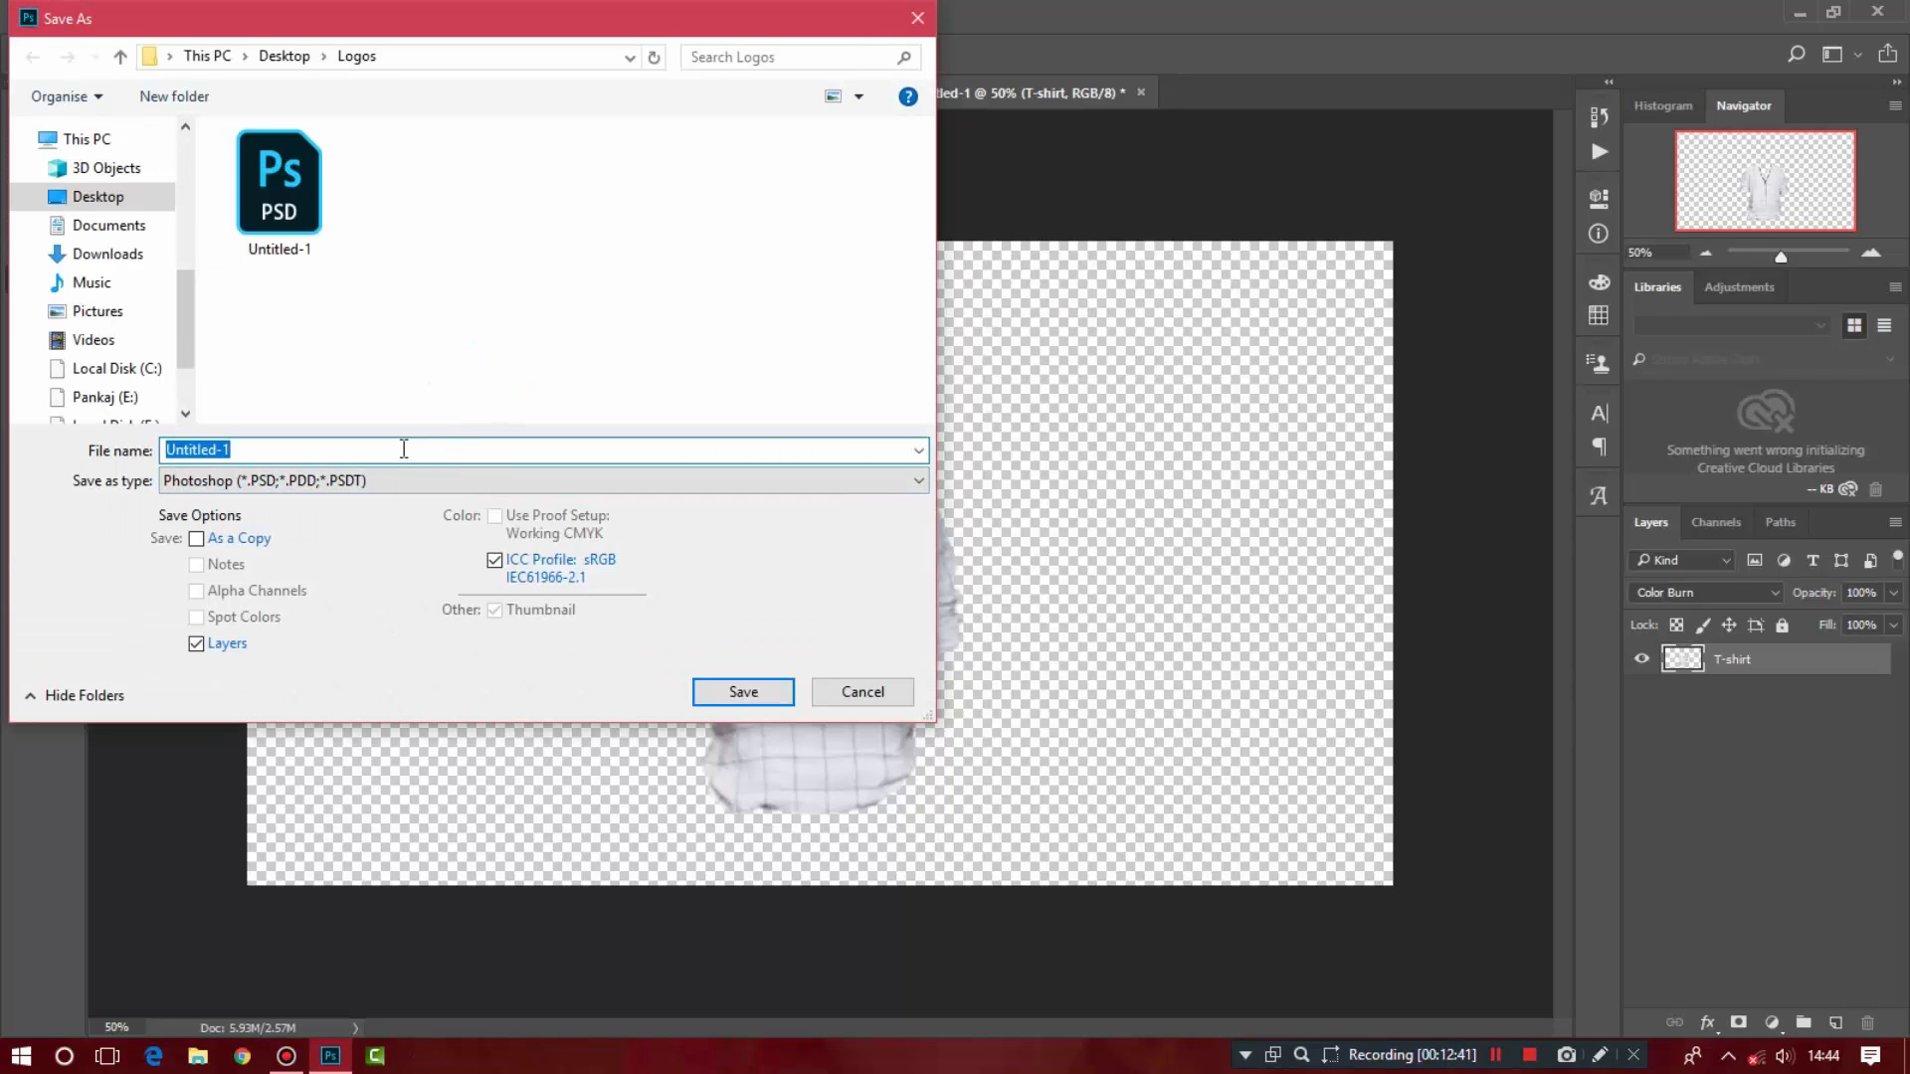
pyautogui.write('6666888')
pyautogui.click(743, 692)
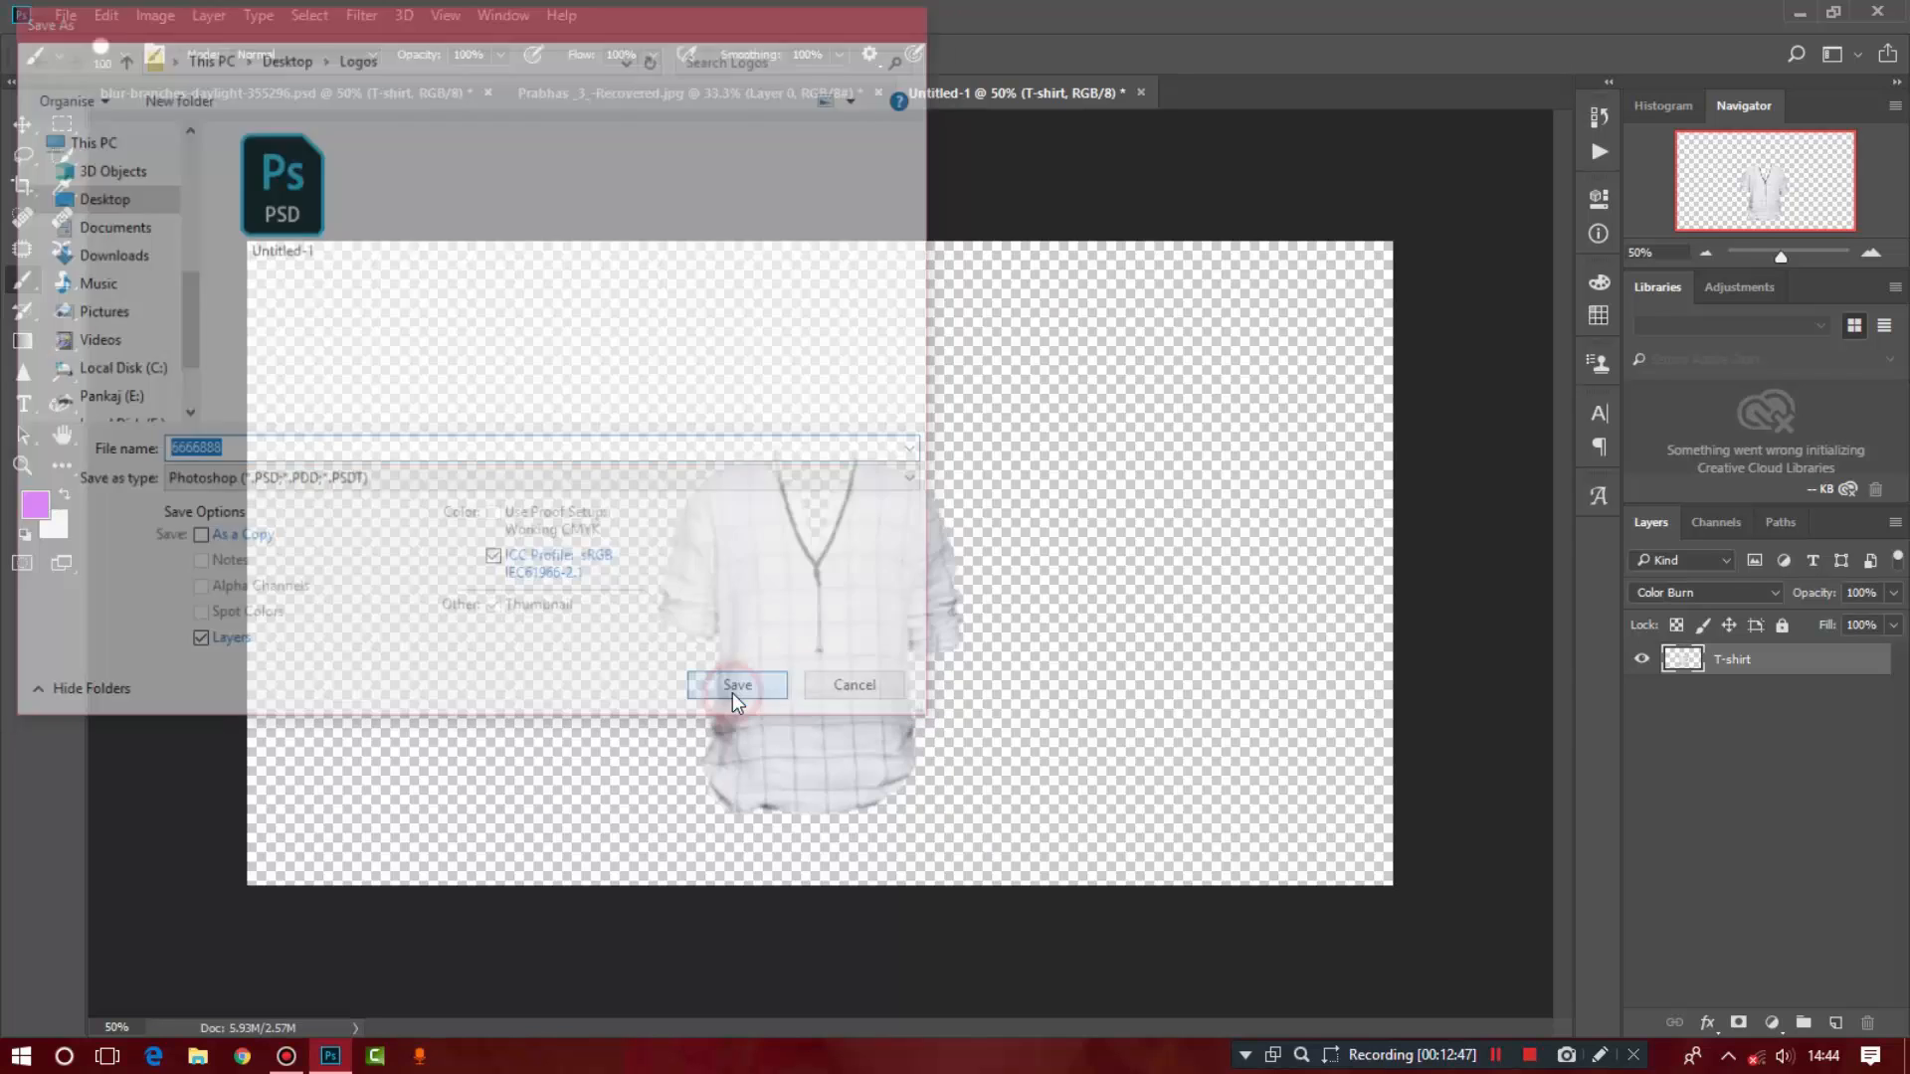
pyautogui.click(1232, 314)
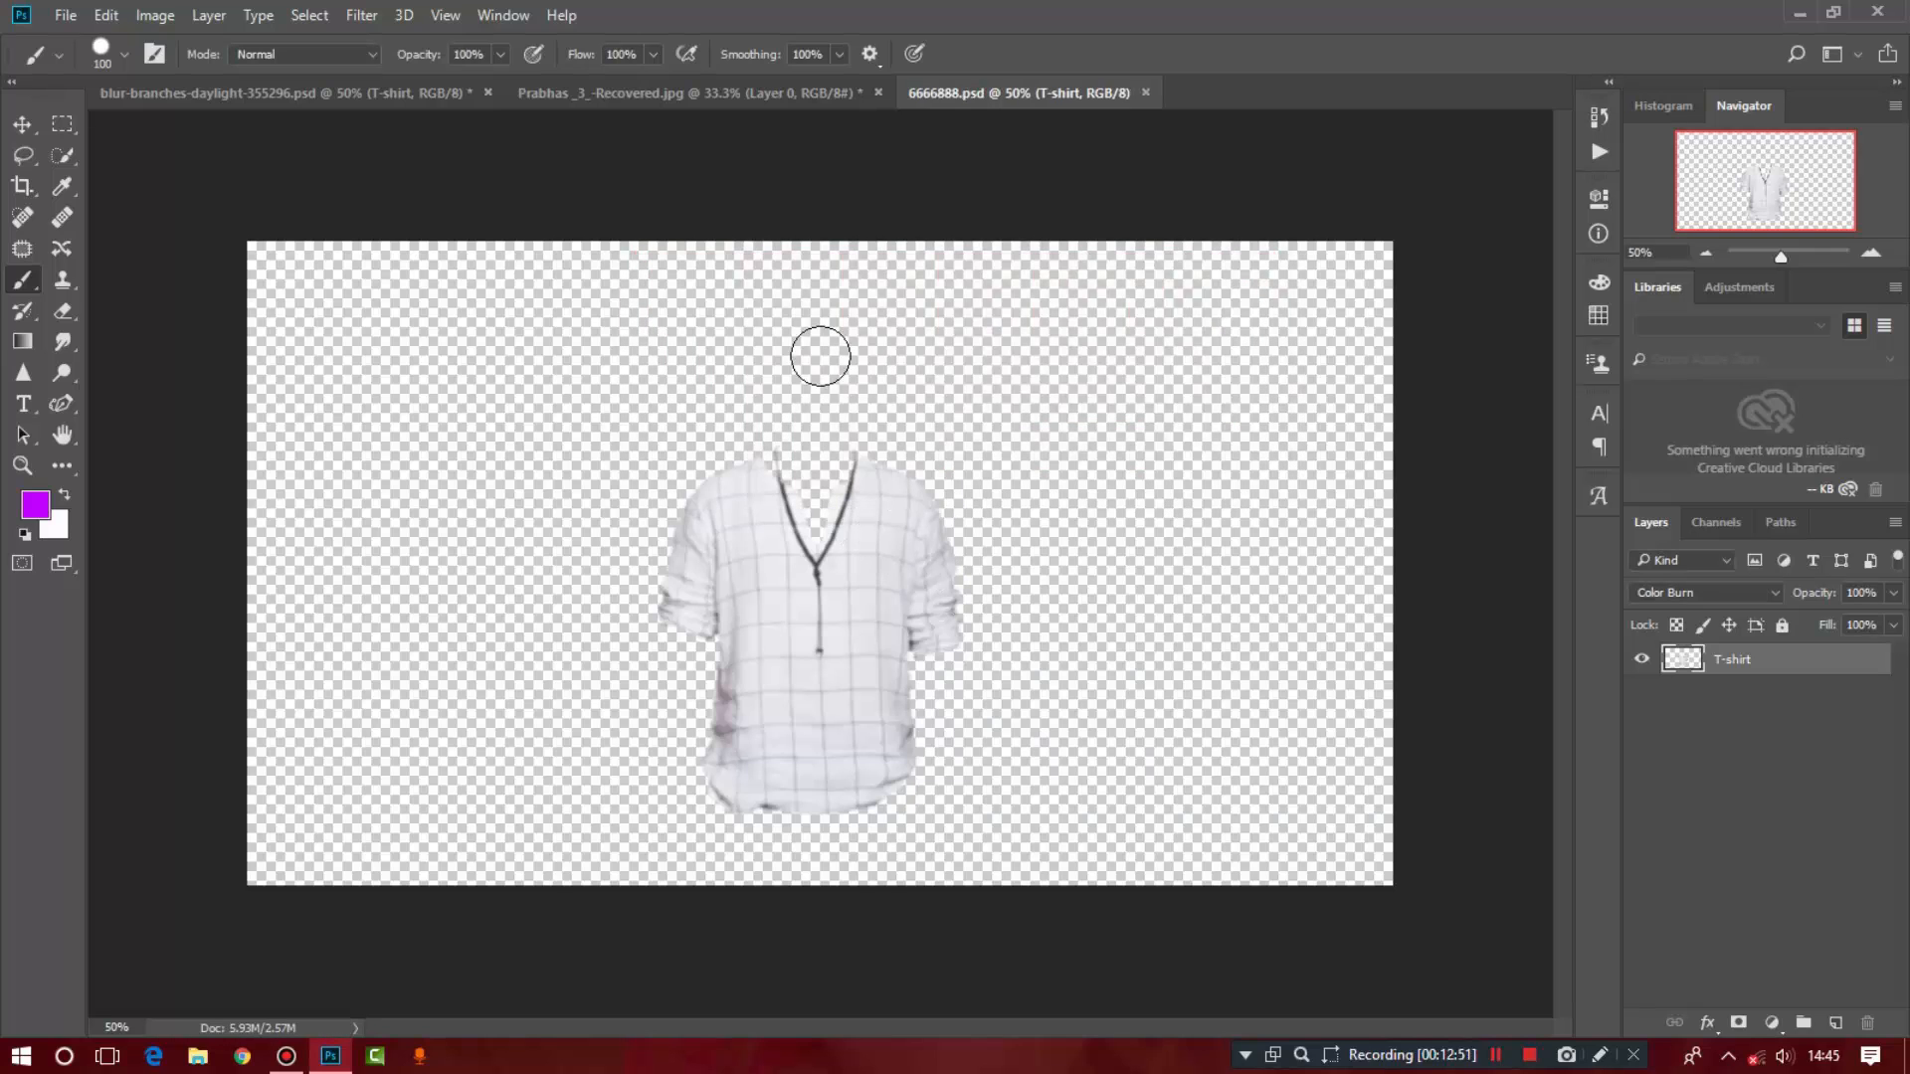
# Step: Unlock the Background layer of the railway composite and convert it to a smart object
pyautogui.click(631, 92)
pyautogui.click(378, 92)
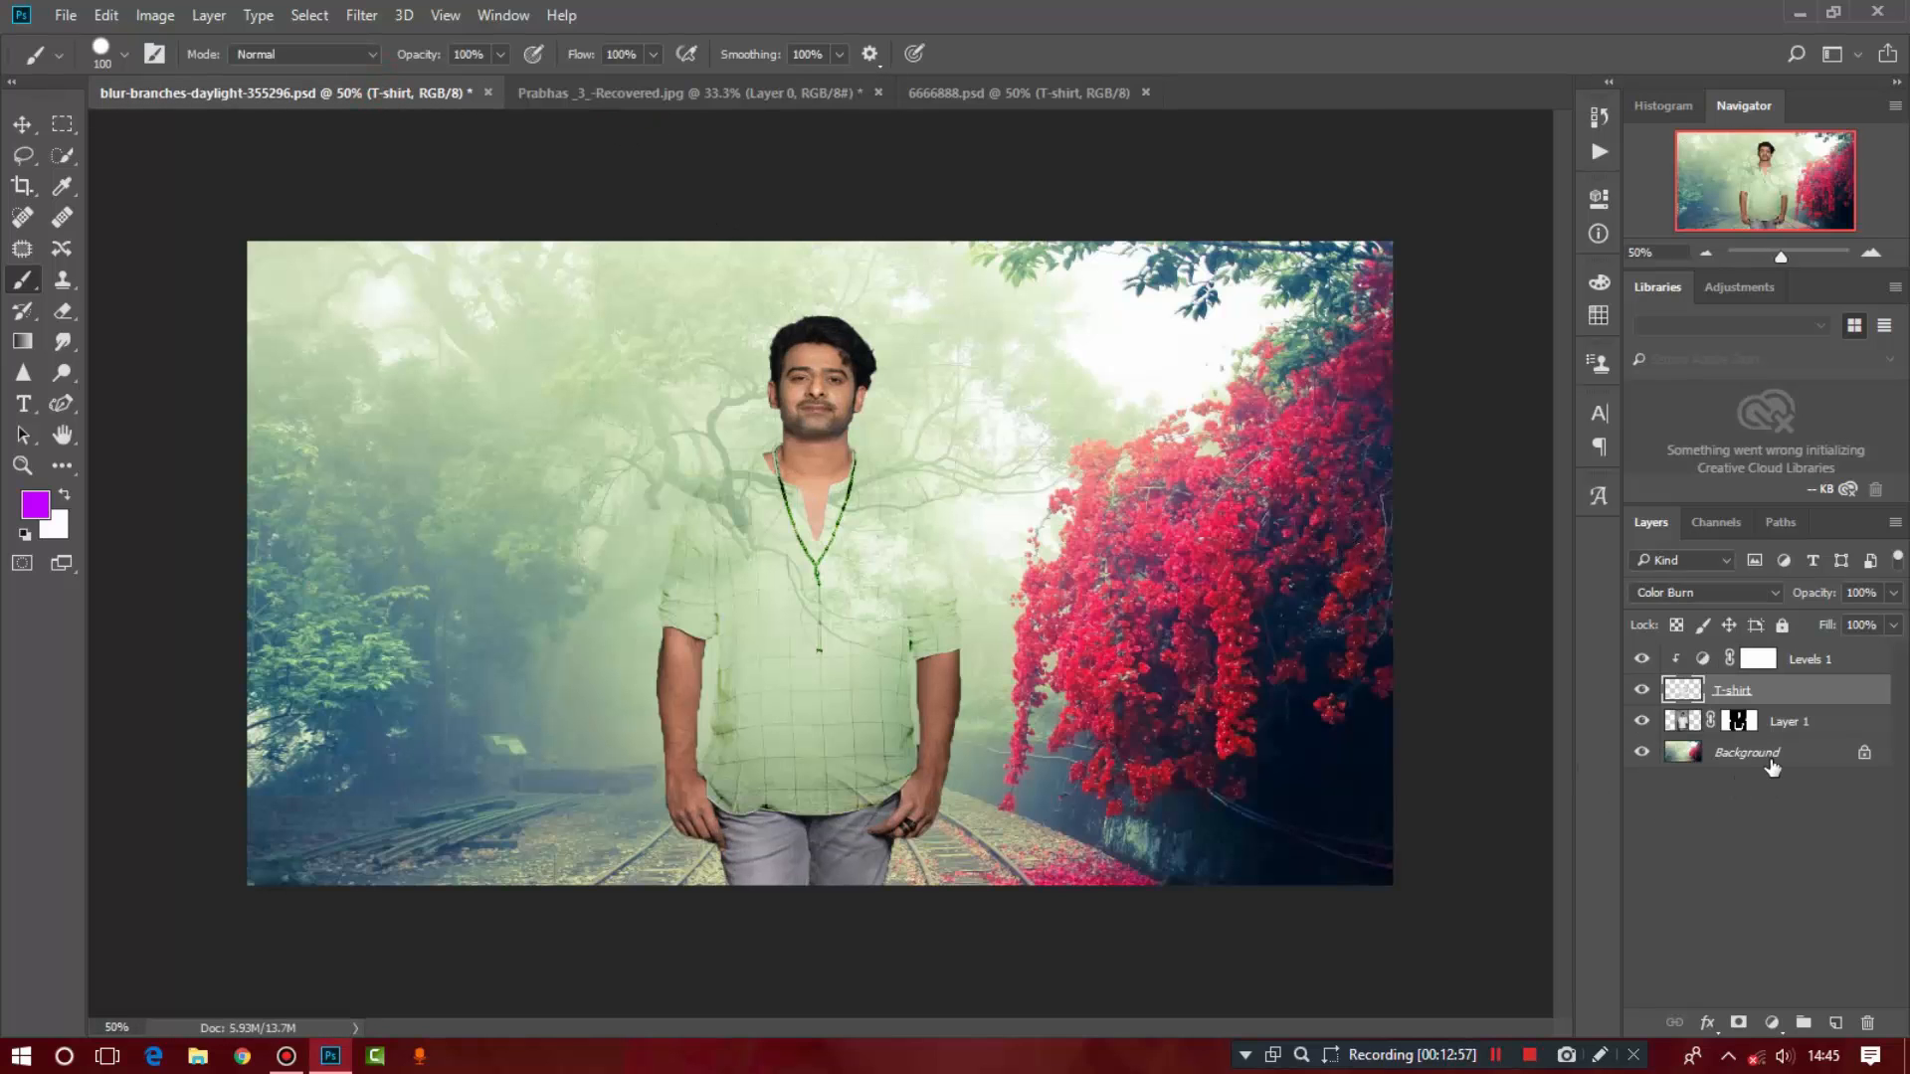
pyautogui.click(1771, 760)
pyautogui.click(1865, 753)
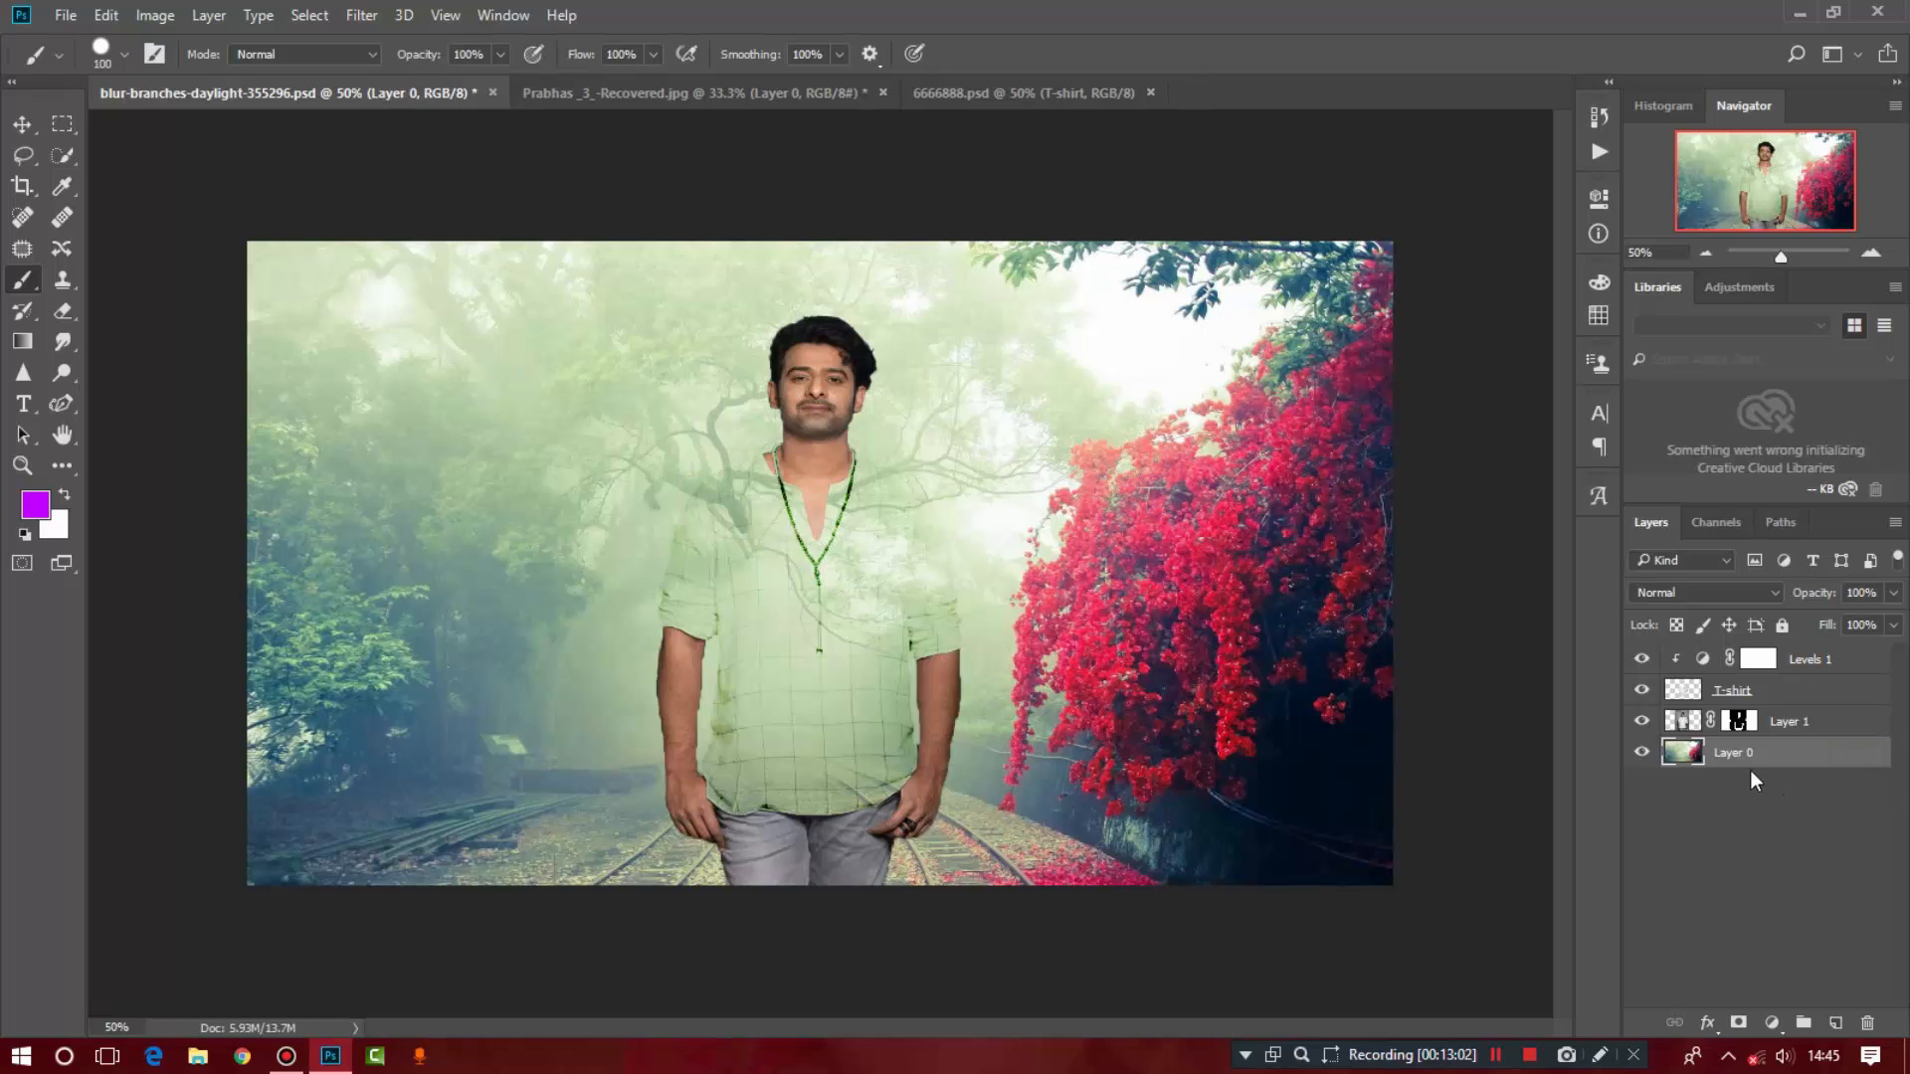
pyautogui.rightClick(1725, 756)
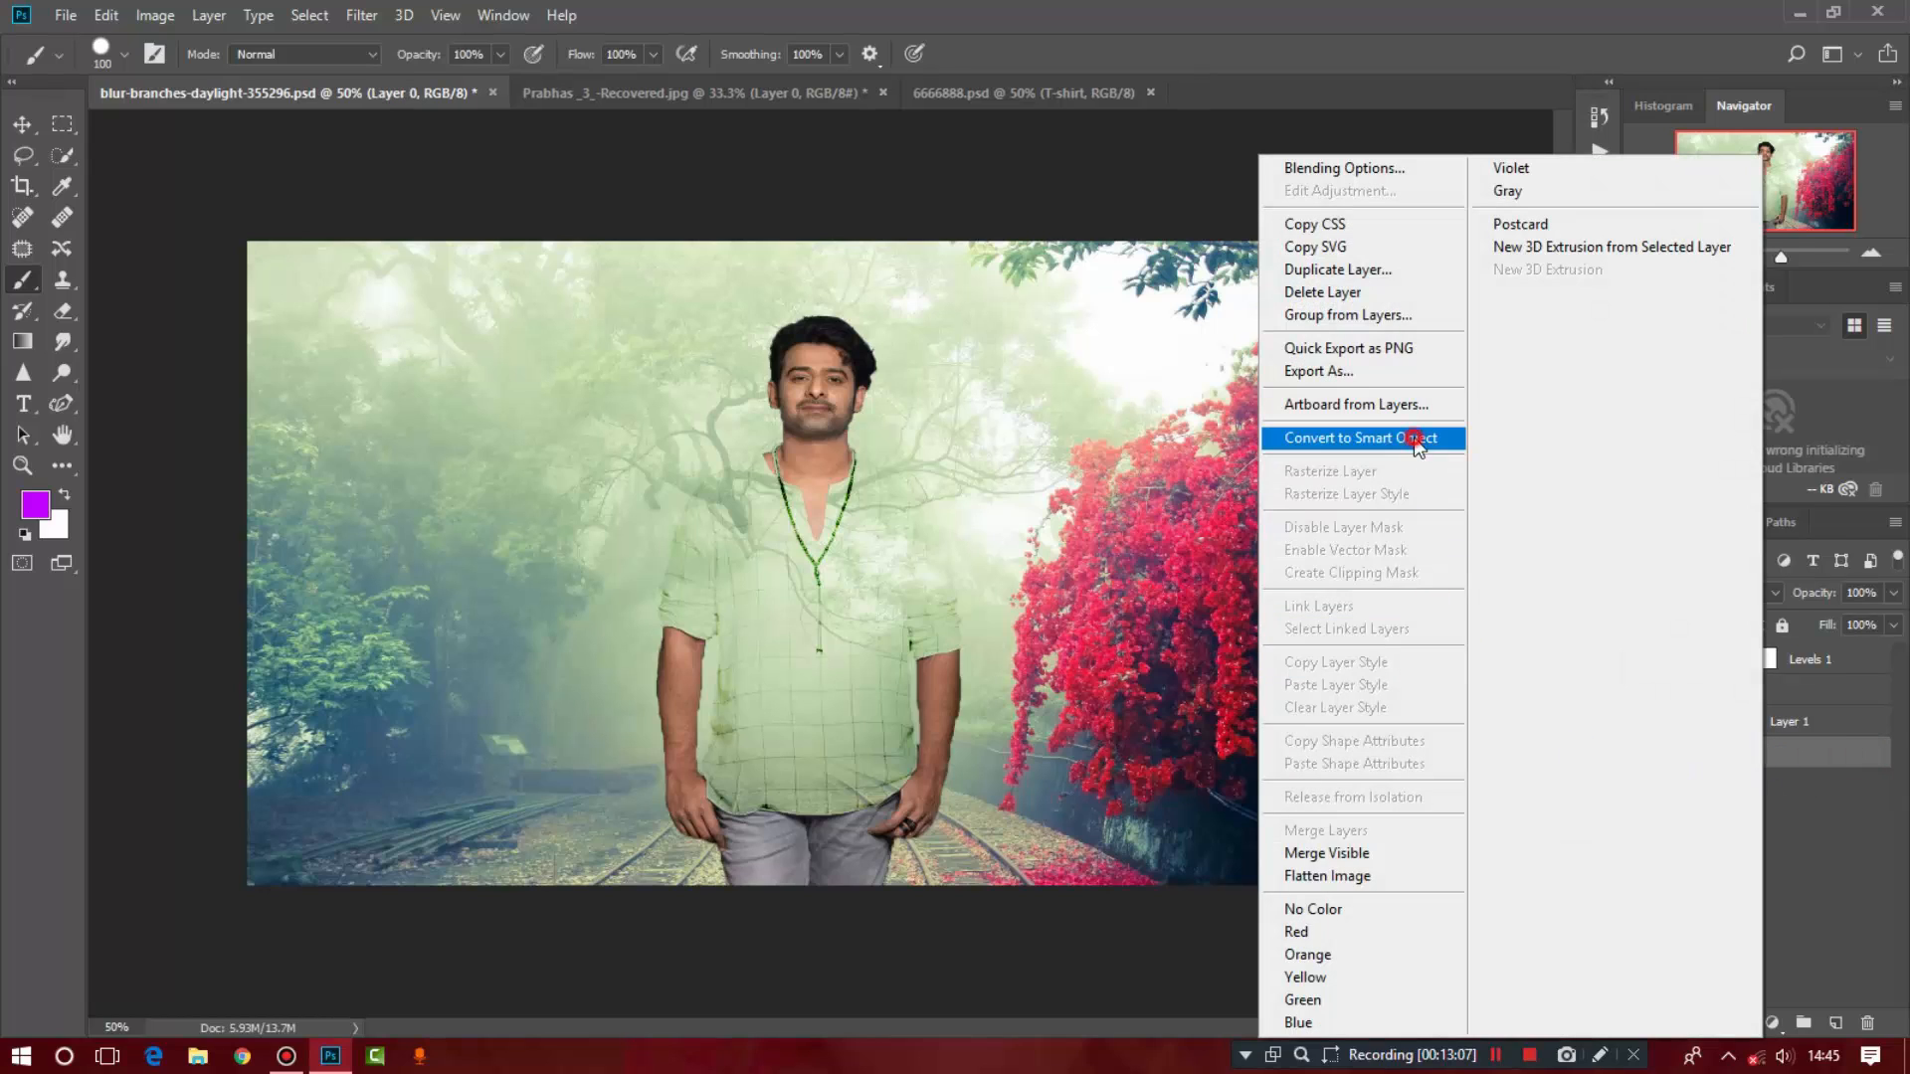
pyautogui.click(1323, 438)
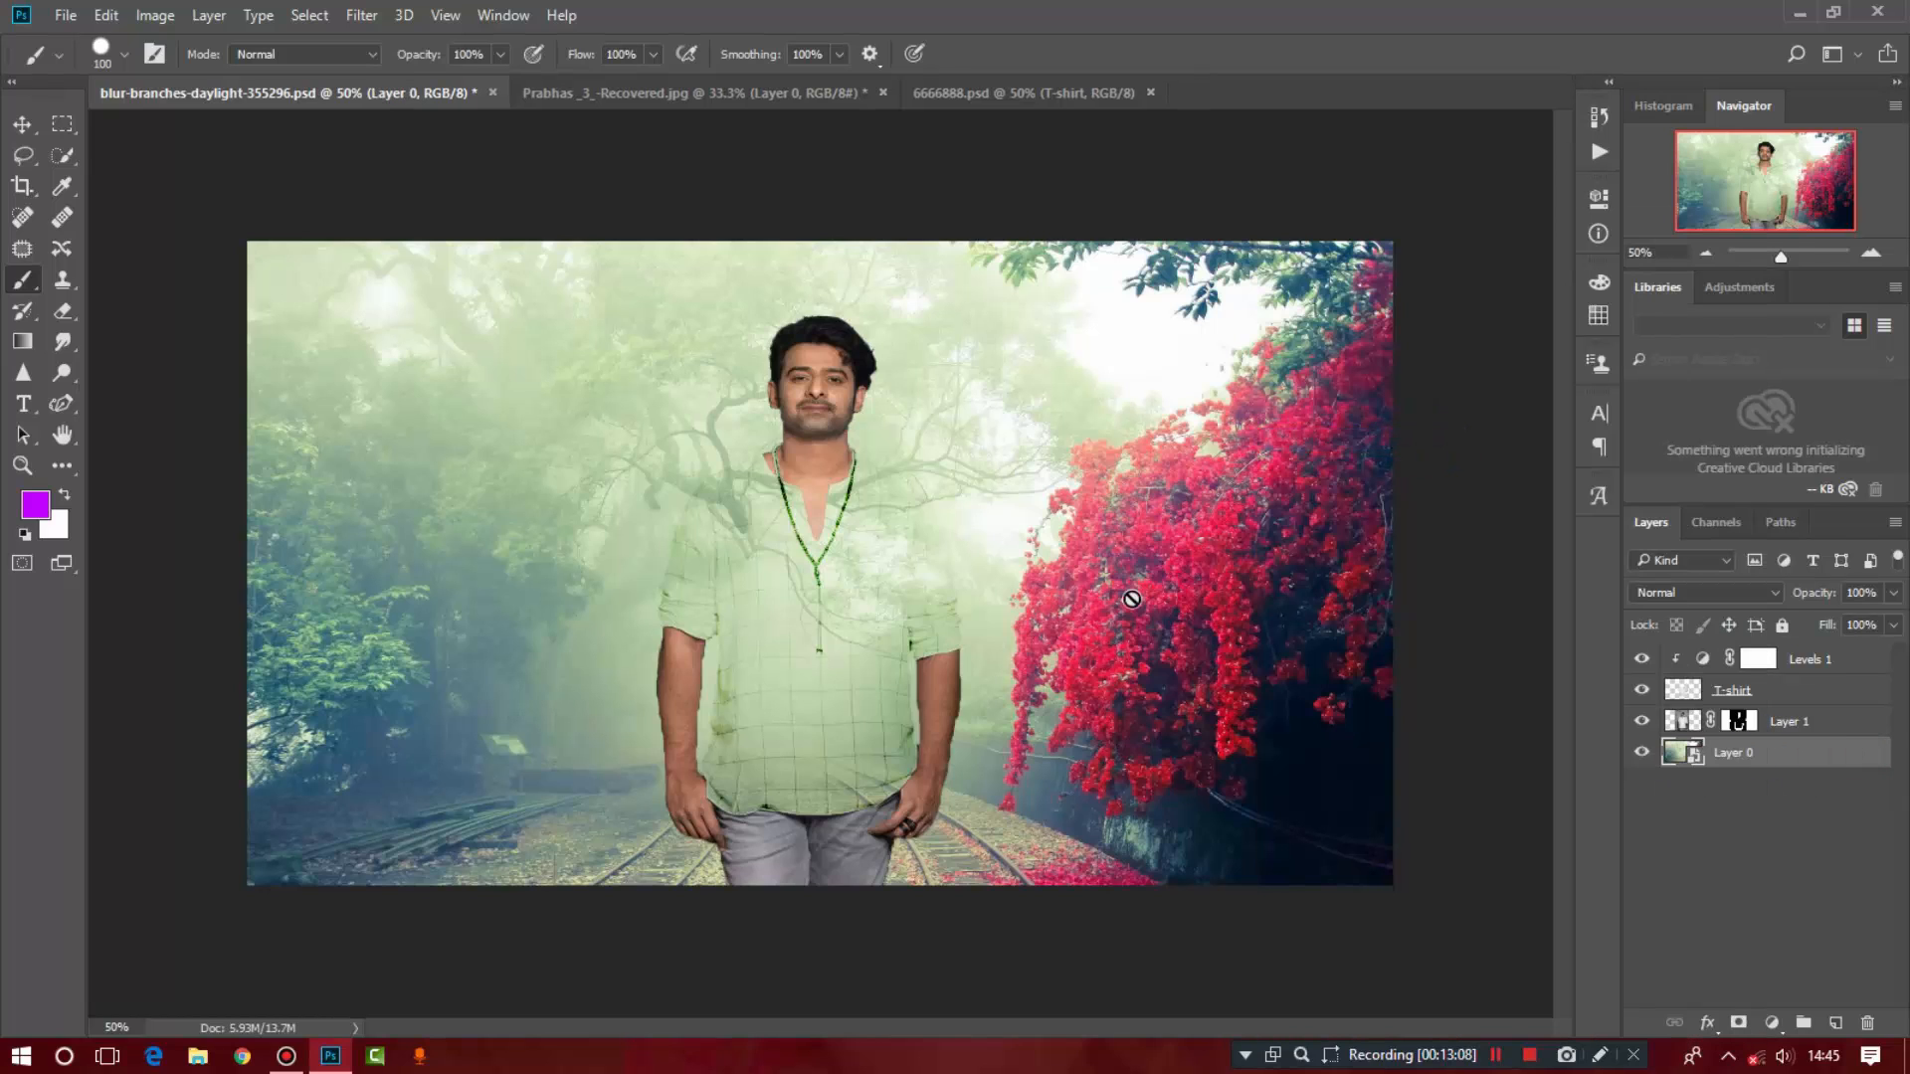
# Step: Apply the Displace filter to the railway background with Stretch To Fit and Repeat Edge Pixels, using 6666888 as the displacement map
pyautogui.click(360, 15)
pyautogui.moveTo(460, 318)
pyautogui.click(708, 319)
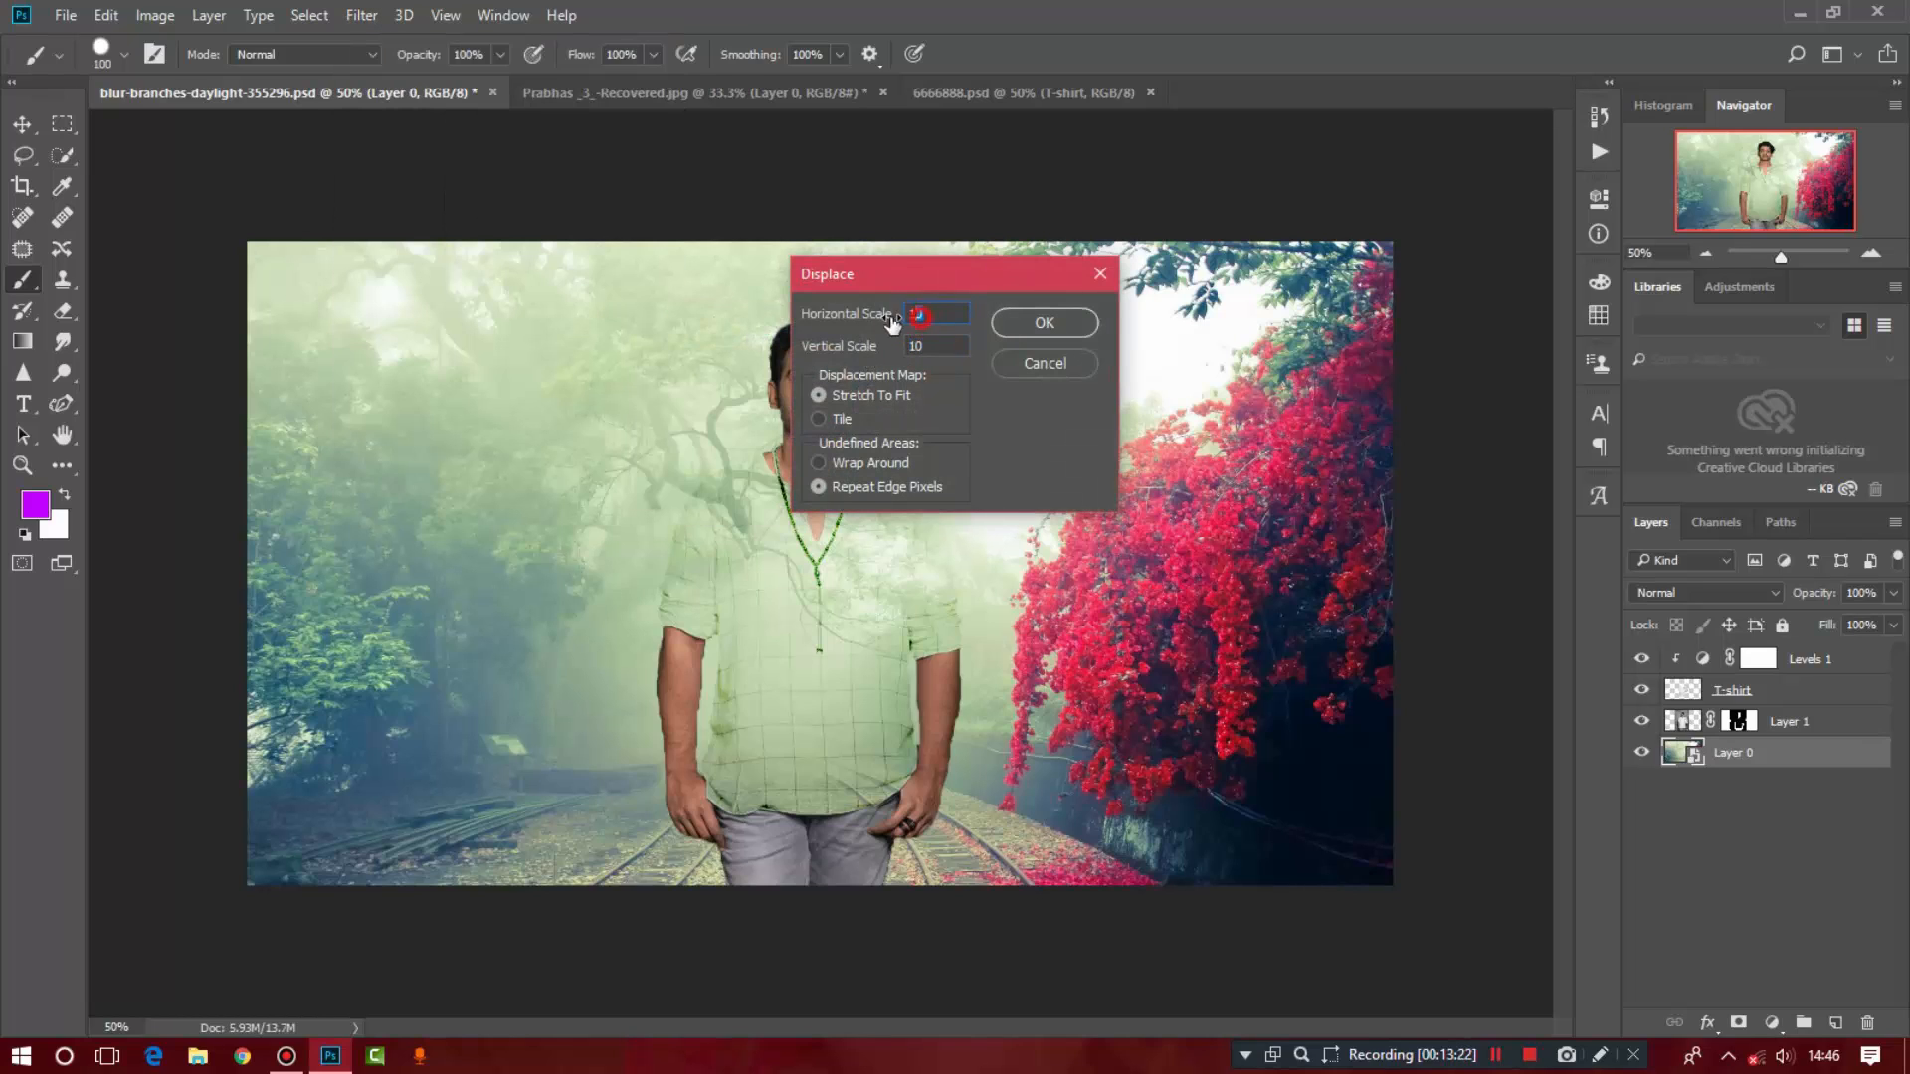
pyautogui.click(1035, 323)
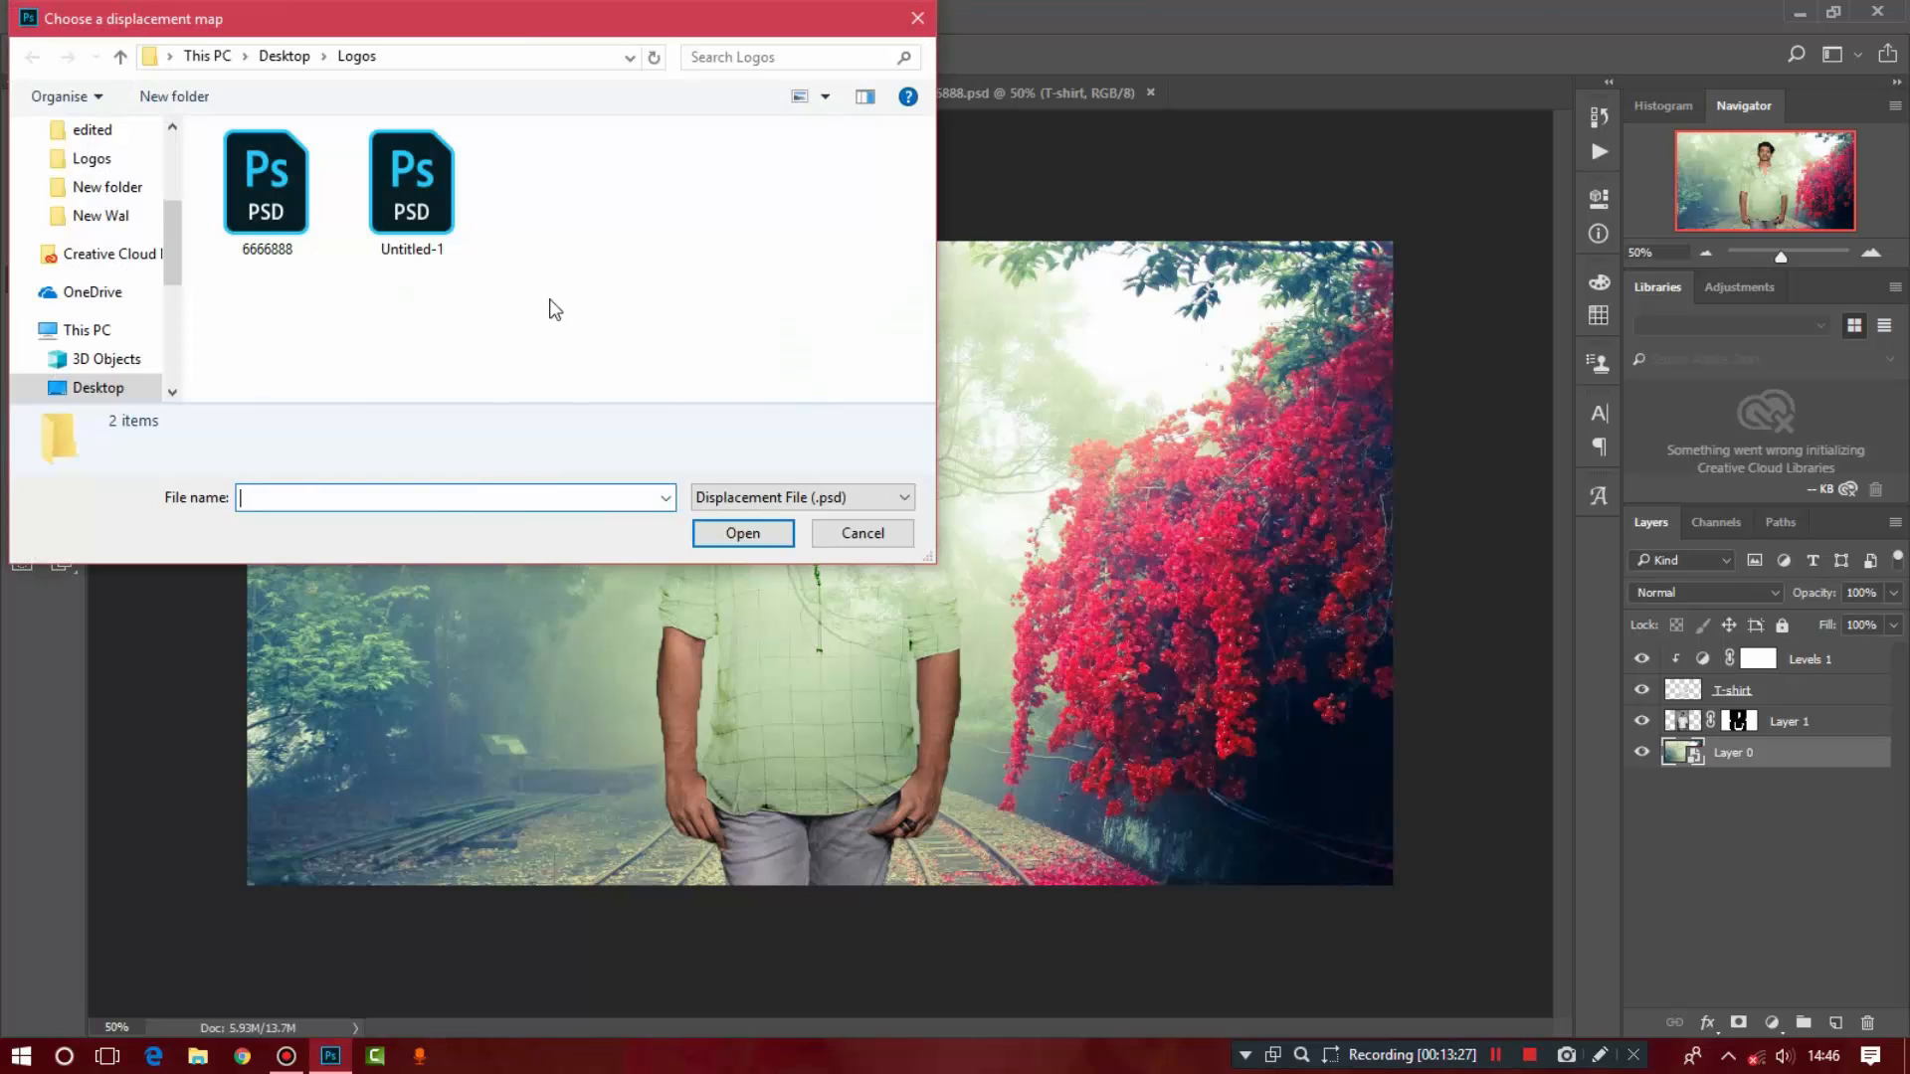
pyautogui.click(310, 251)
pyautogui.click(719, 532)
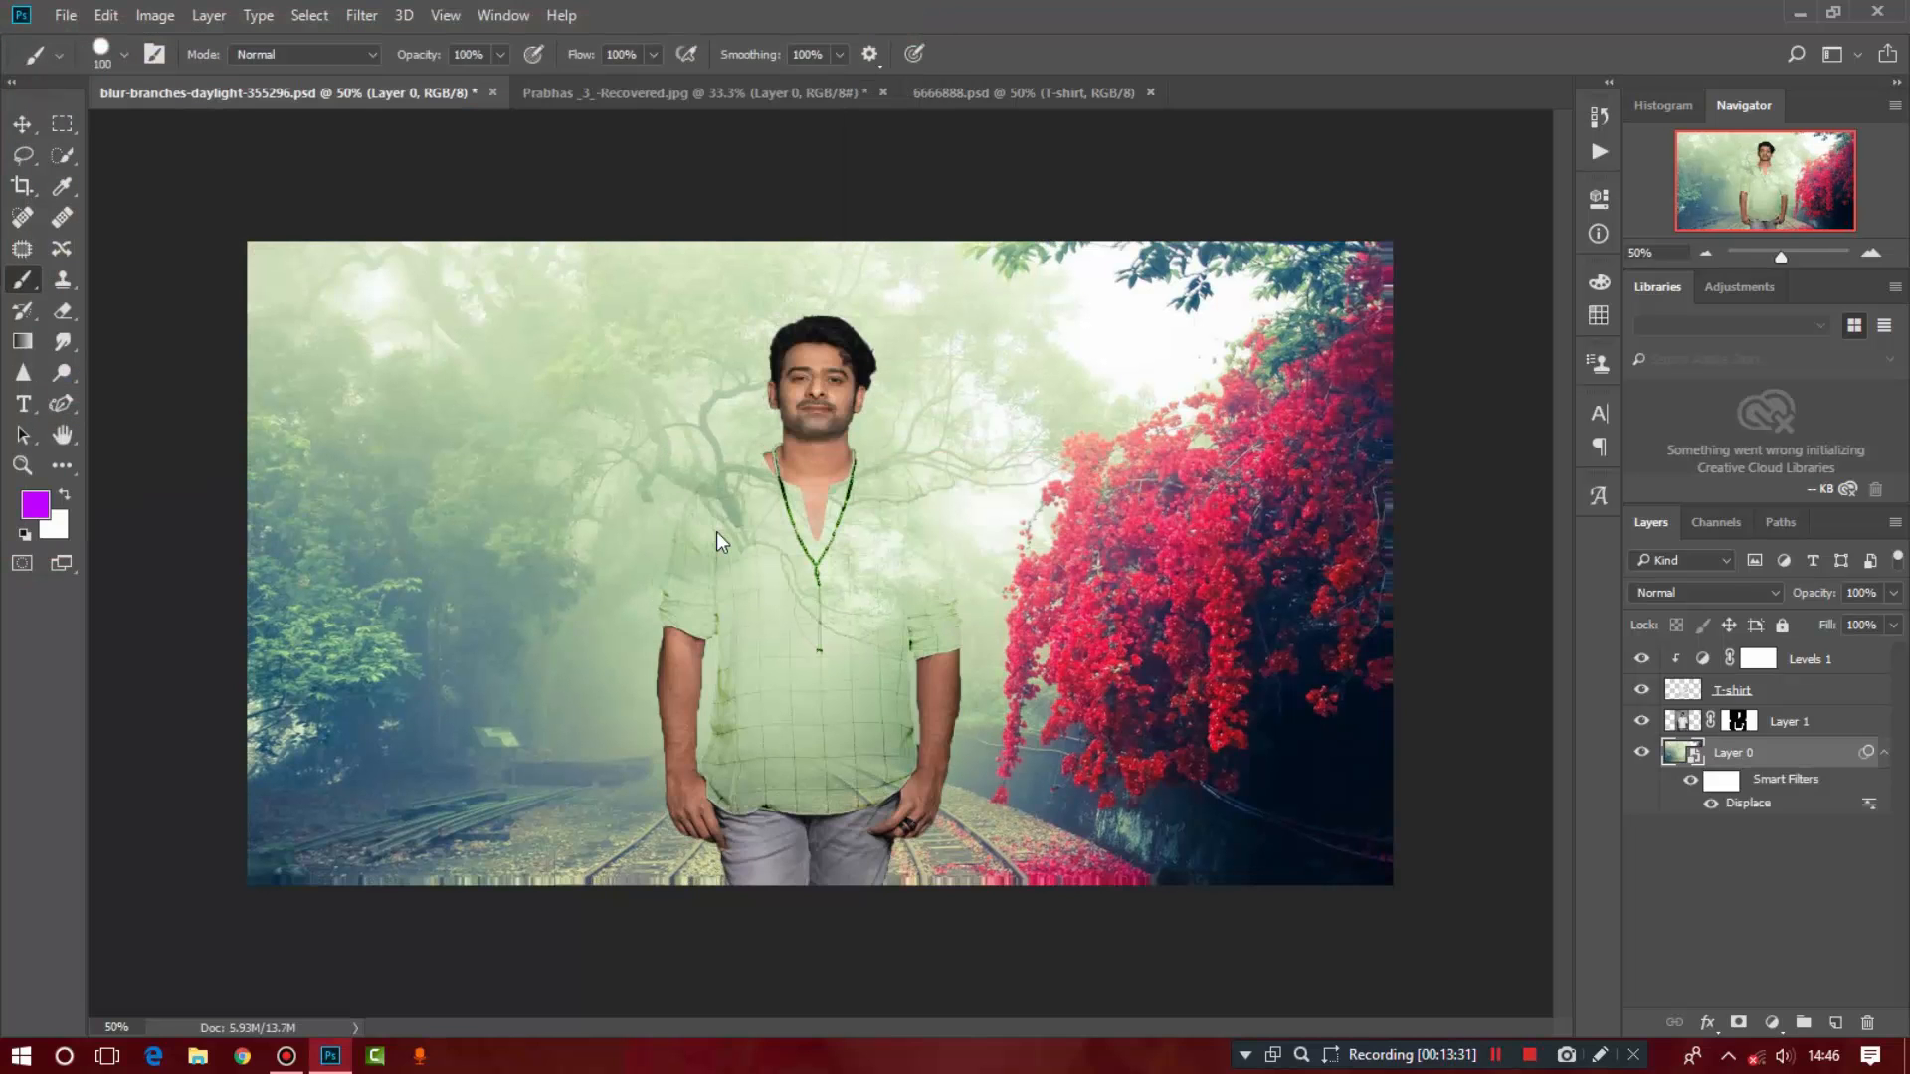
# Step: Limit the Displace effect to the shirt by inverting the smart filter mask and filling the T-shirt layer's shape with white
pyautogui.click(1726, 784)
pyautogui.hotkey('ctrl', 'i')
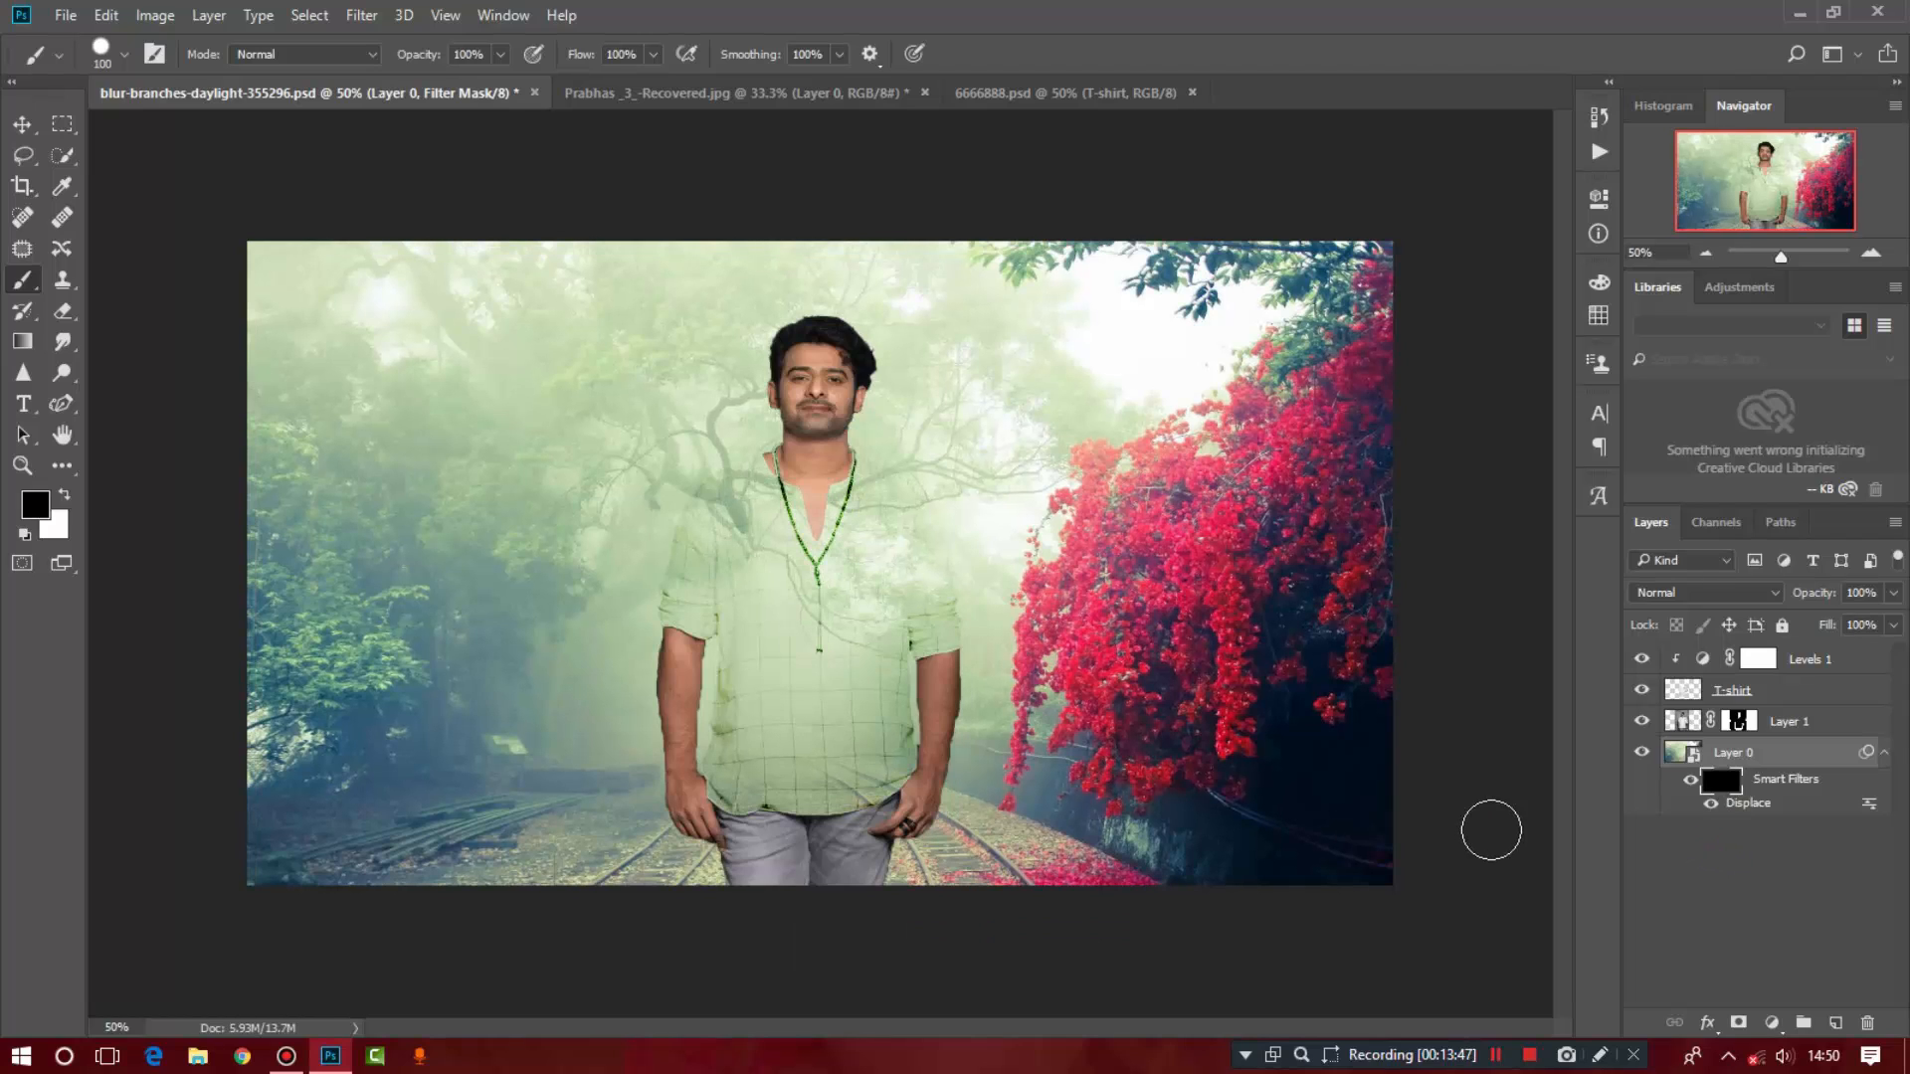
pyautogui.keyDown('ctrl'); pyautogui.click(1681, 694); pyautogui.keyUp('ctrl')
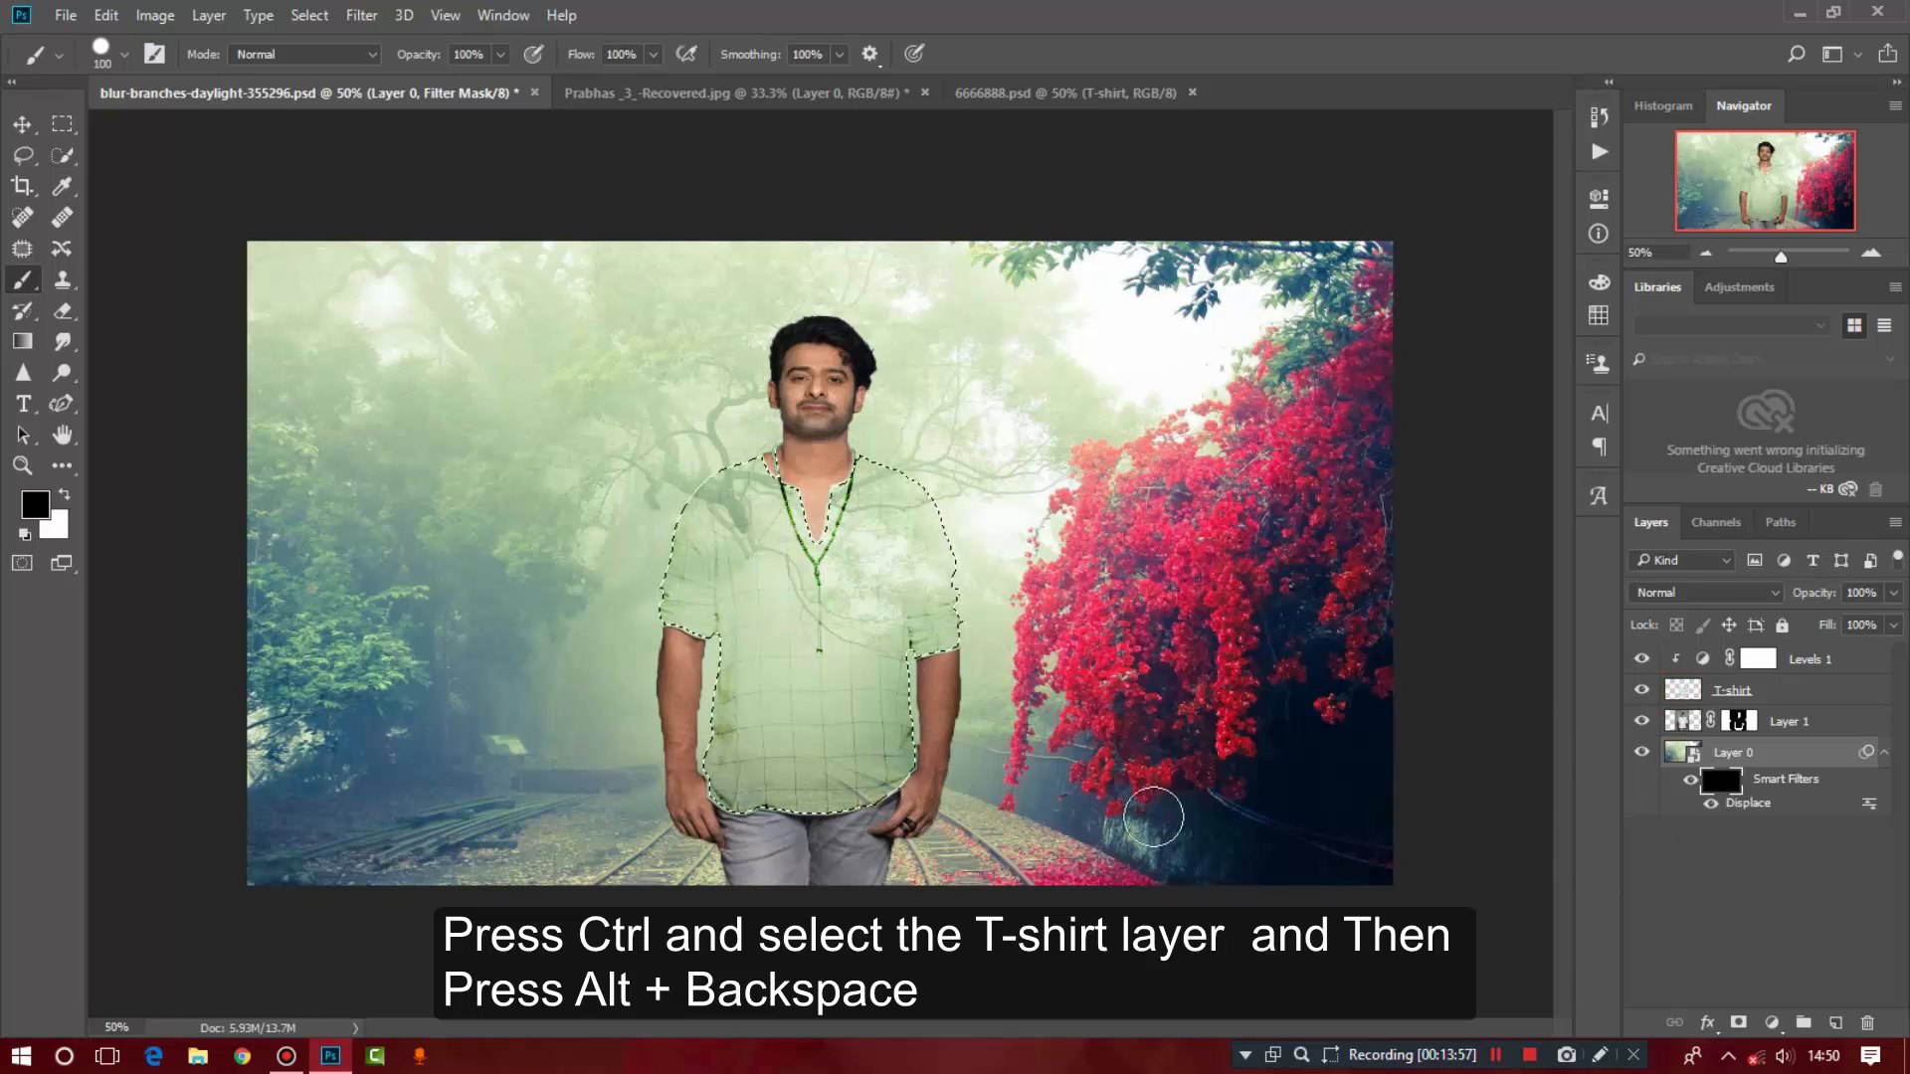
pyautogui.press('x')
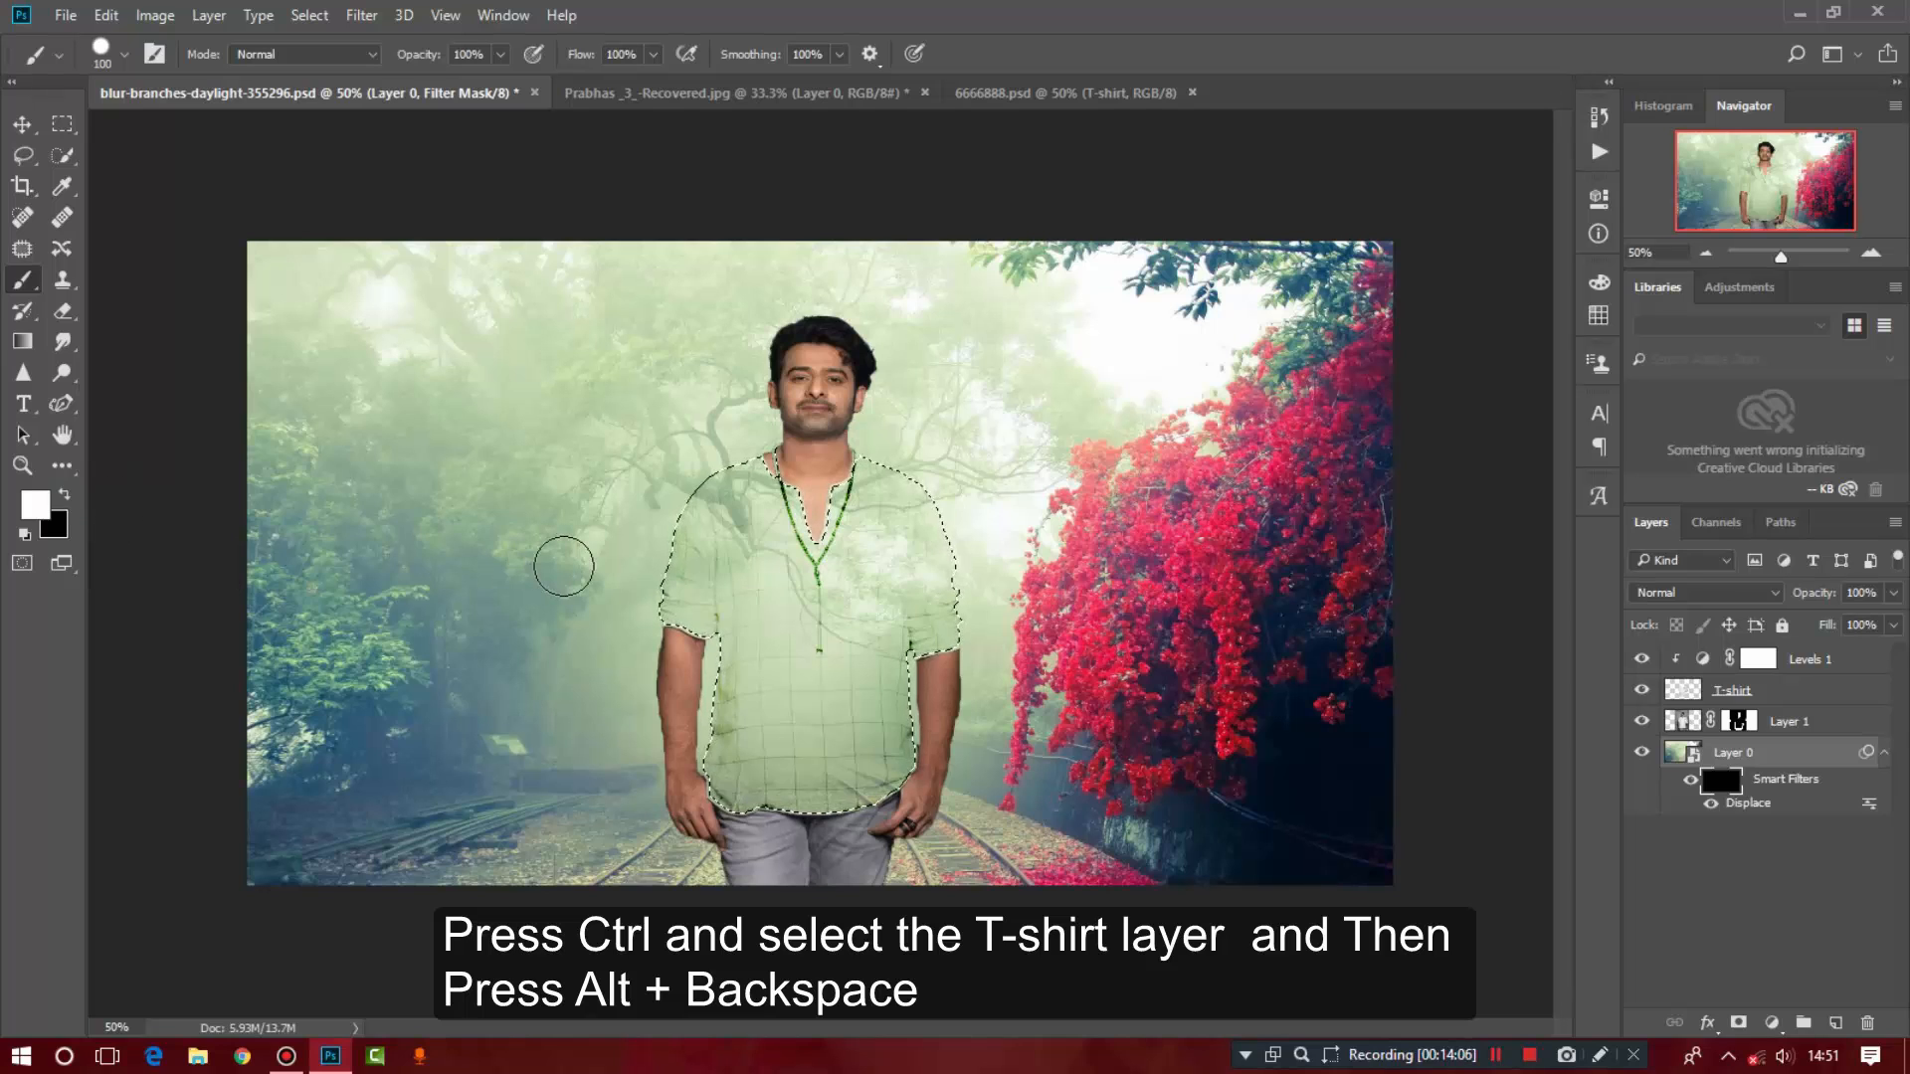
pyautogui.hotkey('alt', 'BackSpace')
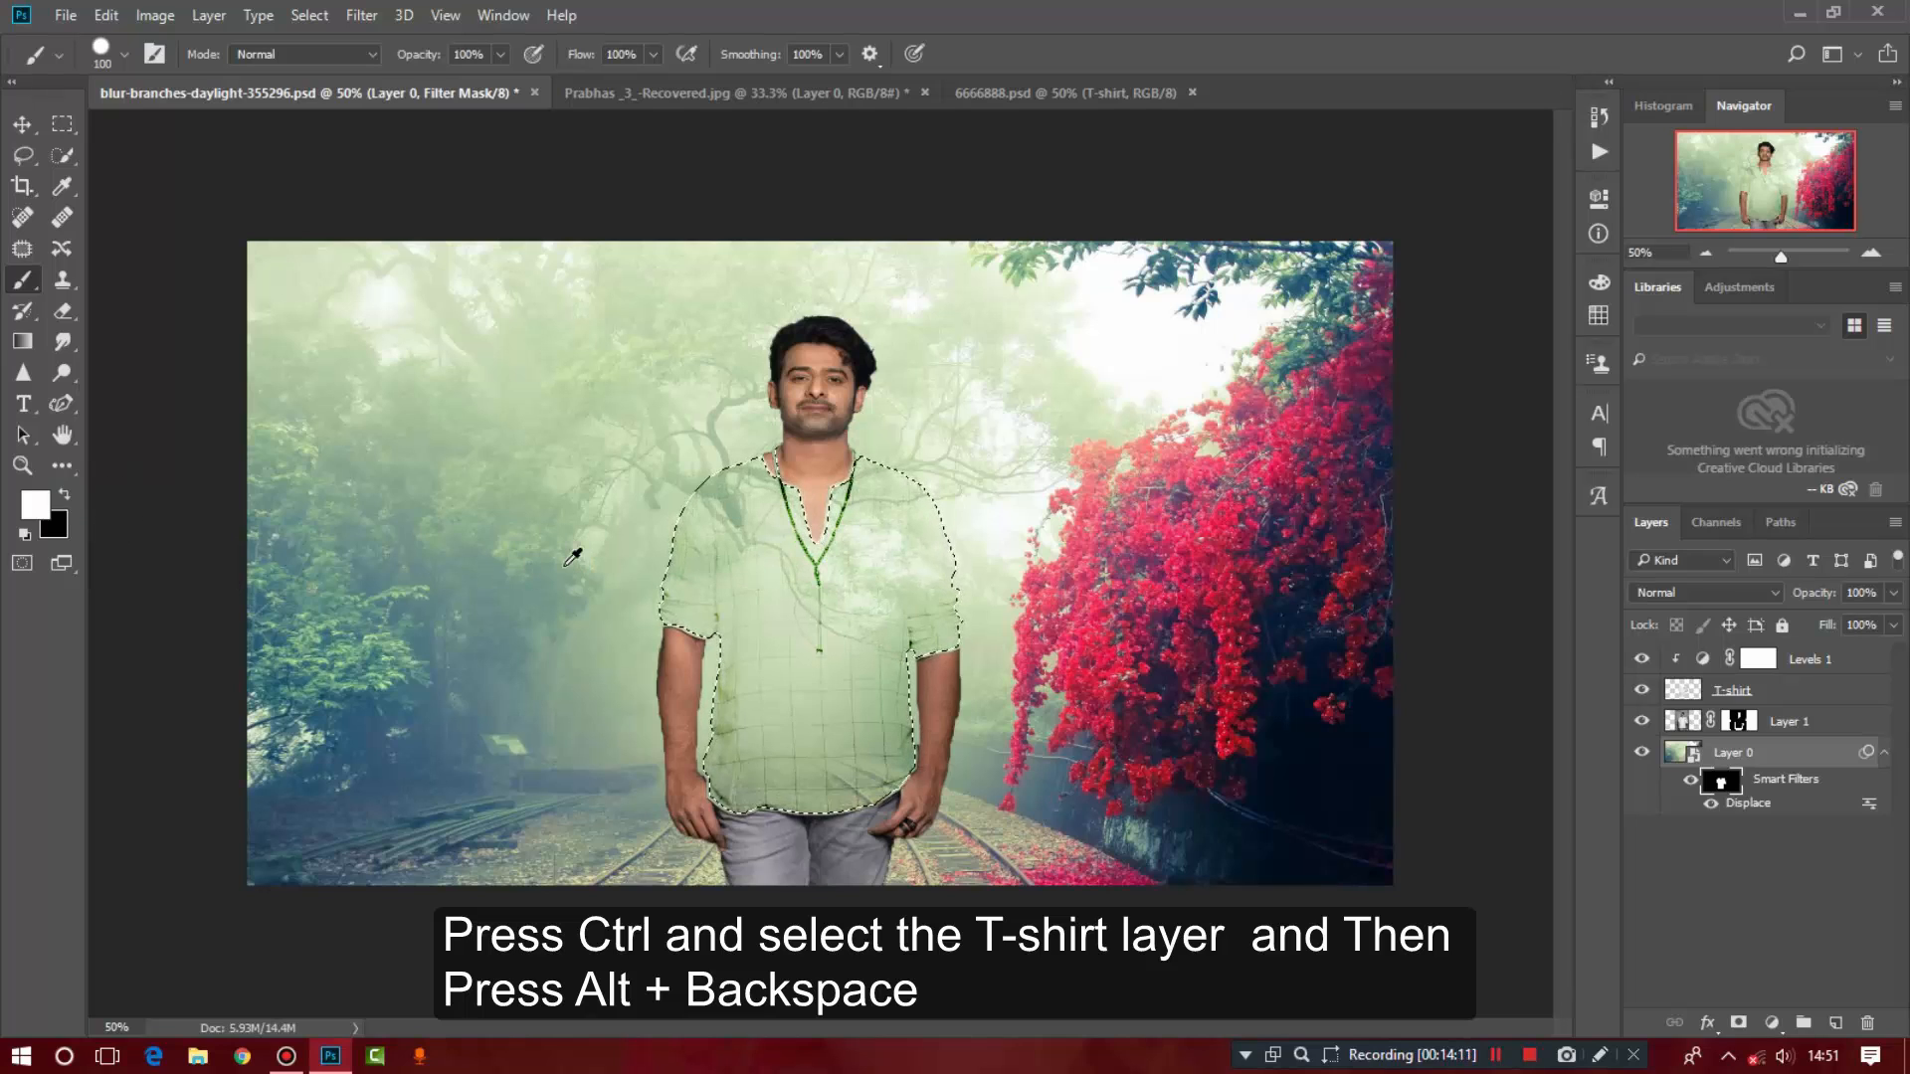
pyautogui.click(314, 17)
pyautogui.click(329, 57)
# Step: Examine up close how the displaced scenery shows through the shirt from the neckline down to the hem
pyautogui.hotkey('ctrl', '+')
pyautogui.hotkey('ctrl', '+')
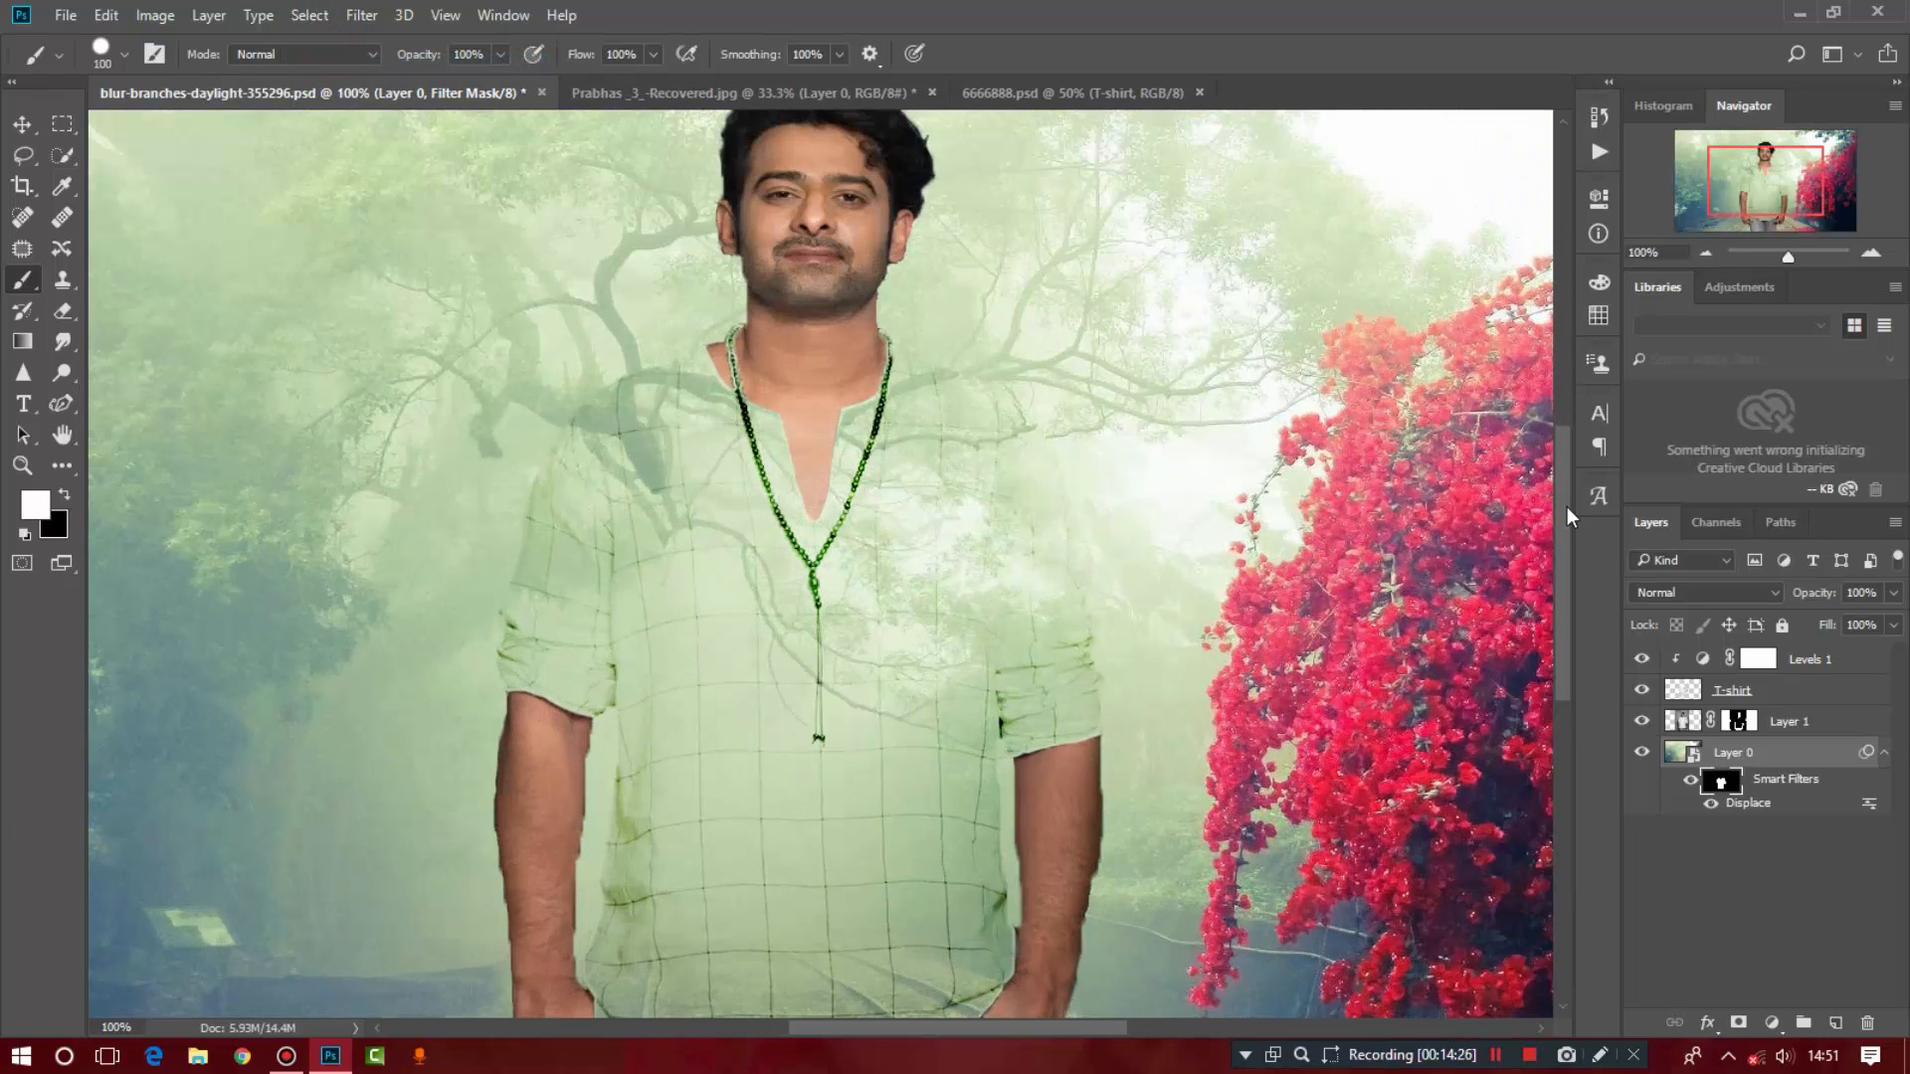
pyautogui.moveTo(1567, 506)
pyautogui.mouseDown()
pyautogui.moveTo(1579, 589)
pyautogui.moveTo(1582, 529)
pyautogui.mouseUp()
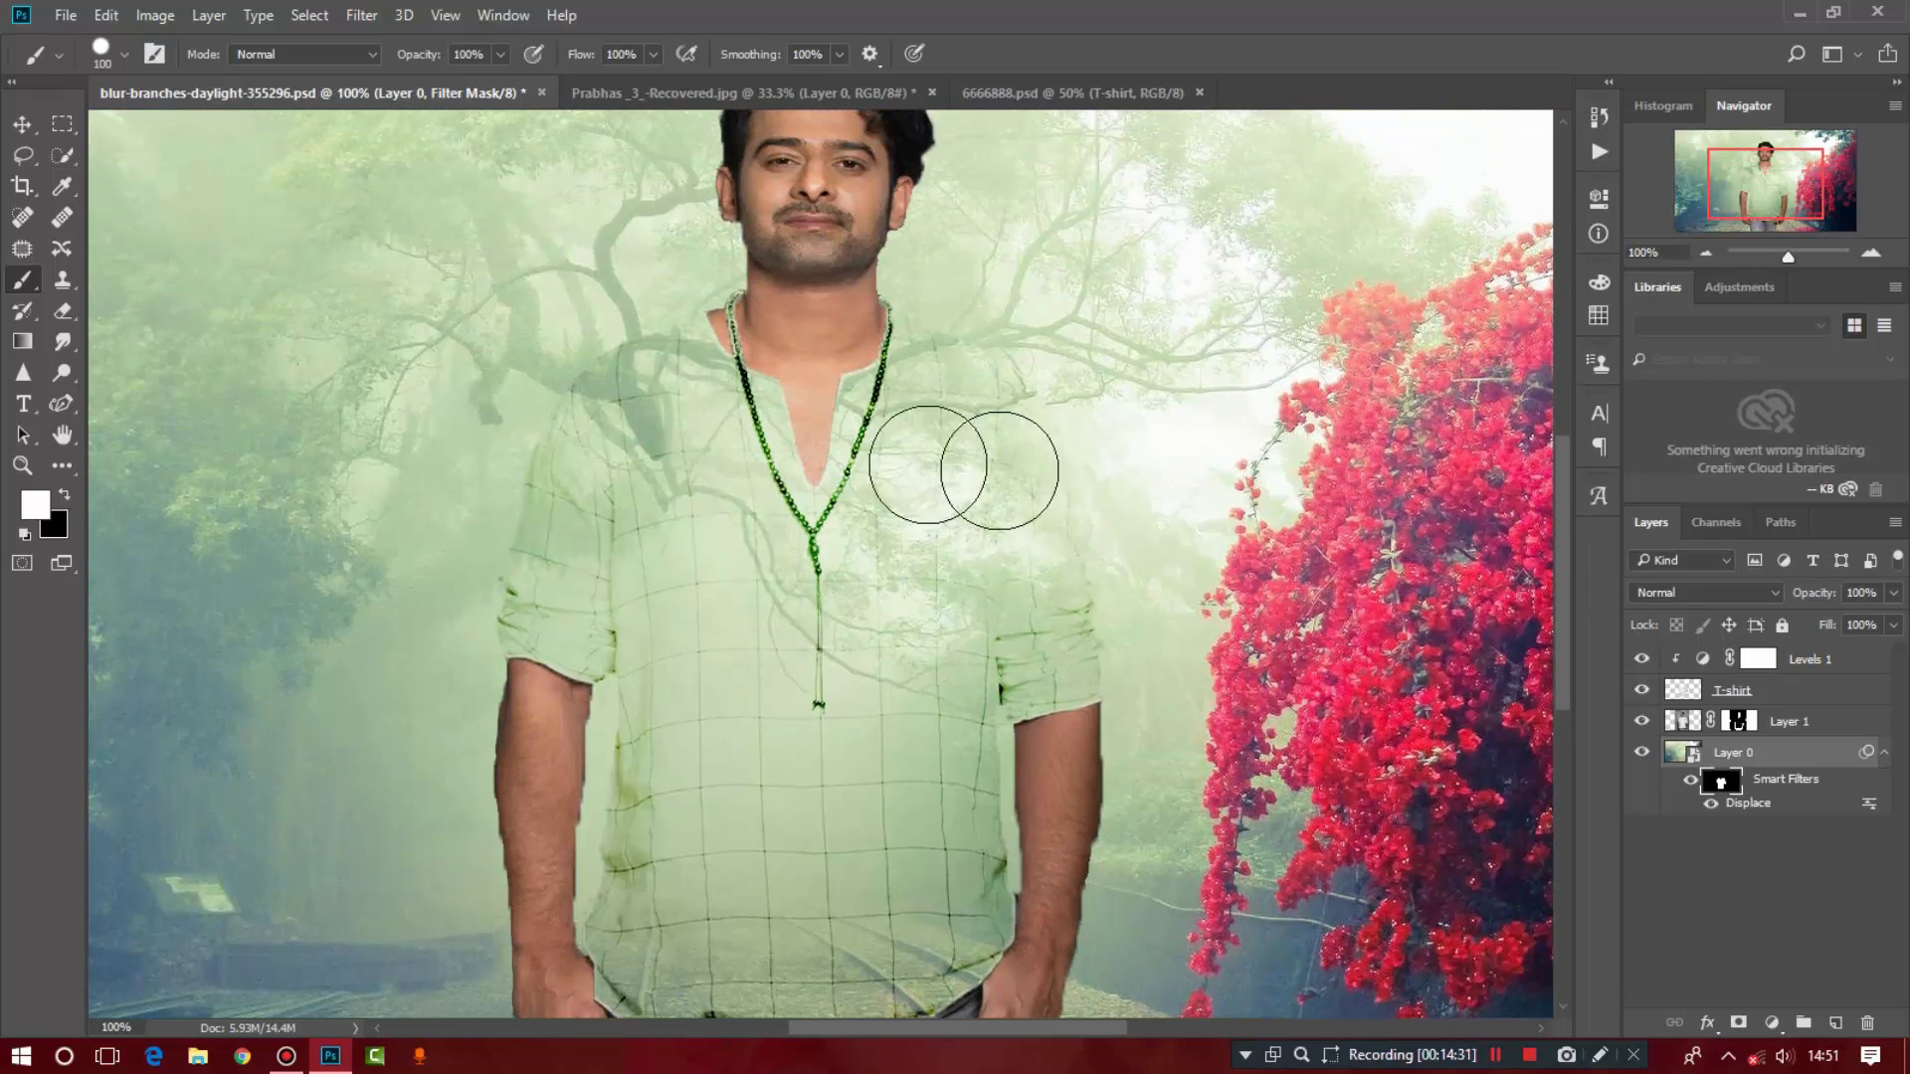
pyautogui.hotkey('ctrl', '-')
pyautogui.hotkey('ctrl', '-')
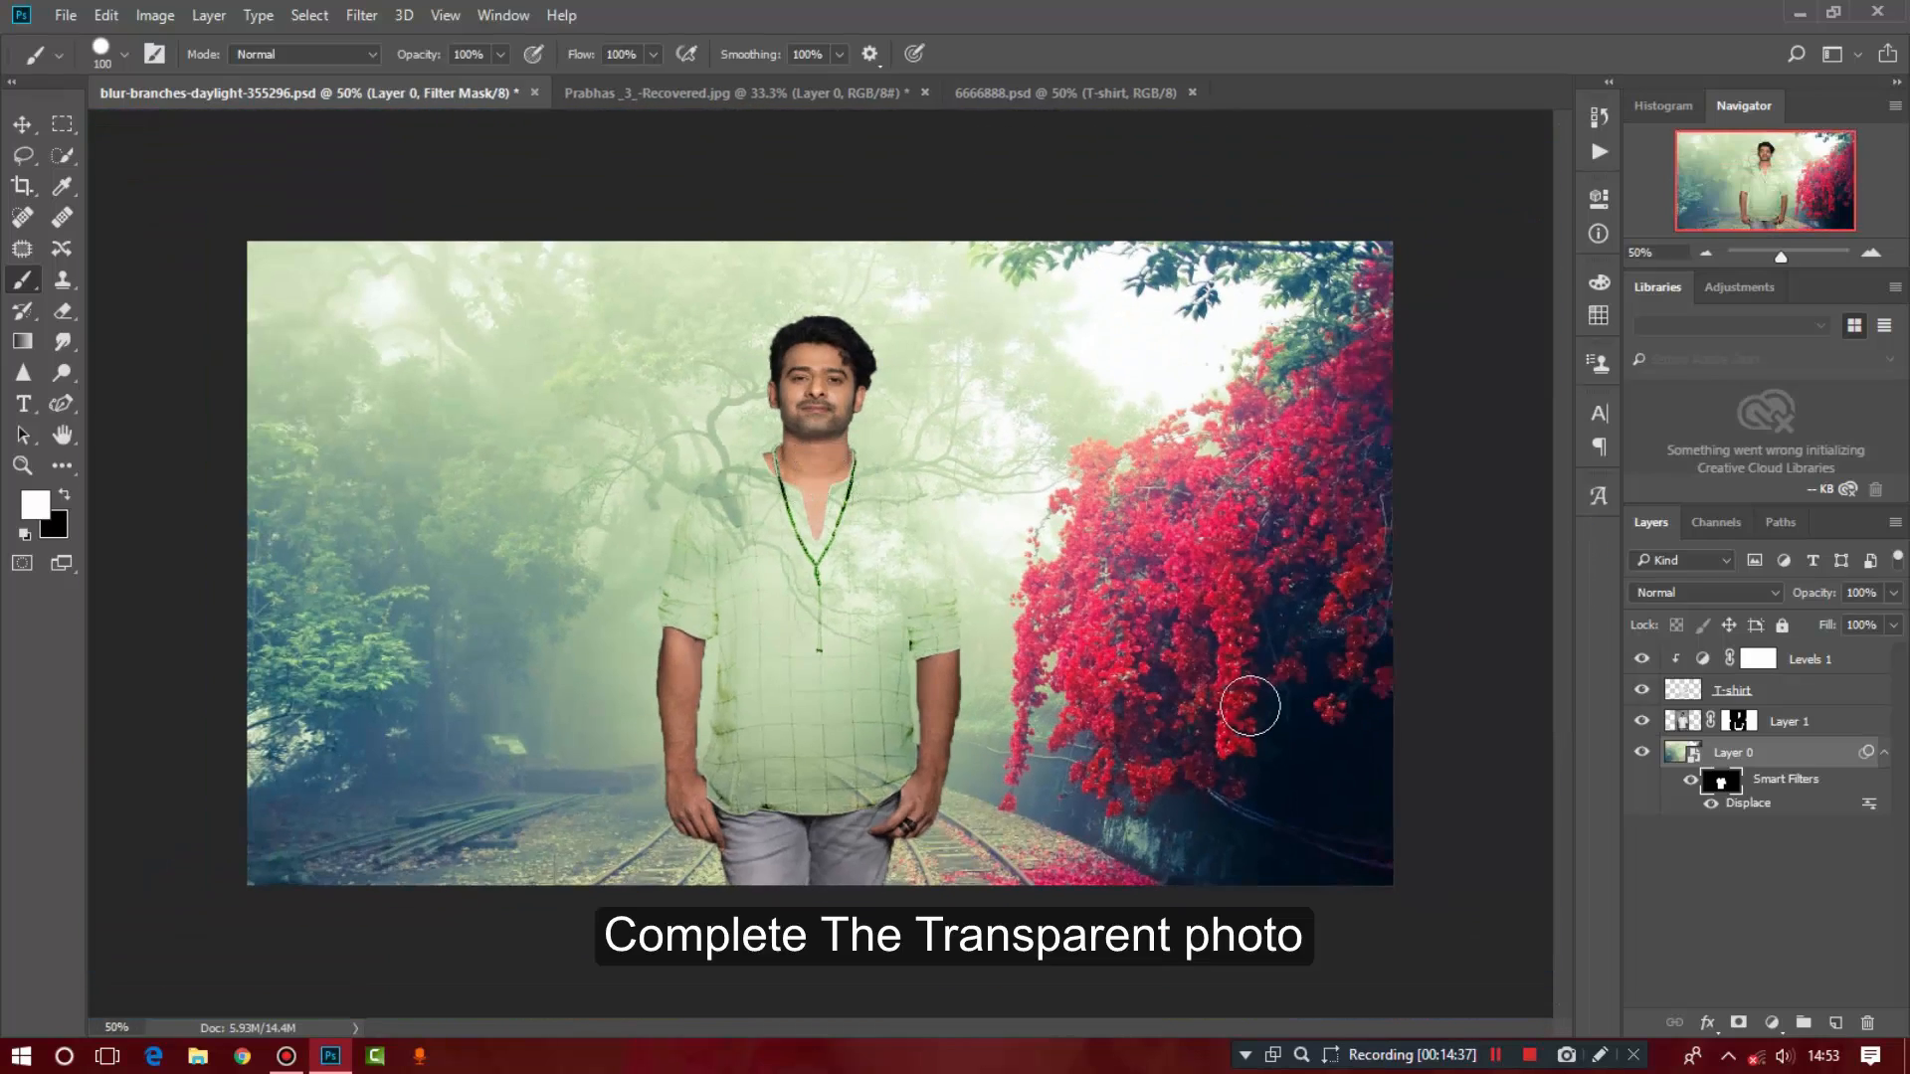
pyautogui.hotkey('ctrl', '+')
pyautogui.hotkey('ctrl', '+')
pyautogui.hotkey('ctrl', '-')
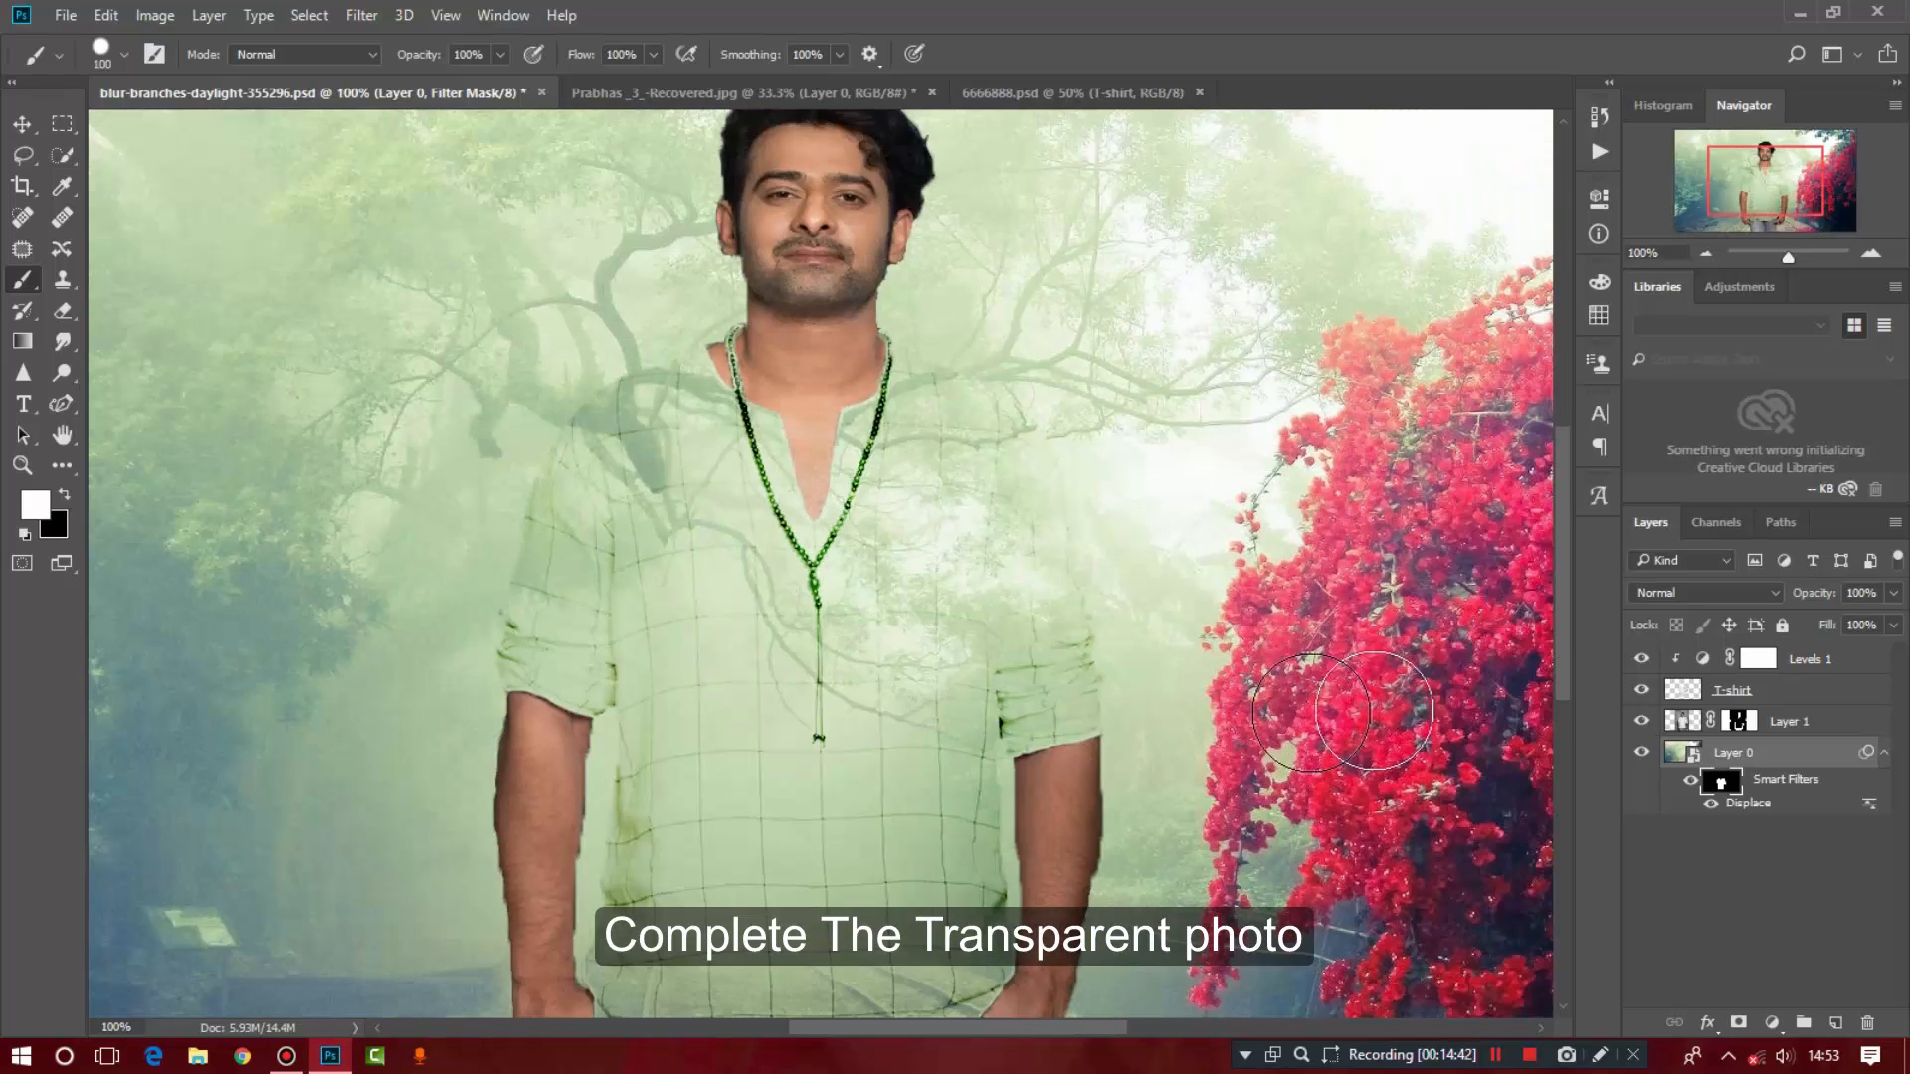
pyautogui.moveTo(1564, 601); pyautogui.dragTo(1628, 714)
pyautogui.click(1691, 784)
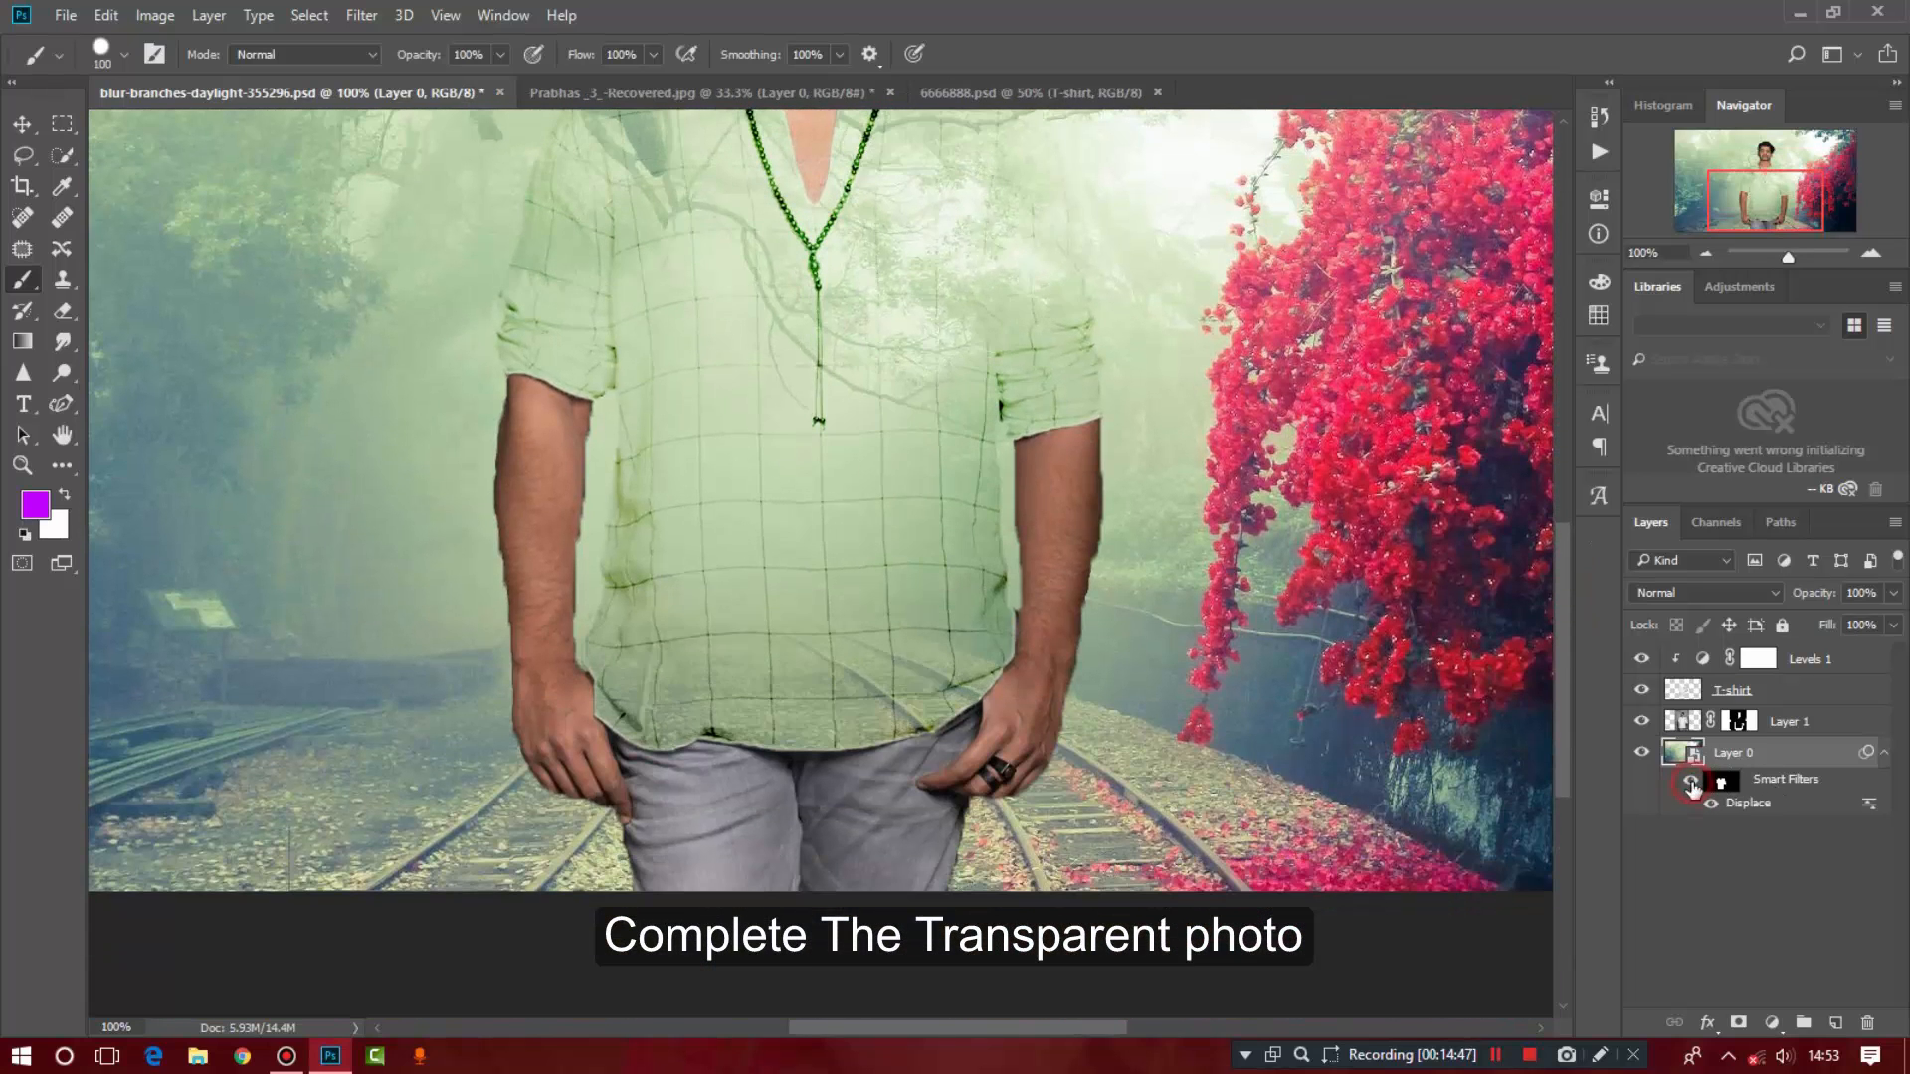
# Step: Set the Displace filter's horizontal scale to 20 and reapply it with the 6666888 displacement map
pyautogui.doubleClick(1745, 804)
pyautogui.write('20')
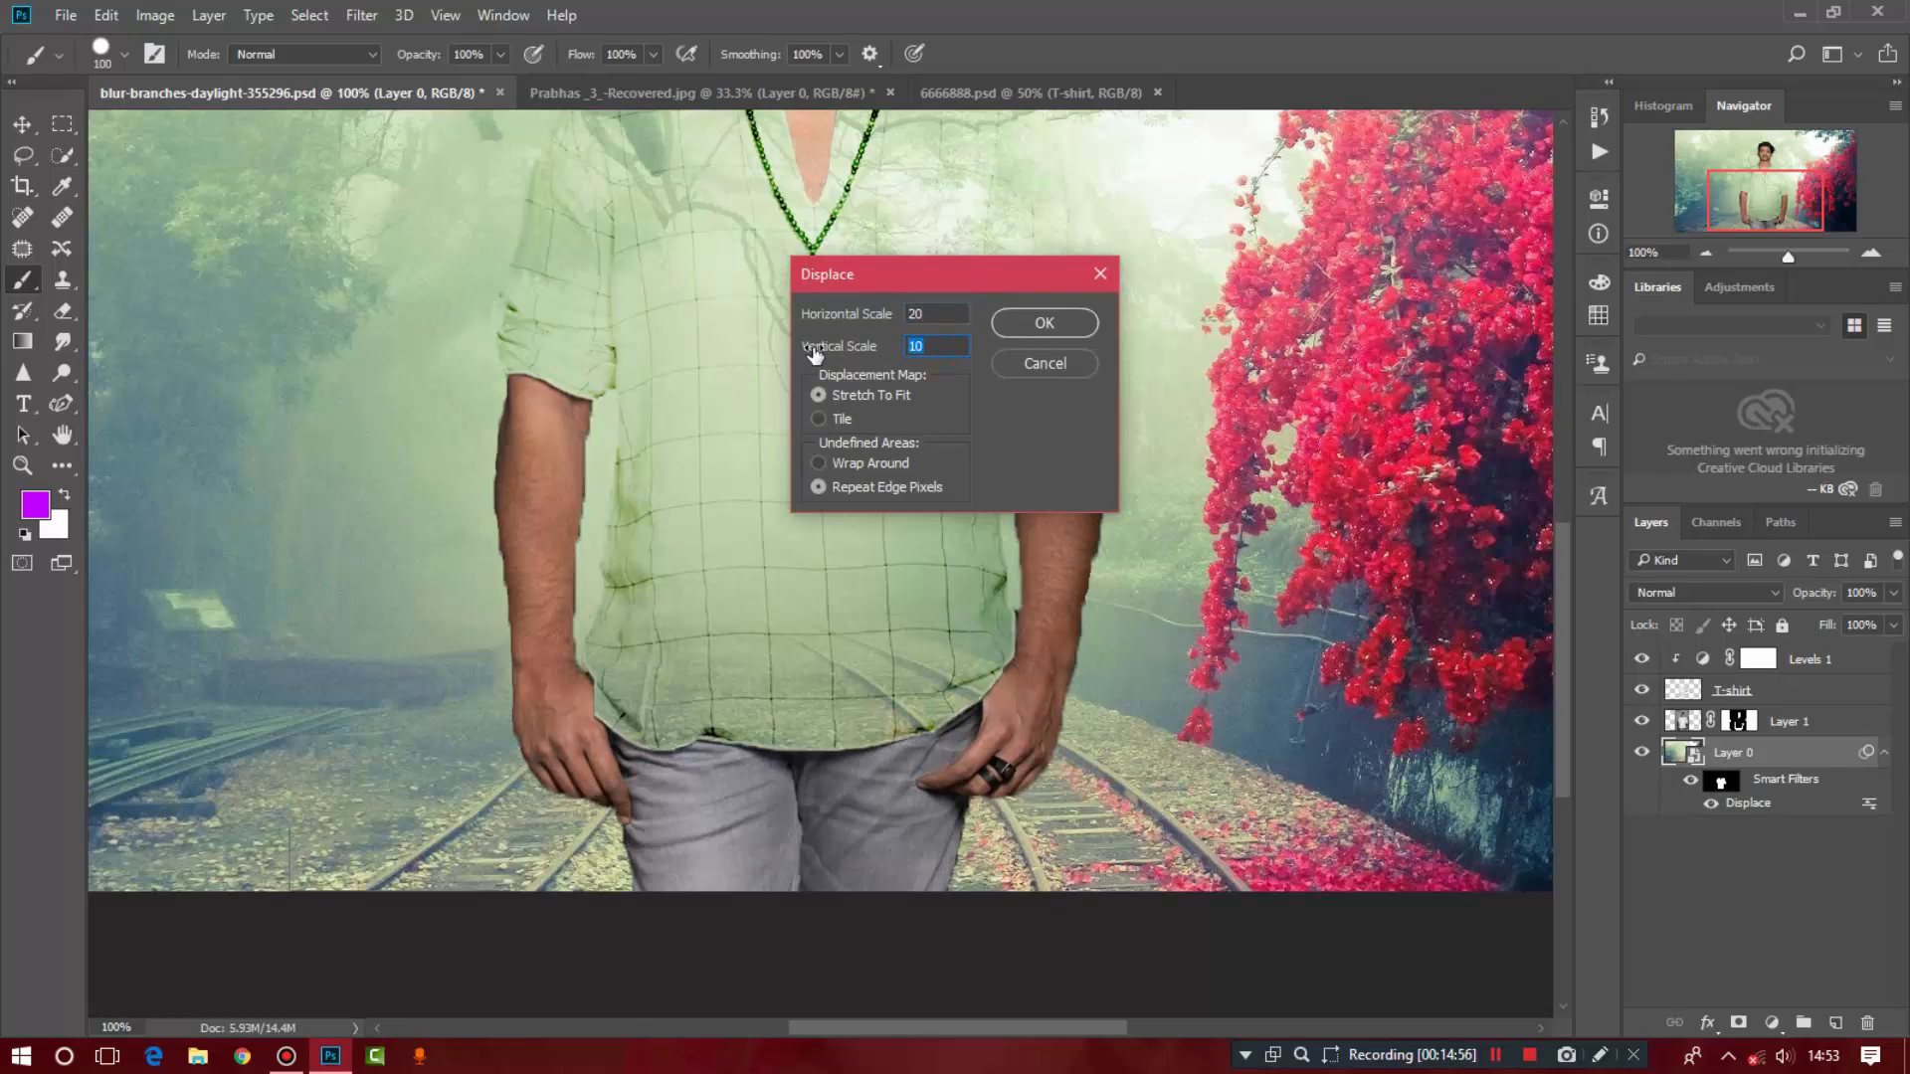
pyautogui.click(1017, 328)
pyautogui.click(283, 199)
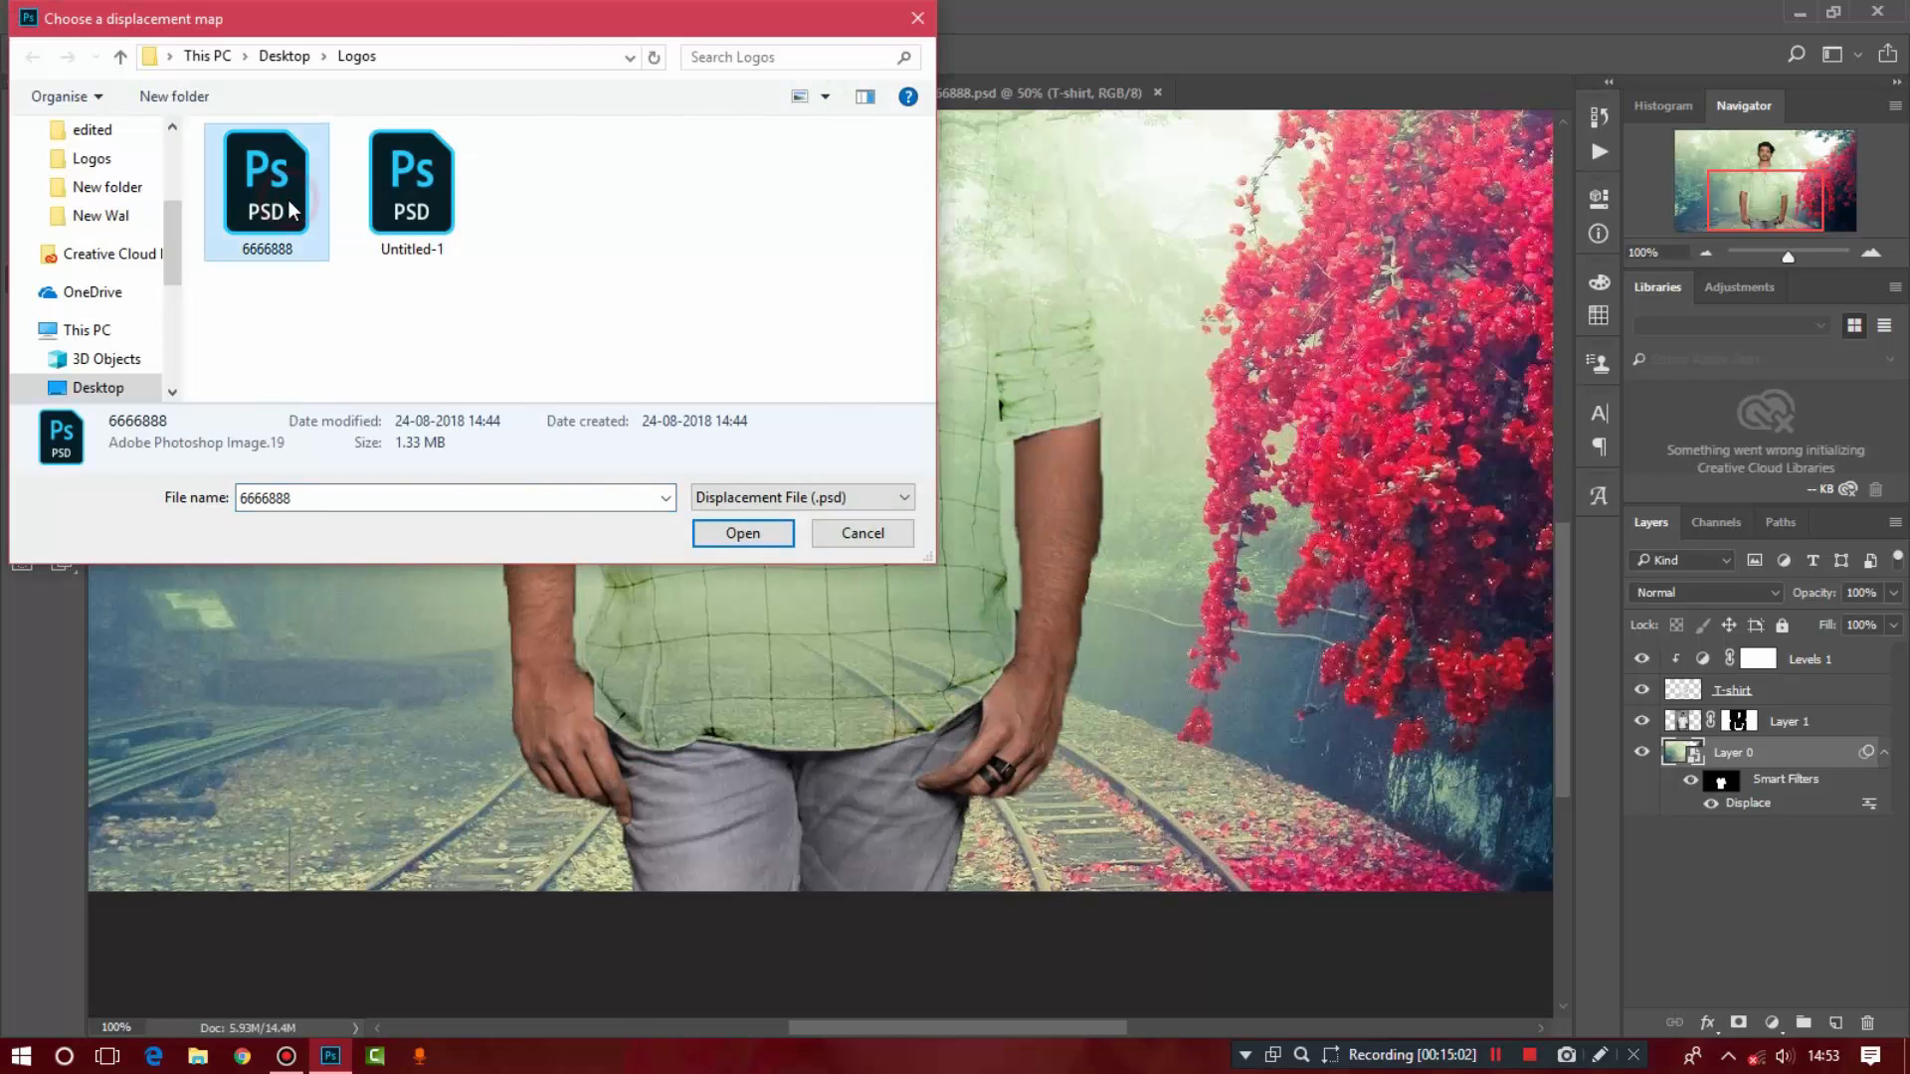
pyautogui.click(741, 534)
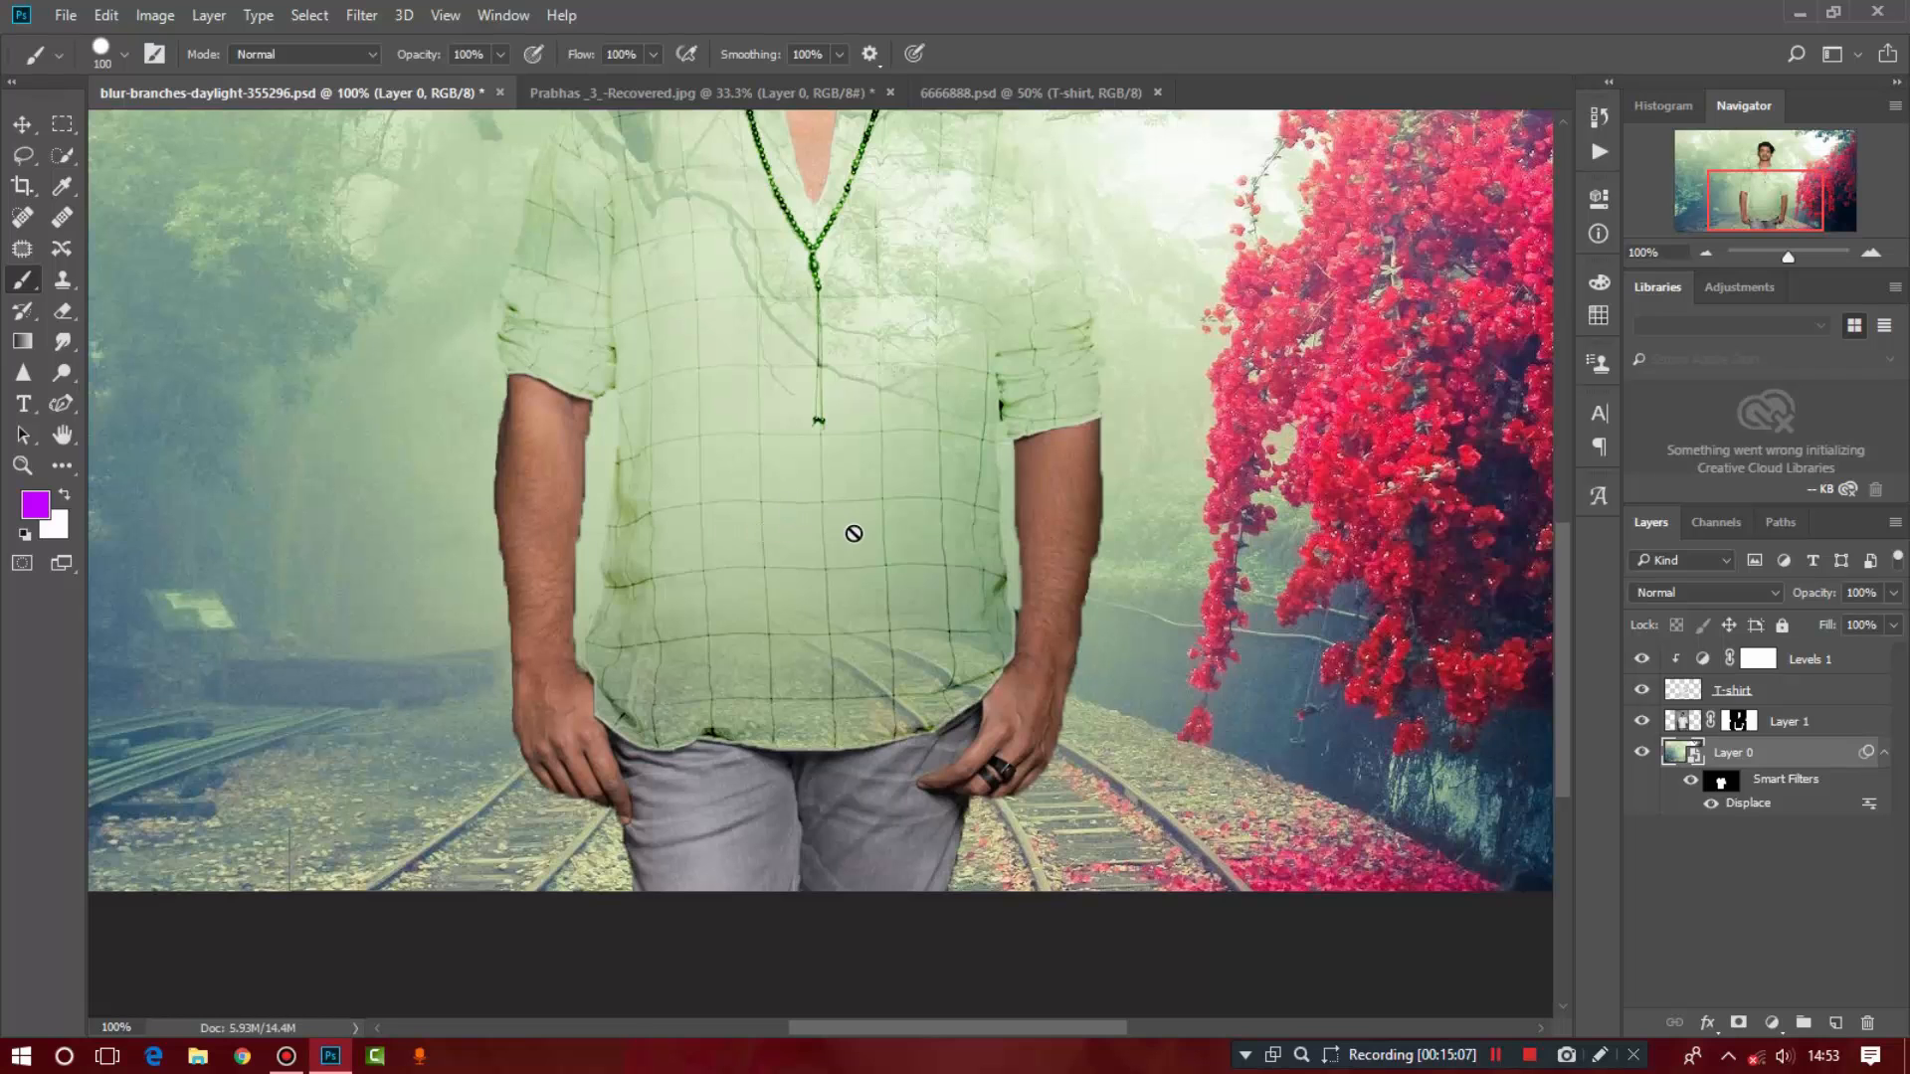
# Step: Compare the shirt with the background's Smart Filters shown and hidden, and leave them hidden
pyautogui.click(1692, 782)
pyautogui.click(1692, 782)
pyautogui.click(1692, 782)
pyautogui.hotkey('ctrl', '-')
pyautogui.click(1692, 782)
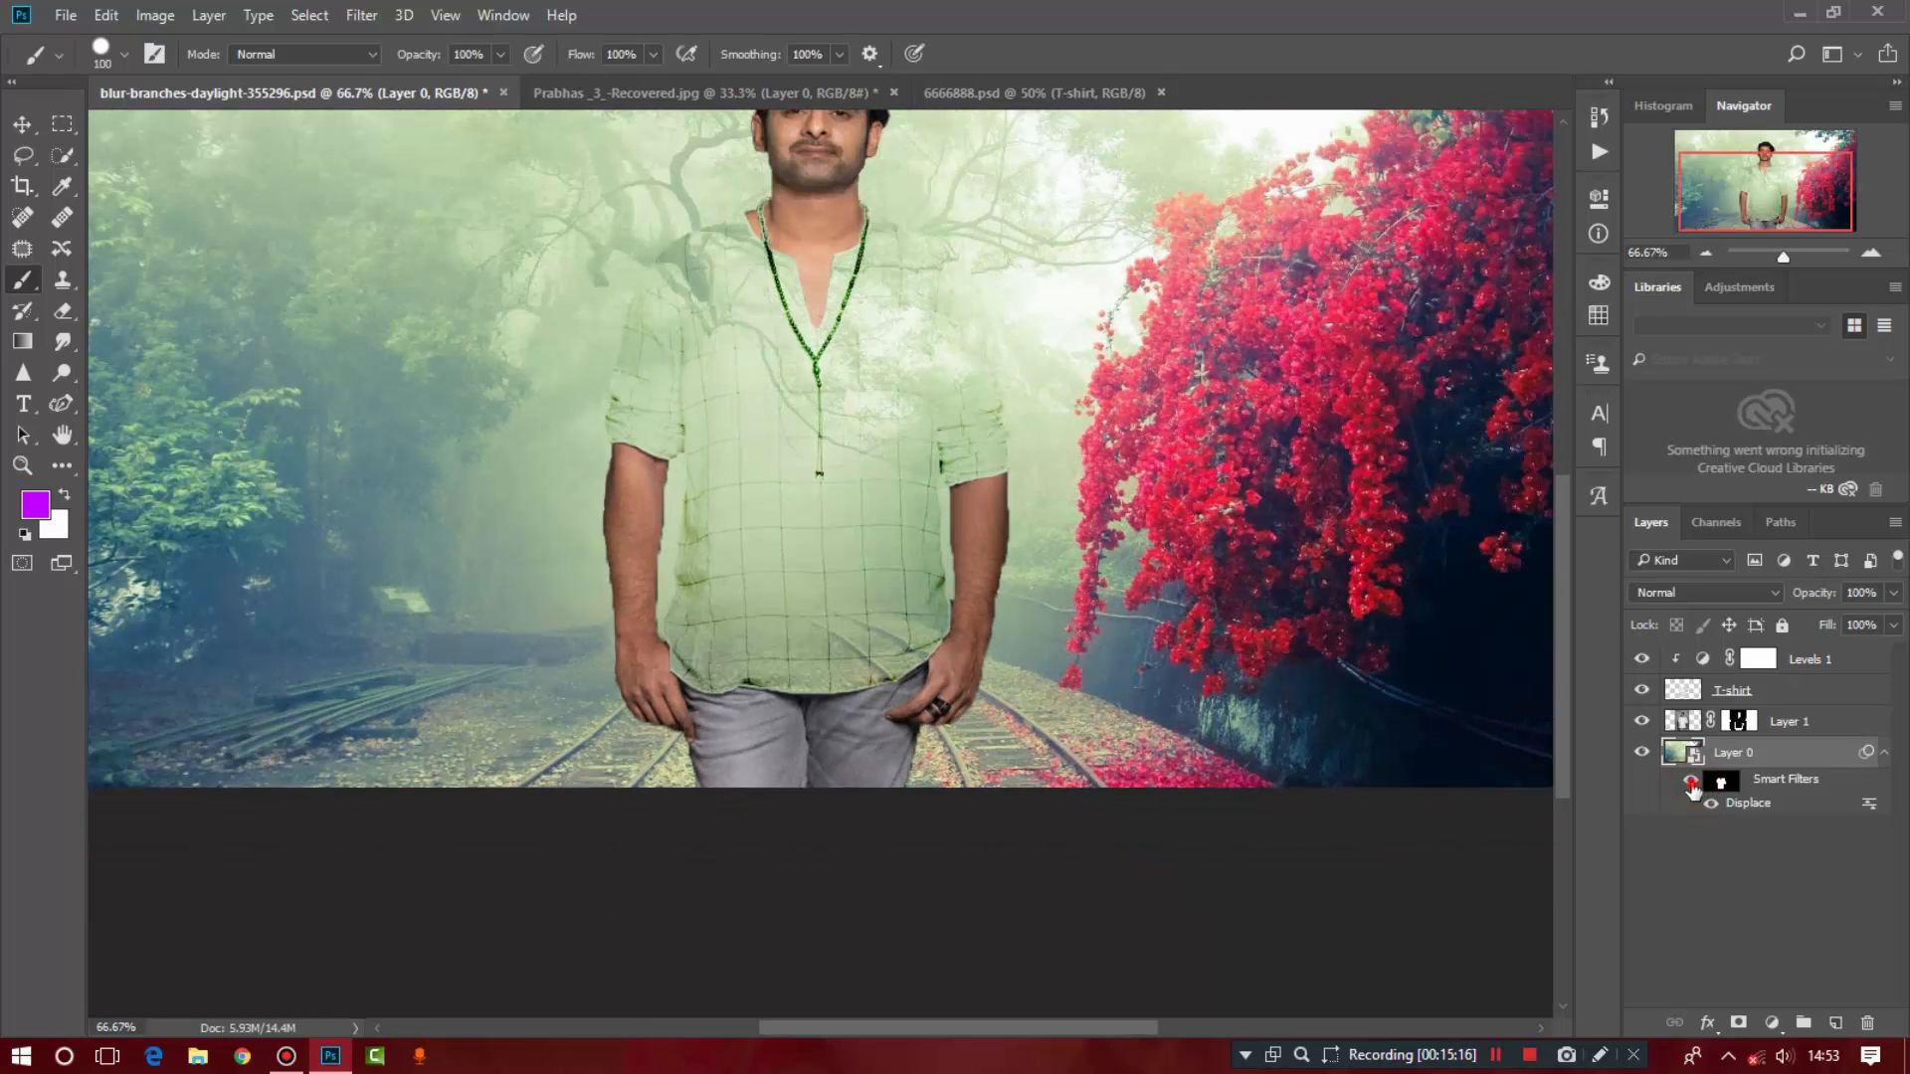
pyautogui.click(1693, 782)
pyautogui.click(1693, 782)
pyautogui.click(1693, 782)
pyautogui.click(1691, 783)
pyautogui.click(1690, 783)
pyautogui.hotkey('ctrl', '-')
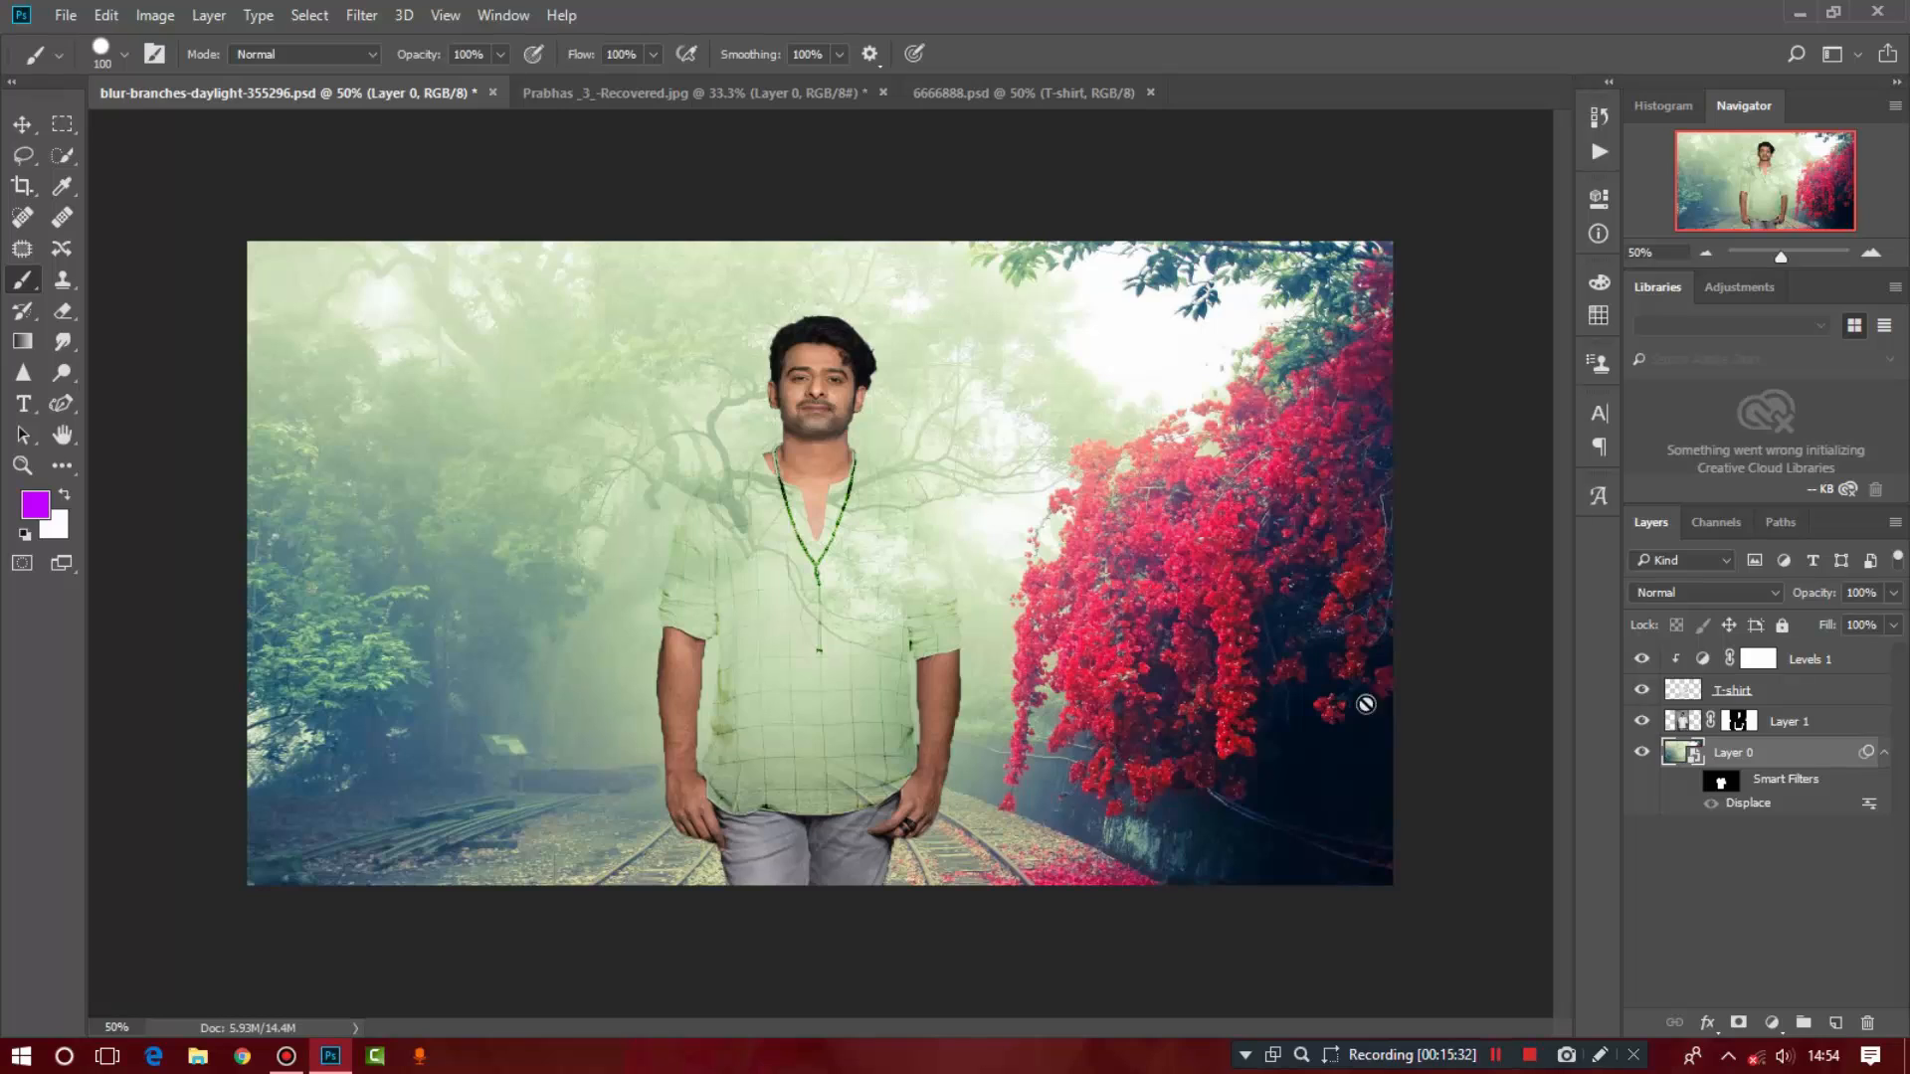
# Step: Shift the background layer to several positions behind the man to test the see-through shirt, and bring it back to fill the canvas
pyautogui.click(20, 126)
pyautogui.moveTo(511, 527); pyautogui.dragTo(824, 493)
pyautogui.hotkey('ctrl', '+')
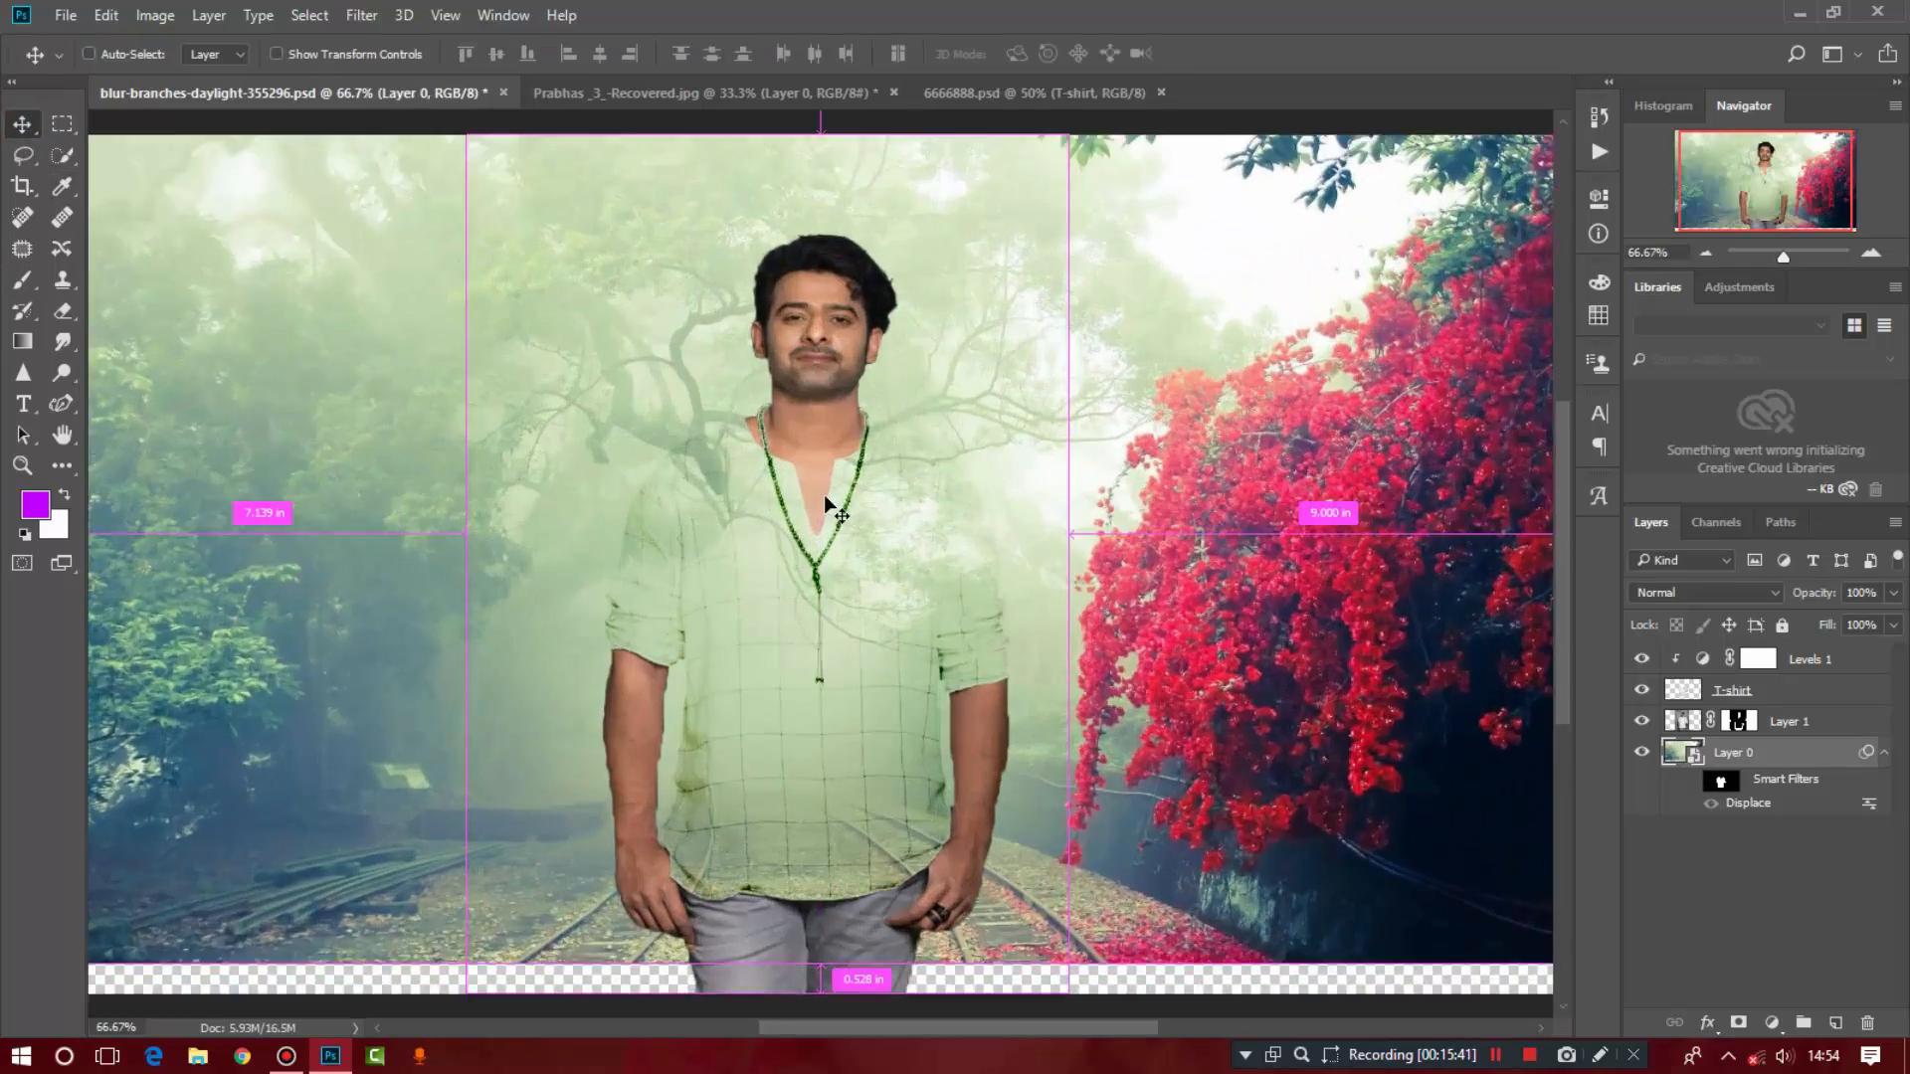
pyautogui.moveTo(1248, 446); pyautogui.dragTo(1176, 362)
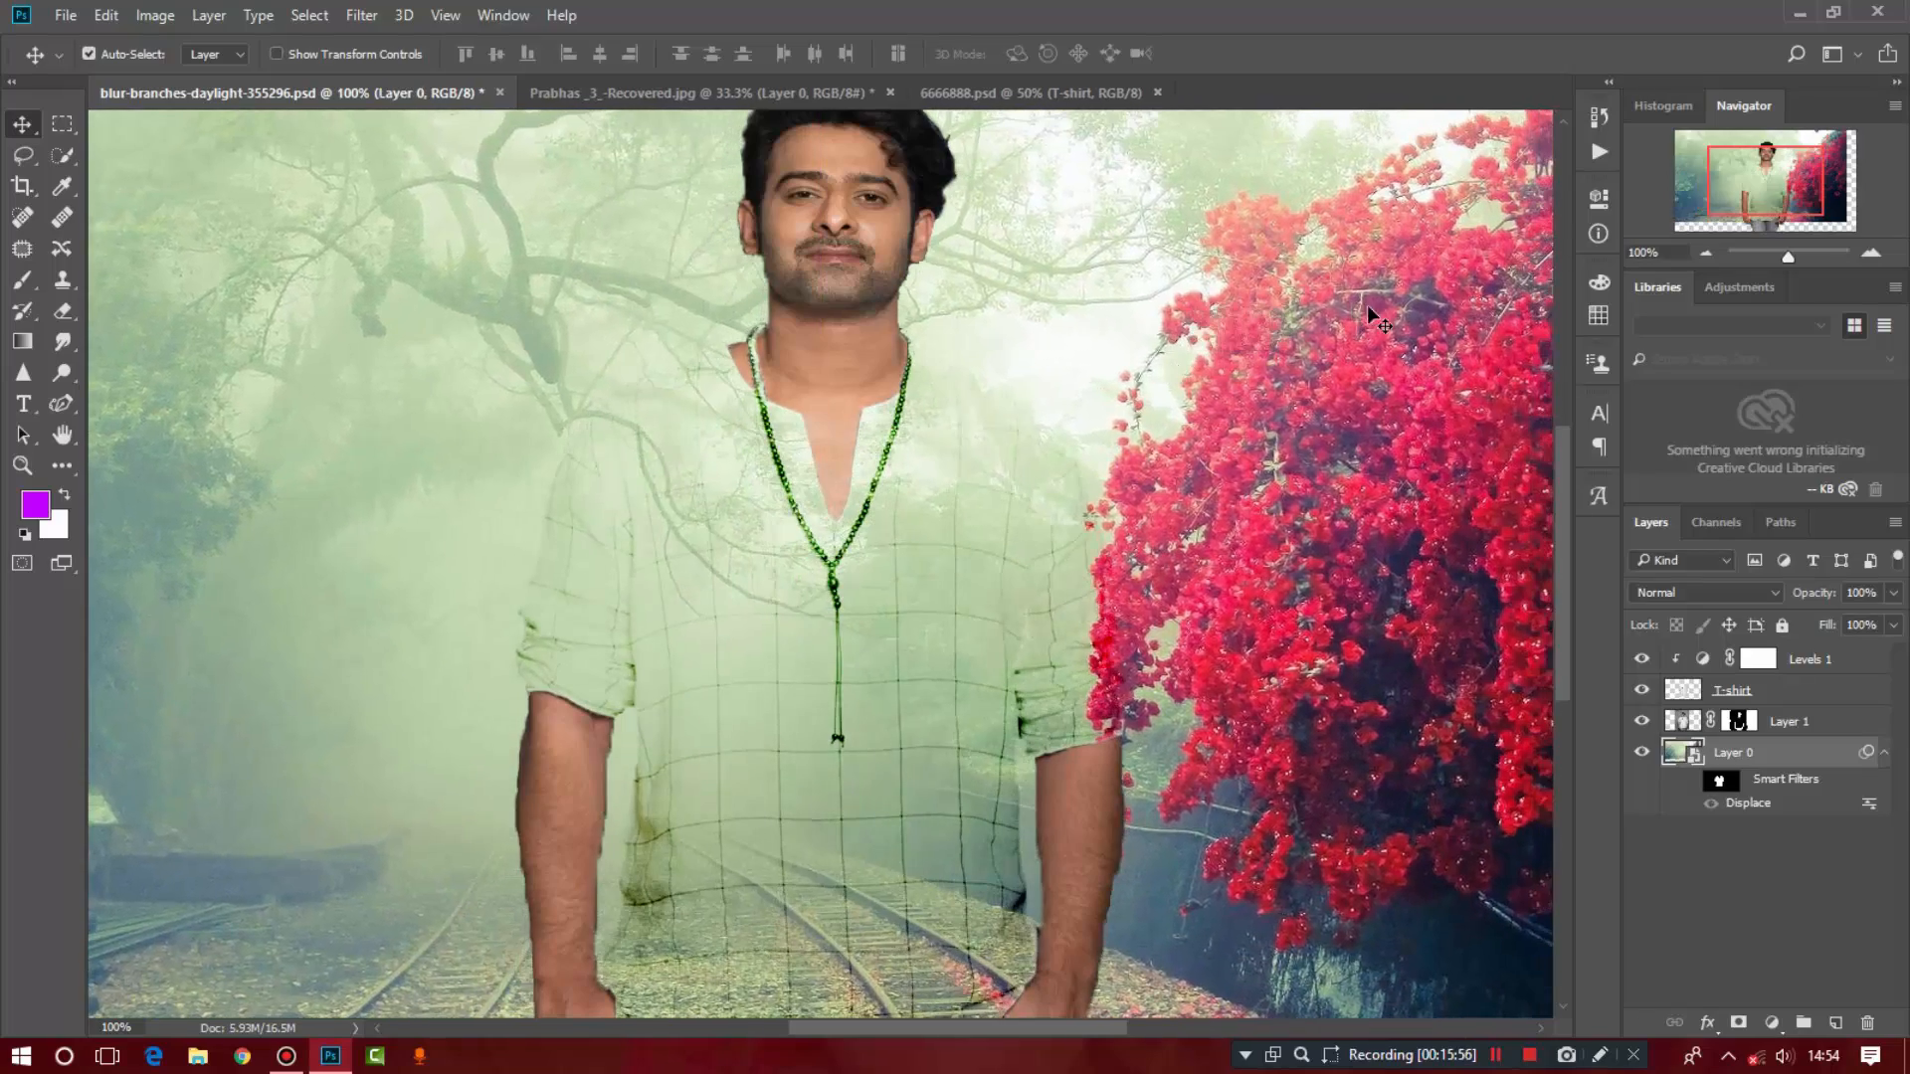
pyautogui.moveTo(1237, 304); pyautogui.dragTo(1359, 351)
pyautogui.hotkey('ctrl', '-')
pyautogui.hotkey('ctrl', '-')
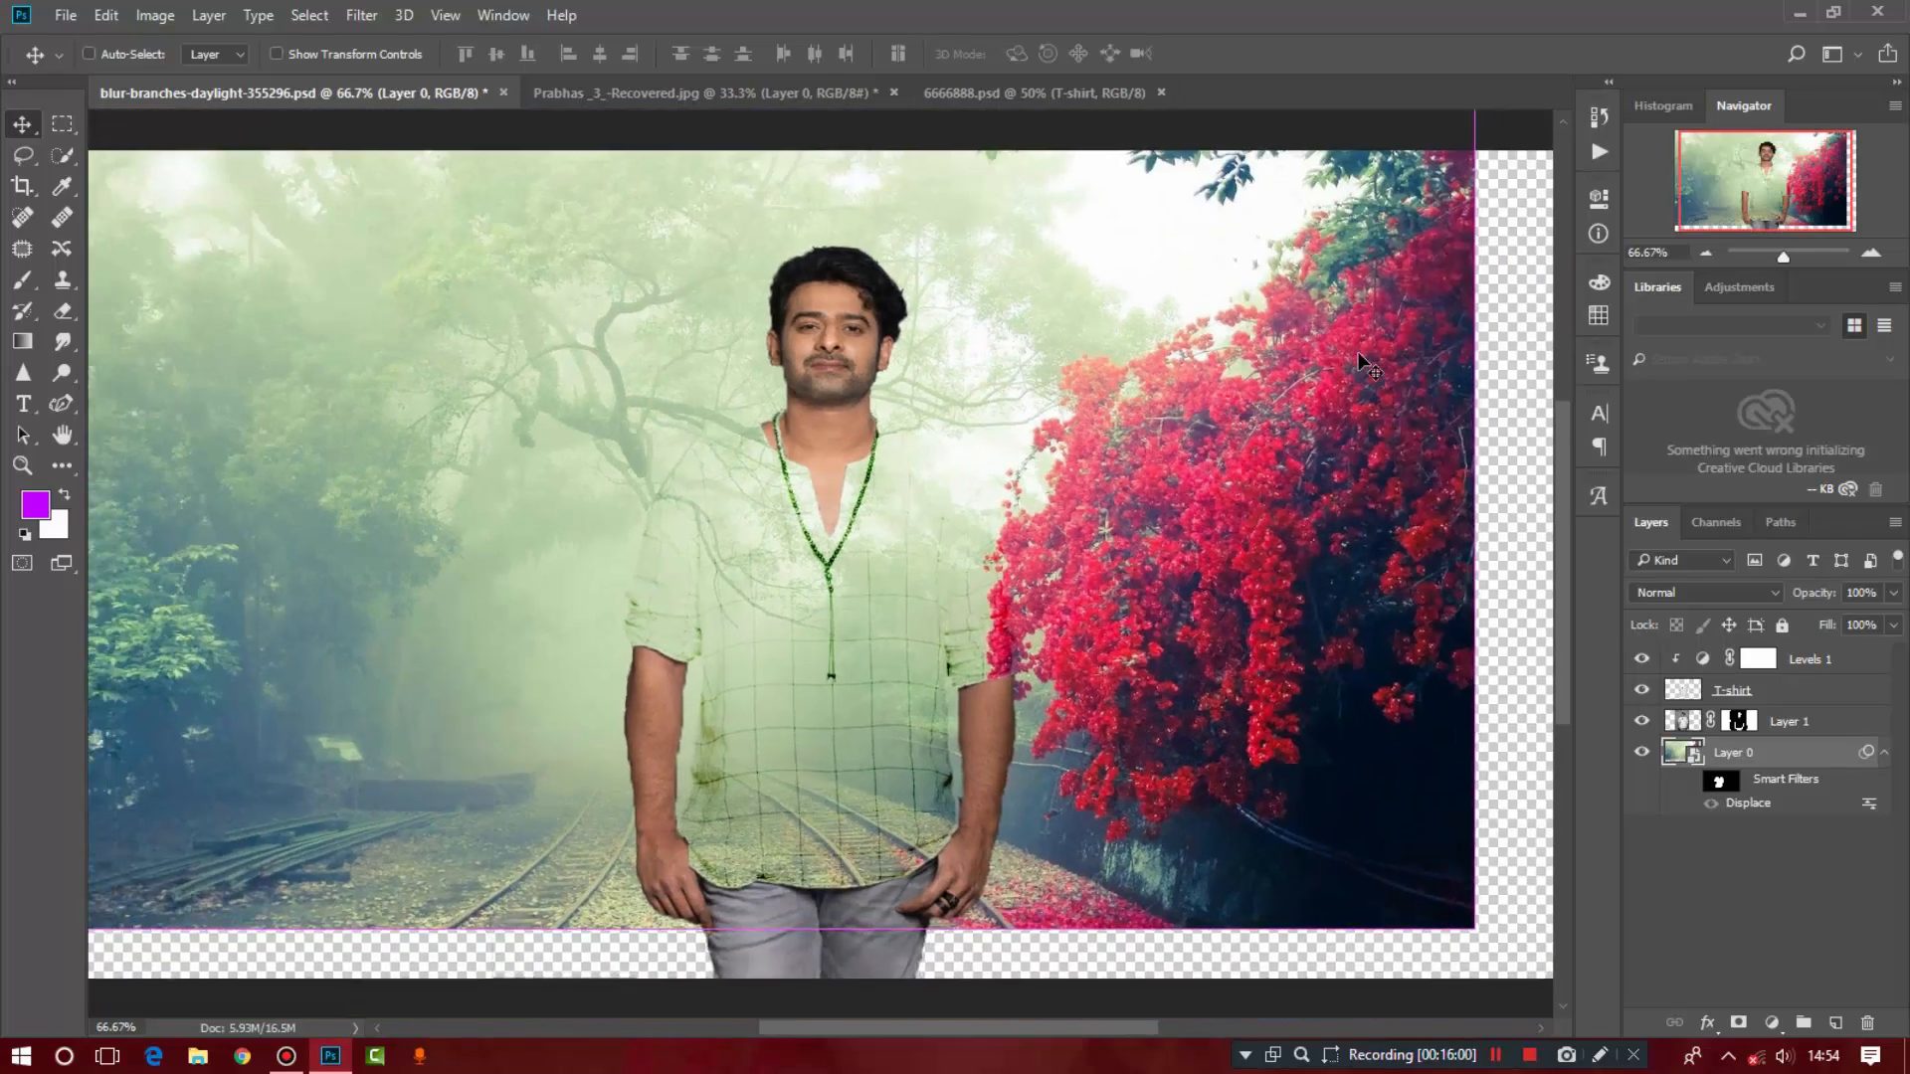
pyautogui.moveTo(1148, 388); pyautogui.dragTo(1211, 428)
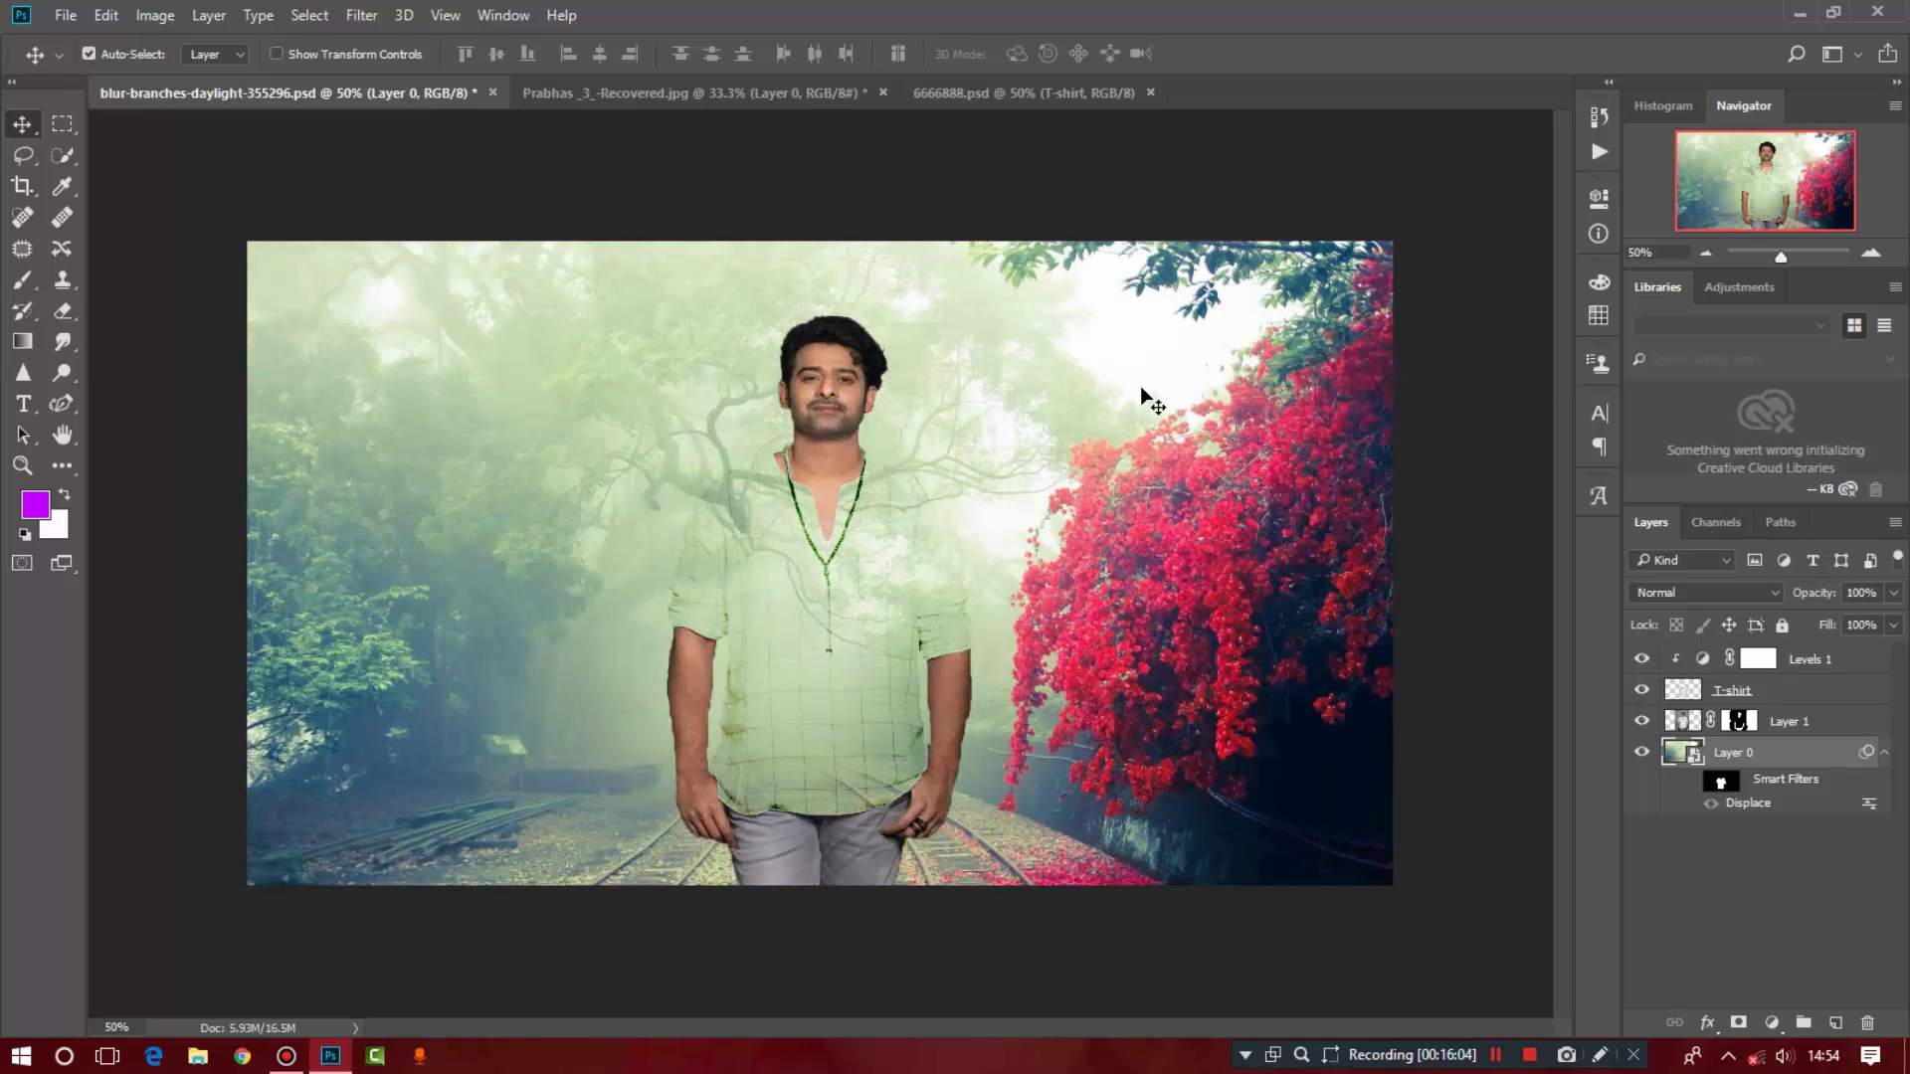